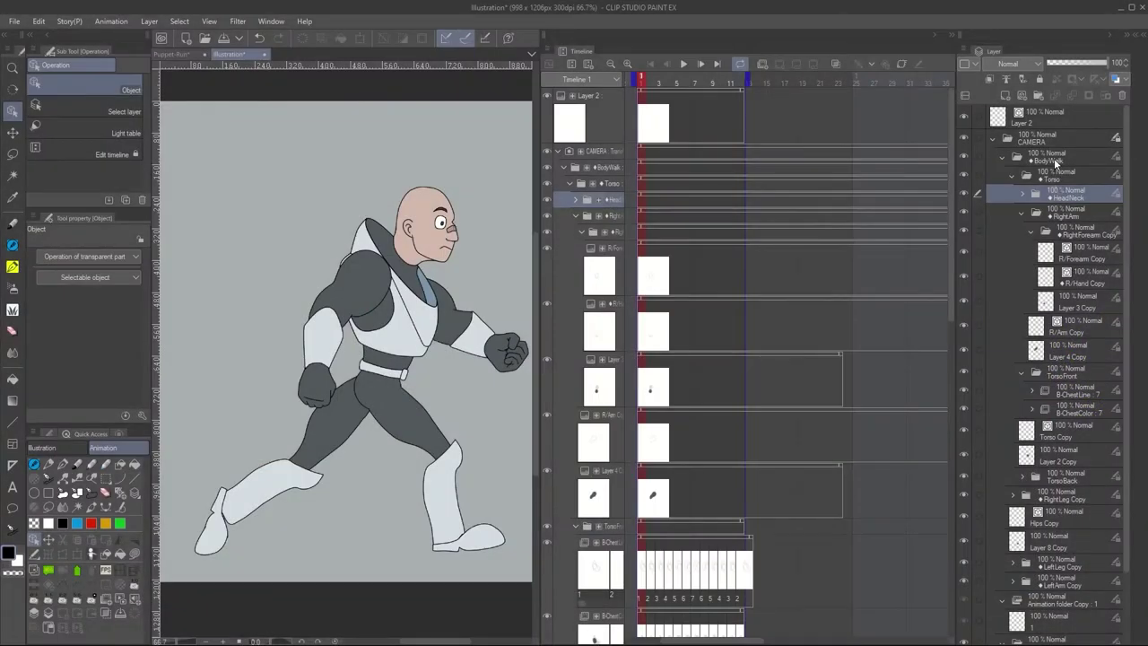
Enable keyframes on the BodyWalk folder and check which interpolation type new keyframes use
click(903, 64)
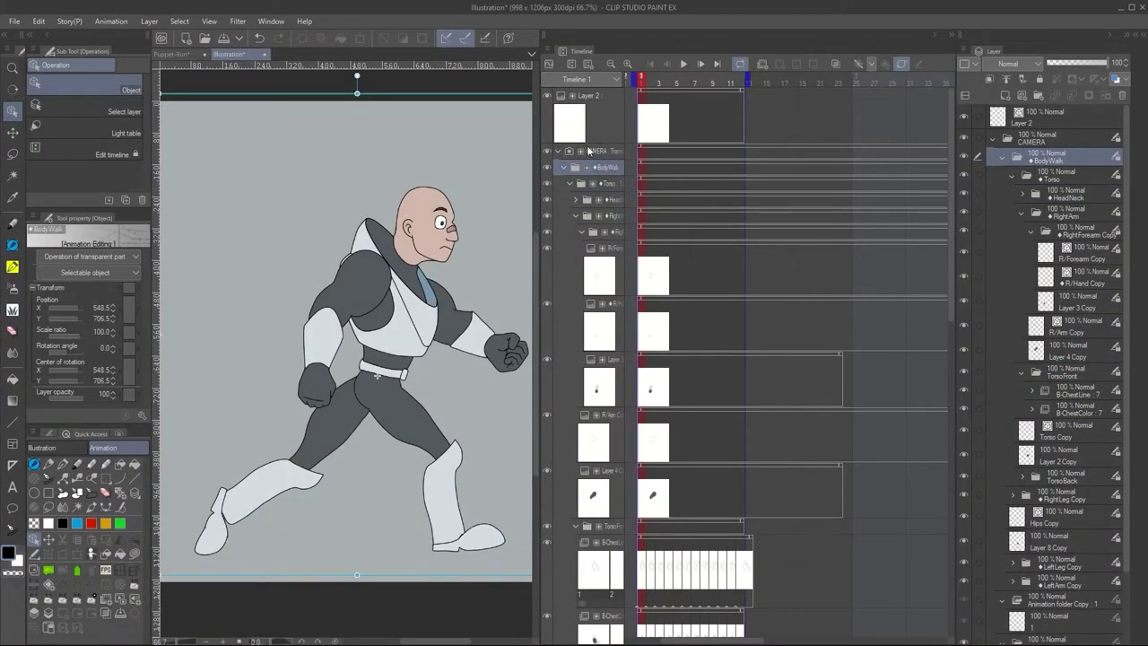
drag(538, 173, 601, 154)
click(936, 65)
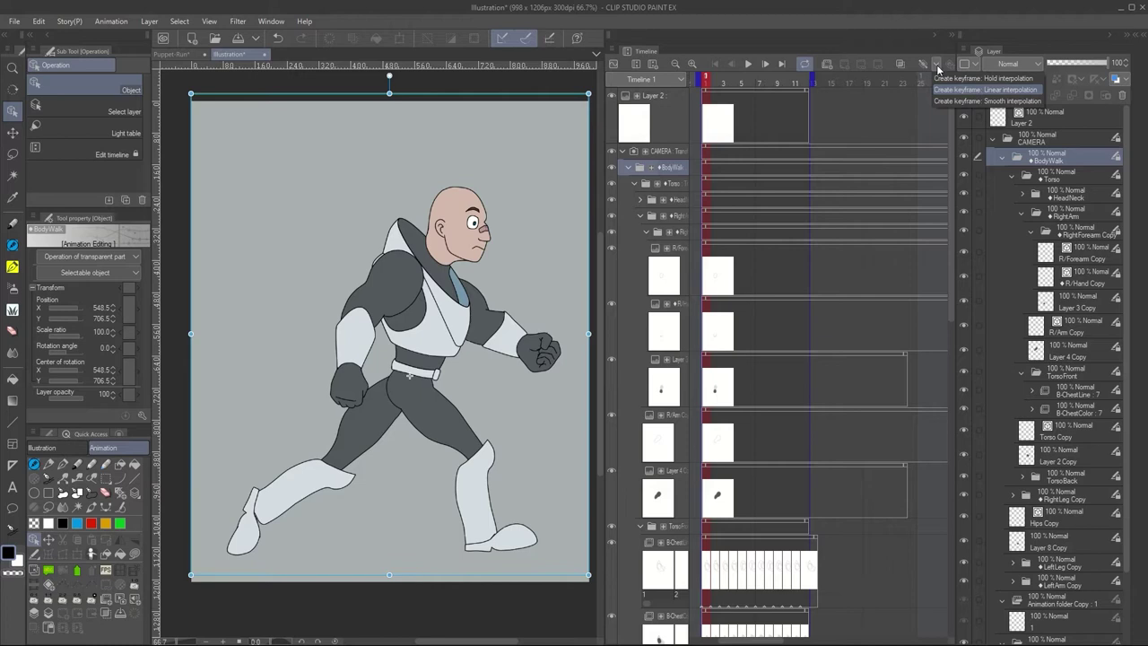
click(935, 67)
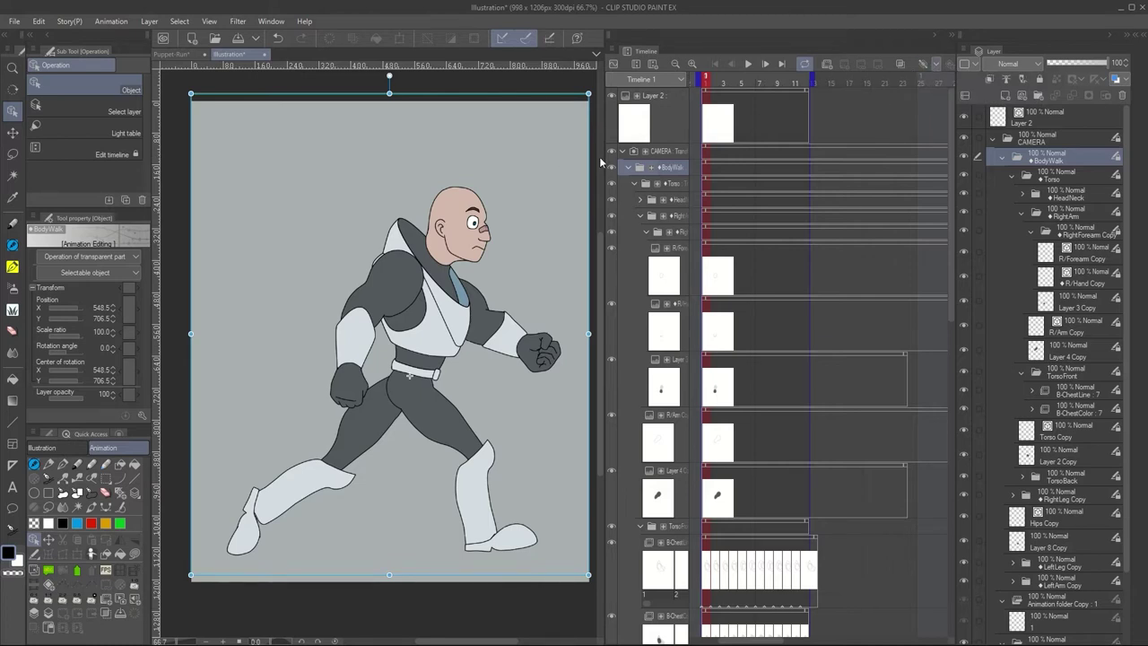
Play back the timeline to preview the animation and stop the playback
drag(602, 161, 609, 159)
mouse_move(713, 81)
mouse_down()
mouse_move(818, 83)
mouse_move(720, 81)
mouse_up()
click(754, 65)
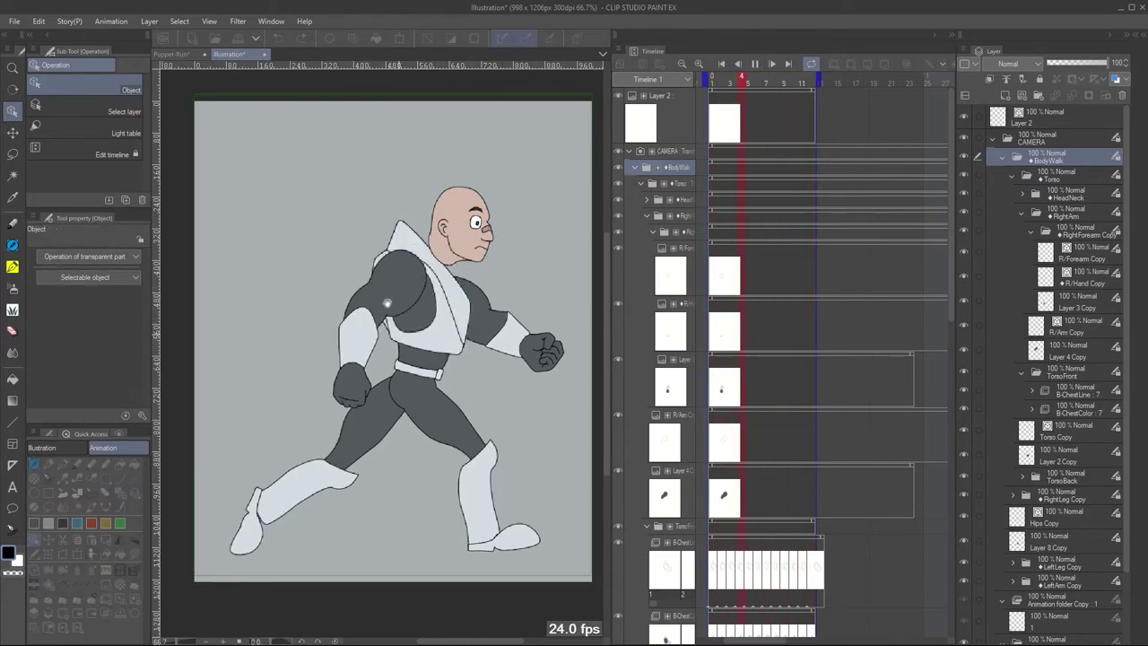
click(755, 64)
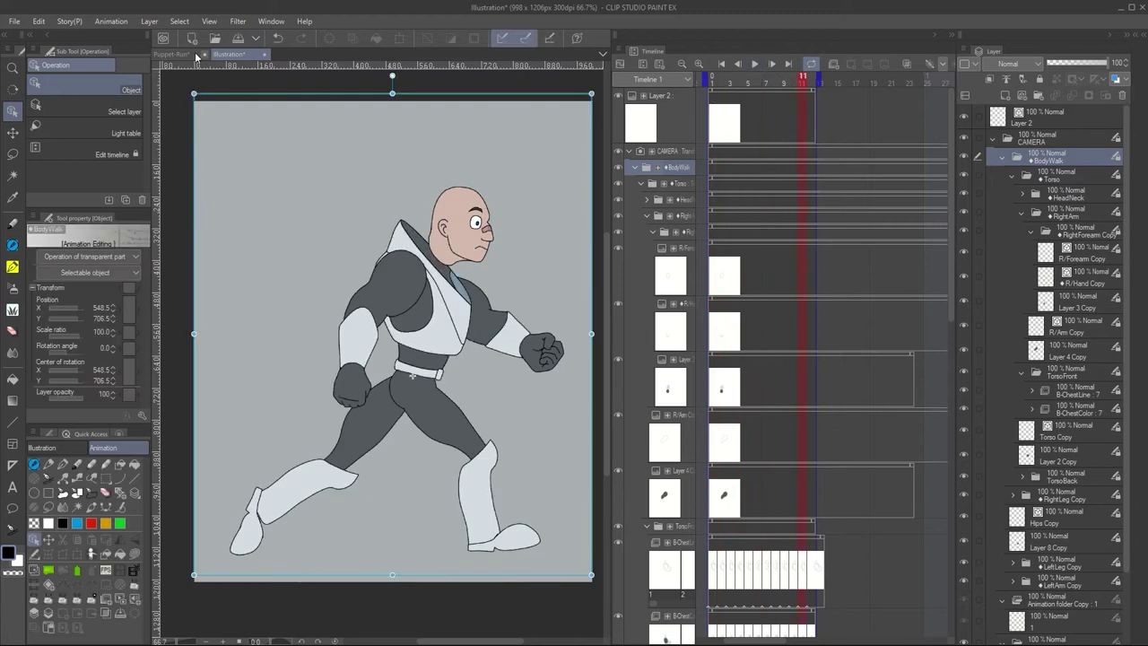
Check the animation playback settings, including rendering before playback starts
click(111, 20)
mouse_move(158, 69)
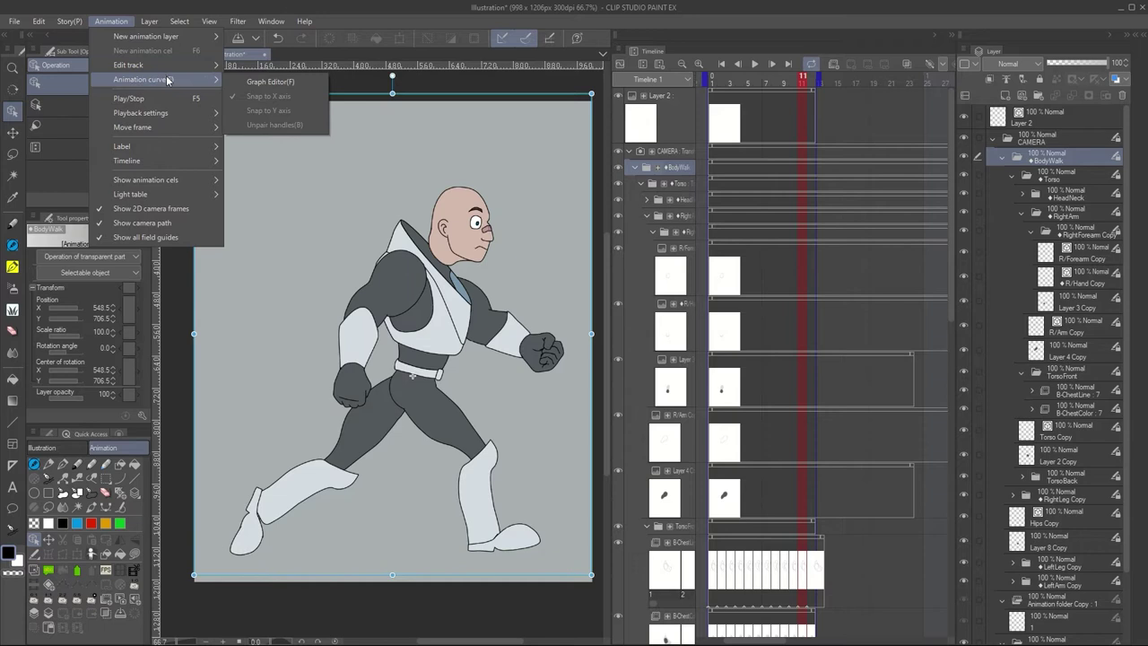
mouse_move(185, 112)
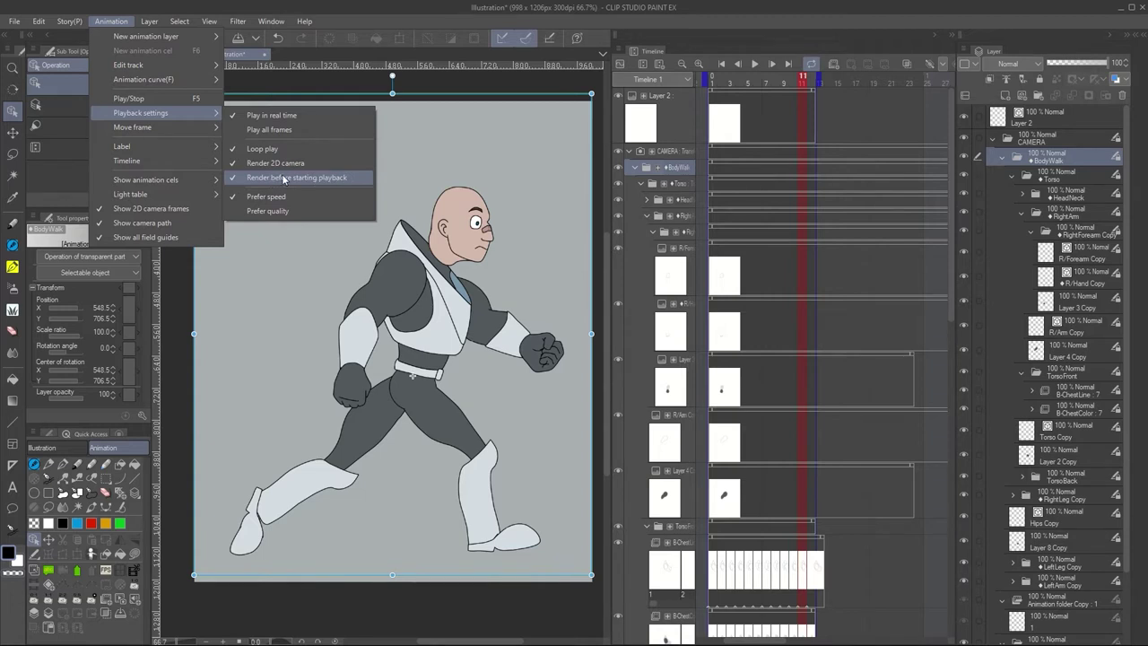
click(123, 23)
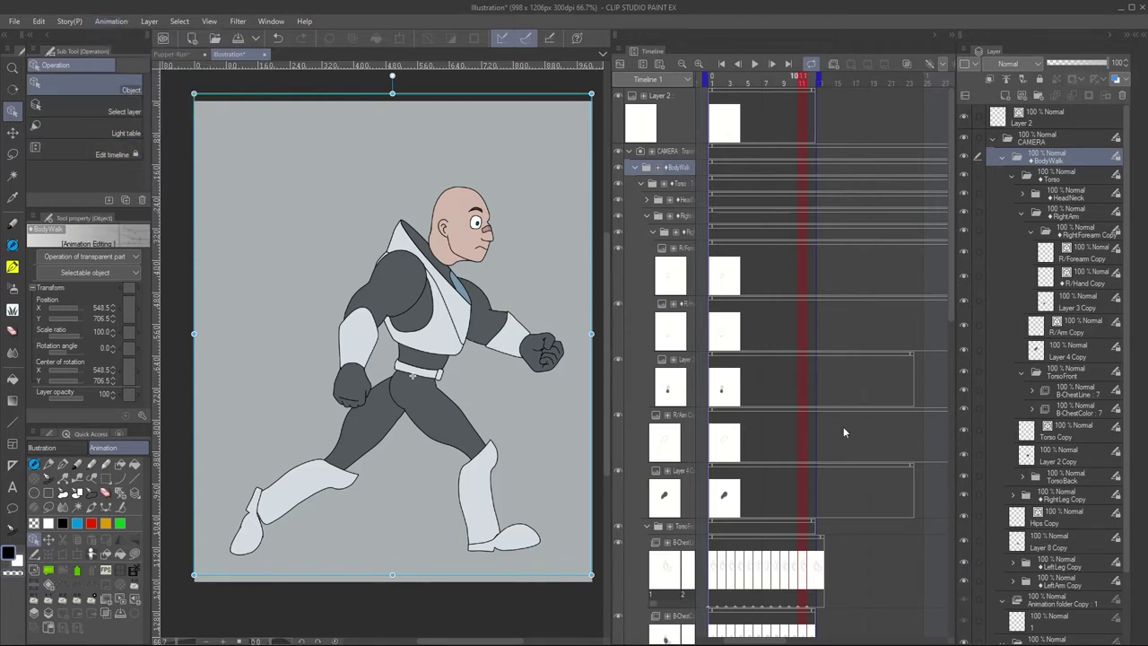
Try rotating the BodyWalk folder to about -8° at frame 1
click(715, 81)
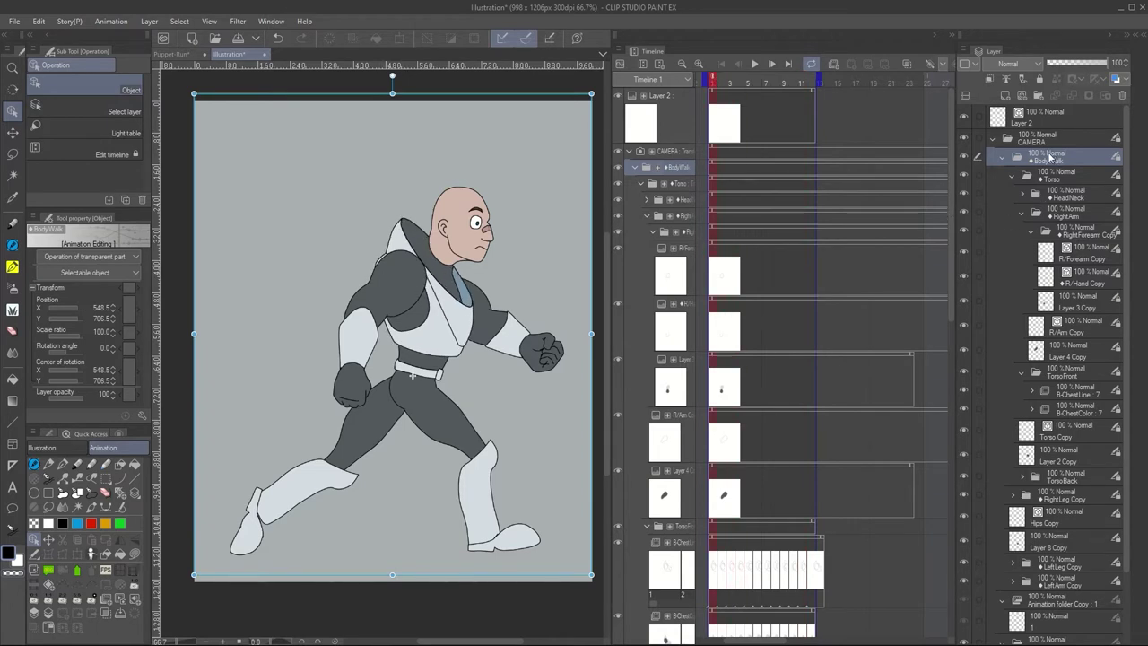
drag(594, 85, 468, 195)
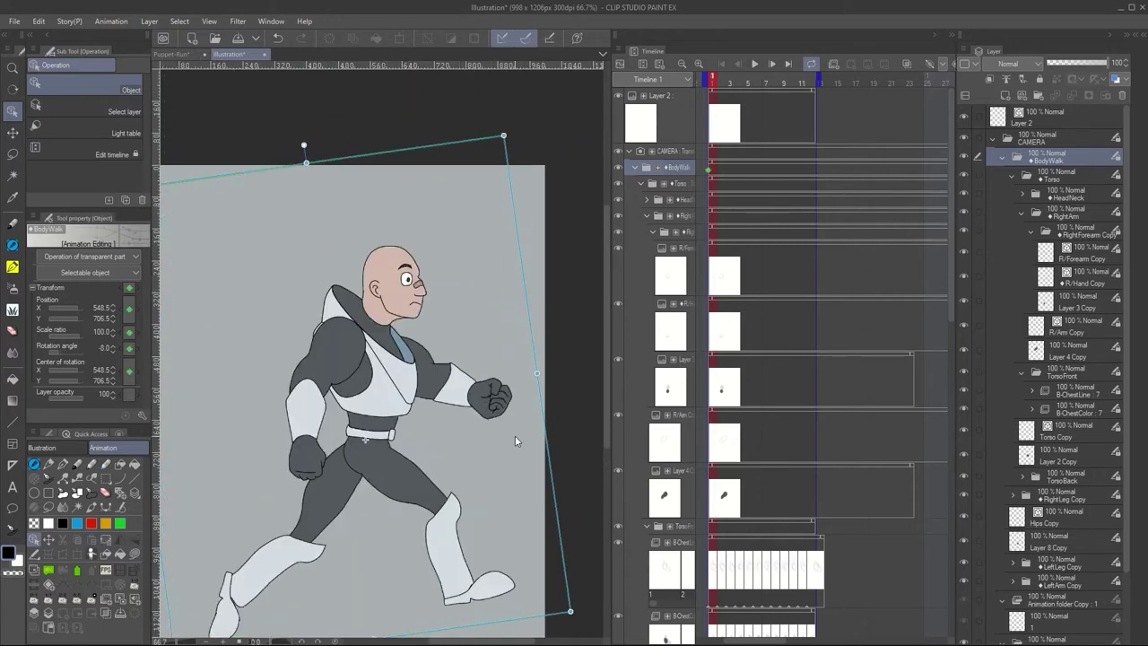
key(ctrl+z)
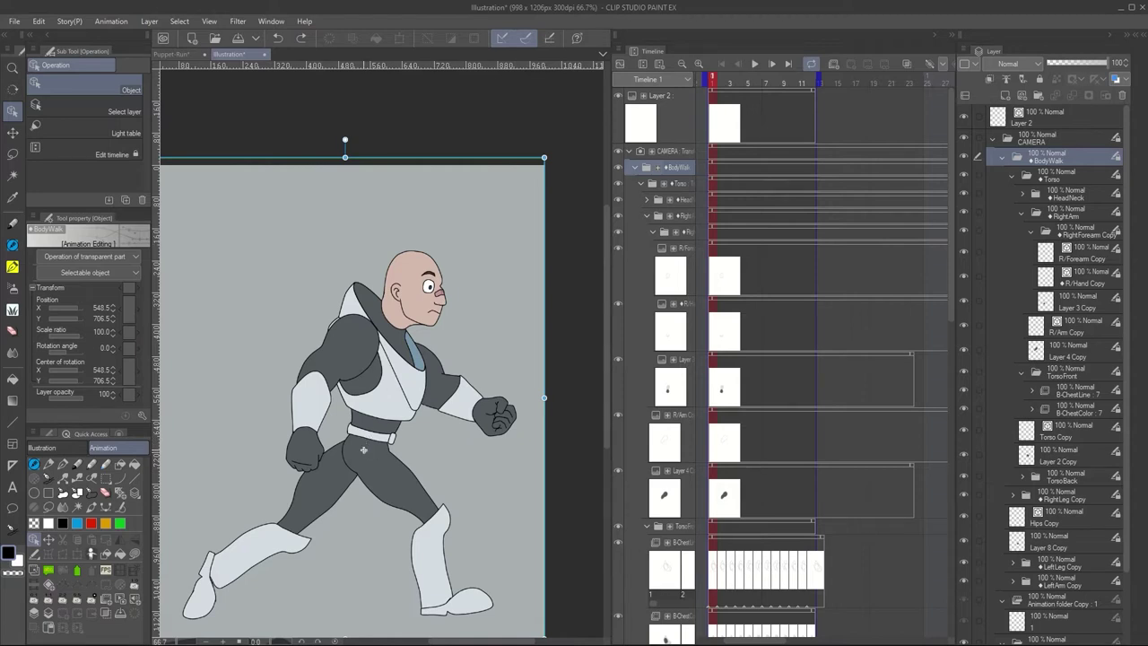
Add keyframes at frame 1 to the BodyWalk, Torso, HeadNeck and RightArm folders and to the right forearm and hand
drag(363, 450, 363, 451)
click(1062, 177)
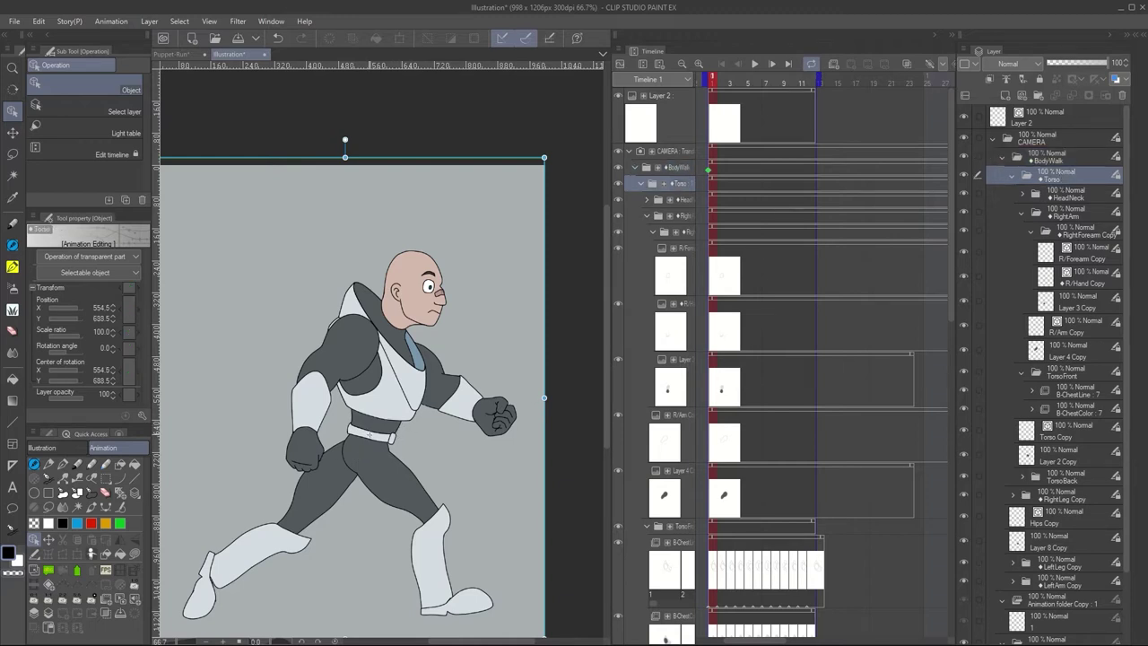
click(1066, 195)
click(1066, 214)
click(1067, 232)
click(1083, 277)
Collapse the RightArm folder and add keyframes at frame 1 to the TorsoFront and TorsoBack folders
click(1022, 213)
click(1062, 232)
click(104, 538)
click(1064, 336)
click(104, 538)
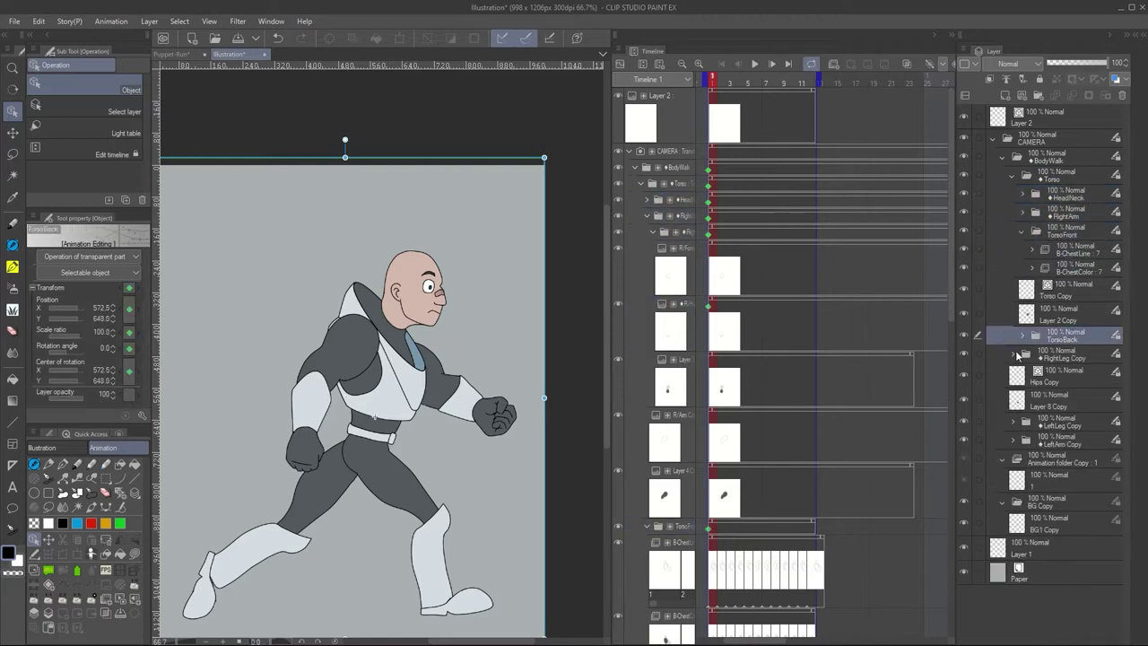
Expand the RightLeg Copy folder and add keyframes at frame 1 to it, R/Leg Copy and R/Foot Copy
click(1064, 355)
click(1012, 355)
click(104, 538)
click(1068, 373)
click(1077, 391)
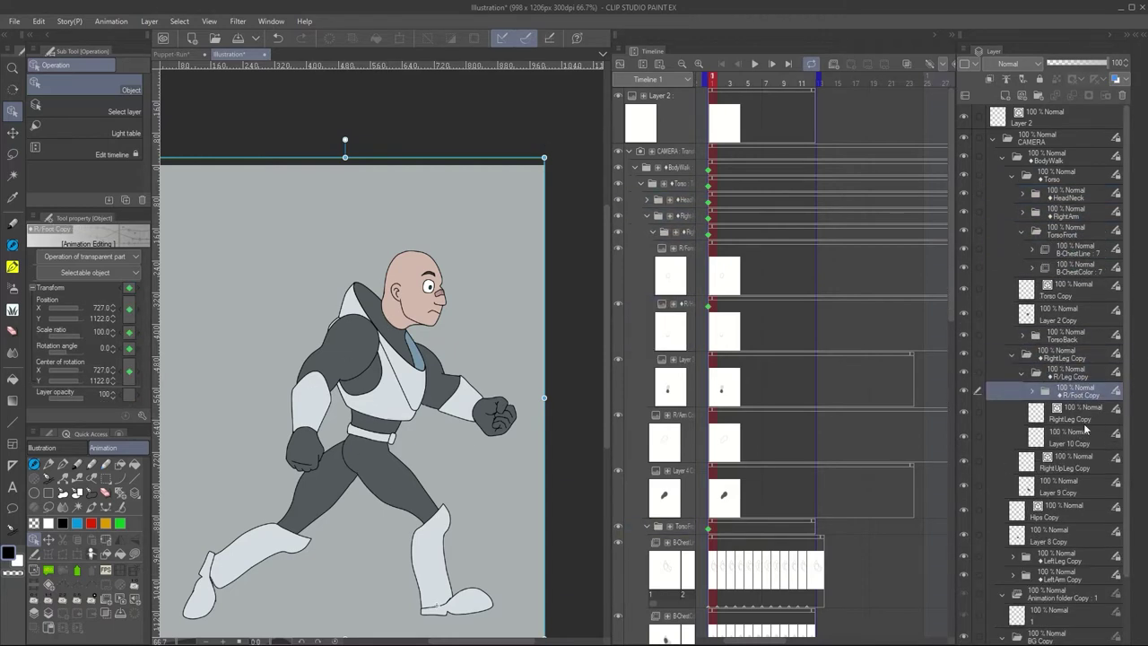
Group RightToe Copy and RightToeColor Copy inside R/Foot Copy into a folder named Toe and test its rotation
click(1033, 397)
click(1083, 411)
key(ctrl+g)
double_click(1083, 415)
text(R/Toe)
key(Return)
drag(579, 165, 569, 158)
key(ctrl+z)
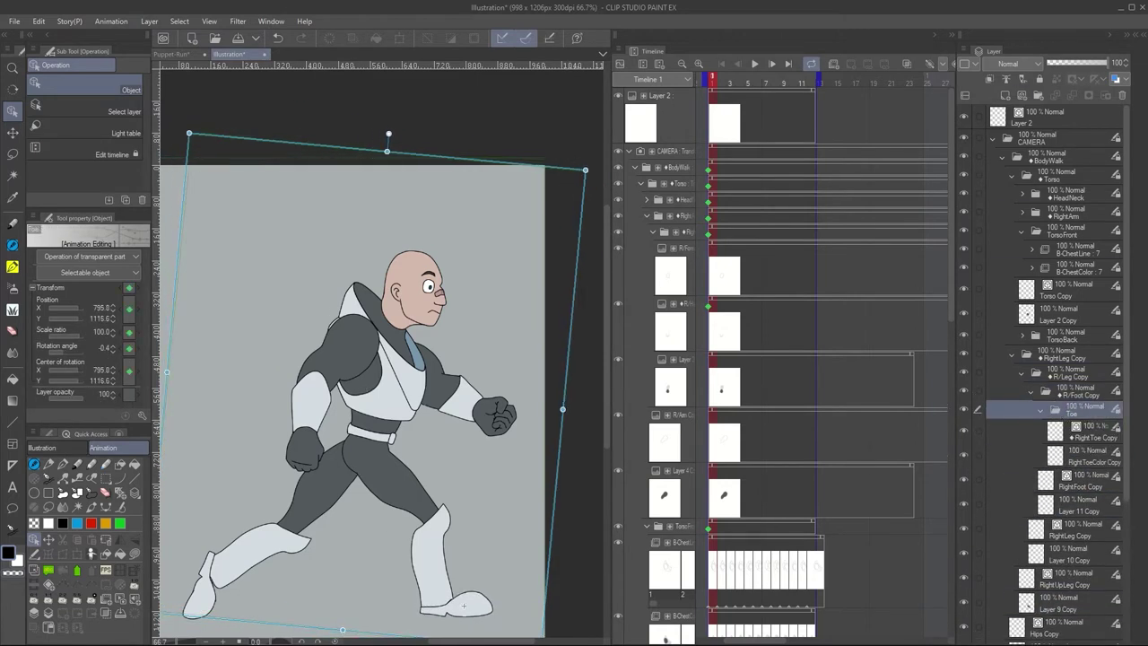
Collapse the right leg and add keyframes at frame 1 to the LeftLeg Copy folder and its lower leg and foot folders
click(1040, 411)
click(1012, 354)
click(1056, 422)
click(1013, 422)
click(1067, 440)
click(1077, 459)
Group the two left toe layers inside the left foot into a folder named Toe and test its rotation
click(1093, 485)
shift+click(1093, 506)
drag(1094, 506, 1040, 95)
text(Toe)
drag(574, 165, 558, 153)
key(ctrl+z)
Collapse the left leg, open the LeftArm Copy folder and its forearm folder, and select the left hand's layers
click(1012, 422)
click(1063, 440)
click(1013, 440)
click(1076, 460)
click(1069, 506)
shift+click(1068, 528)
click(1072, 269)
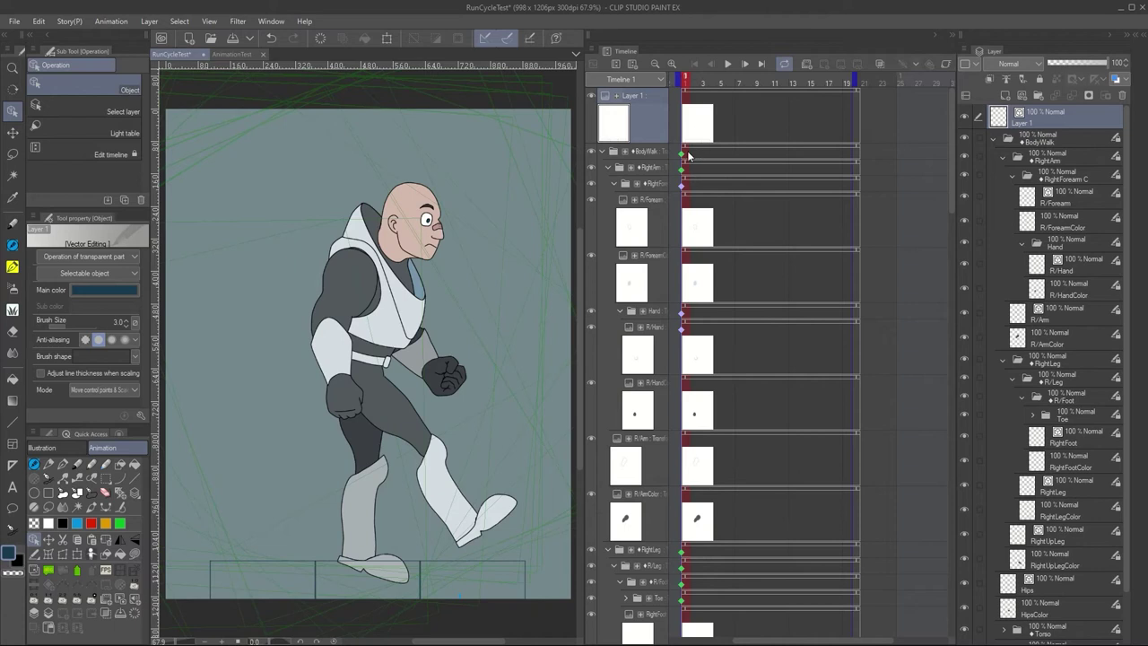
Switch the first keyframes of the BodyWalk and RightArm tracks to smooth interpolation
click(682, 154)
right_click(681, 154)
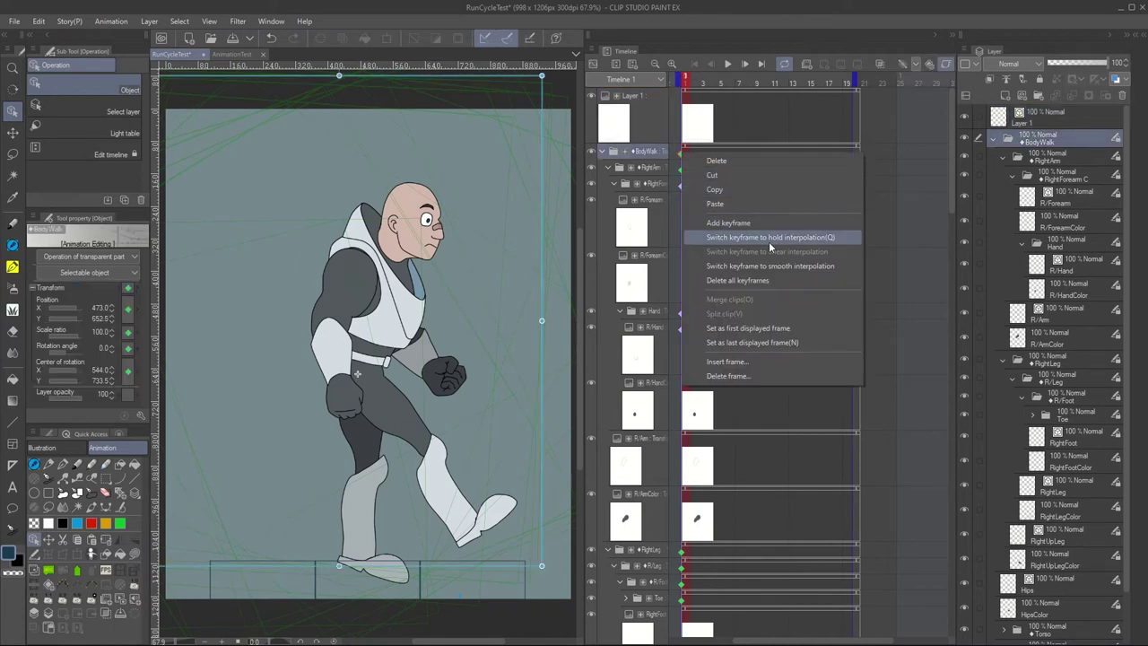
click(790, 265)
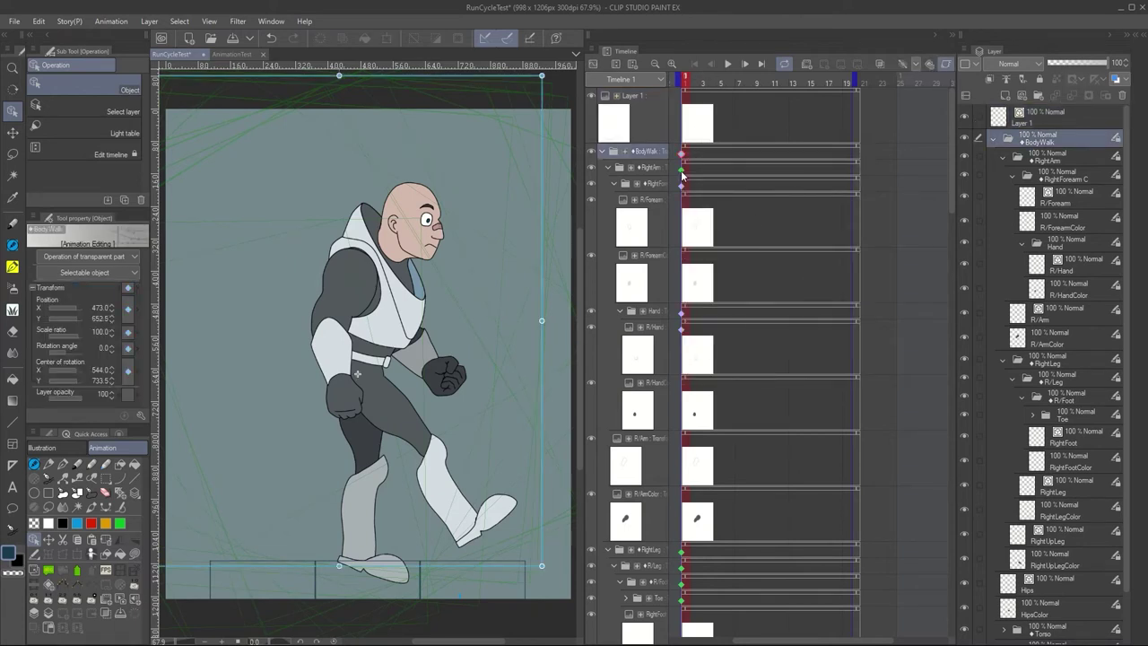
click(682, 173)
right_click(682, 172)
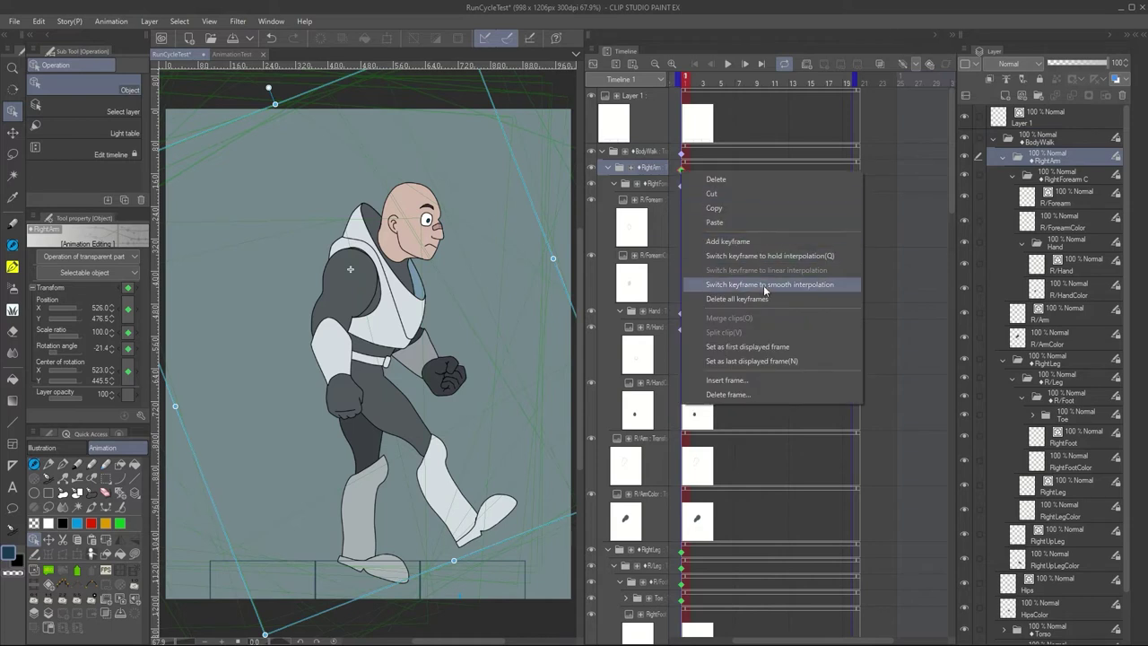
click(832, 285)
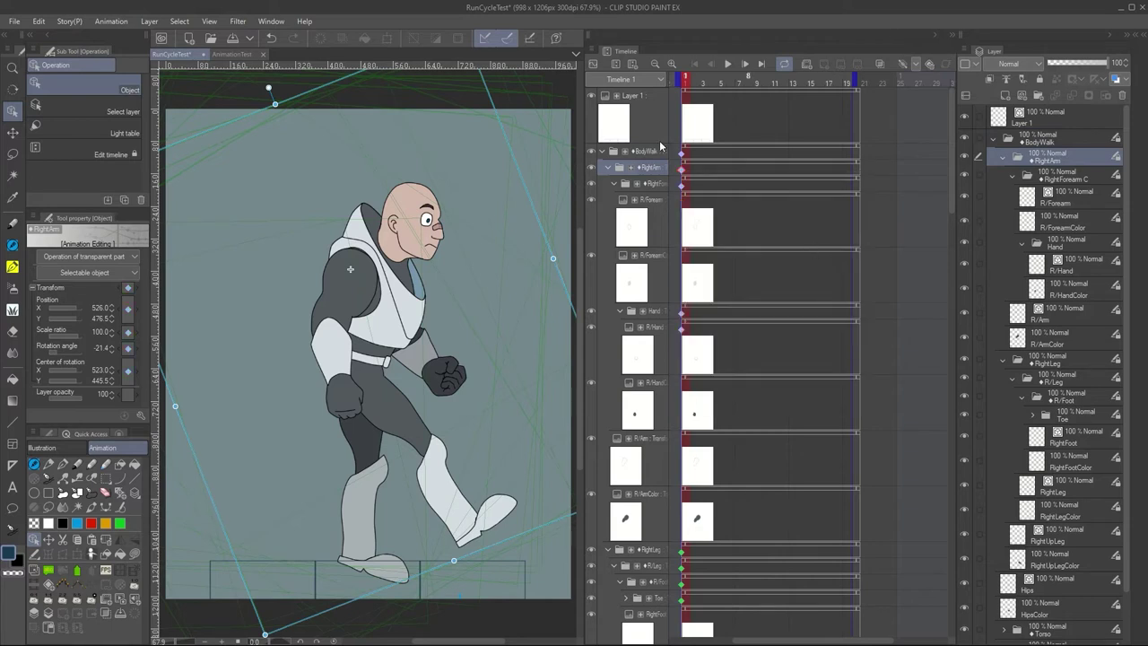
Examine the timeline tracks and the folder hierarchy of arms, legs and torso inside BodyWalk
scroll(765, 333, down, 3)
scroll(765, 338, down, 6)
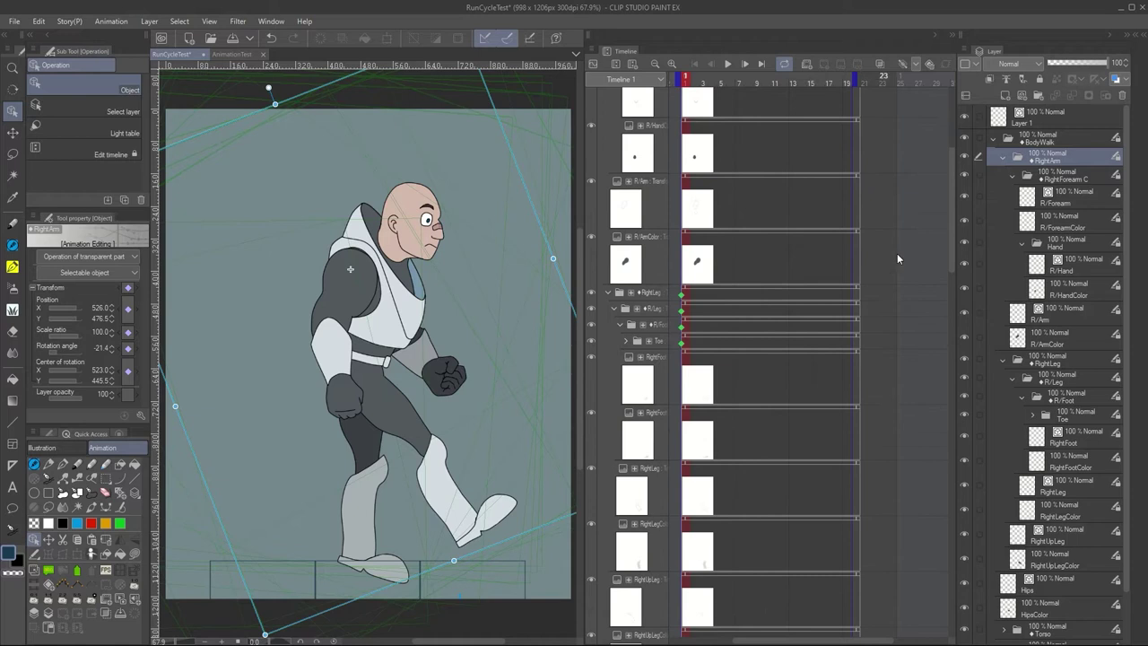
drag(952, 205, 960, 170)
mouse_move(584, 162)
mouse_down()
mouse_move(531, 163)
mouse_move(564, 162)
mouse_up()
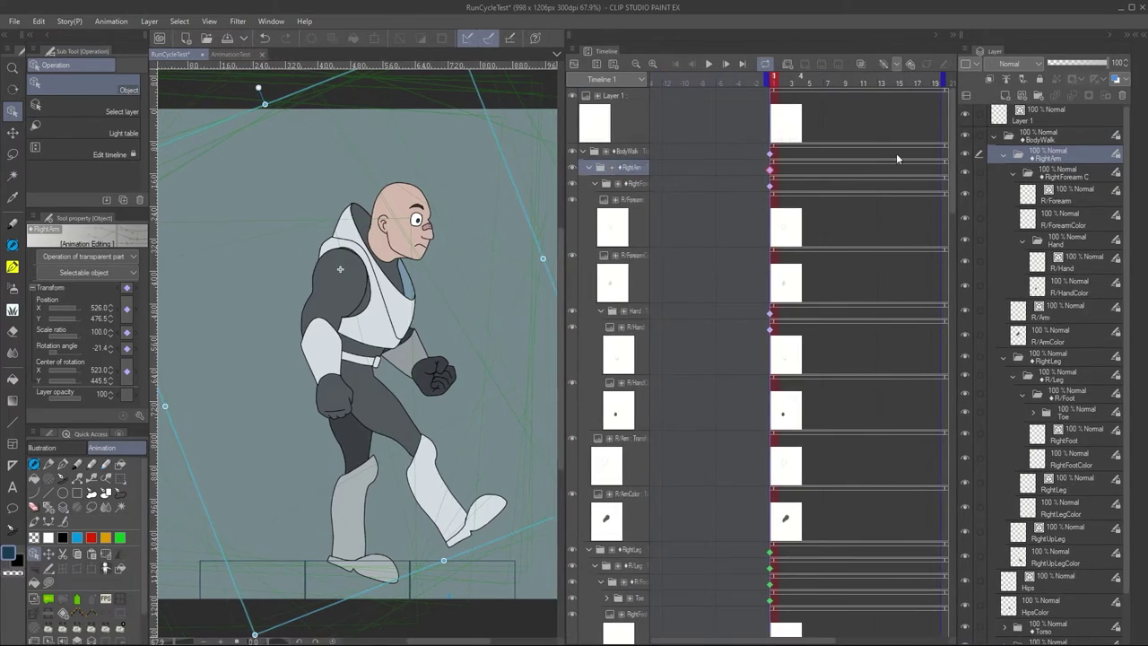
click(1068, 142)
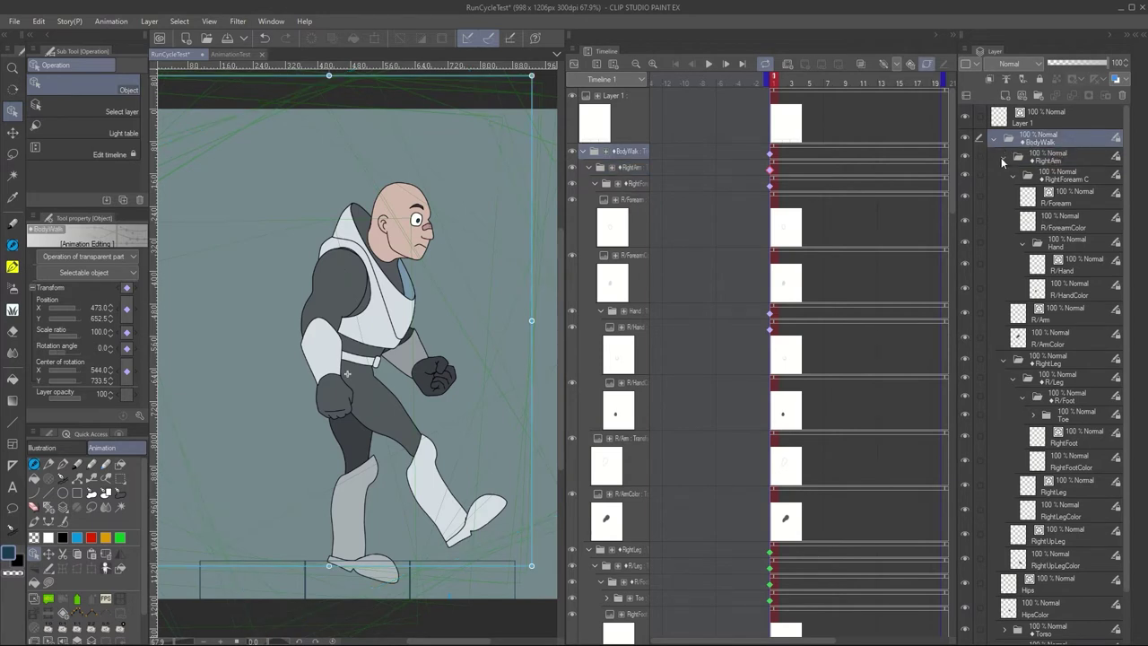
click(1003, 159)
click(1005, 177)
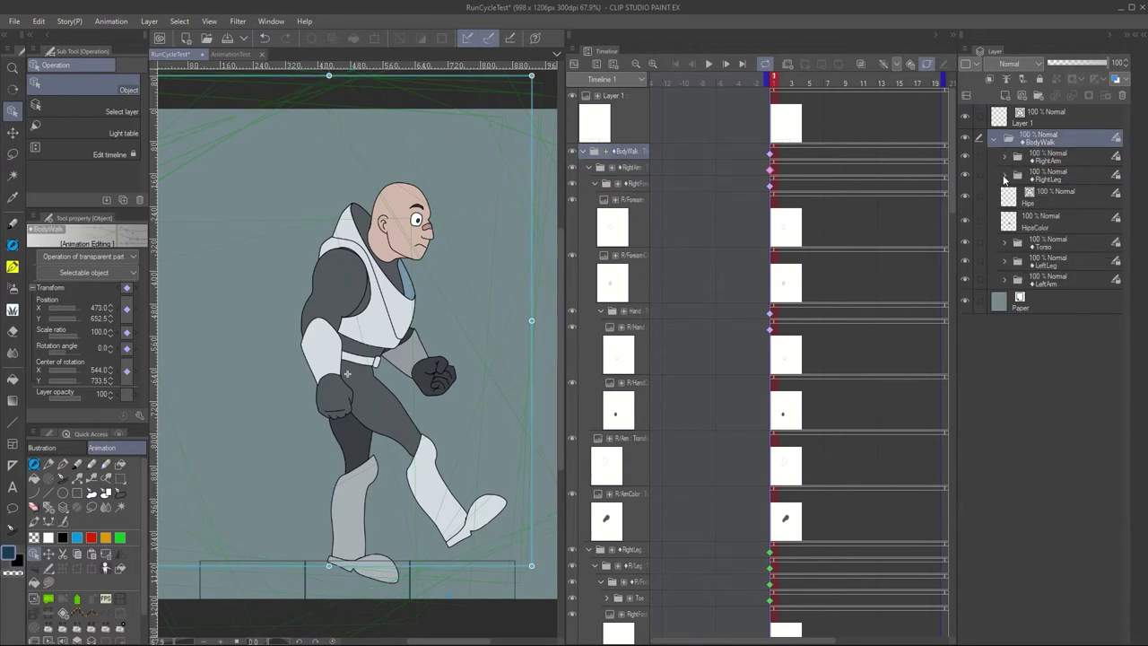
click(1072, 160)
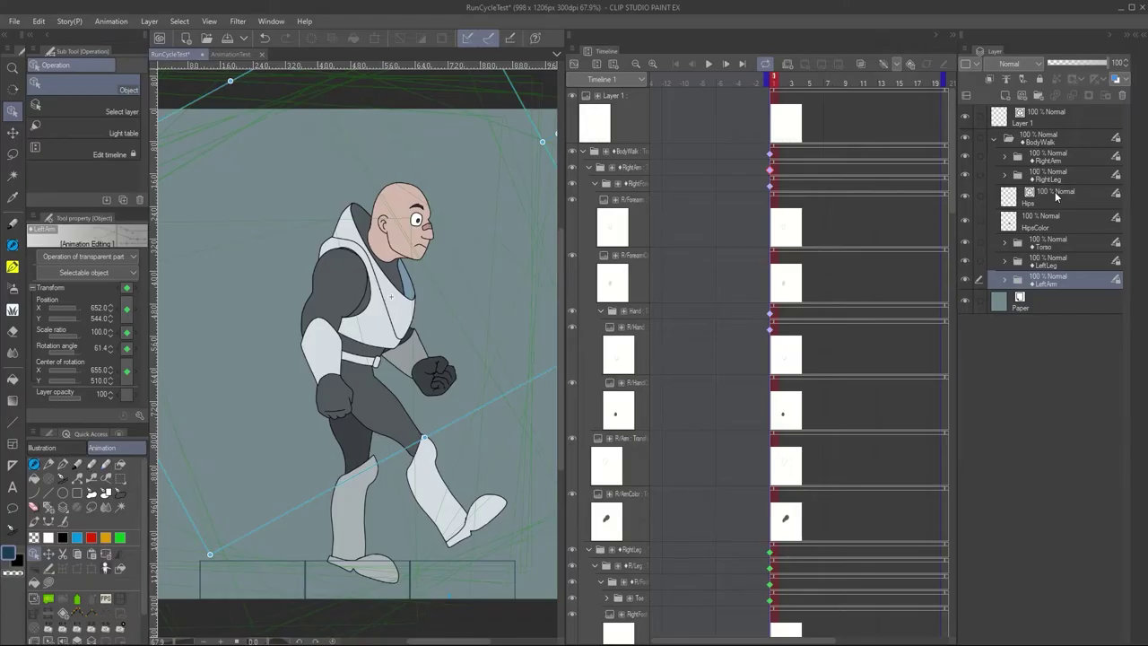
click(1005, 158)
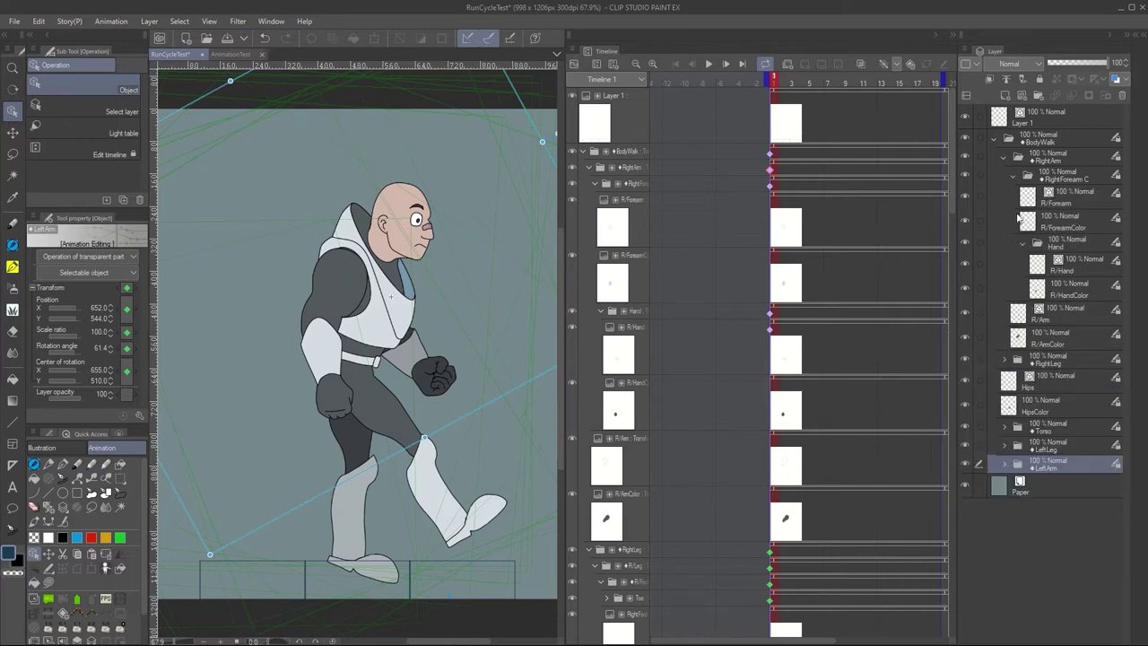
click(1003, 360)
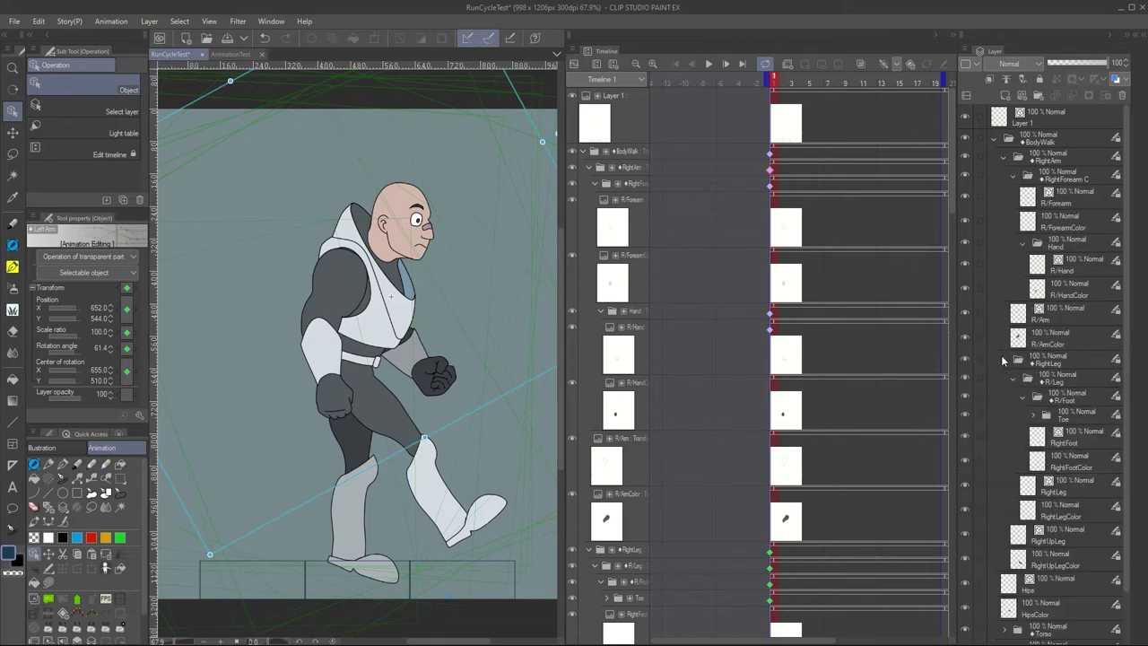
Set new keyframes to smooth interpolation and rotate the RightArm folder backward to about 20.1° at frame 1
click(1066, 160)
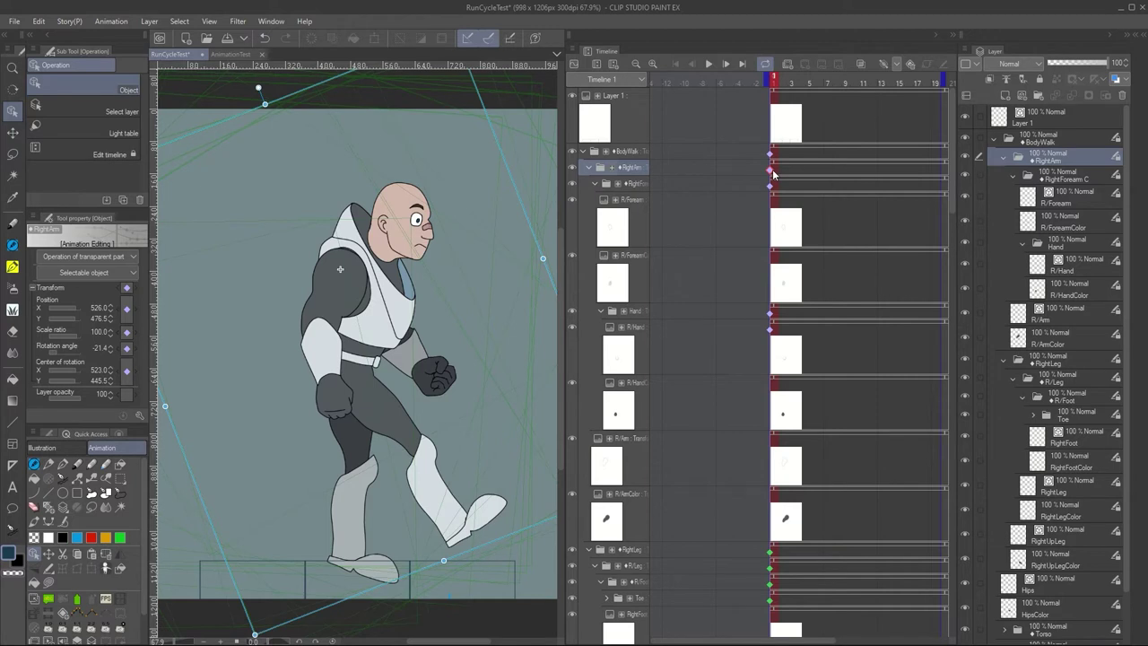
click(896, 65)
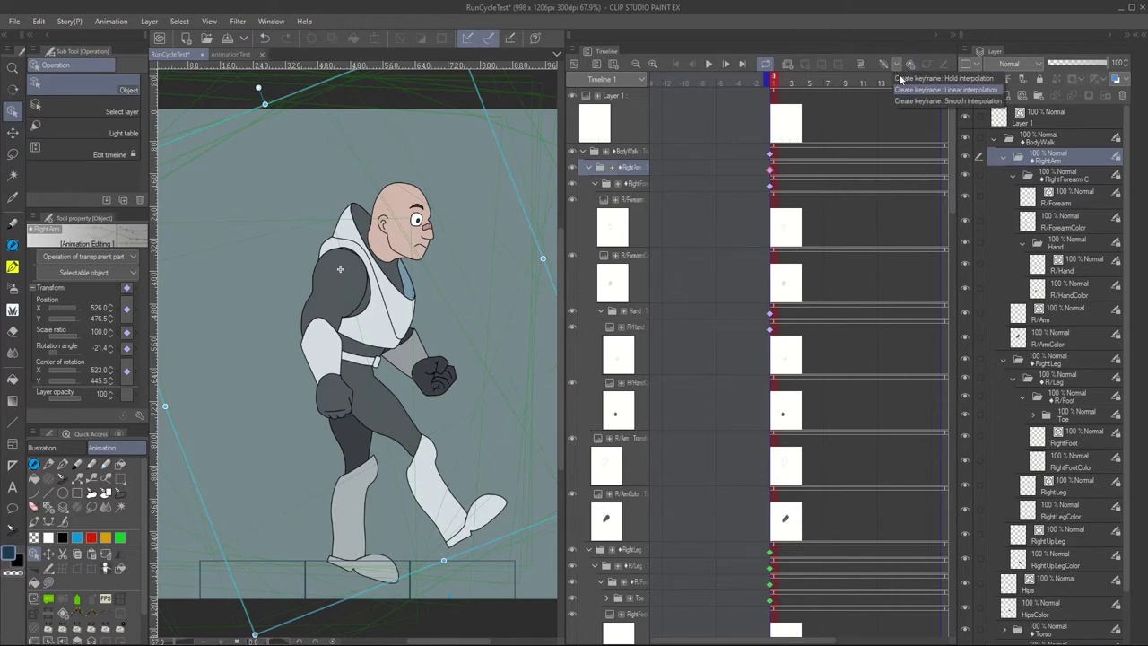
click(930, 100)
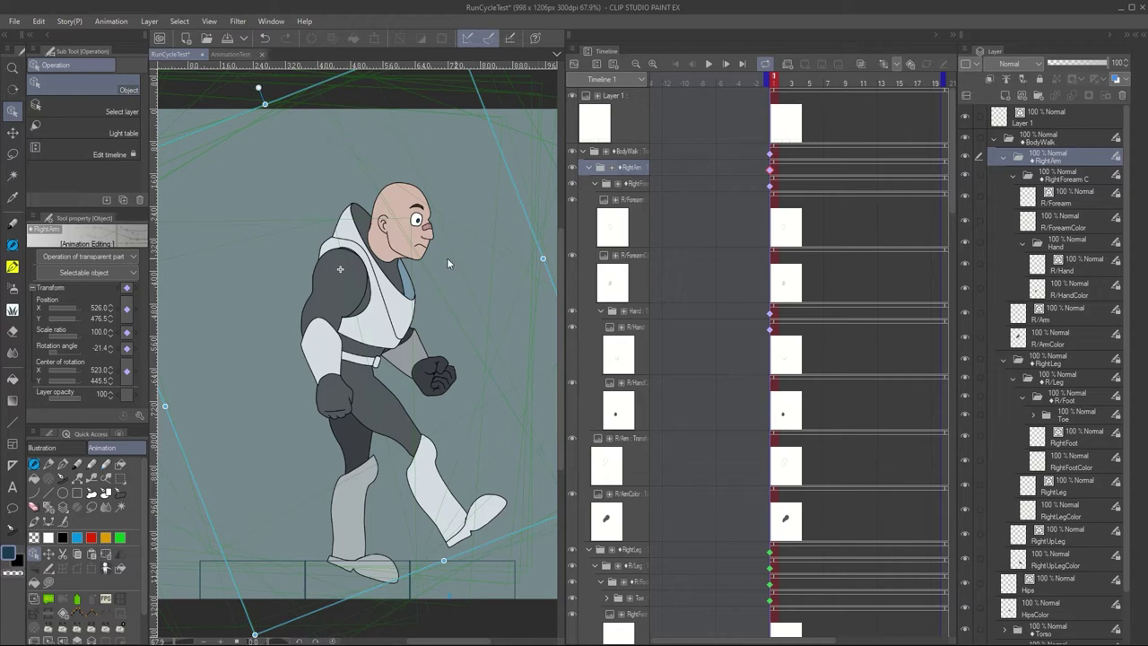
drag(258, 90, 395, 79)
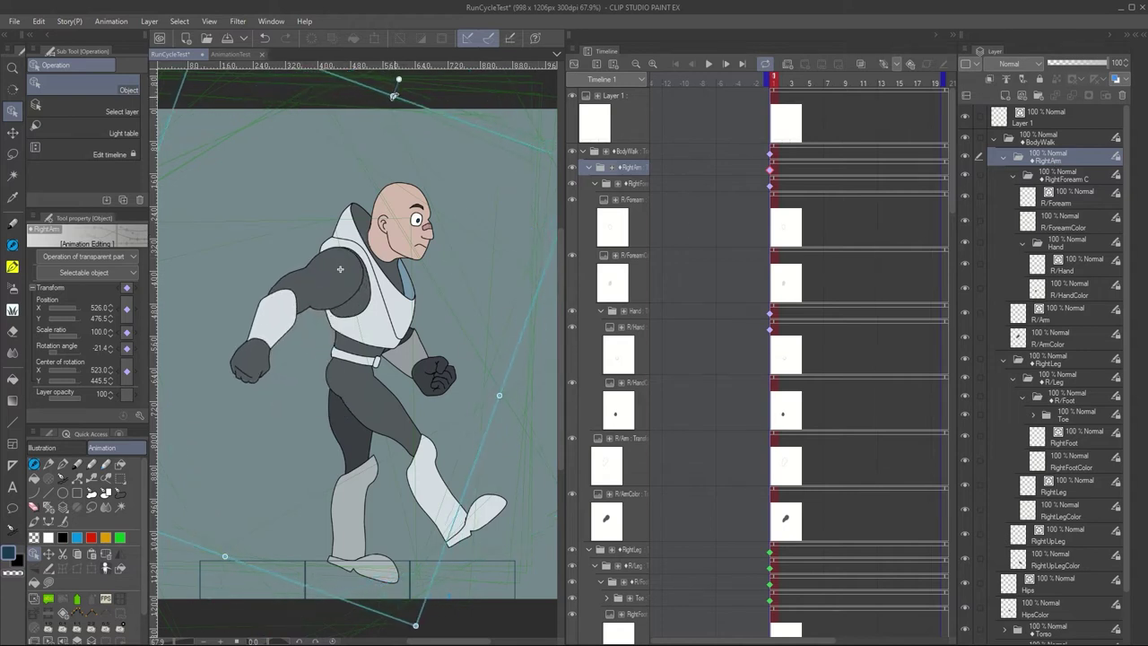
Expand the LeftLeg and LeftArm folders and rotate the LeftArm folder forward to about 43.2° at frame 1
scroll(1129, 409, down, 2)
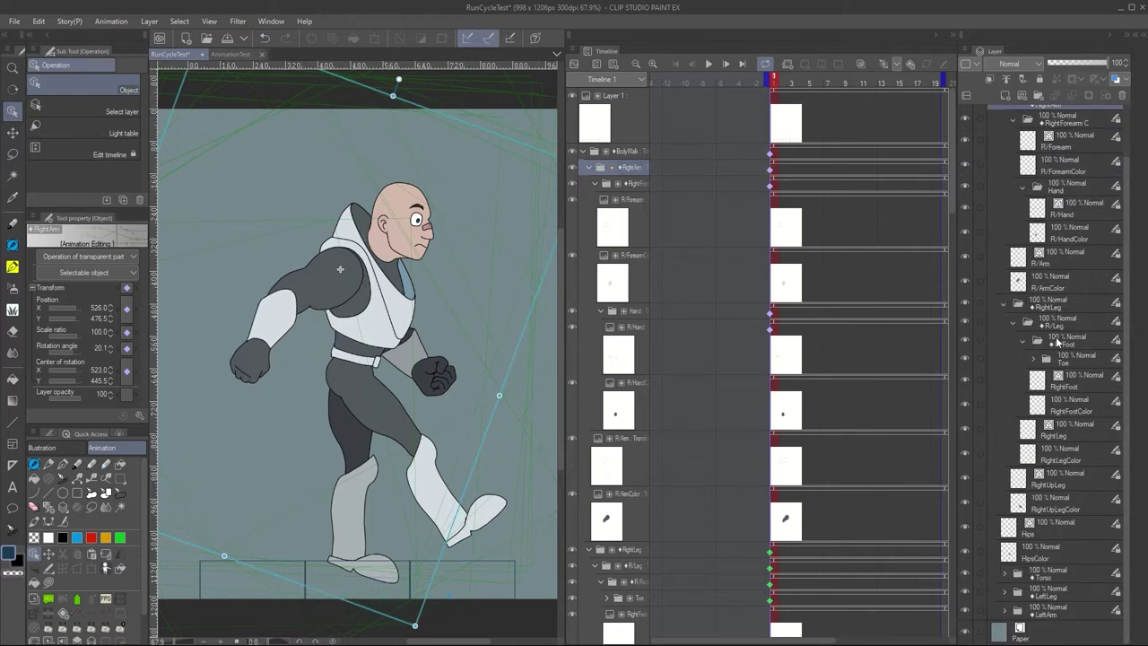
scroll(1050, 287, up, 2)
scroll(1081, 504, down, 2)
click(1006, 610)
click(1005, 592)
scroll(1009, 574, down, 5)
click(1045, 552)
drag(537, 113, 499, 108)
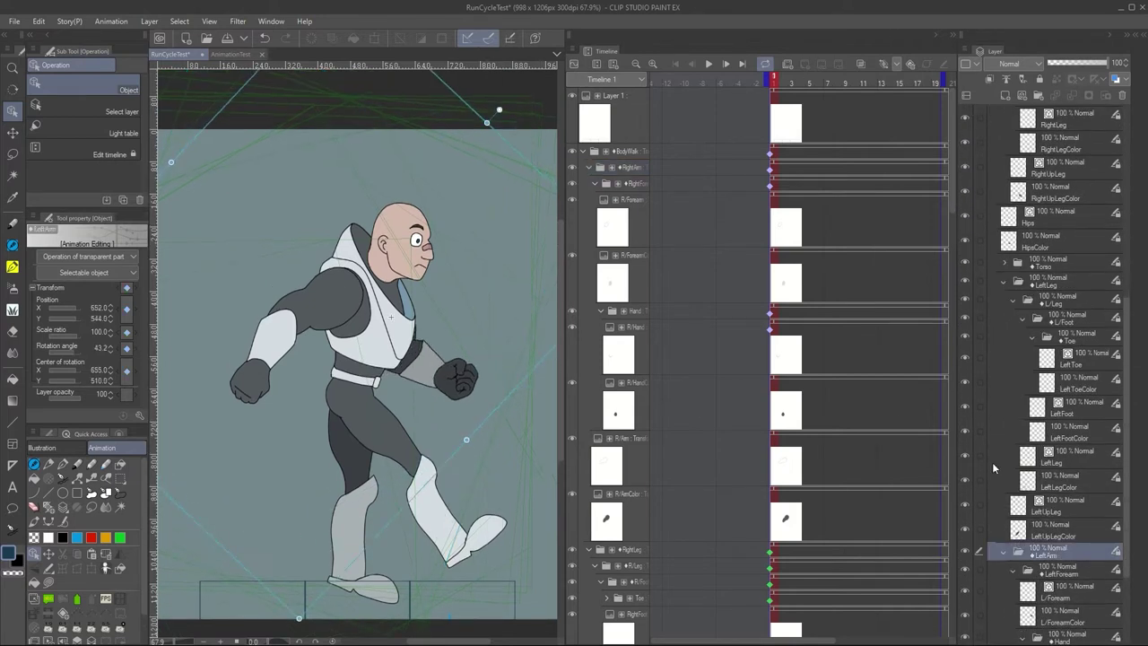
Pose the left leg backward at frame 1, rotating LeftLeg to about -4.4°, L/Leg to about 58.5° and Toe to about -12.7°
scroll(1059, 341, up, 1)
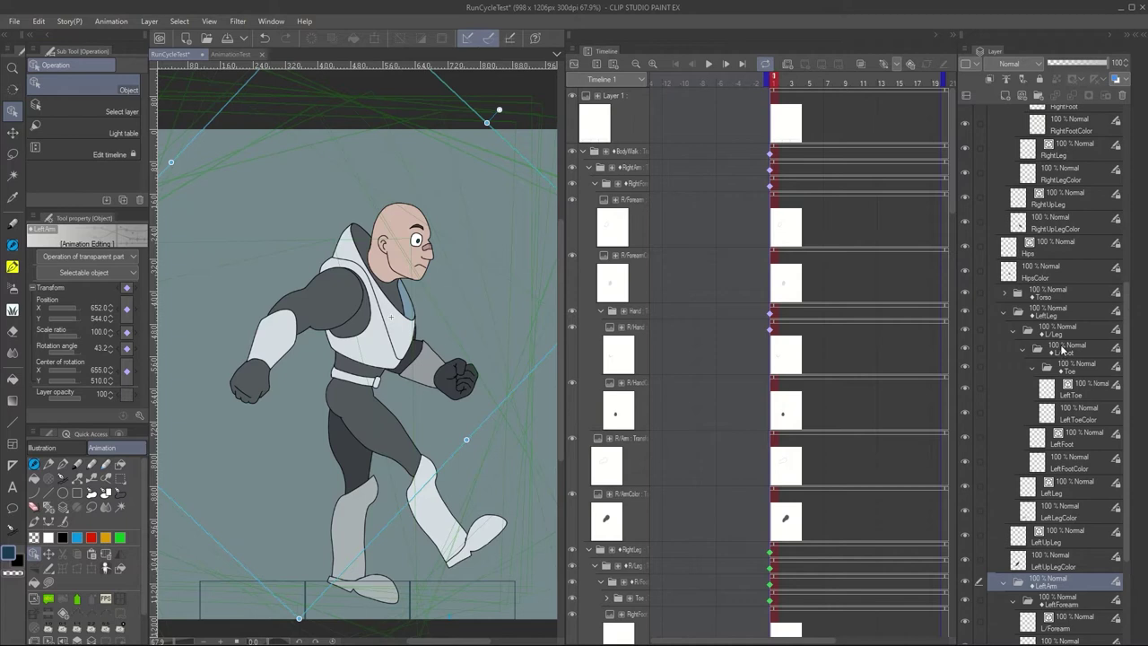
click(1048, 314)
drag(471, 211, 454, 621)
click(1078, 334)
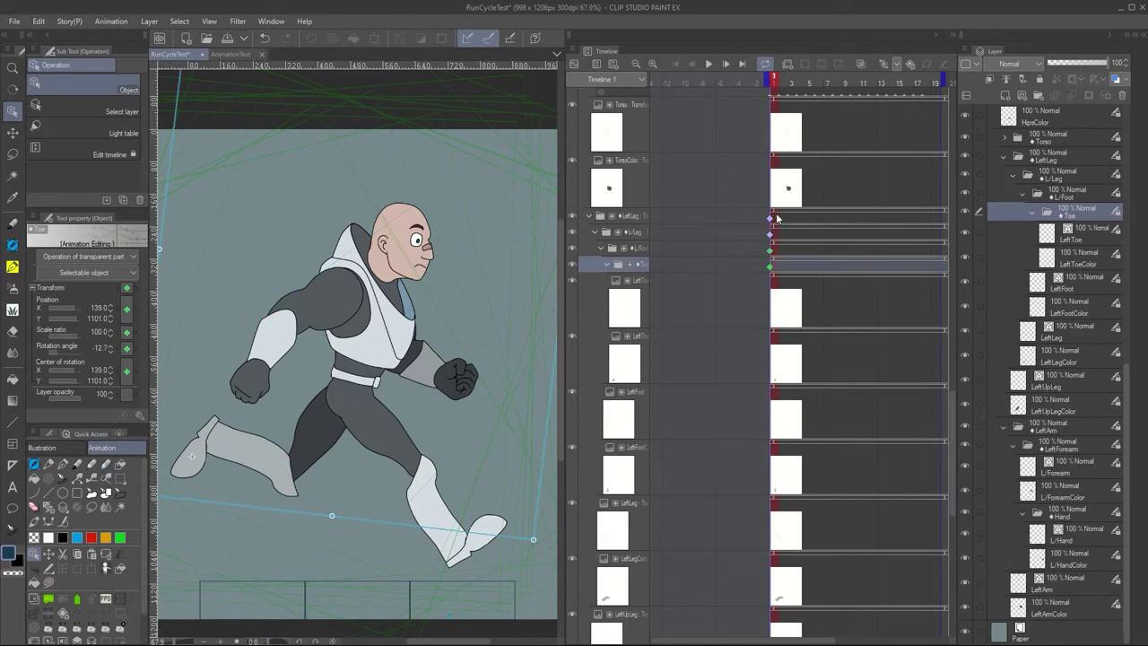
Switch the first keyframes of the LeftLeg and L/Leg tracks to linear interpolation
click(770, 235)
right_click(770, 236)
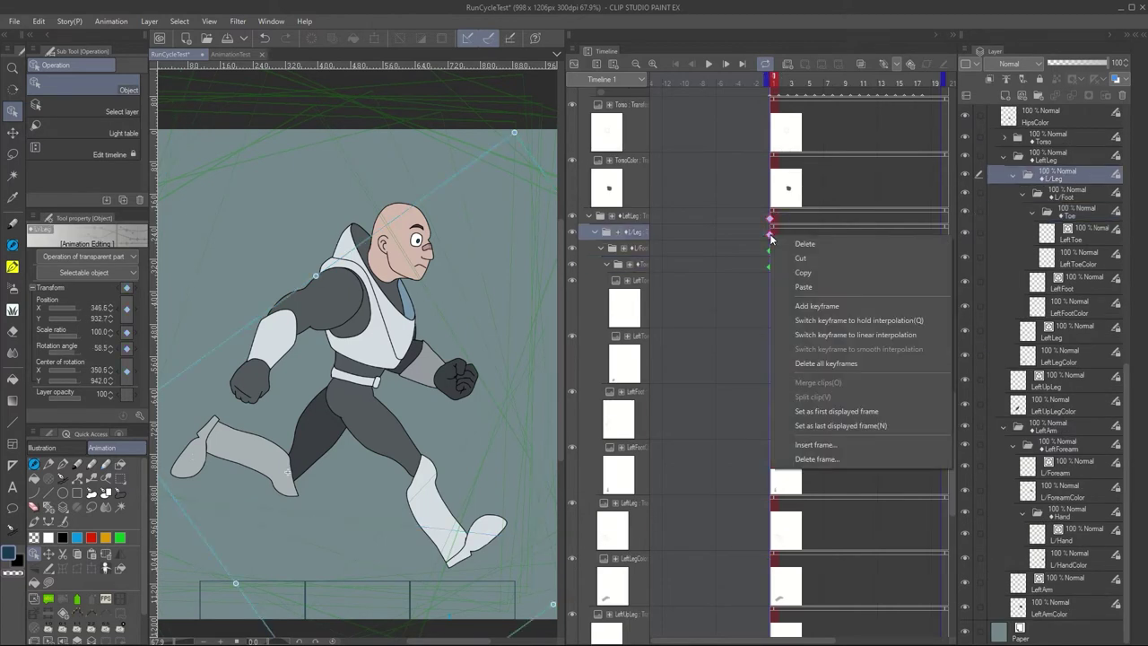
click(892, 335)
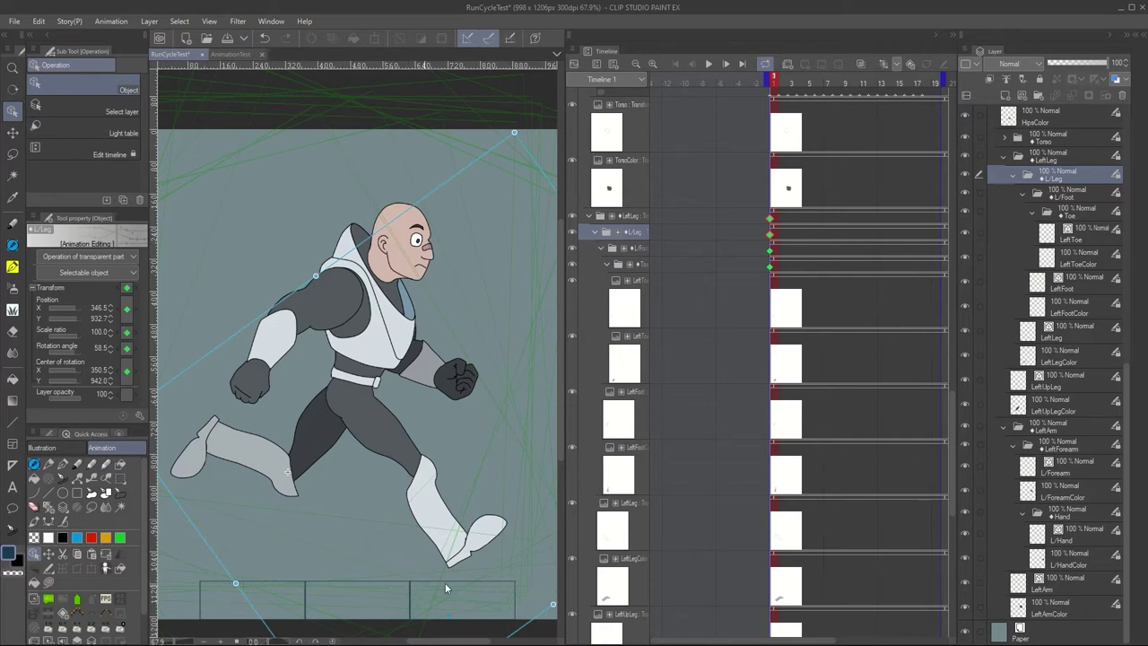
Lower the whole BodyWalk folder and nudge it backward to about X 466, Y 681.5 at frame 1
drag(1127, 382, 1143, 117)
click(1045, 137)
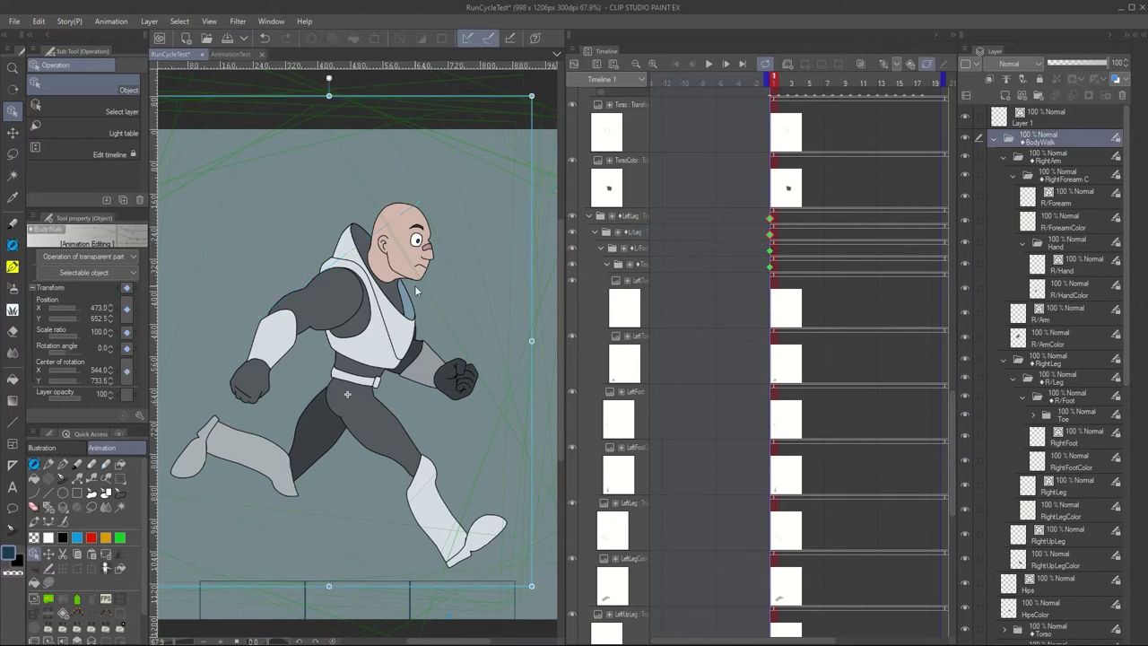
drag(434, 100, 435, 115)
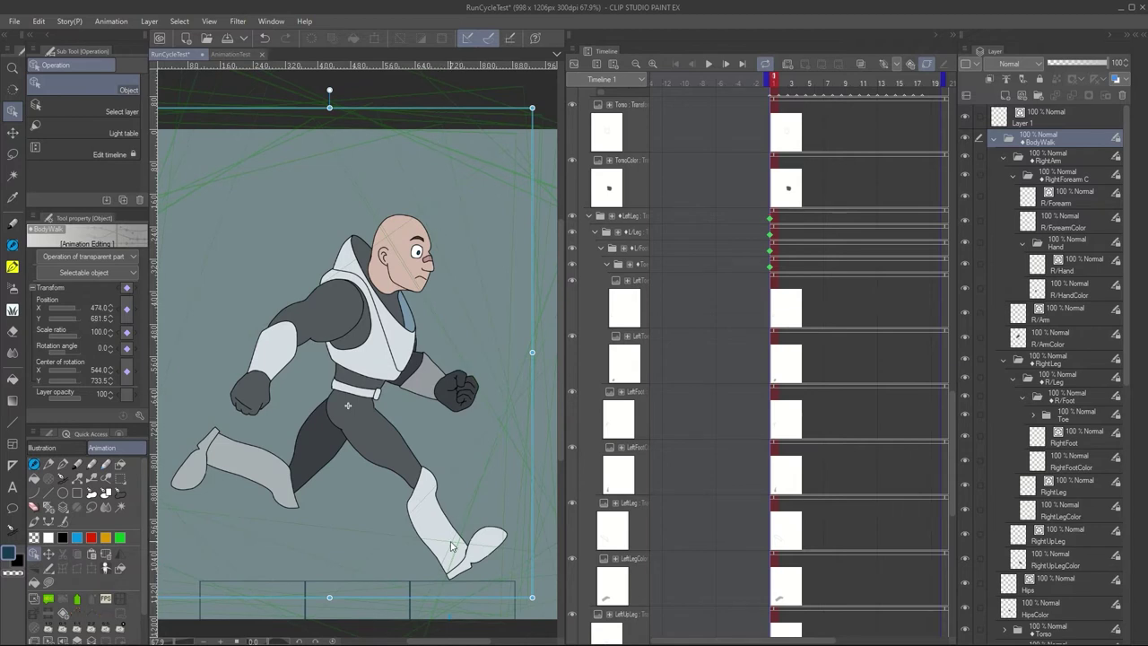
key(Up)
key(Up)
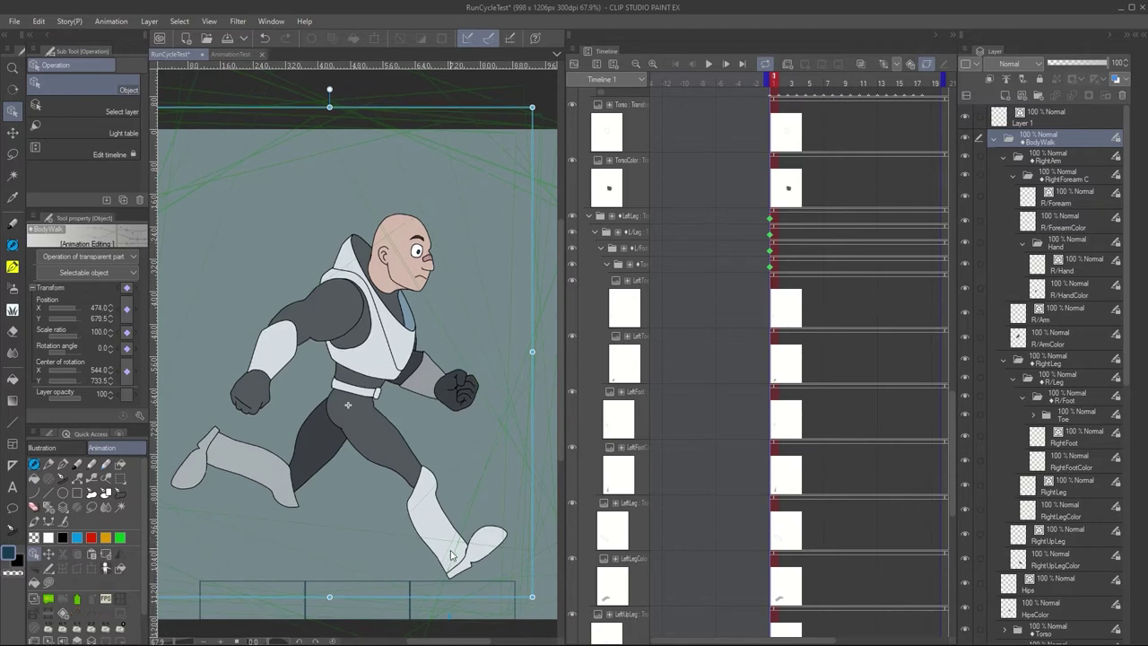
key(Left)
key(Left)
key(Left)
key(Down)
key(Down)
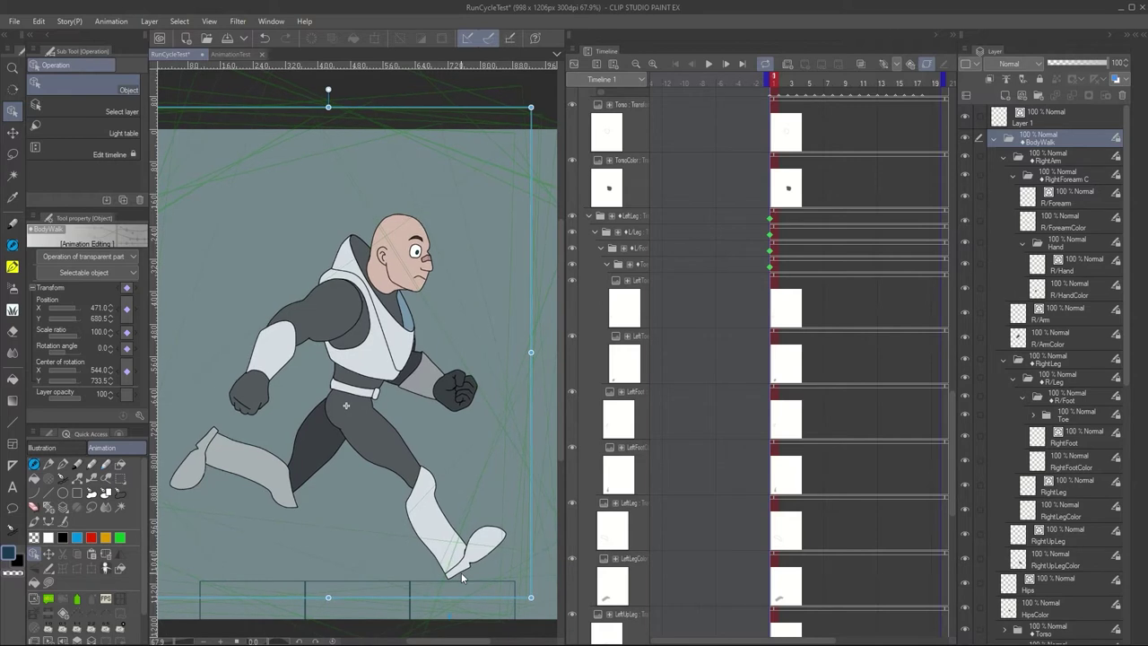
key(Left)
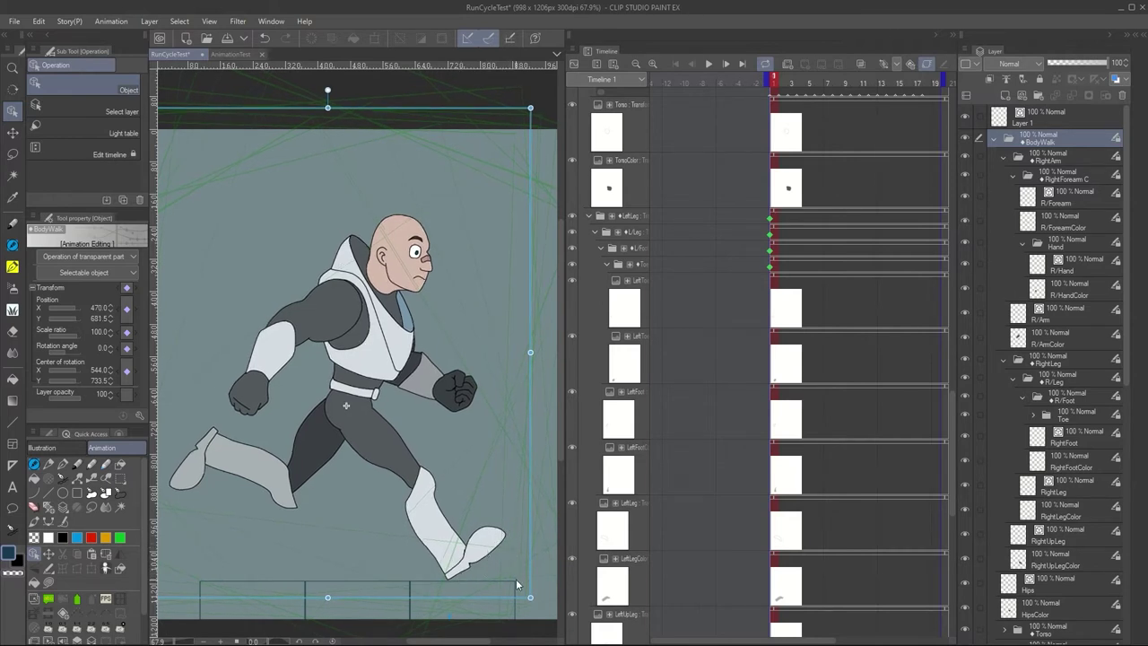
key(Left)
key(Left)
key(Left)
key(Left)
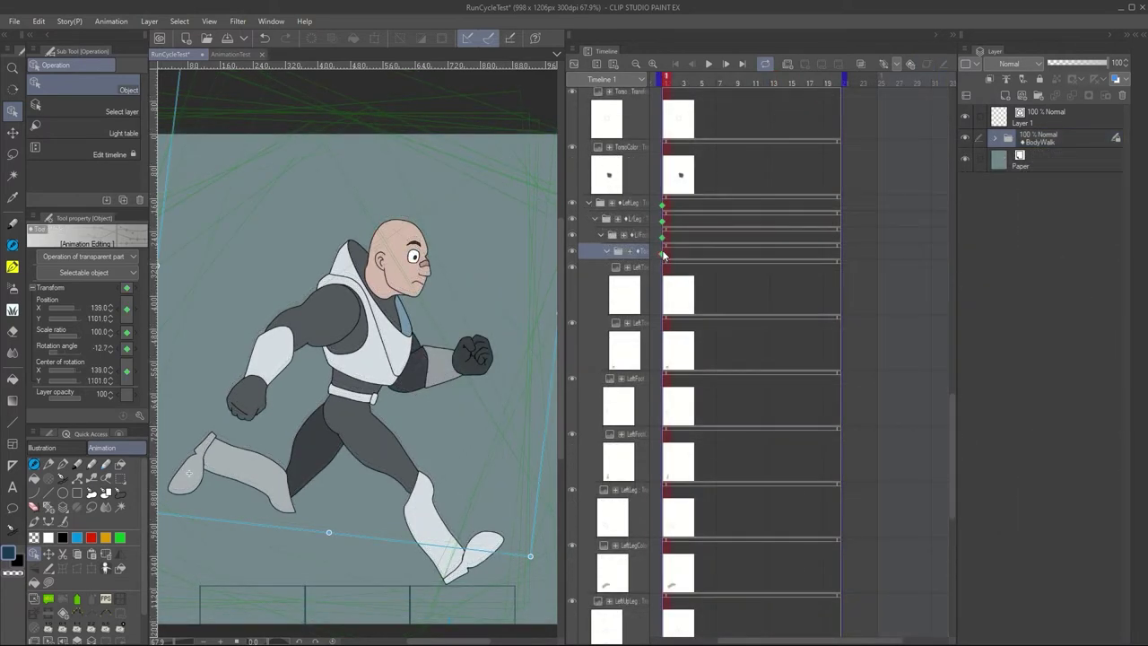
Copy the first keyframe of the left leg's Toe track and paste it at frame 20
right_click(665, 256)
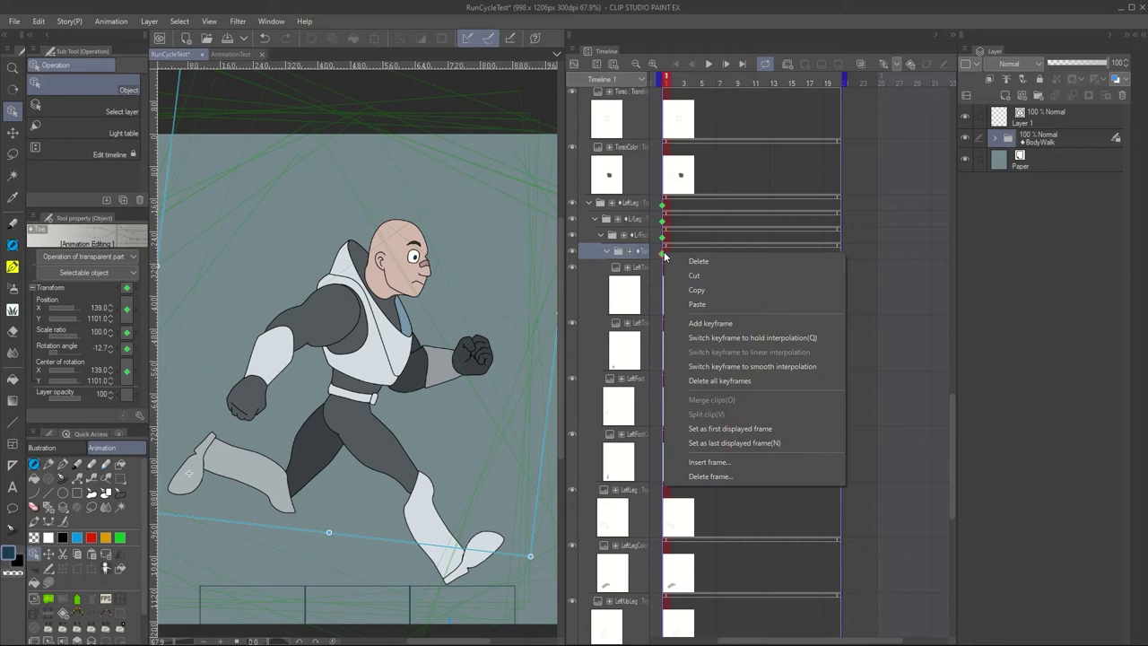
click(722, 289)
click(836, 253)
right_click(836, 253)
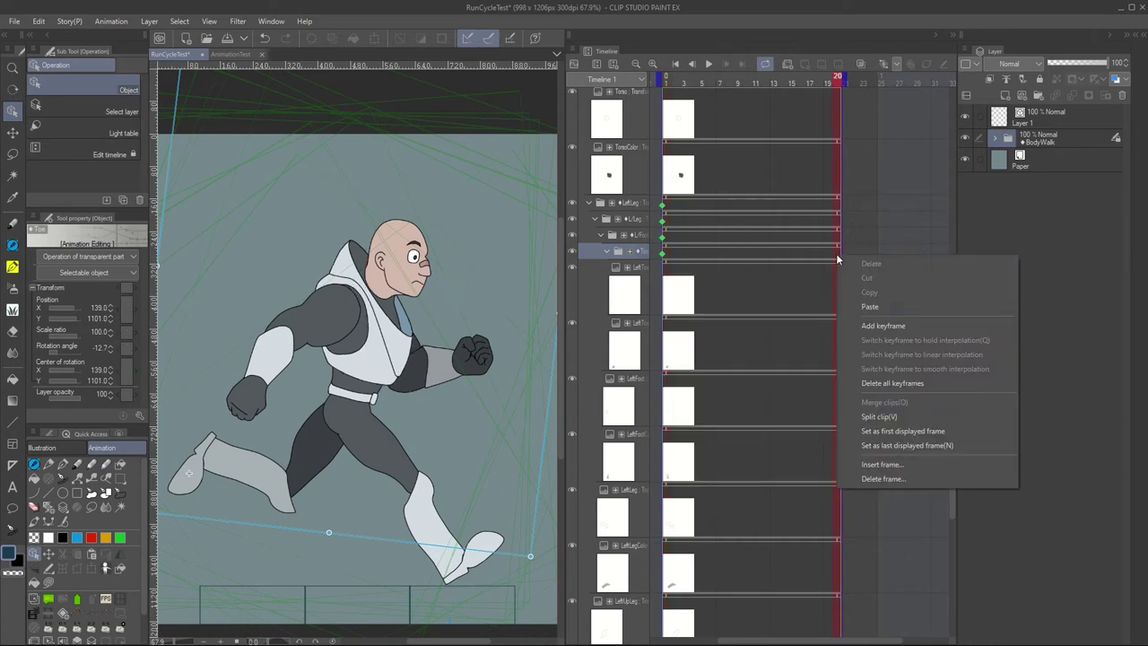
click(871, 307)
Try to paste a copy of the L/Hand layer's first keyframe onto the left Hand track at frame 20
drag(951, 408, 951, 527)
click(665, 372)
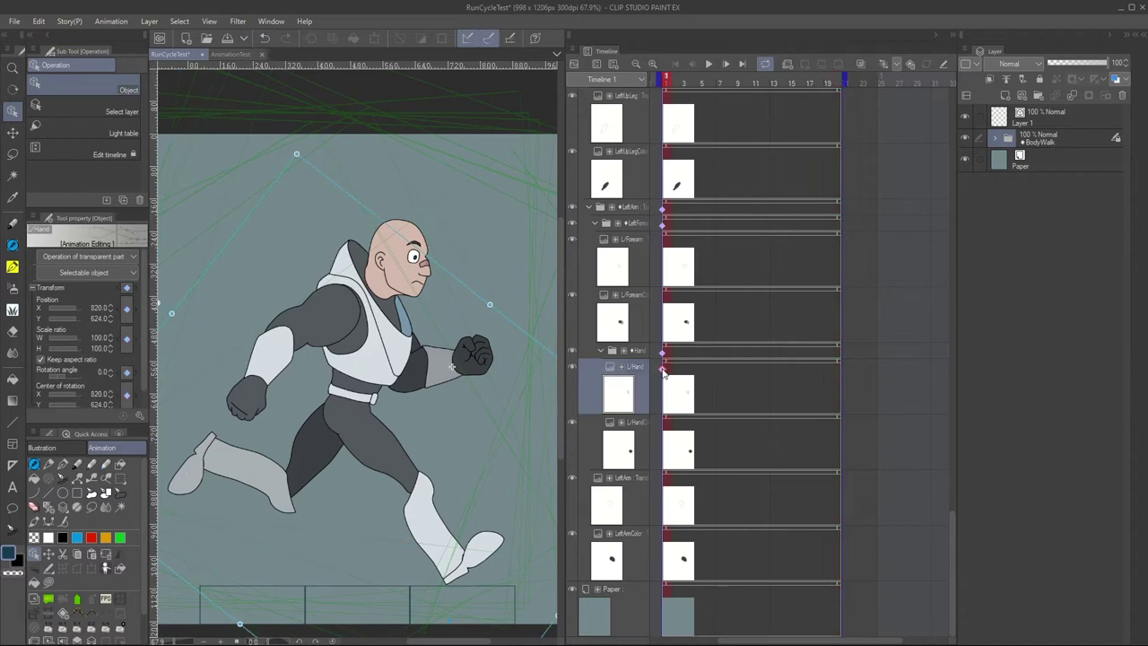
right_click(663, 372)
click(727, 406)
click(836, 355)
right_click(836, 355)
click(881, 408)
click(623, 247)
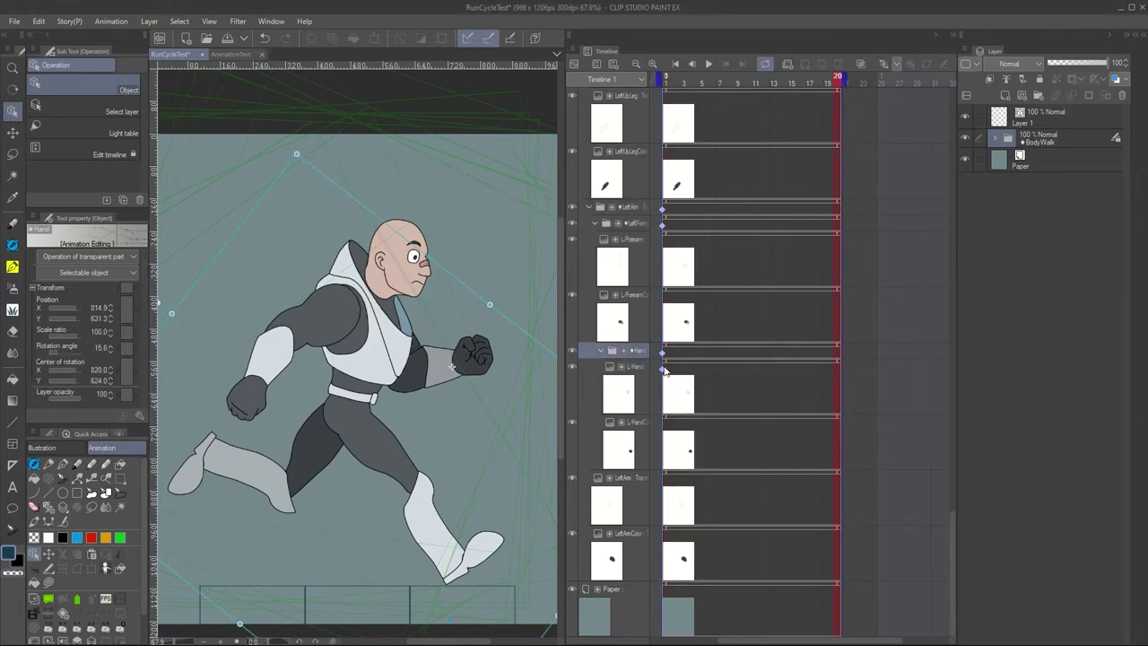
Copy the L/Hand layer's first keyframe and paste it at frame 20 of its own track
click(664, 370)
right_click(665, 370)
click(811, 386)
click(839, 375)
right_click(843, 375)
click(865, 422)
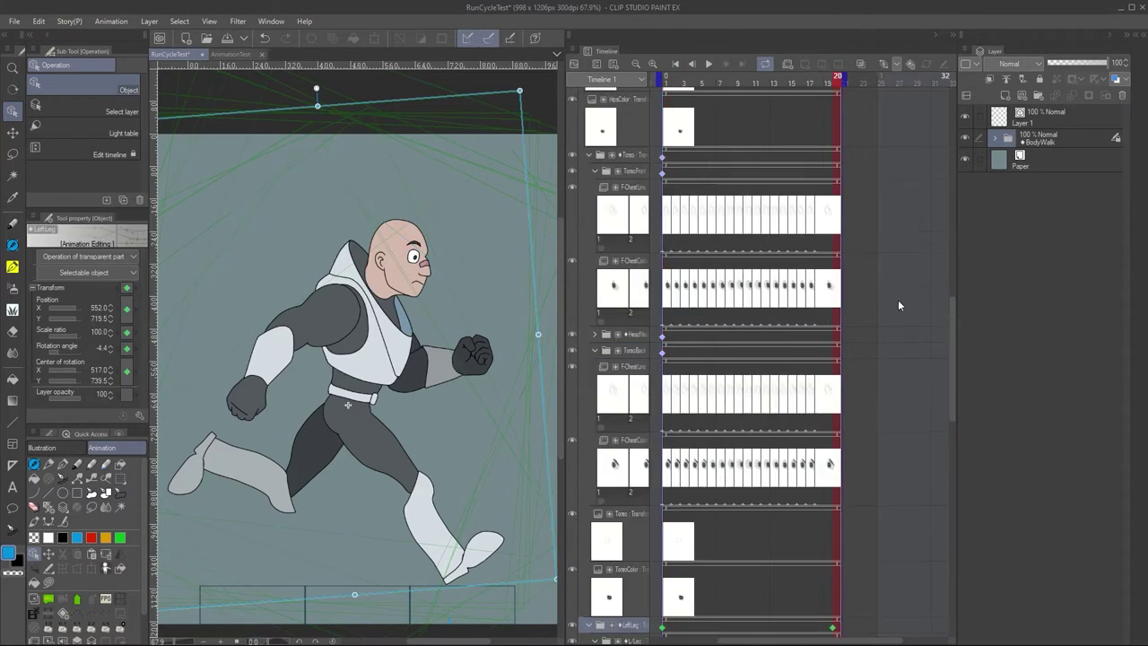
Select the remaining first keyframes from the torso tracks up to BodyWalk and duplicate them to frame 20
drag(661, 146, 668, 382)
drag(662, 356, 833, 353)
drag(953, 412, 956, 232)
drag(653, 379, 673, 465)
drag(952, 222, 954, 180)
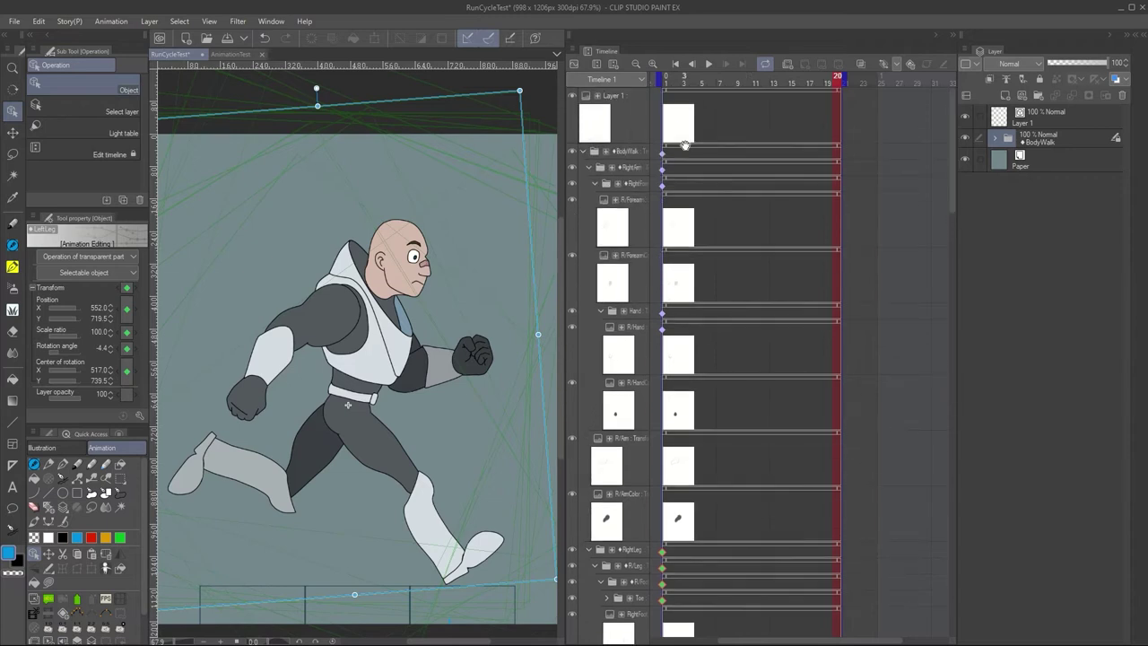
mouse_move(663, 332)
mouse_down()
mouse_move(741, 331)
mouse_move(665, 331)
mouse_up()
drag(656, 145, 680, 632)
drag(947, 229, 969, 204)
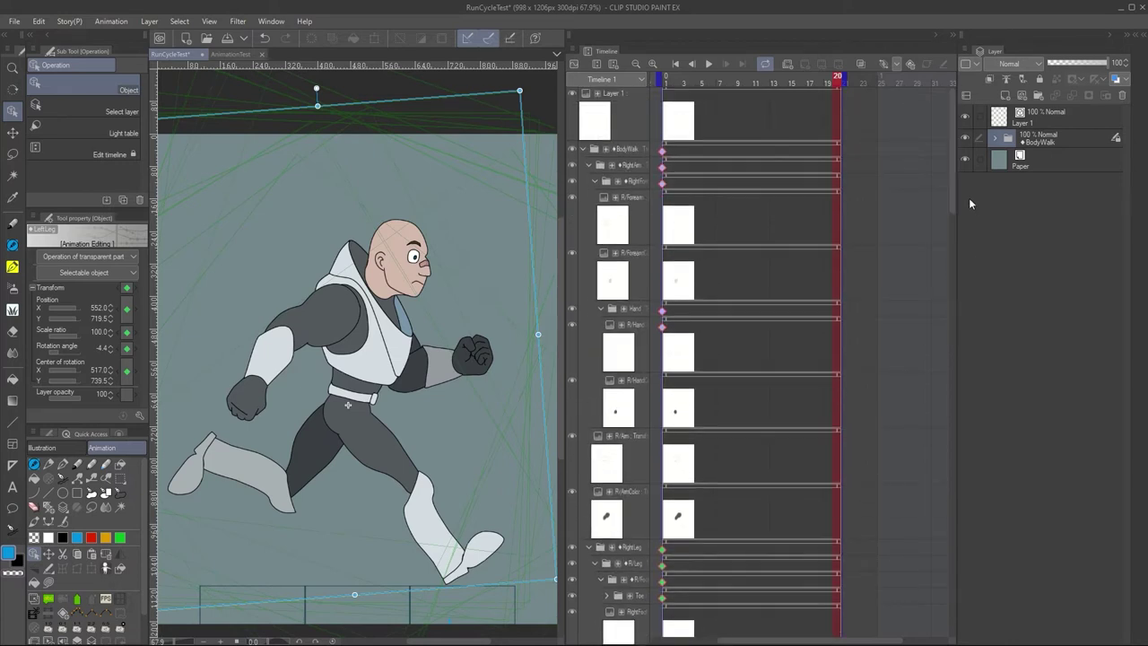
drag(663, 599, 837, 599)
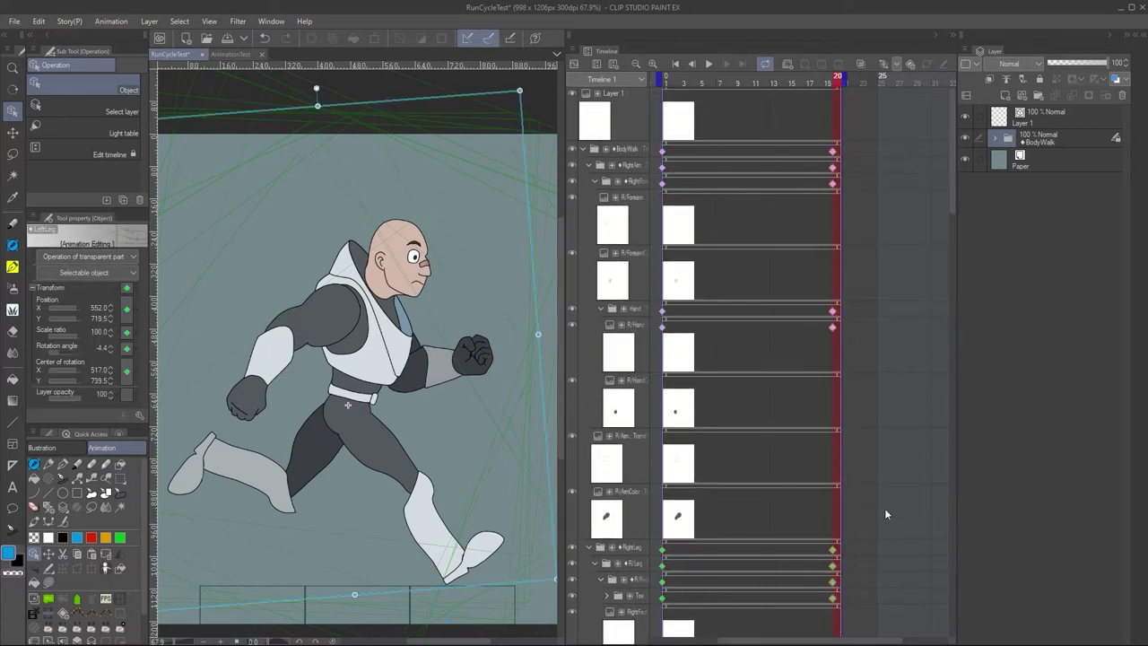
Create a timeline label named "C" at frame 10
drag(676, 80, 792, 80)
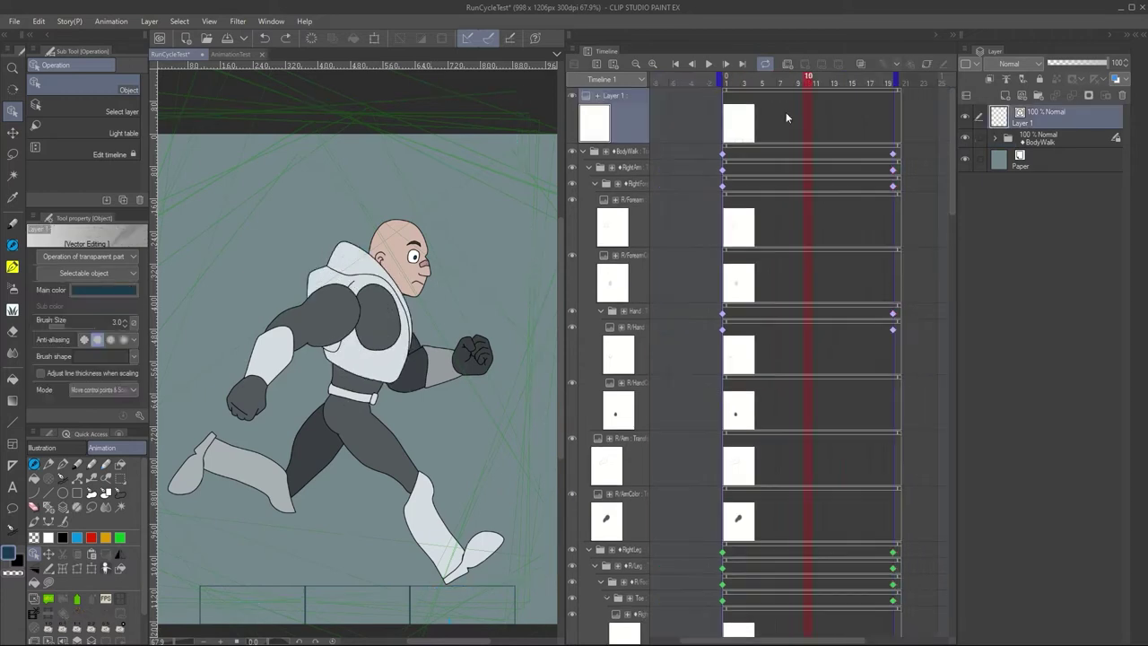
click(49, 599)
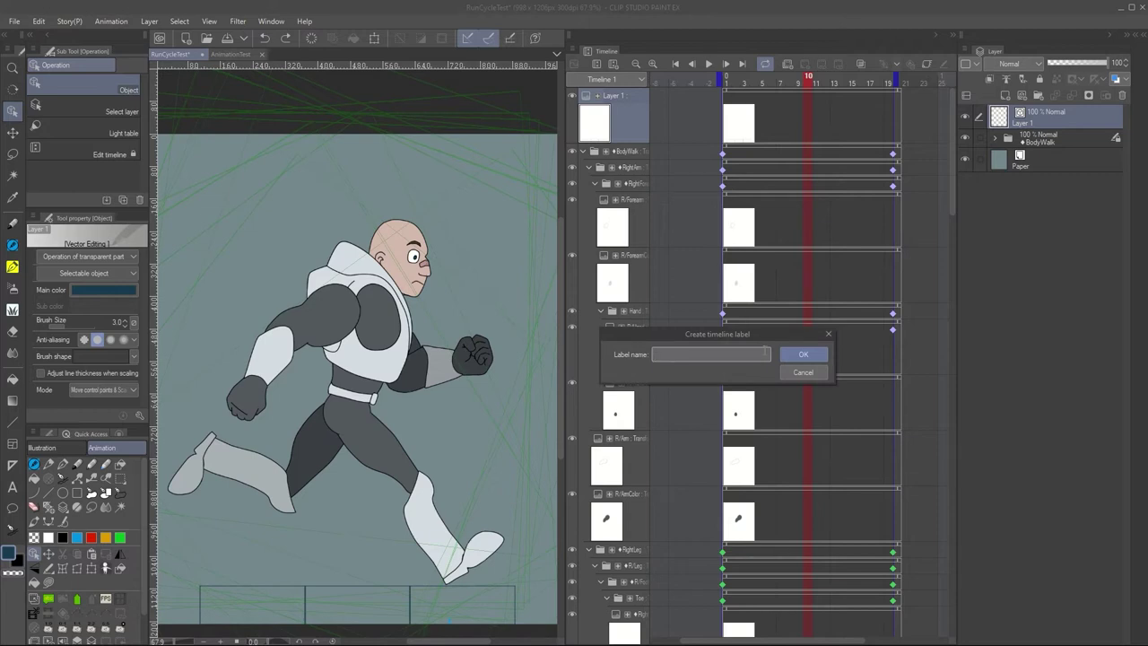
click(817, 349)
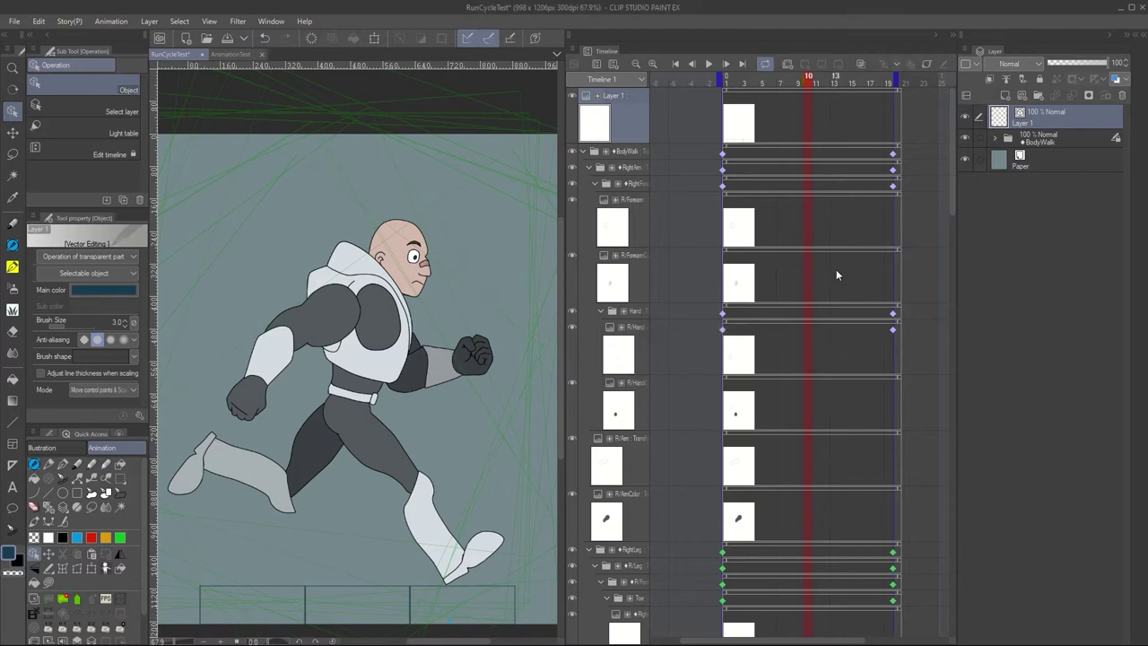
click(825, 101)
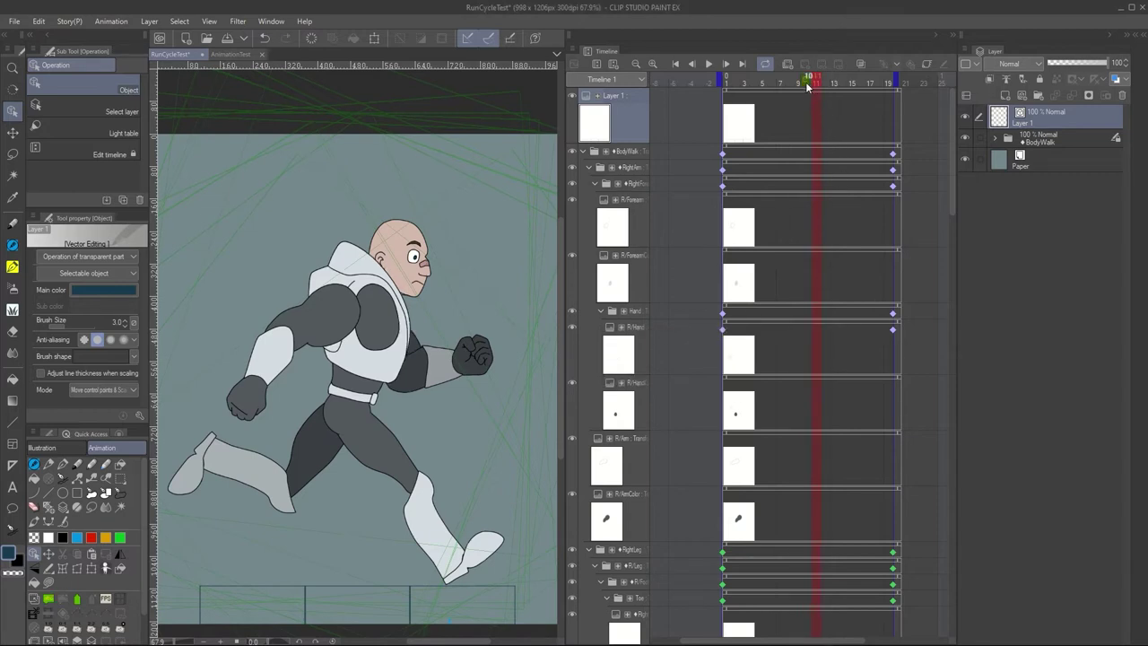
click(805, 83)
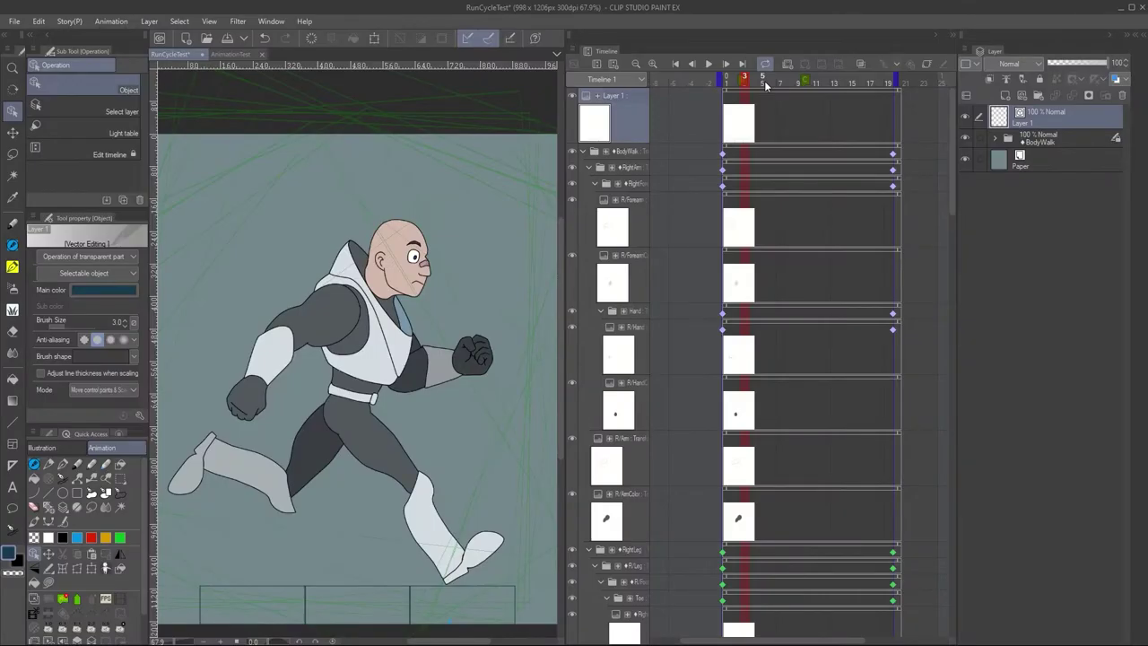
Create timeline labels named "P" at frame 5 and "U" at frame 7
click(764, 80)
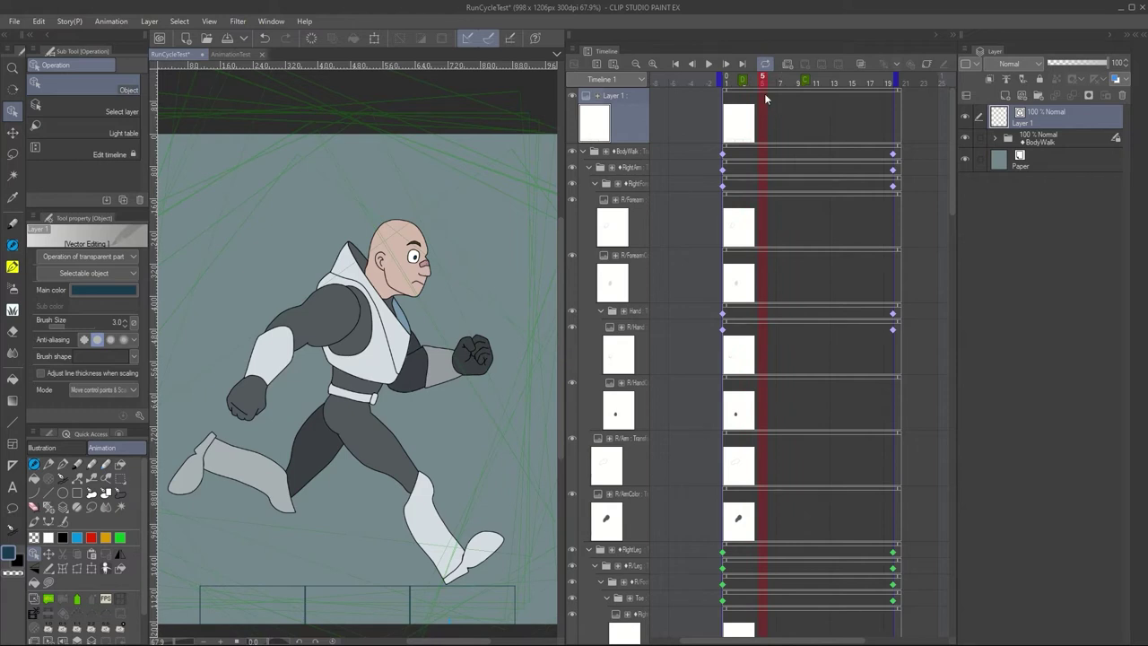
click(50, 599)
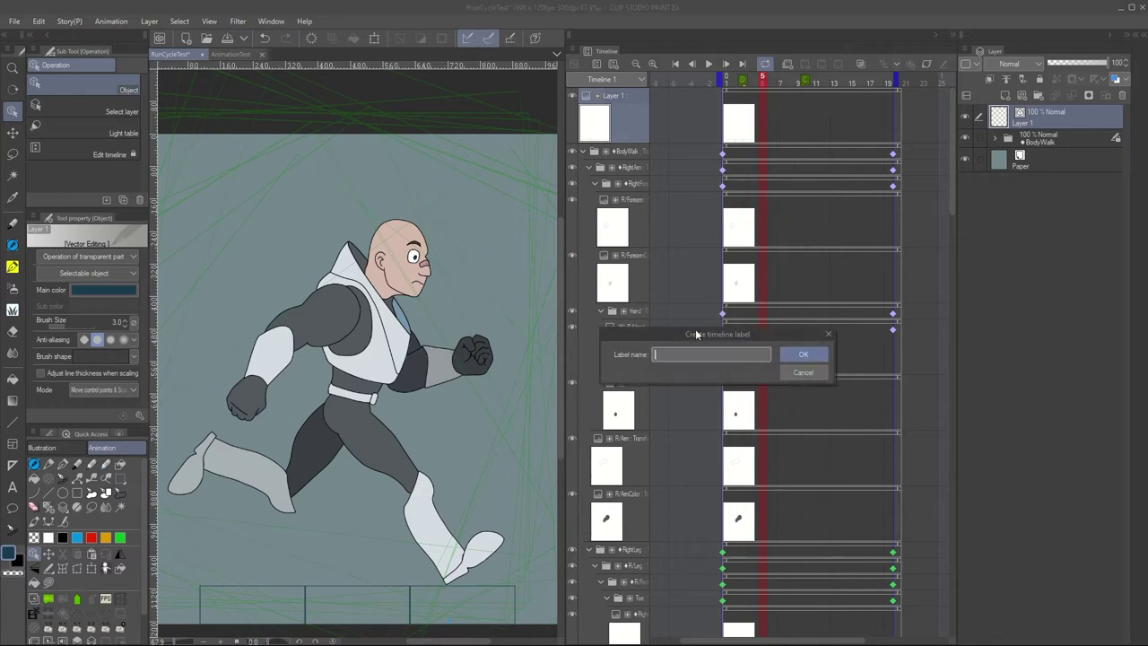
click(797, 354)
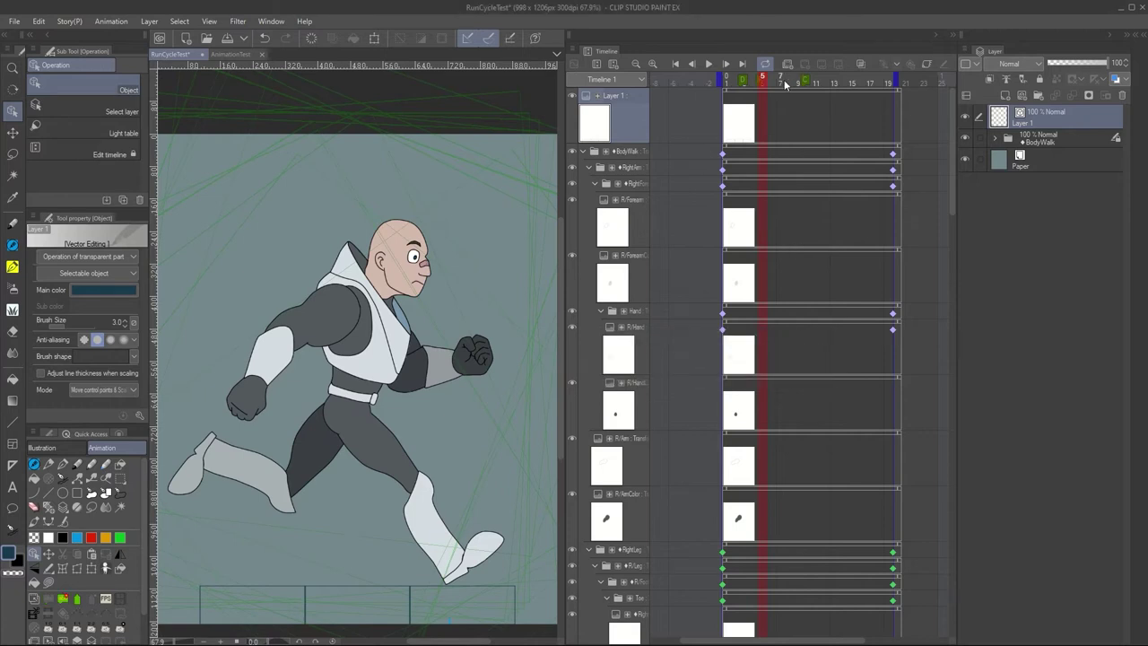
click(781, 82)
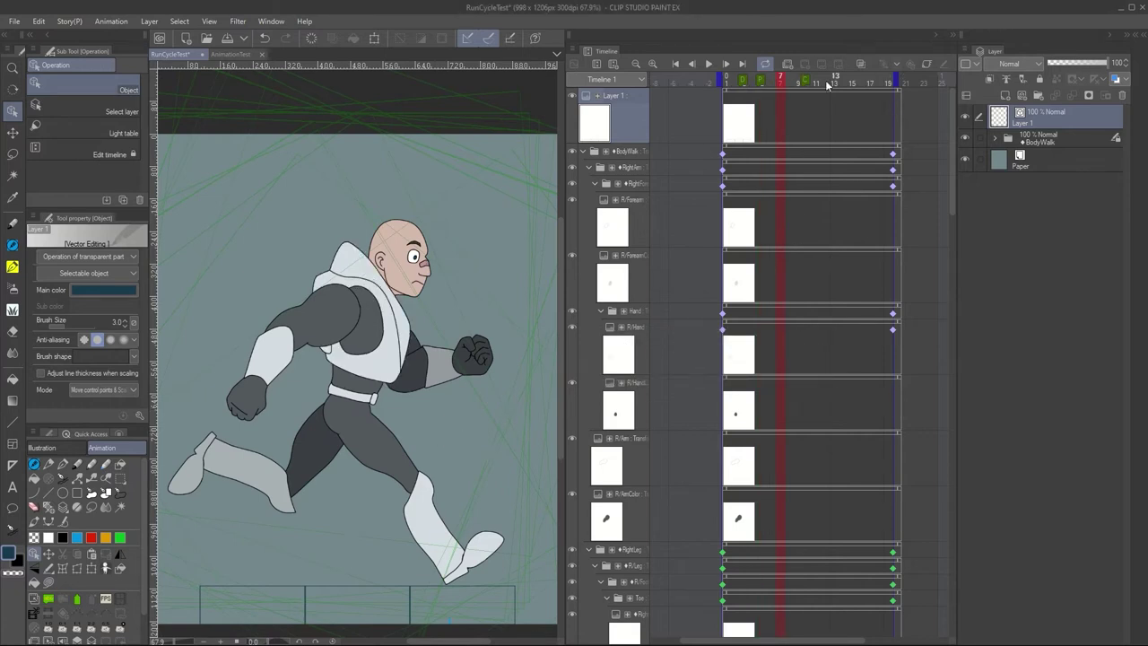
click(50, 599)
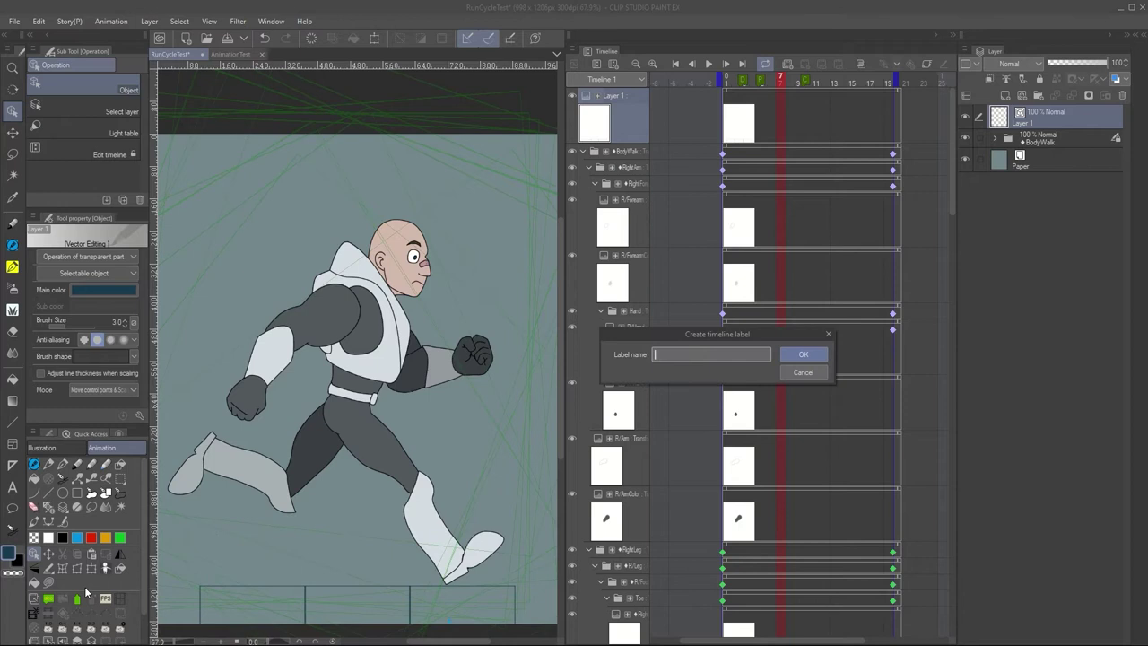
click(801, 369)
click(824, 99)
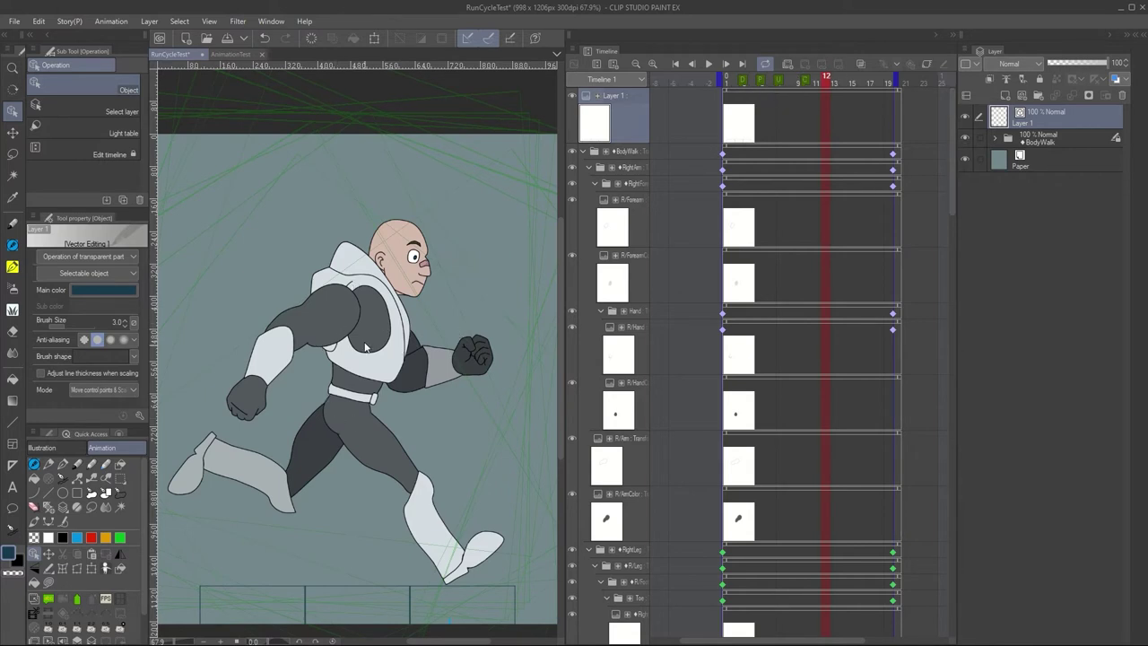
Merge the visible artwork at frame 1 into a new layer above the BodyWalk folder
click(729, 83)
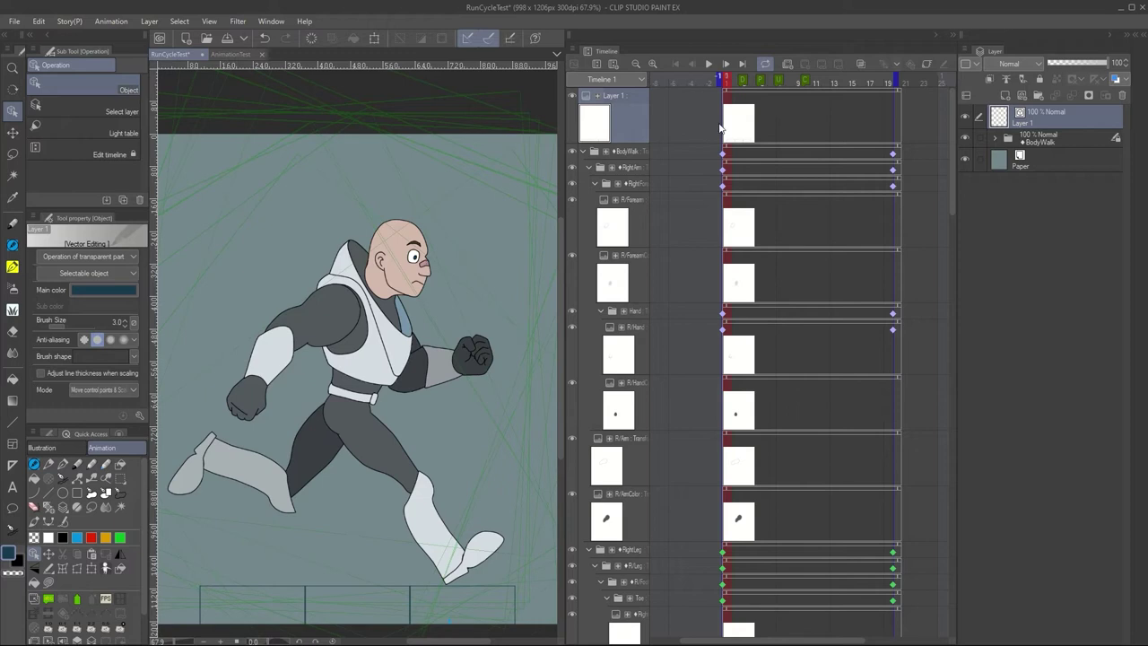
click(807, 83)
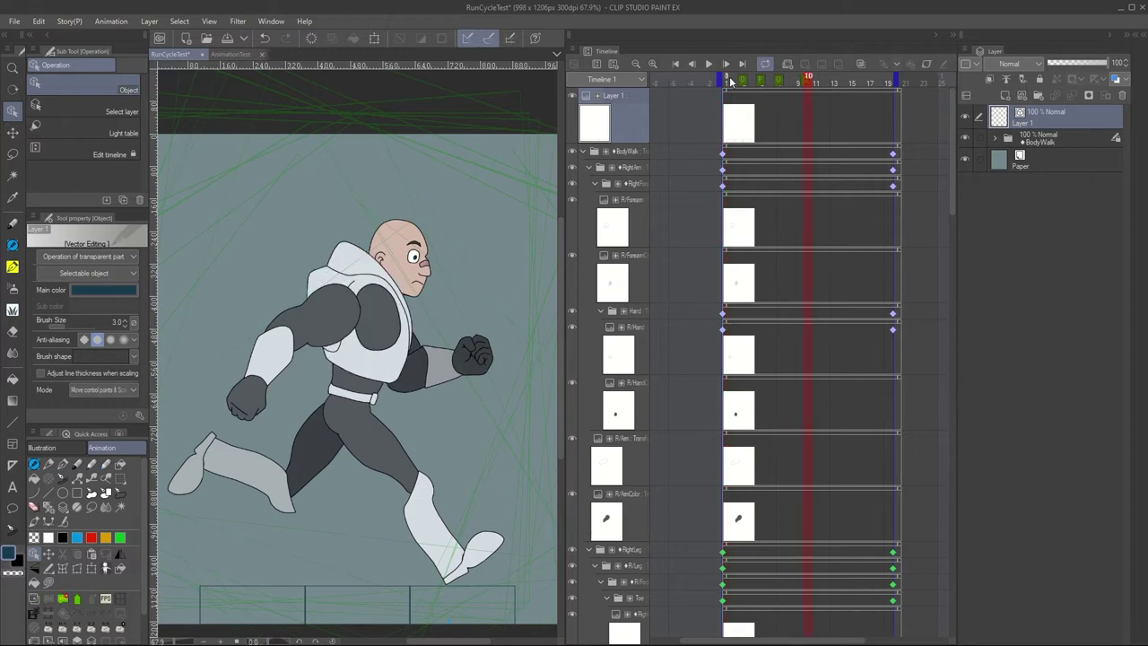
click(728, 82)
click(1067, 139)
right_click(1061, 137)
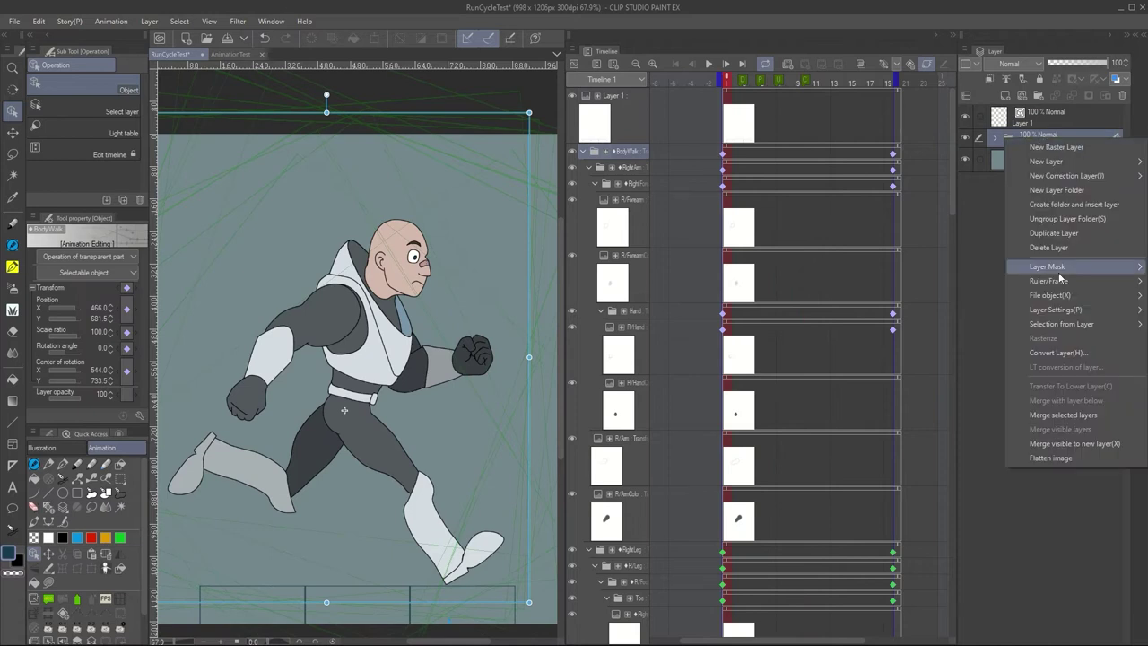
click(1093, 444)
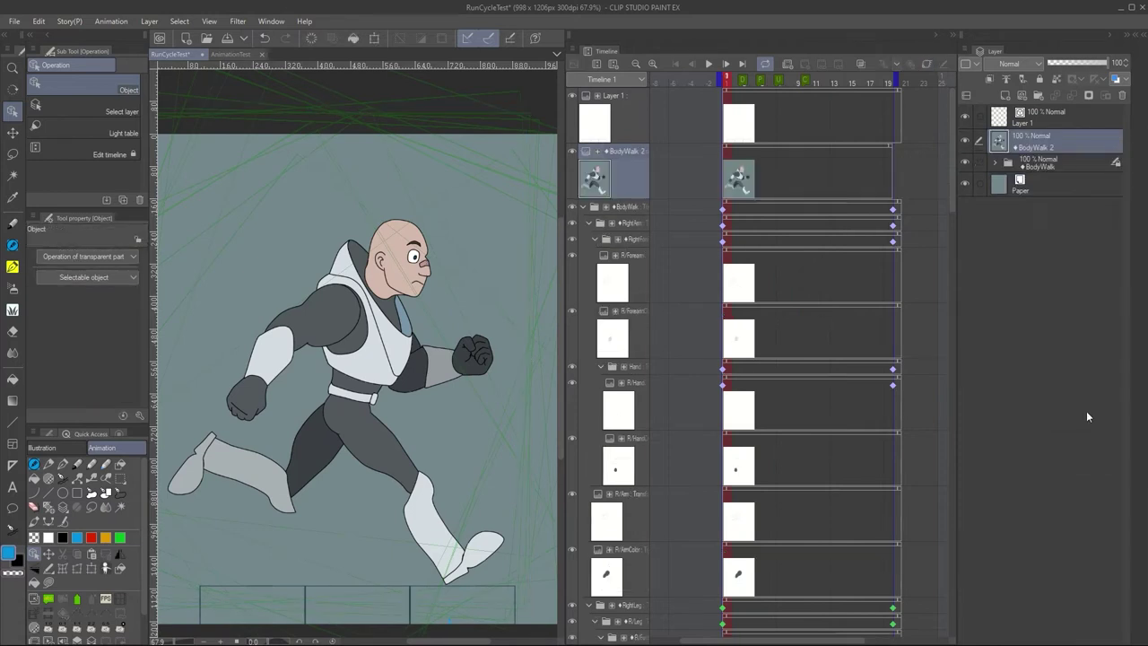
Apply the blue layer color to the merged BodyWalk 2 layer and place it beneath the BodyWalk folder
click(1117, 80)
drag(998, 145, 998, 176)
key(ctrl+z)
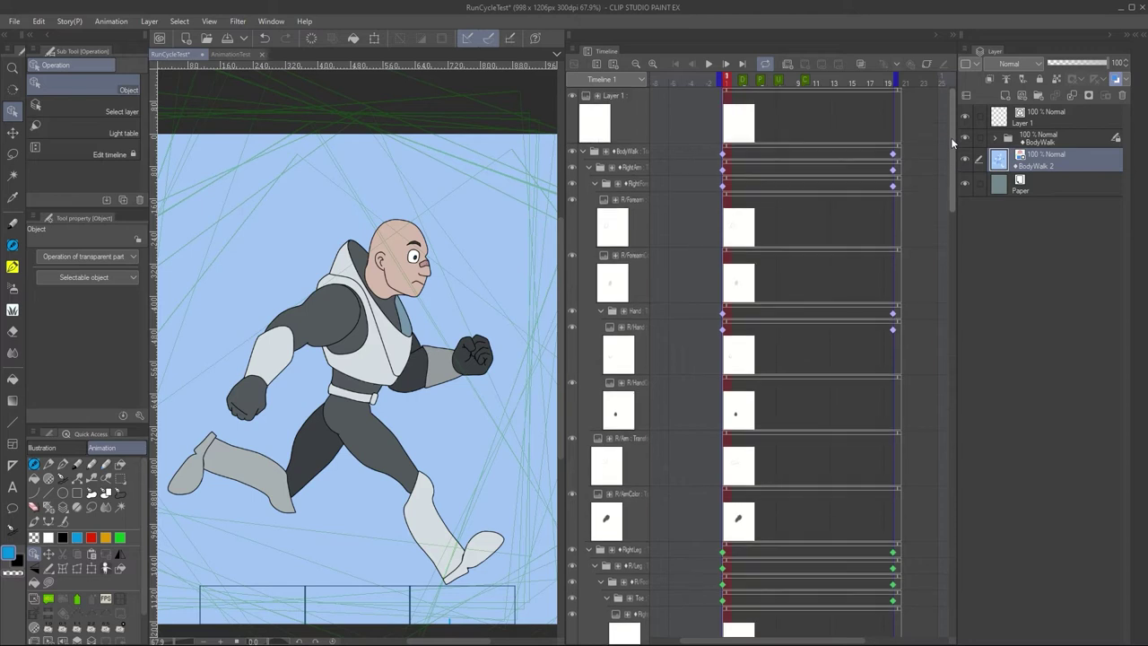
At frame 10, rotate the left arm and forearm so they swing back behind the torso
click(808, 82)
drag(951, 130, 935, 521)
click(995, 139)
drag(1127, 346, 1147, 617)
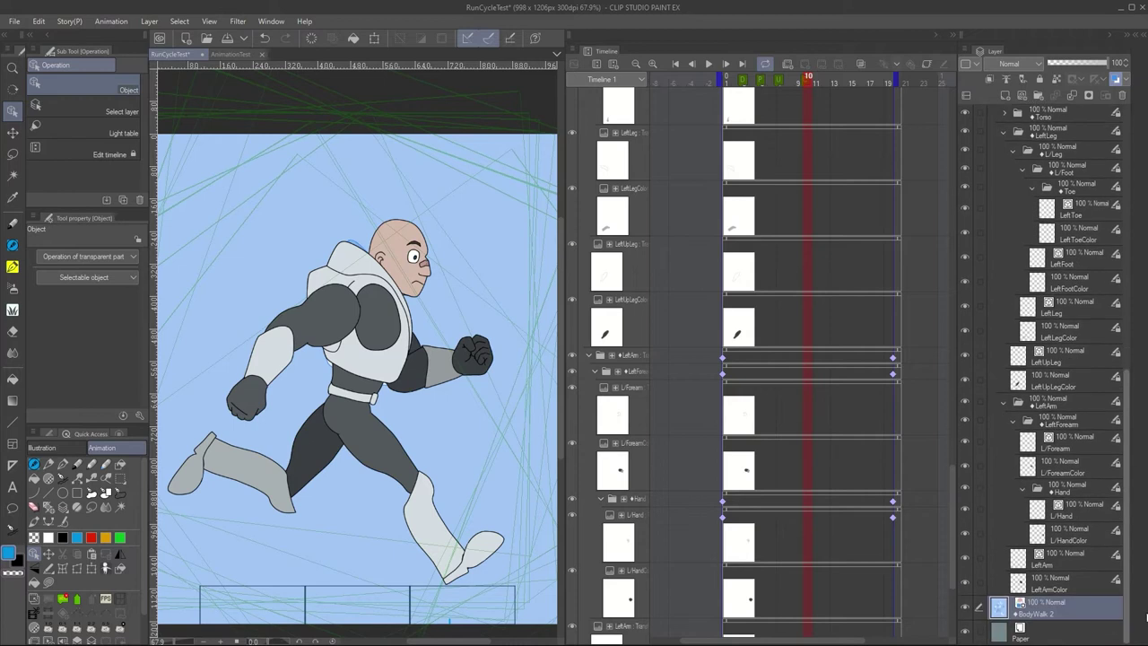
click(1059, 405)
drag(413, 123, 499, 84)
key(alt+bracketleft)
drag(380, 95, 555, 261)
key(alt+bracketright)
drag(462, 260, 453, 253)
At frame 10, pose the left thigh, lower leg and foot forward to match the blue reference's front leg
click(1060, 140)
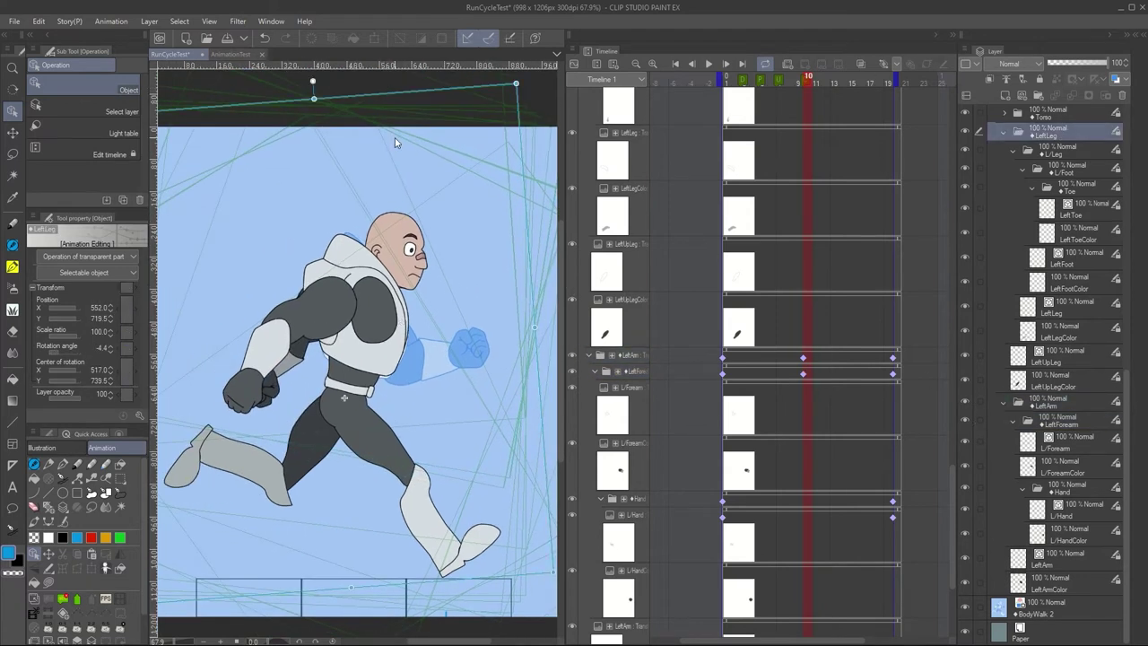
drag(106, 161, 107, 324)
drag(564, 354, 564, 356)
click(1052, 152)
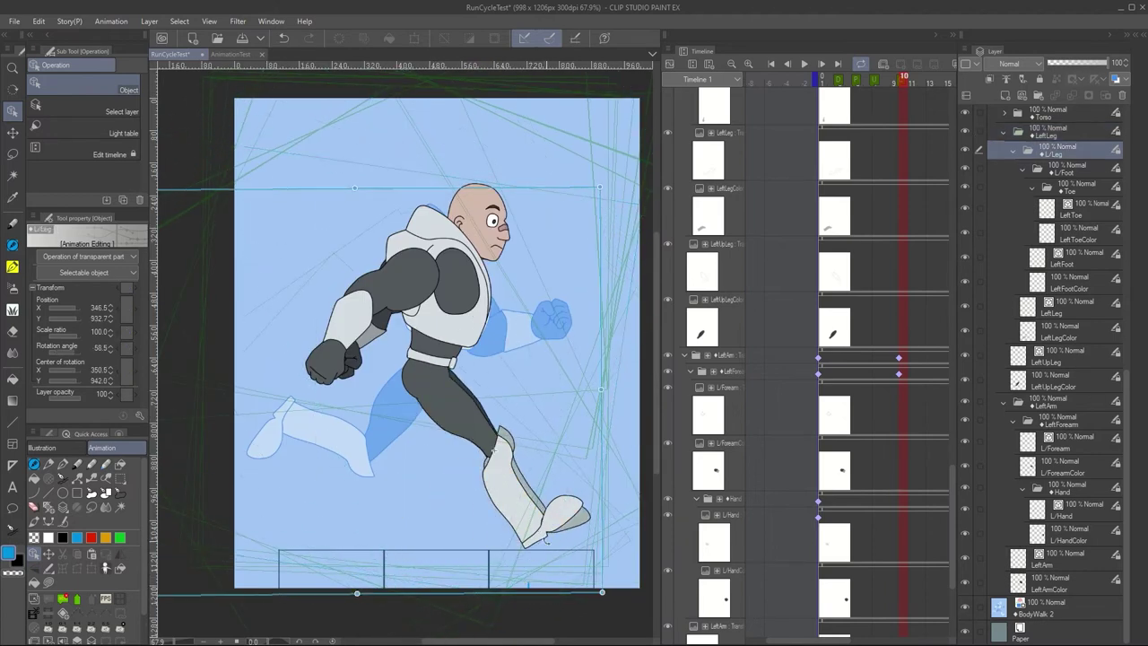
click(1054, 169)
Rotate the right leg backward at frame 10 and fine-tune the left lower leg against the reference
click(424, 378)
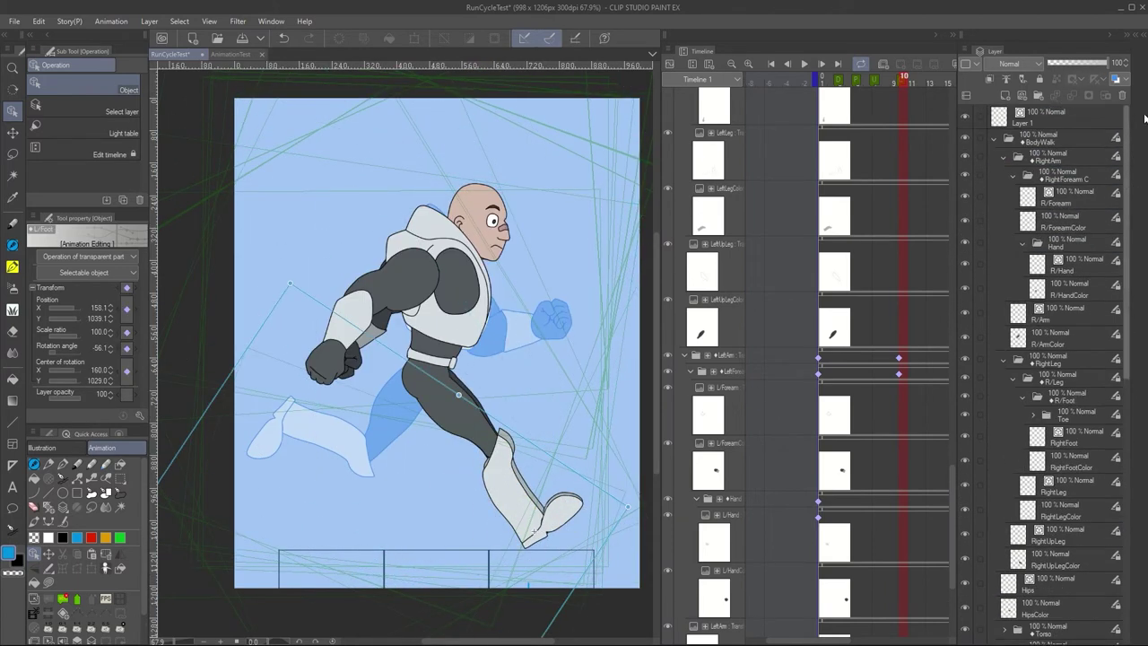
drag(346, 207, 455, 194)
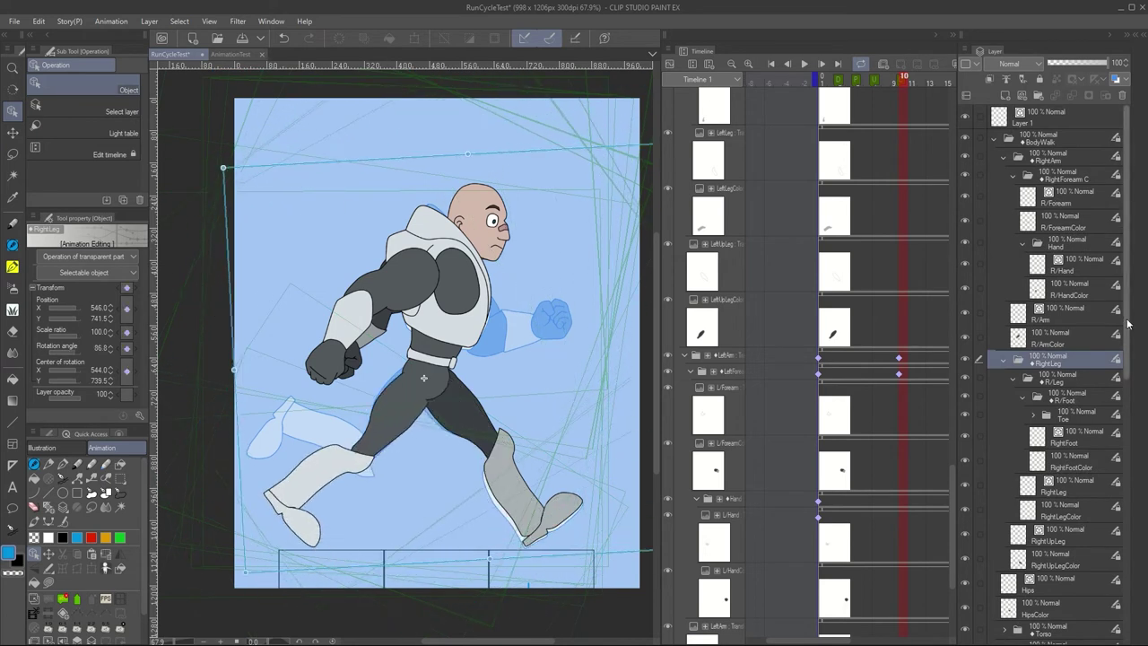
scroll(1057, 454, down, 6)
click(1064, 178)
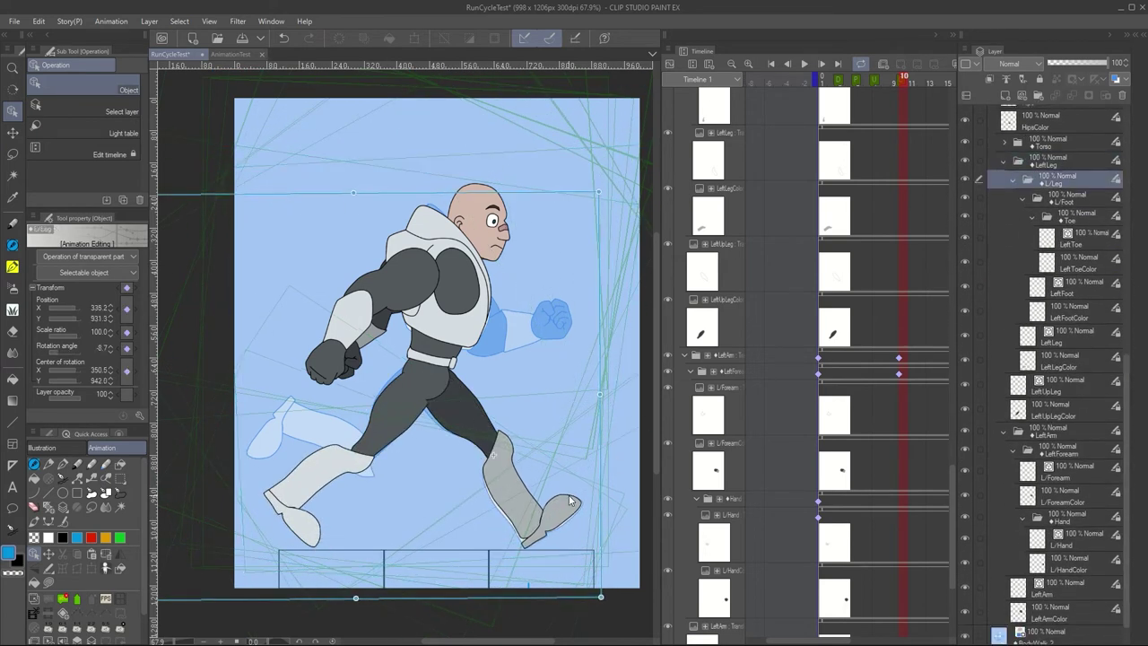
Switch the left leg's frame 10 keyframes to linear interpolation and add a frame 10 keyframe to the left Toe folder
scroll(833, 416, up, 6)
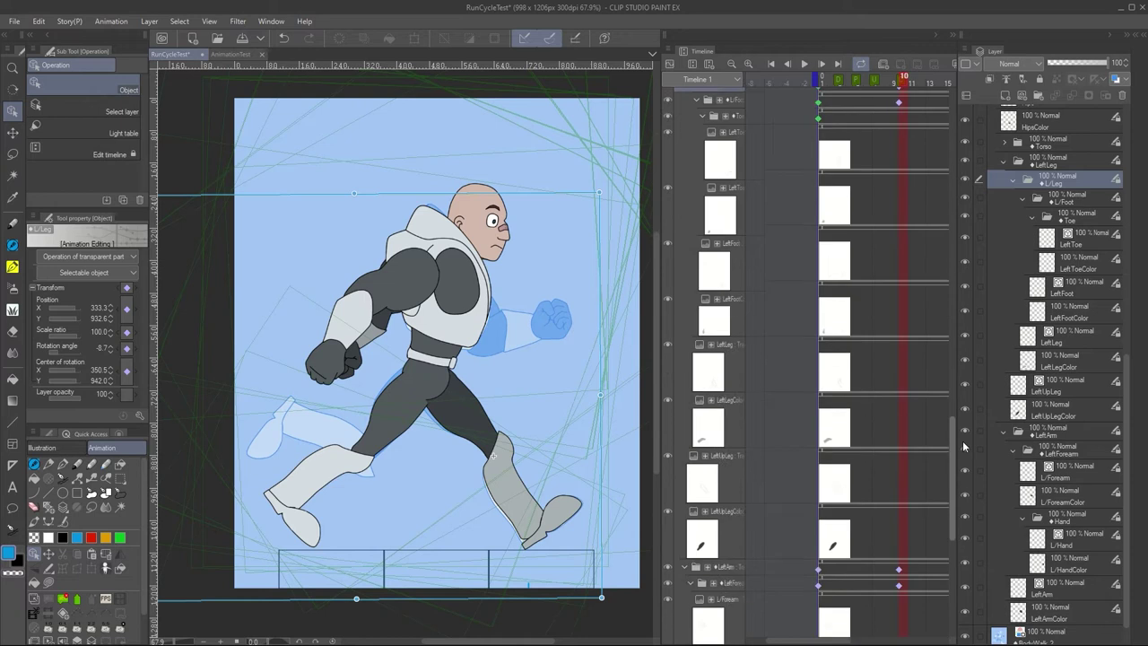
right_click(898, 288)
click(995, 396)
drag(661, 100, 618, 100)
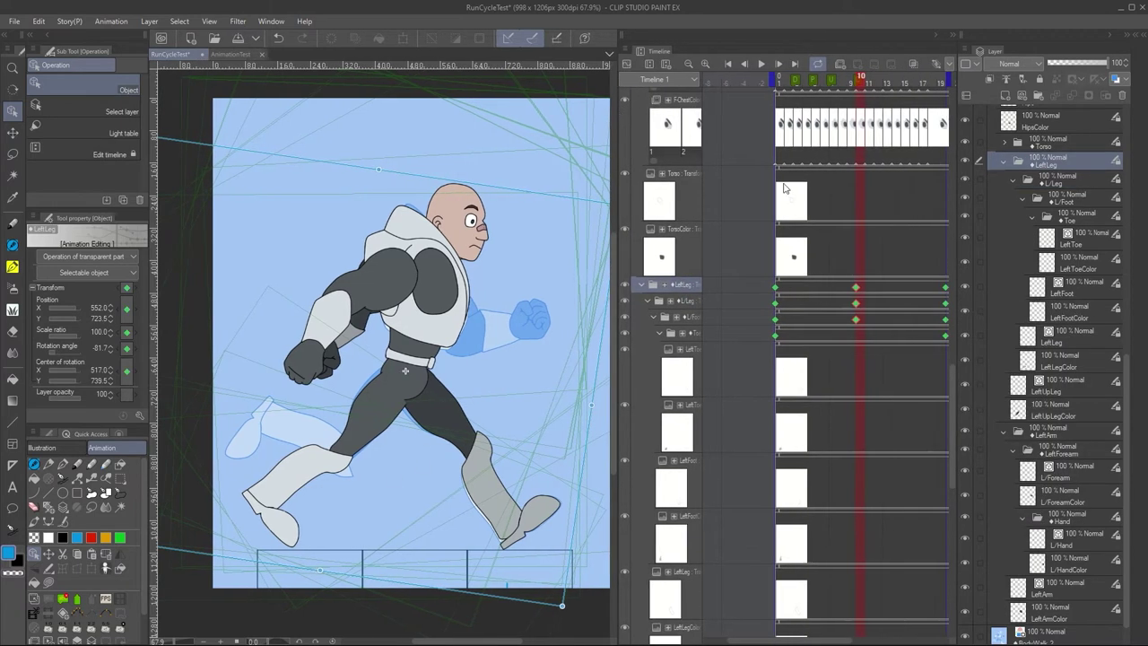
click(951, 66)
click(986, 89)
click(1095, 221)
click(936, 65)
At frame 10, pose the right thigh, lower leg and foot to match the reference's trailing leg
click(402, 377)
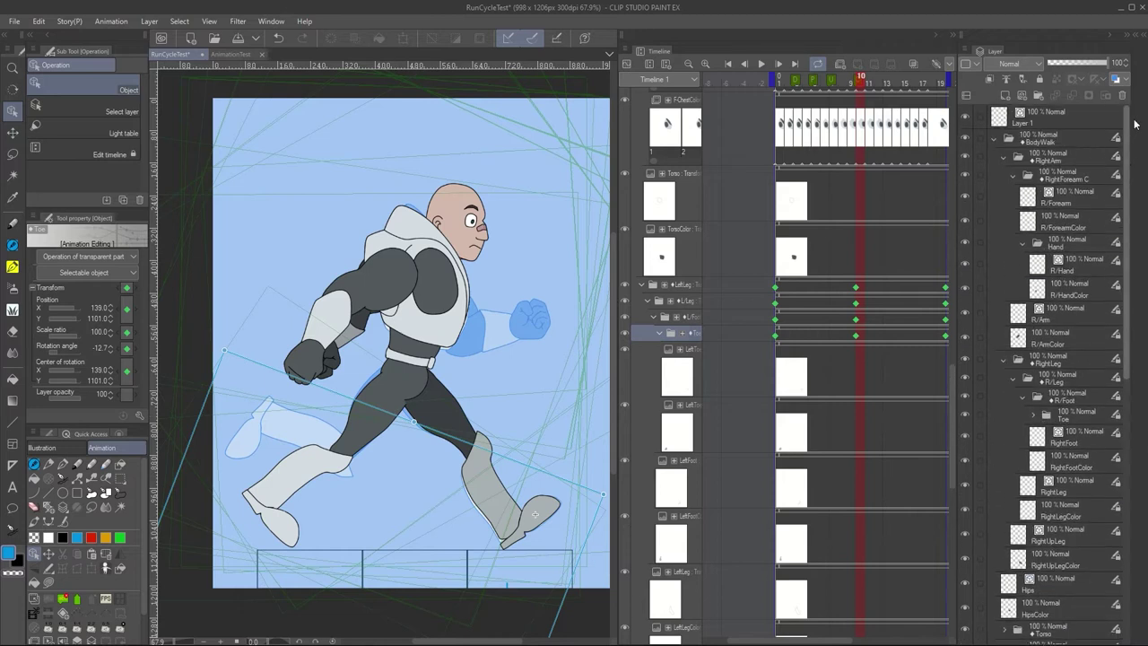
mouse_move(471, 573)
mouse_down()
mouse_move(474, 545)
mouse_move(482, 567)
mouse_up()
click(1051, 379)
drag(499, 497, 367, 527)
click(1064, 396)
drag(416, 599, 344, 589)
click(1064, 415)
click(1054, 379)
drag(343, 460, 342, 463)
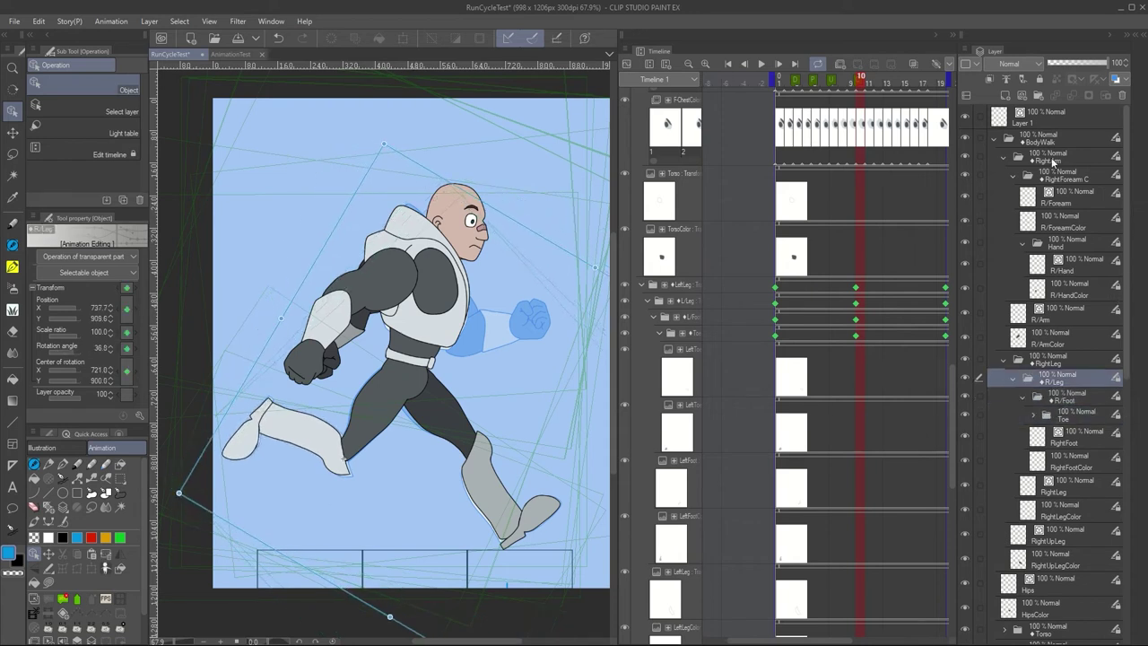
At frame 10, swing the right arm and forearm forward and rotate the right hand to match the reference
click(1055, 160)
drag(456, 80, 205, 389)
click(1071, 179)
click(1064, 159)
drag(387, 507, 399, 510)
click(1060, 237)
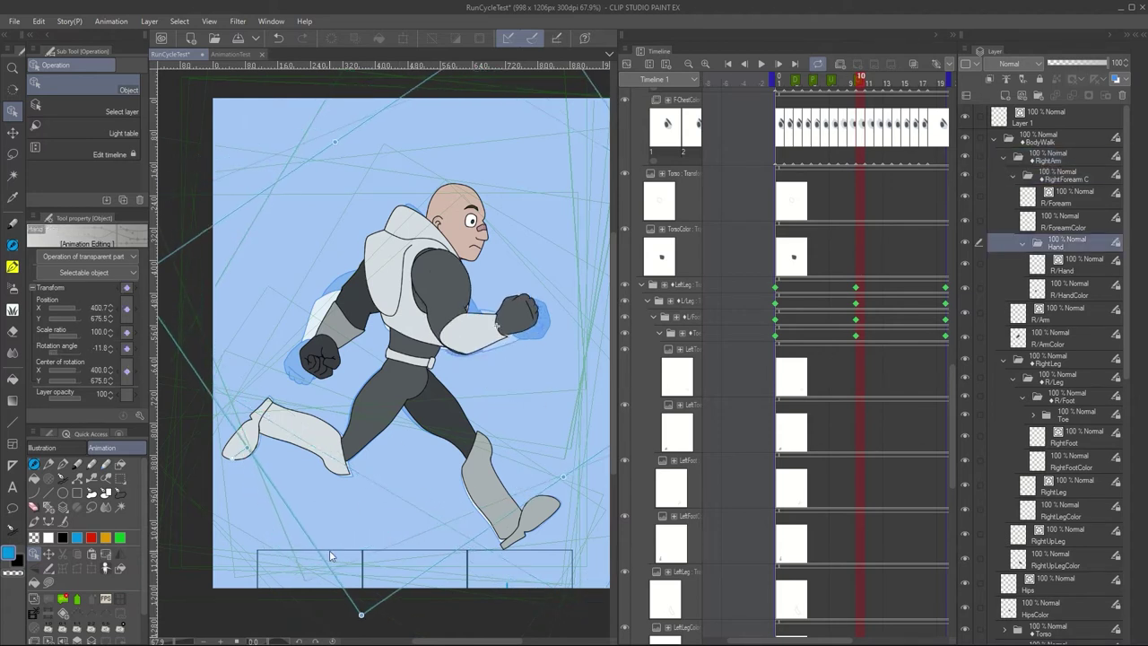
Rotate the left hand and refine the left arm's backward swing at frame 10, and review the motion through the last frame
drag(1128, 345, 1131, 619)
click(1062, 489)
drag(384, 483, 320, 424)
click(1059, 421)
click(1048, 404)
drag(571, 450, 553, 464)
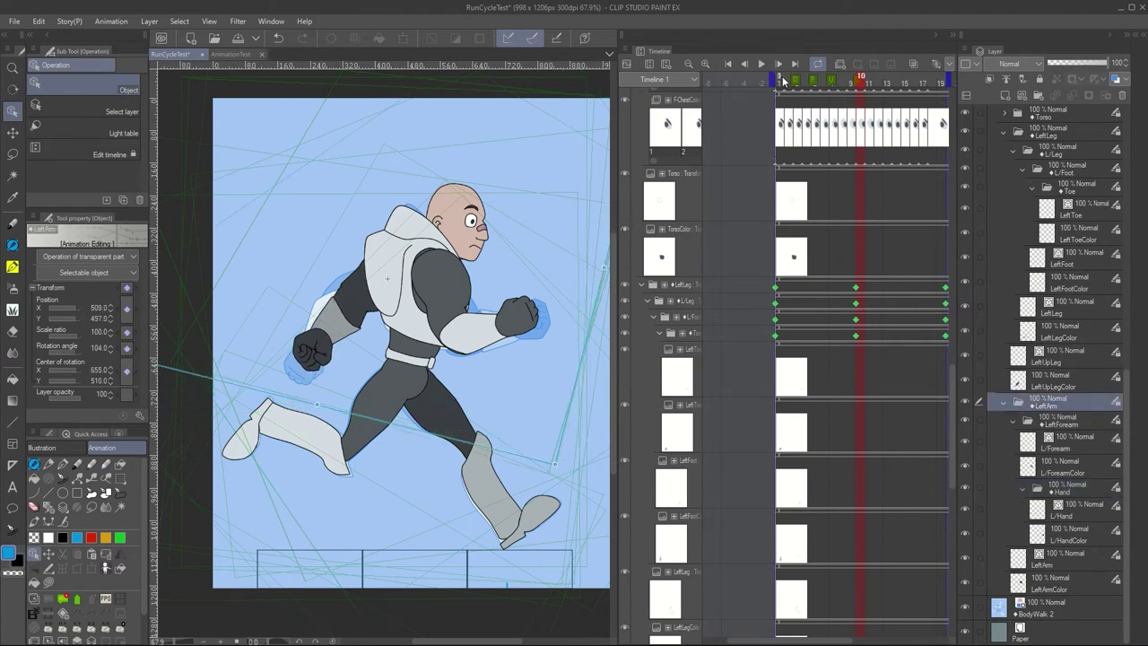
drag(790, 81, 953, 74)
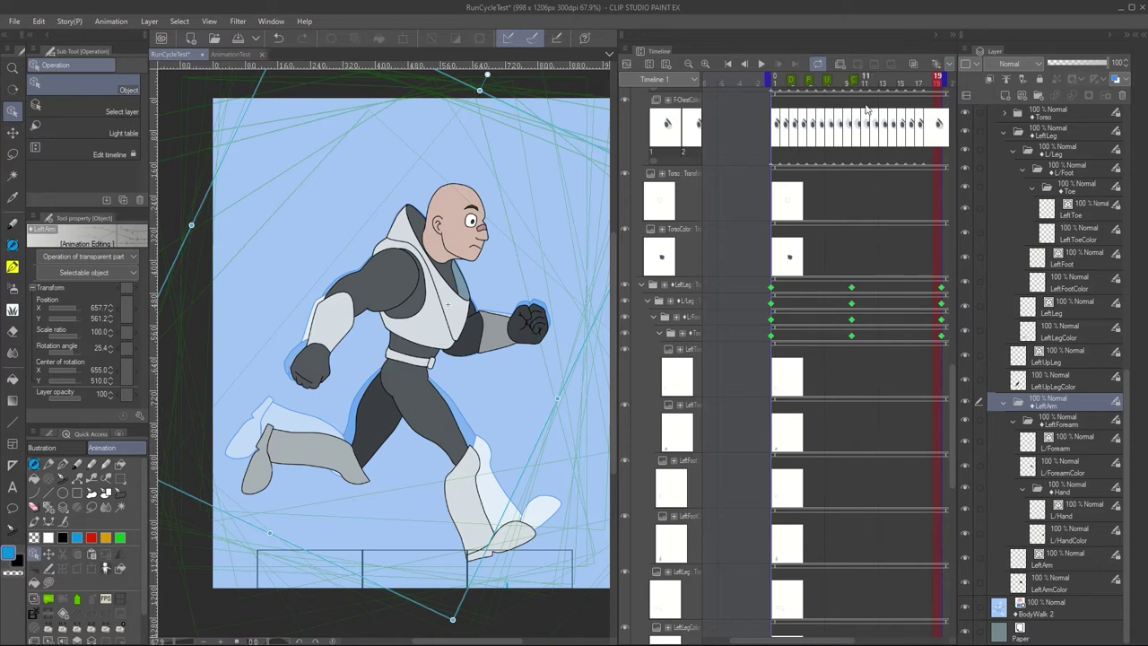
Copy the BodyWalk folder's frame 1 keyframe and paste it at frame 10
click(855, 79)
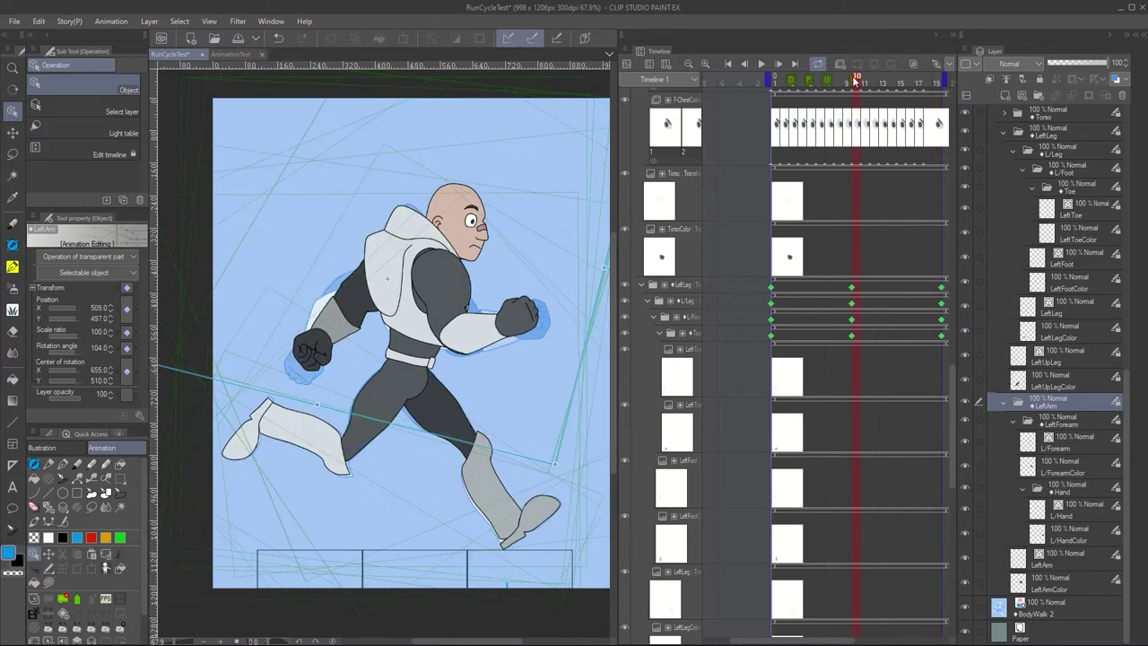
drag(952, 384, 963, 97)
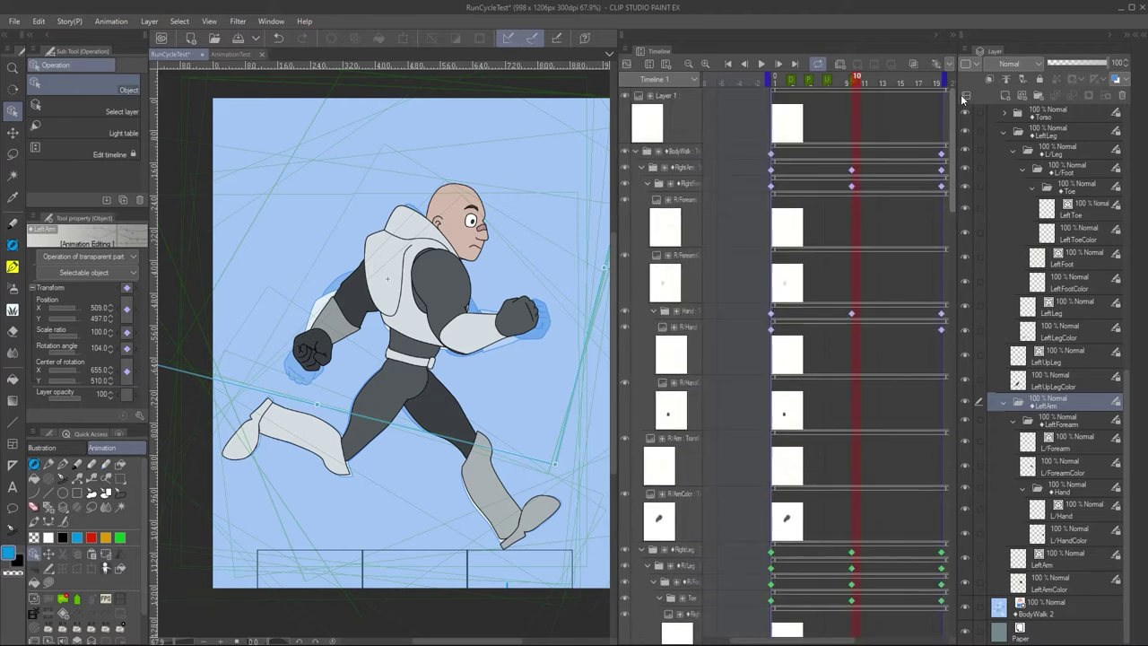
click(854, 156)
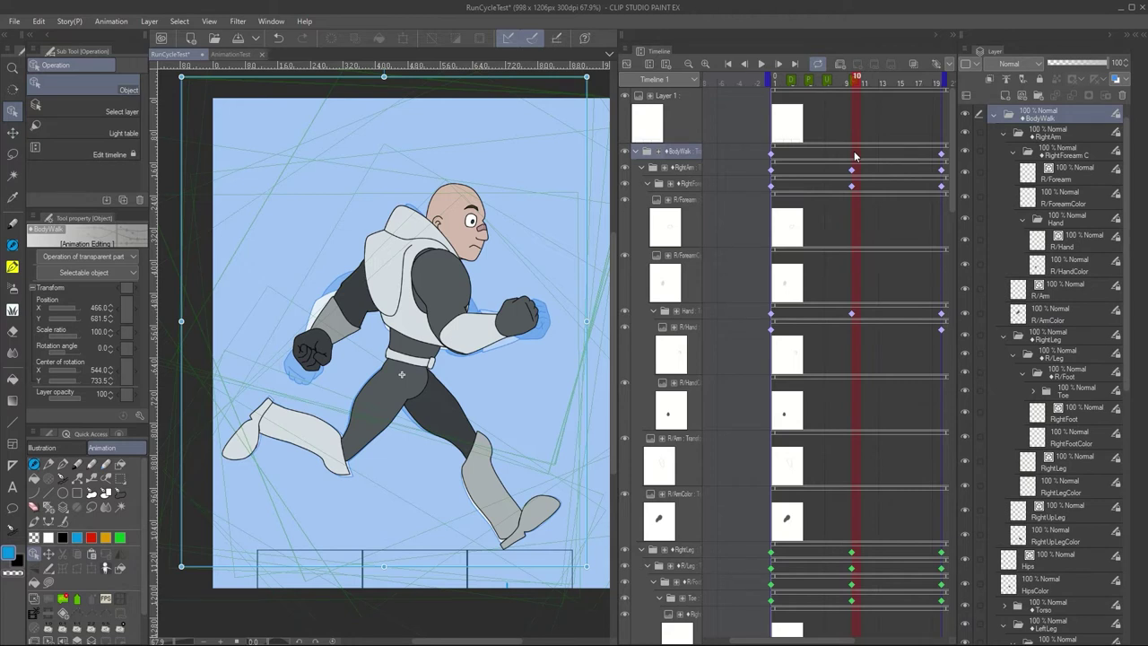
click(774, 157)
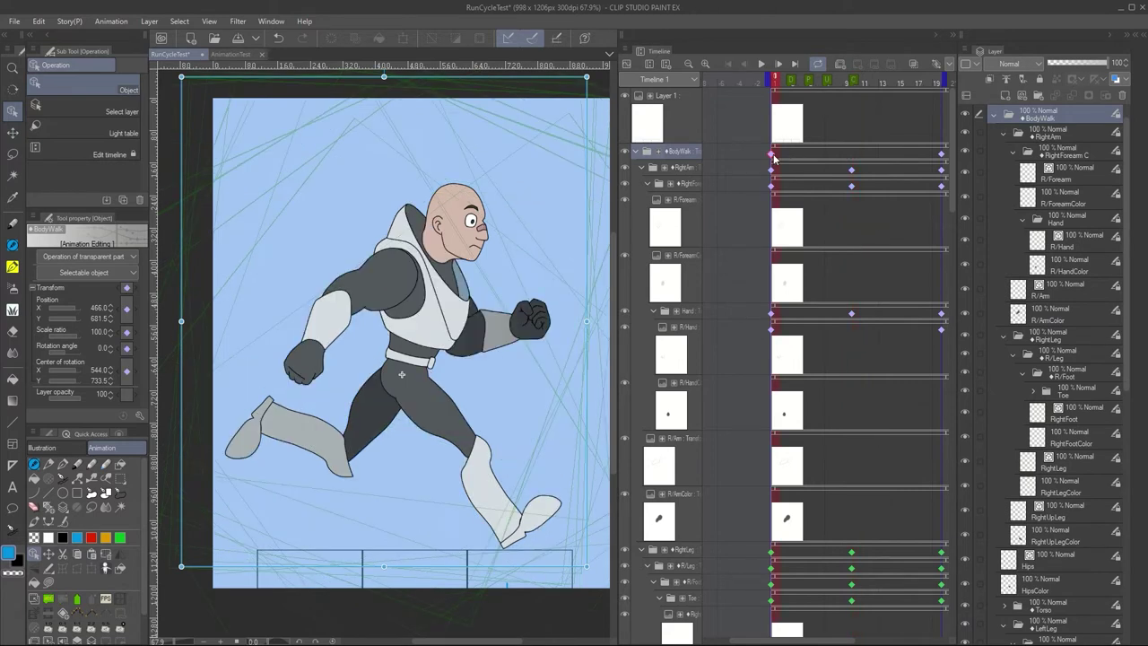
right_click(774, 157)
click(860, 168)
click(853, 154)
right_click(853, 154)
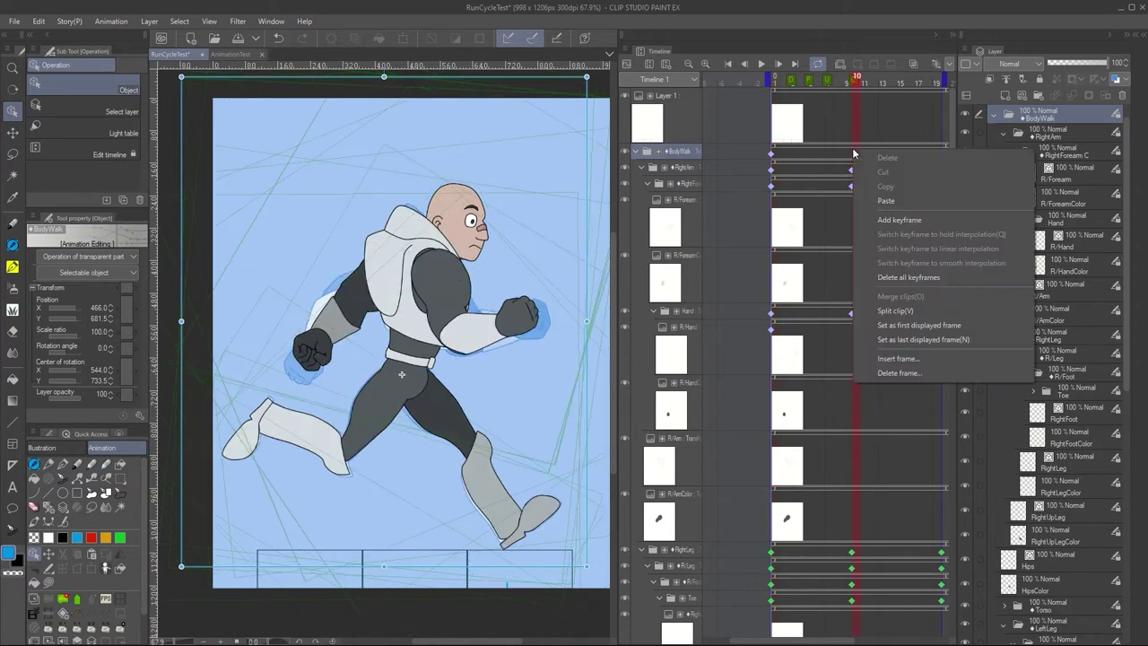
click(868, 203)
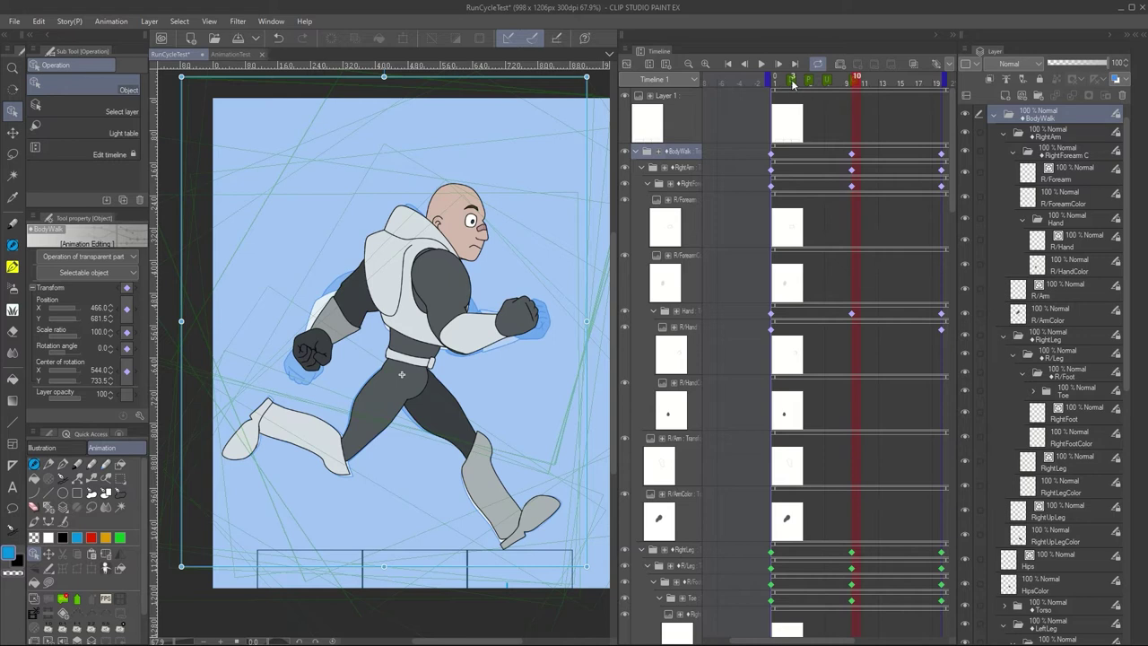
Open the graph editor for BodyWalk and display only its Y position curve
click(793, 81)
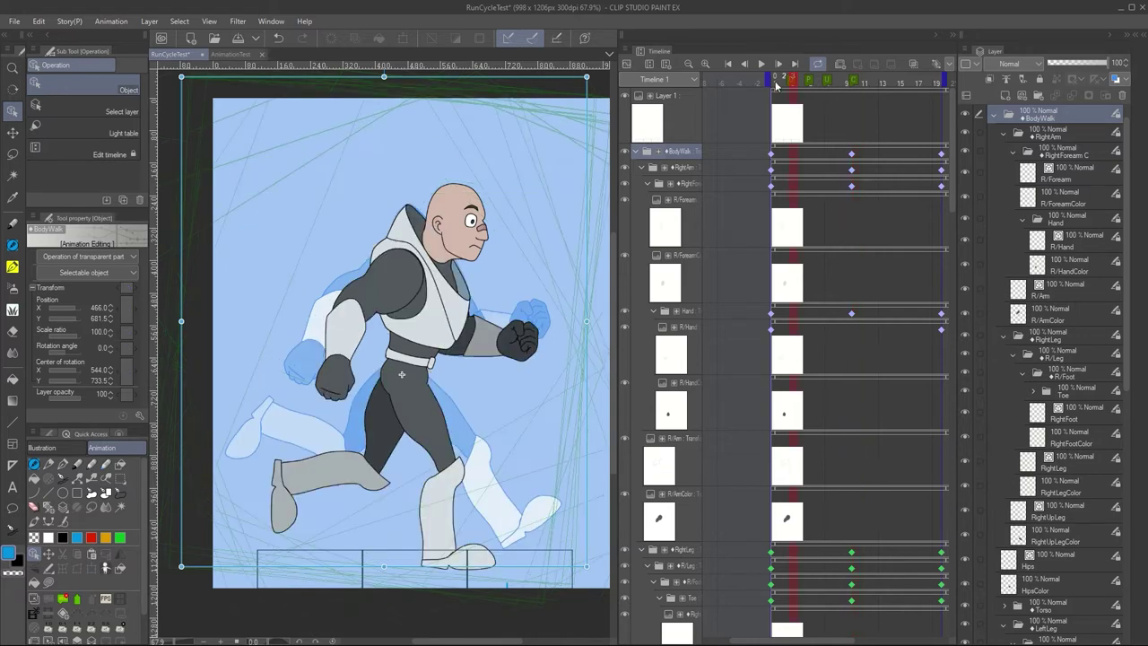
click(627, 65)
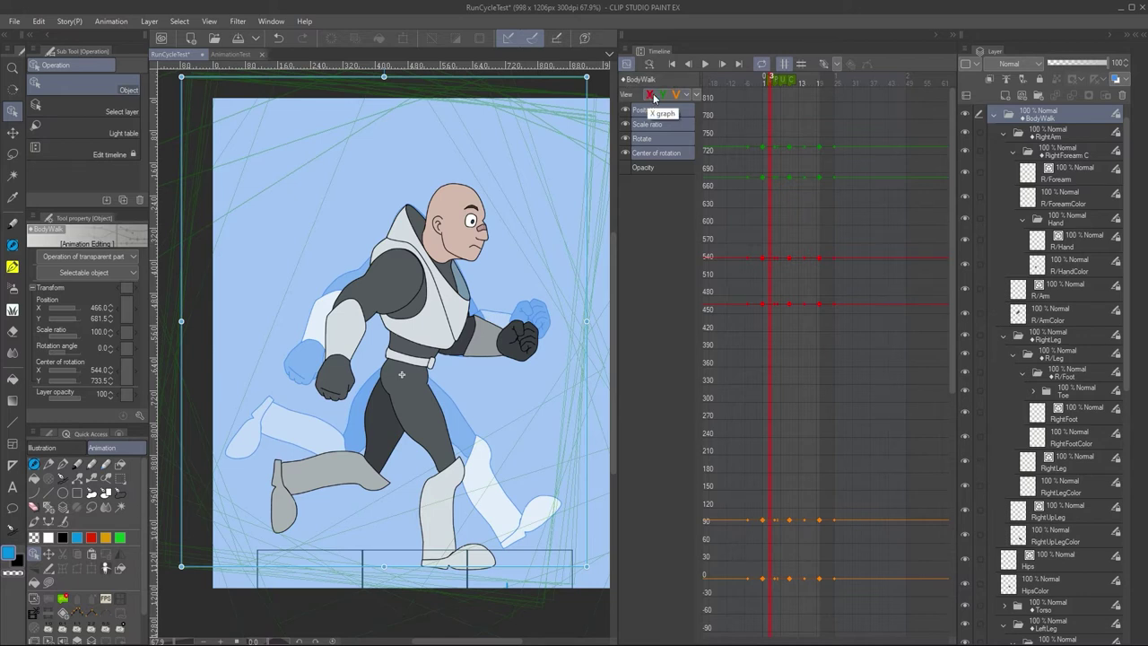
click(652, 96)
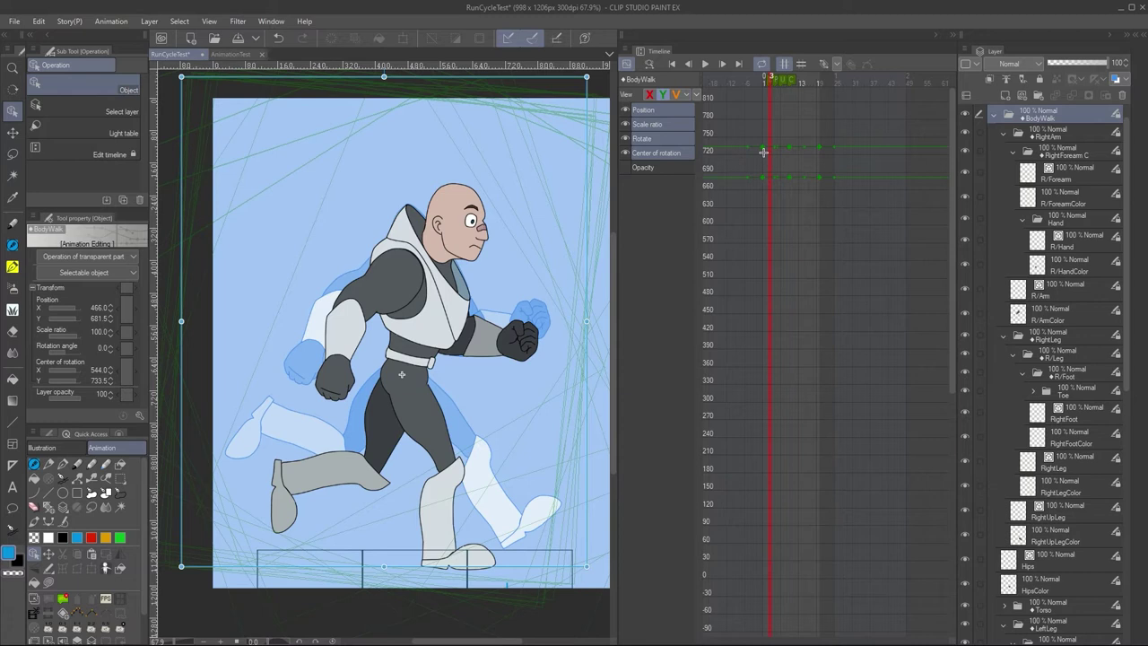
scroll(777, 149, up, 3)
scroll(777, 149, up, 4)
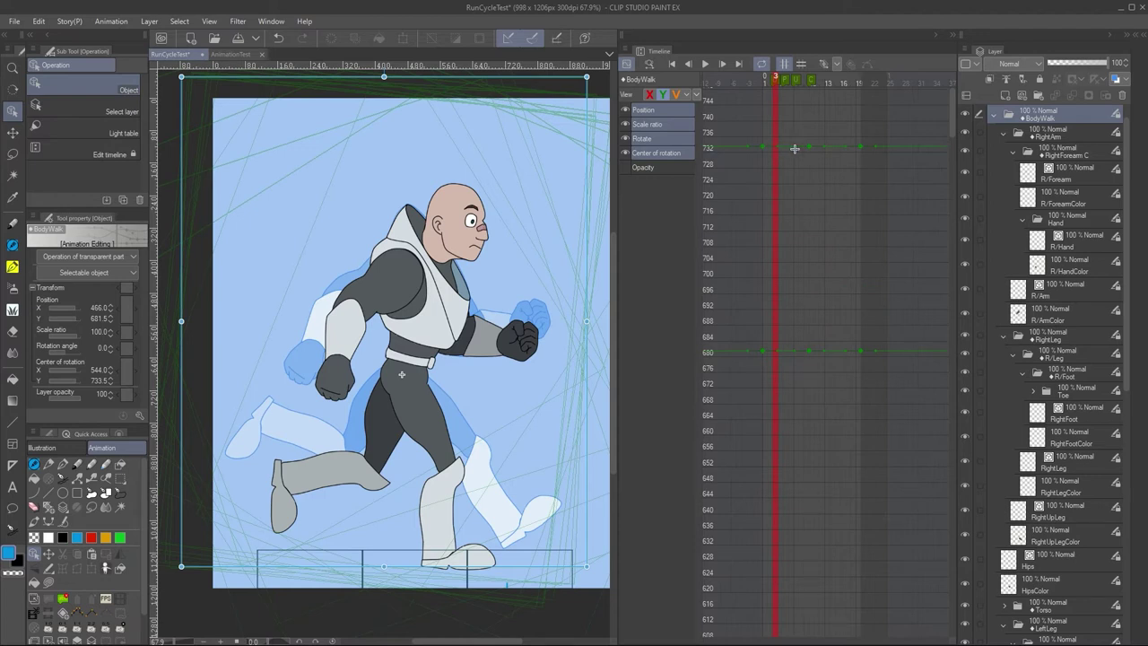
click(808, 148)
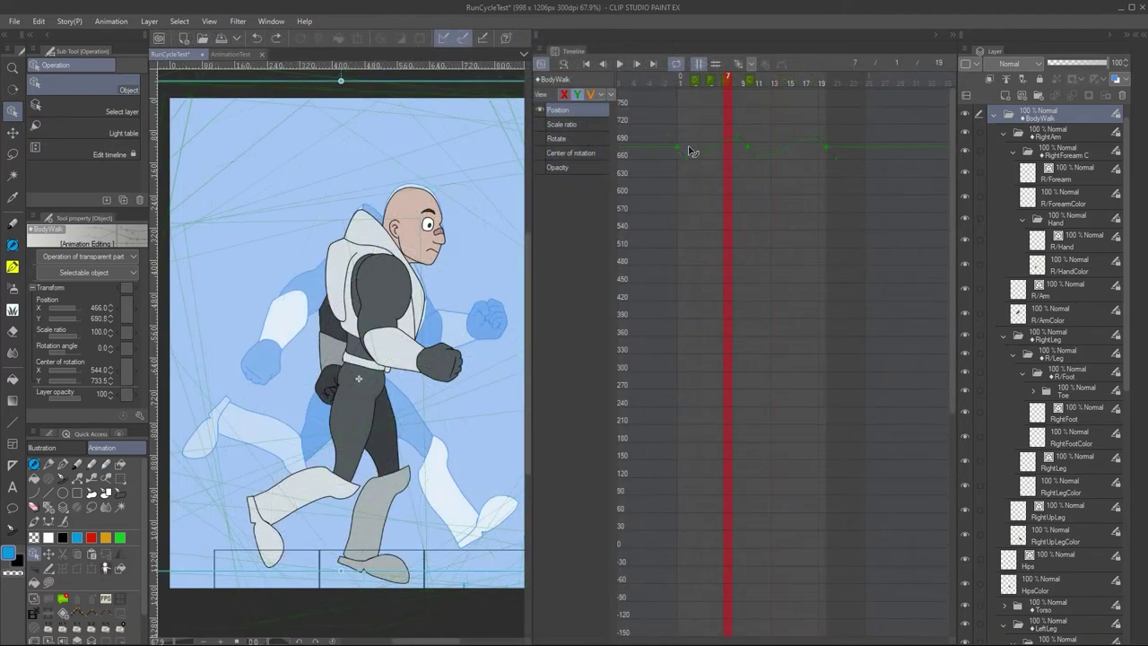
Bend the BodyWalk Y position curve with its keyframe handles and raise the body to Y 634.1 at frame 7
drag(689, 147, 735, 160)
drag(816, 136, 815, 162)
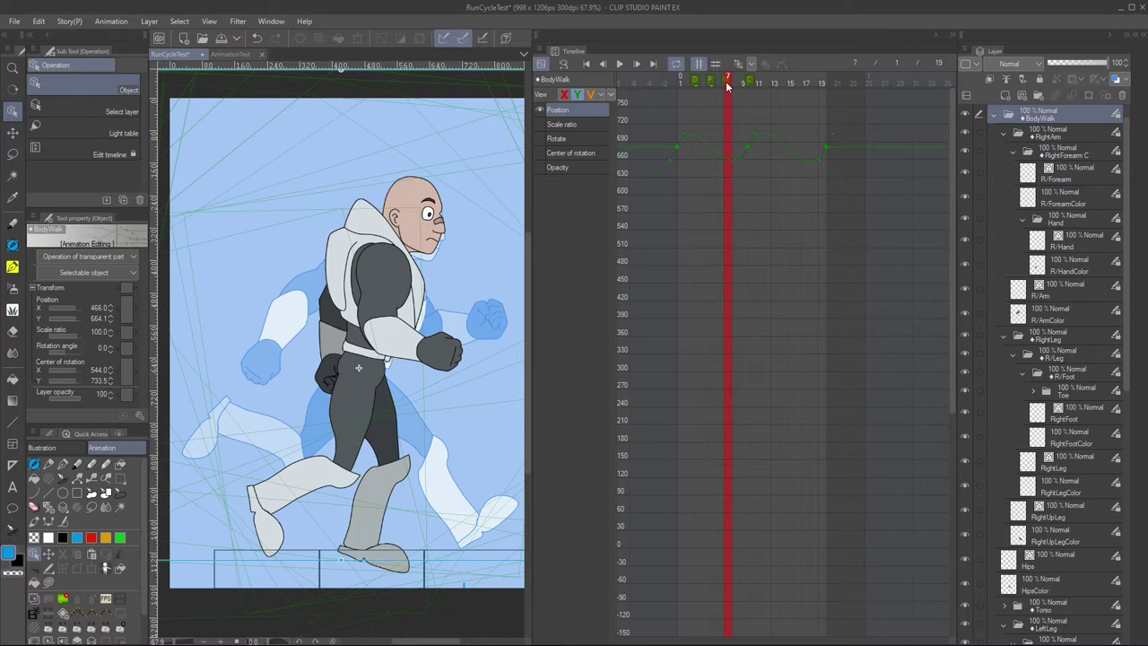
key(Up)
key(Up)
key(Up)
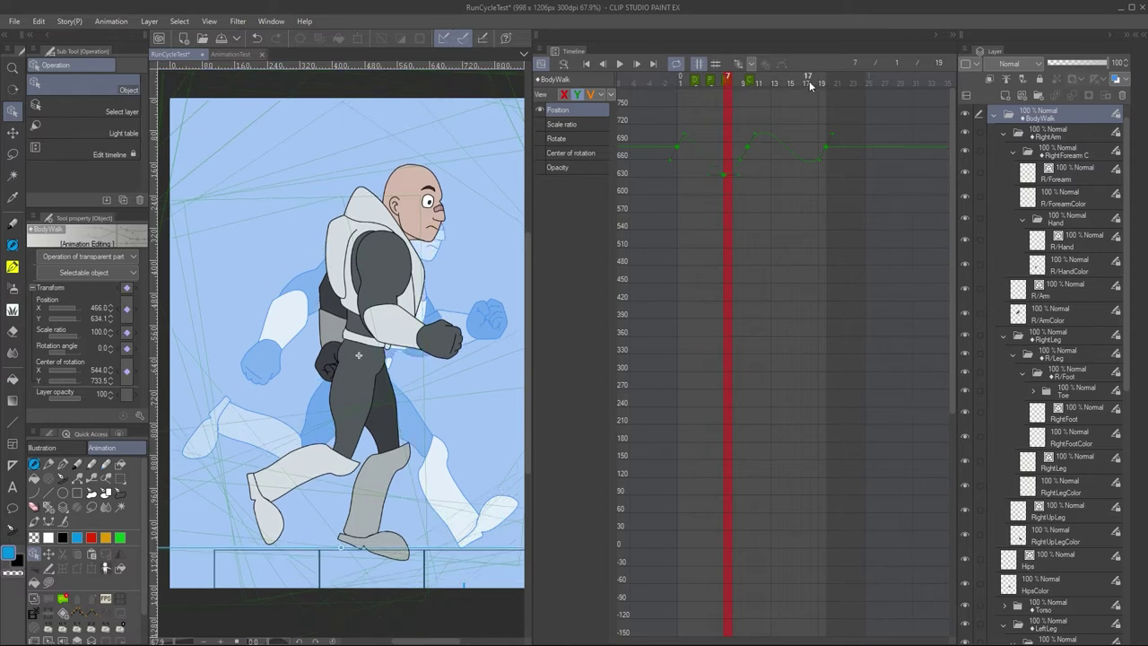
Raise the BodyWalk folder to Y 631.3 at frame 16 and to Y 630.1 at frame 7
click(810, 80)
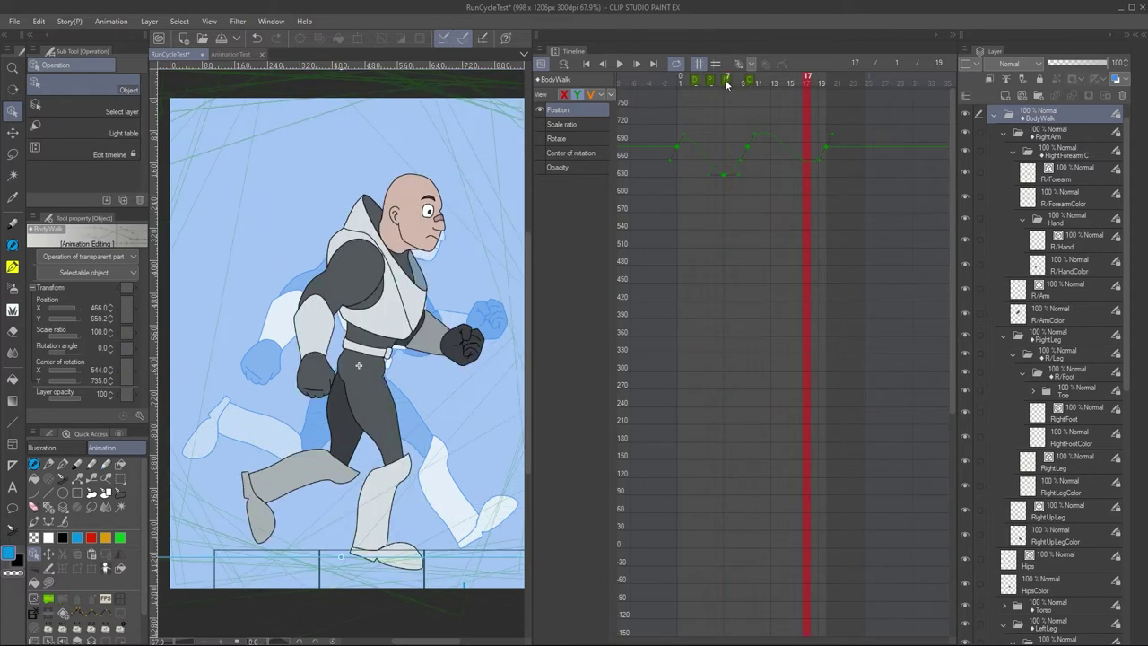
click(800, 81)
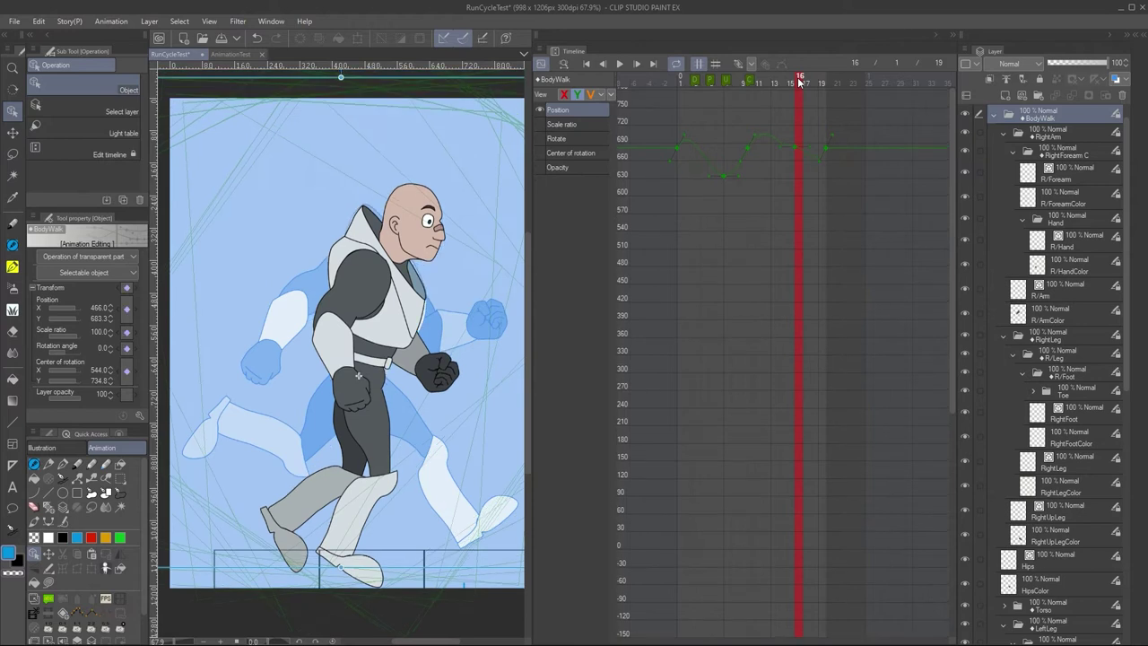
key(Up)
key(Up)
key(Up)
key(Up)
key(Up)
key(Up)
key(Up)
key(Up)
key(Up)
key(Up)
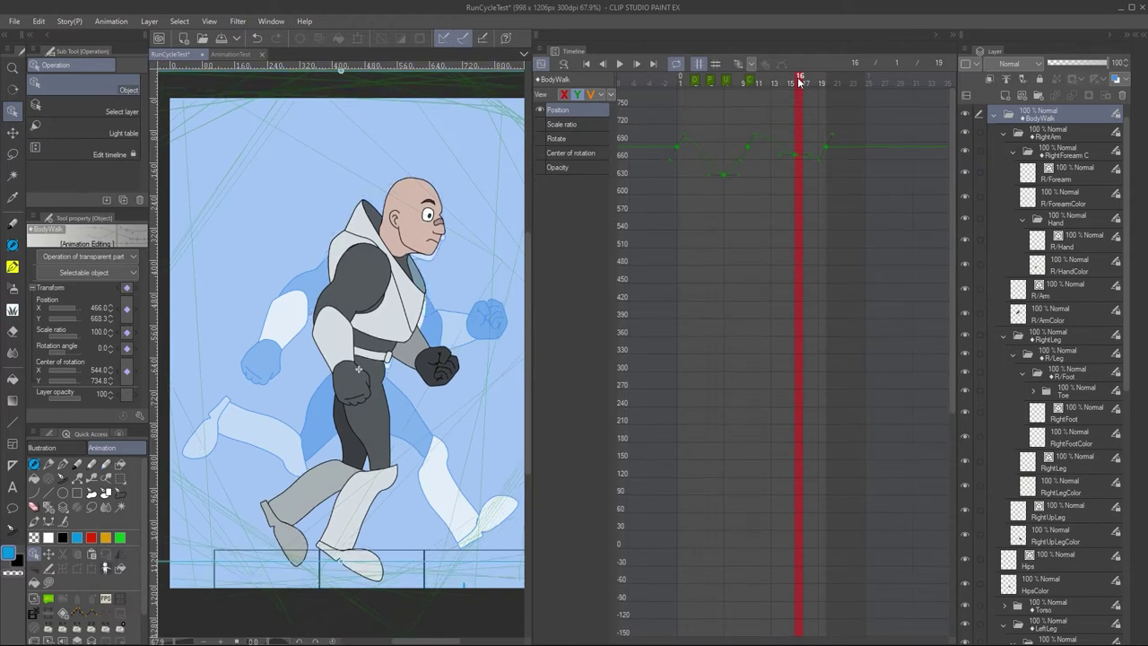
key(Down)
key(Down)
key(Down)
key(Down)
key(Down)
key(Down)
key(Down)
key(Down)
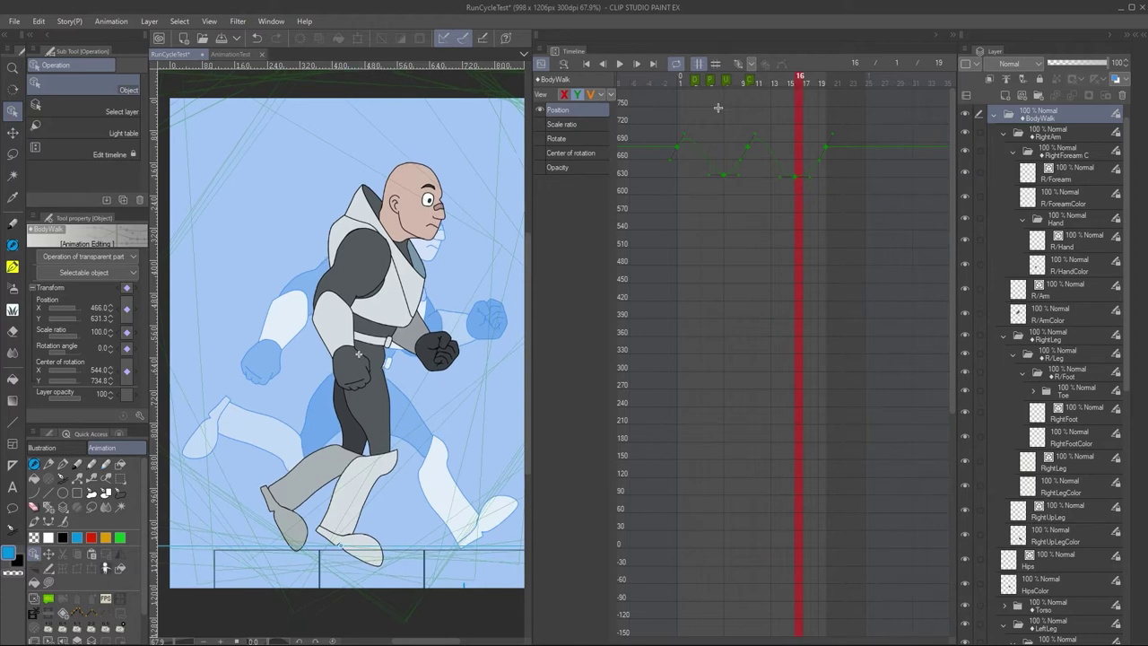
click(727, 85)
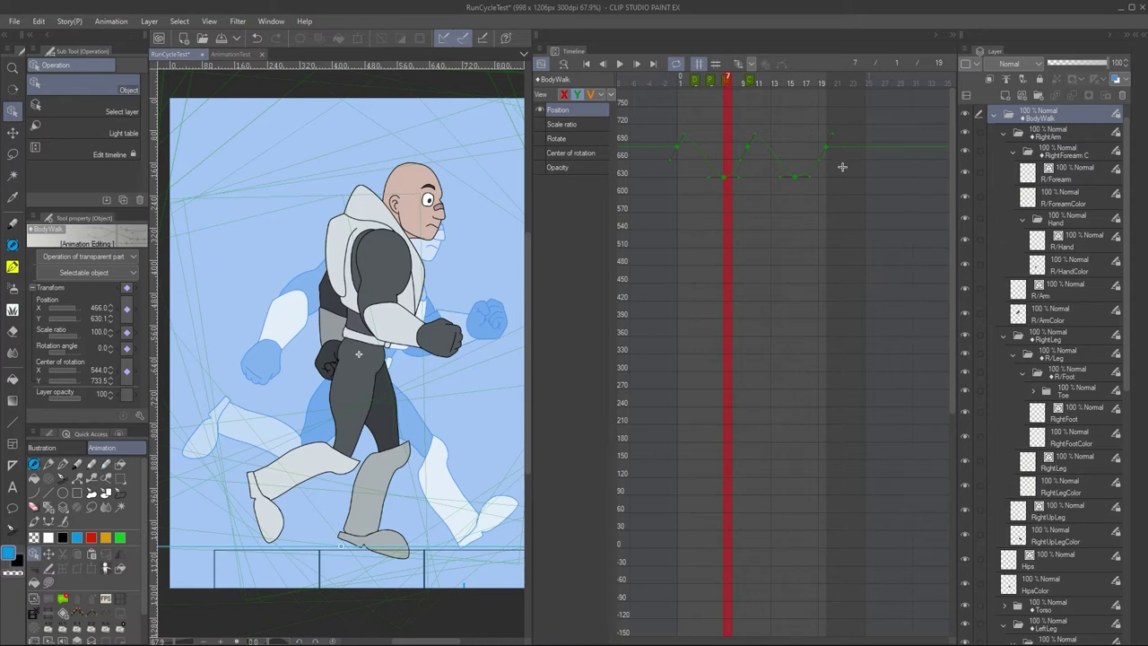
Play back the run cycle and lower the body to Y 719.6 at frame 3
click(618, 62)
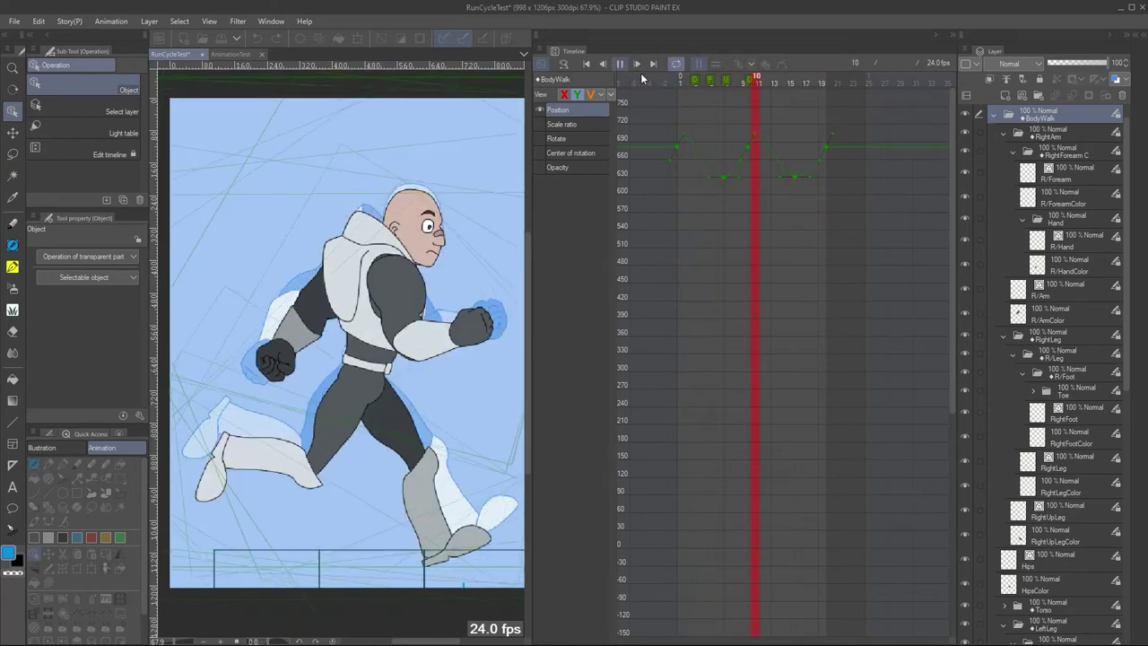
click(696, 79)
key(shift+Down)
key(shift+Down)
key(shift+Down)
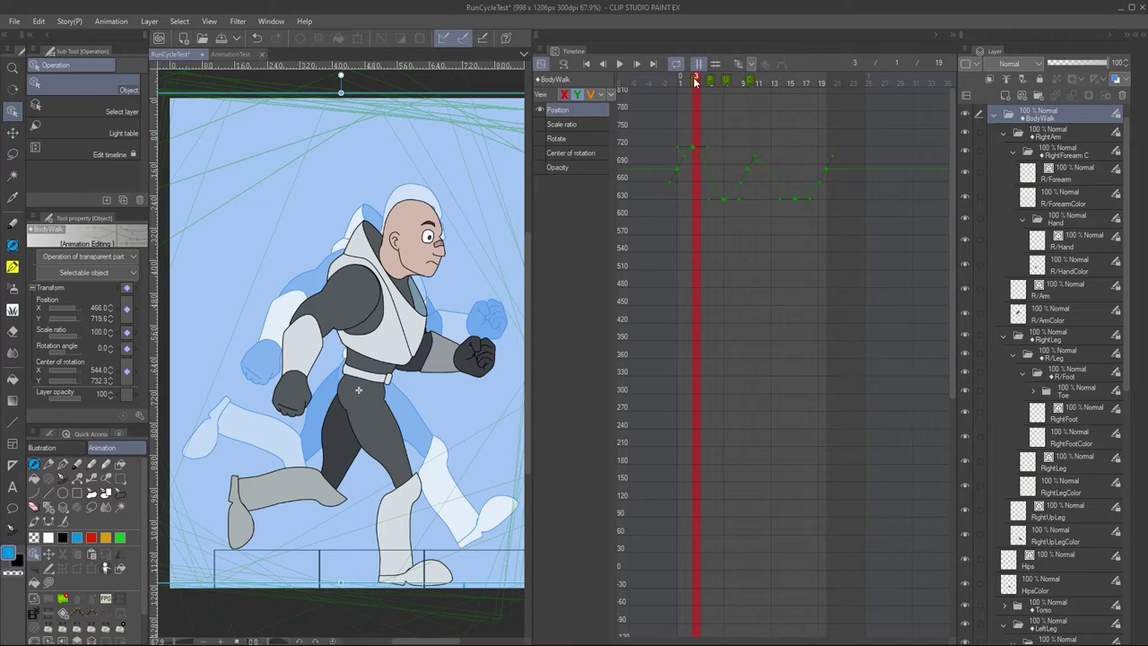
Lower the BodyWalk folder to Y 719.7 at frame 12 and scrub through the cycle in the timeline view
click(772, 83)
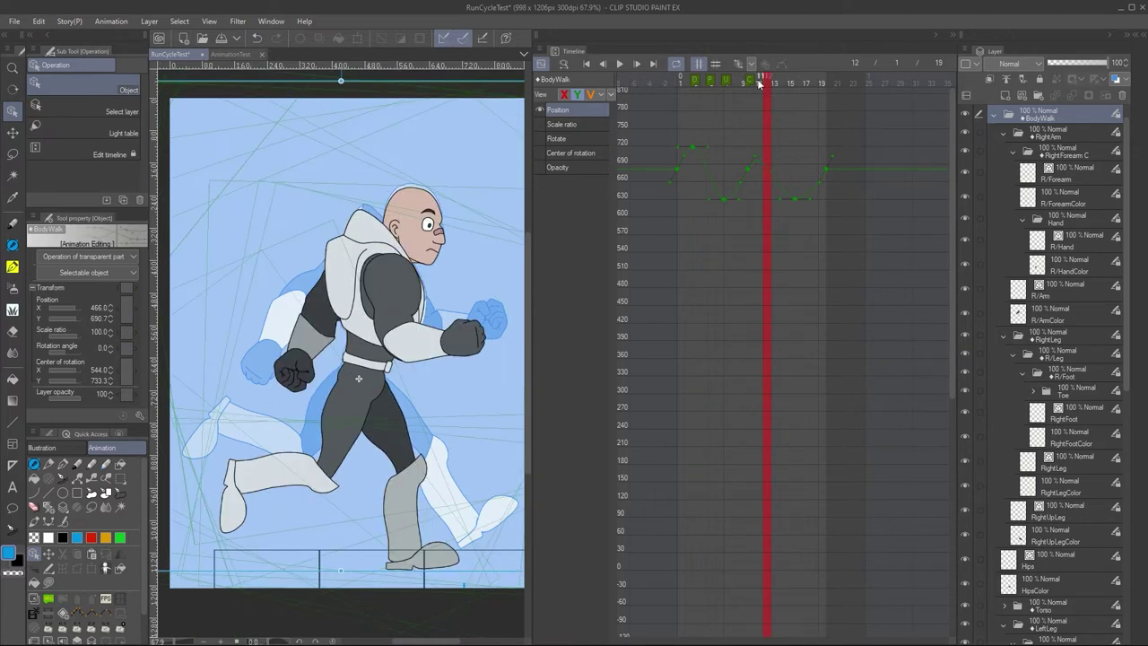
drag(761, 84, 767, 84)
key(shift+Down)
key(shift+Down)
key(shift+Down)
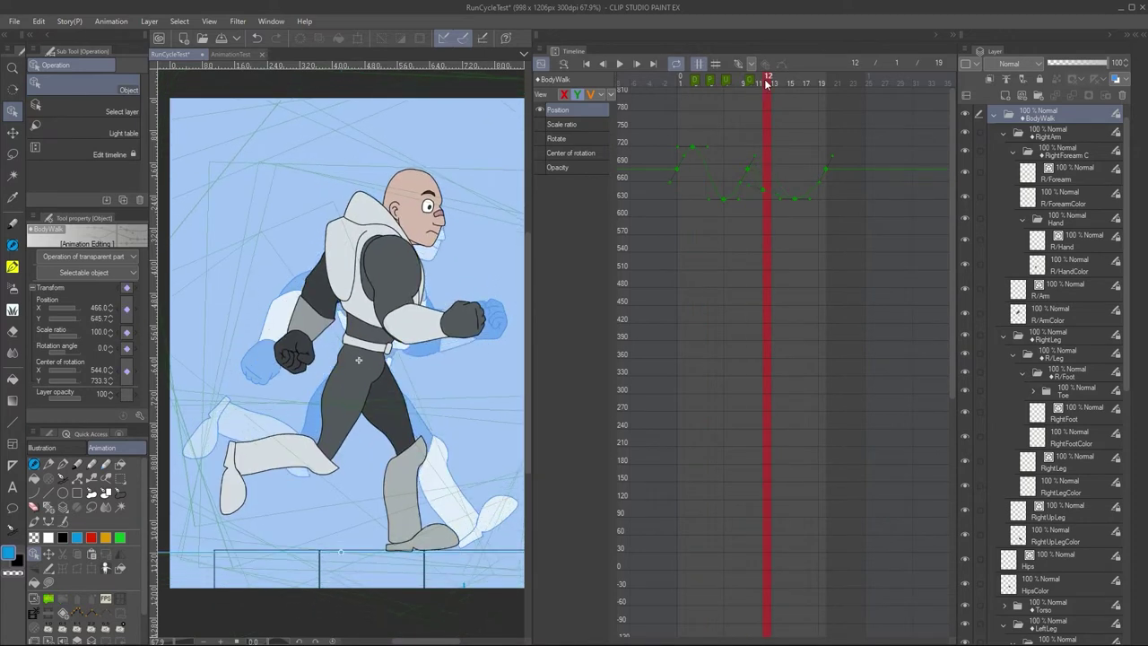
key(Up)
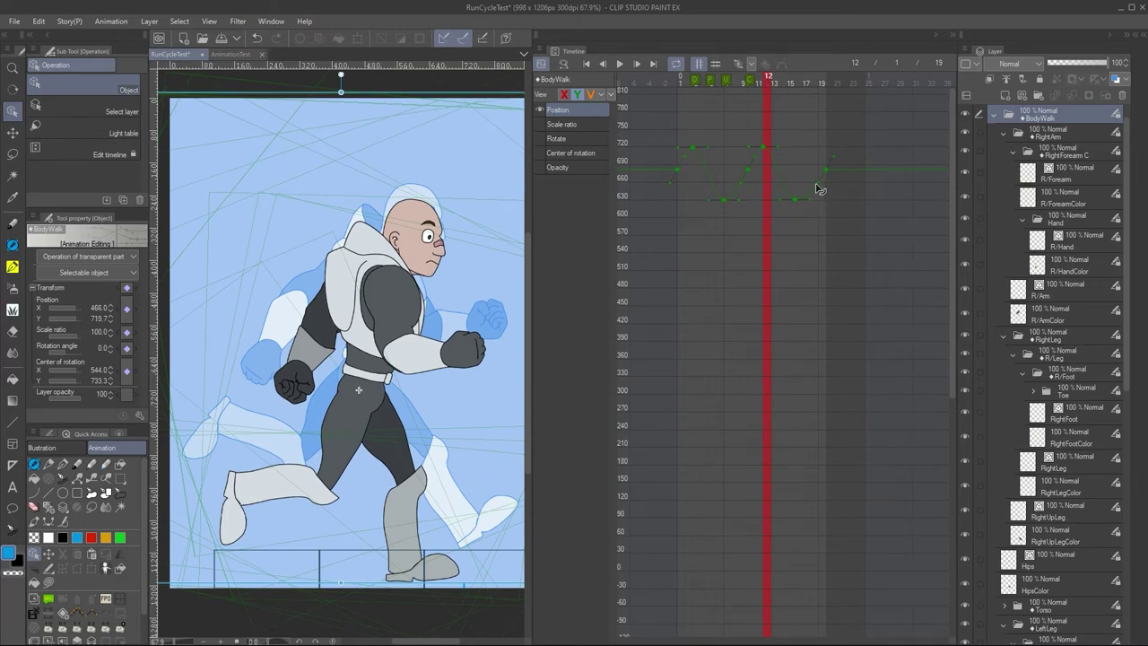
click(541, 65)
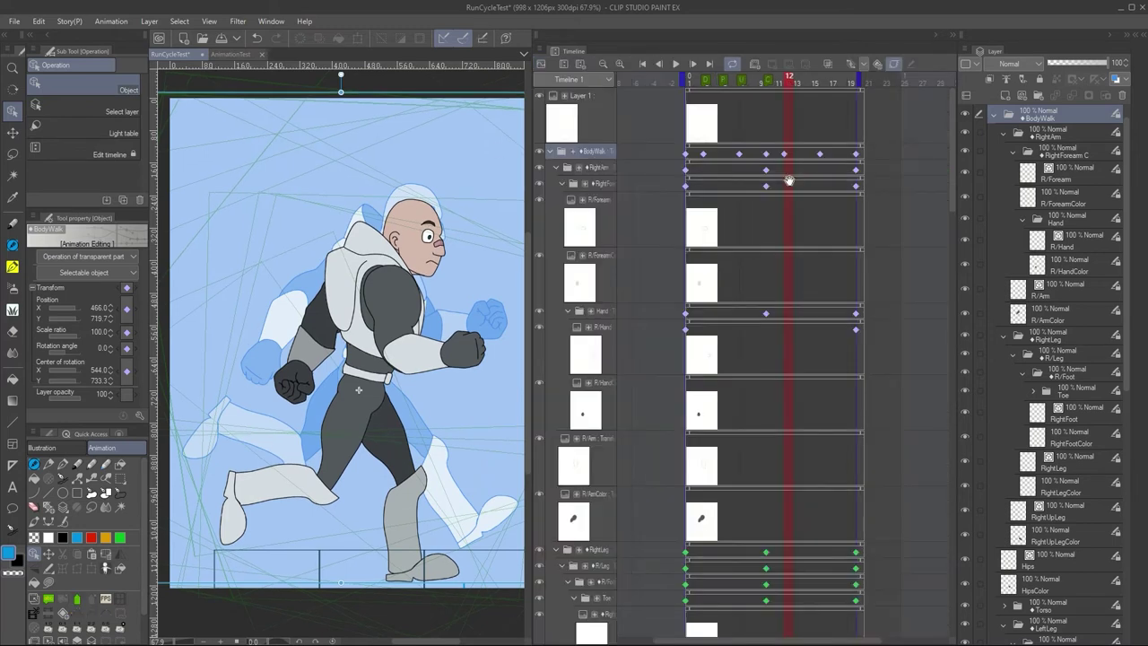
drag(704, 83, 852, 83)
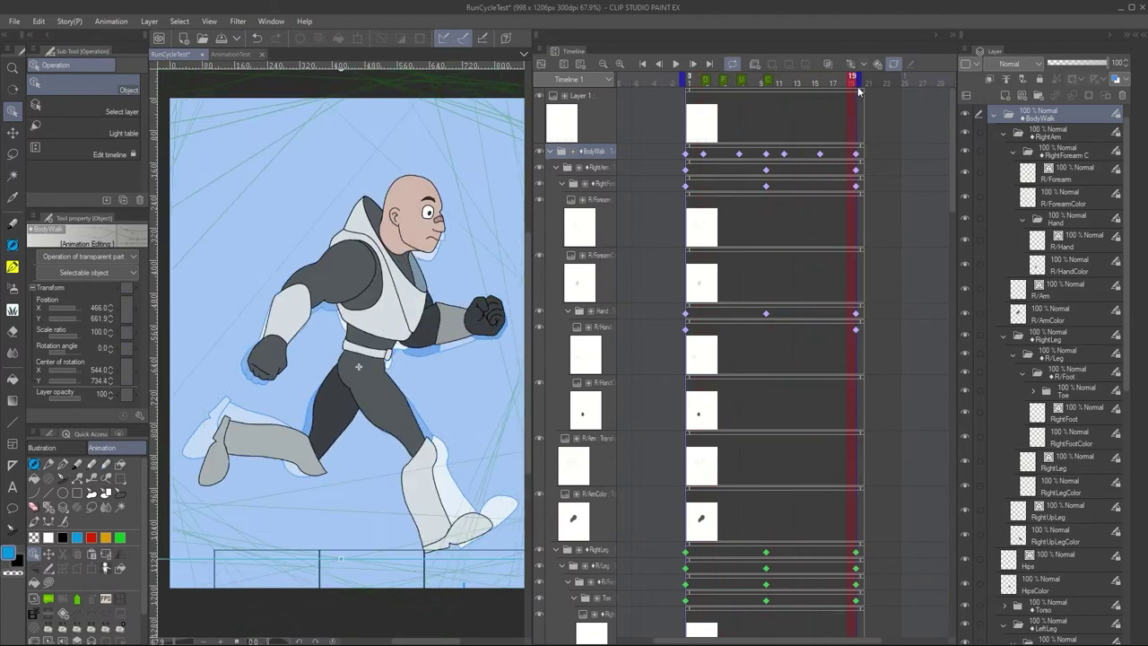
At frame 5, rotate the right arm to -28.2°, swing its forearm down, and rotate the right hand to 9.9°
click(725, 84)
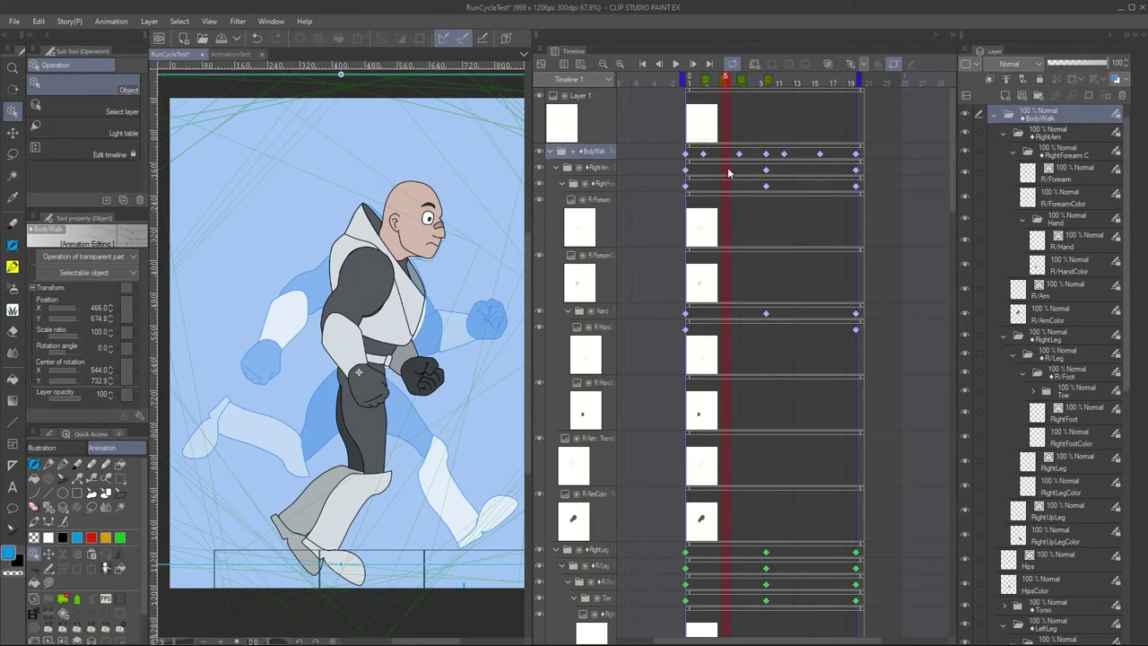
click(1060, 136)
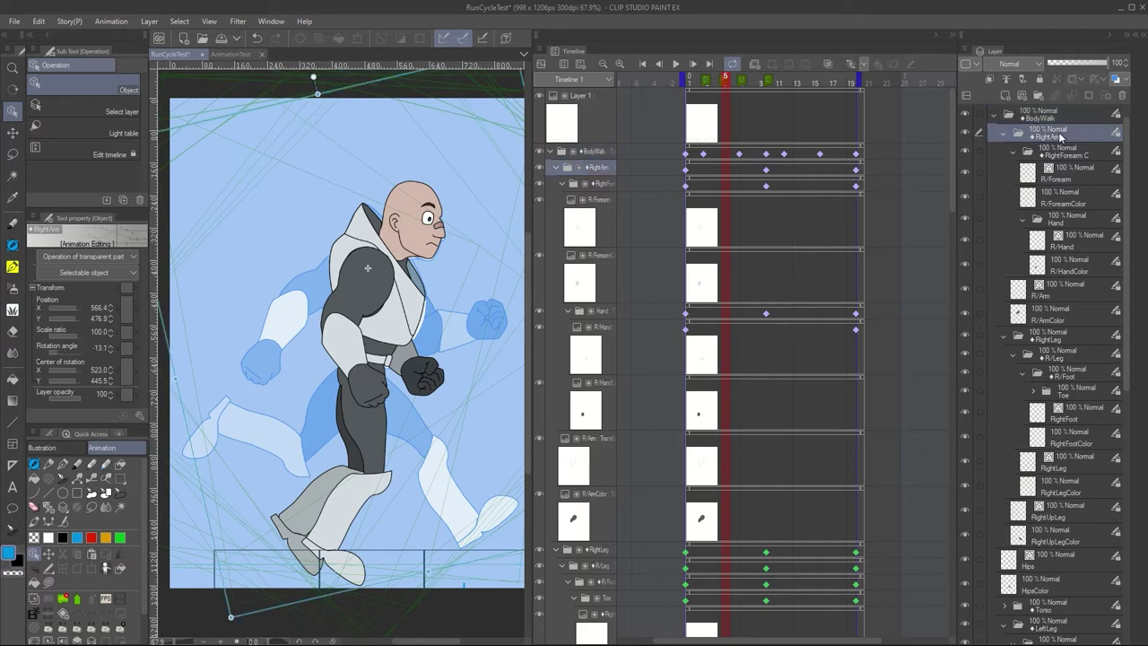
drag(310, 94, 244, 113)
click(1060, 154)
drag(381, 599, 231, 616)
click(1062, 221)
drag(456, 574, 413, 592)
key(Left)
key(Left)
key(Left)
key(Left)
key(Left)
key(Left)
key(Left)
key(Left)
key(Left)
key(Left)
key(Left)
At frame 5, swing the left arm back, with the left forearm at -17.5° and the left hand at 5.1°
drag(1127, 233, 1127, 248)
scroll(1128, 252, down, 3)
scroll(1129, 287, down, 12)
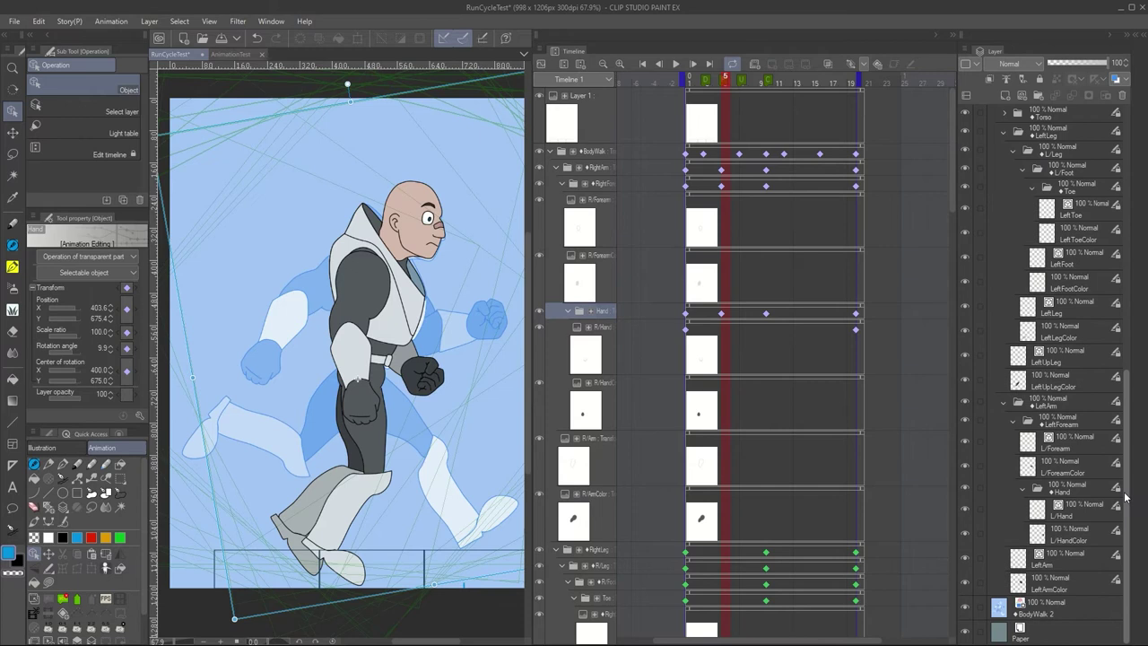
click(380, 291)
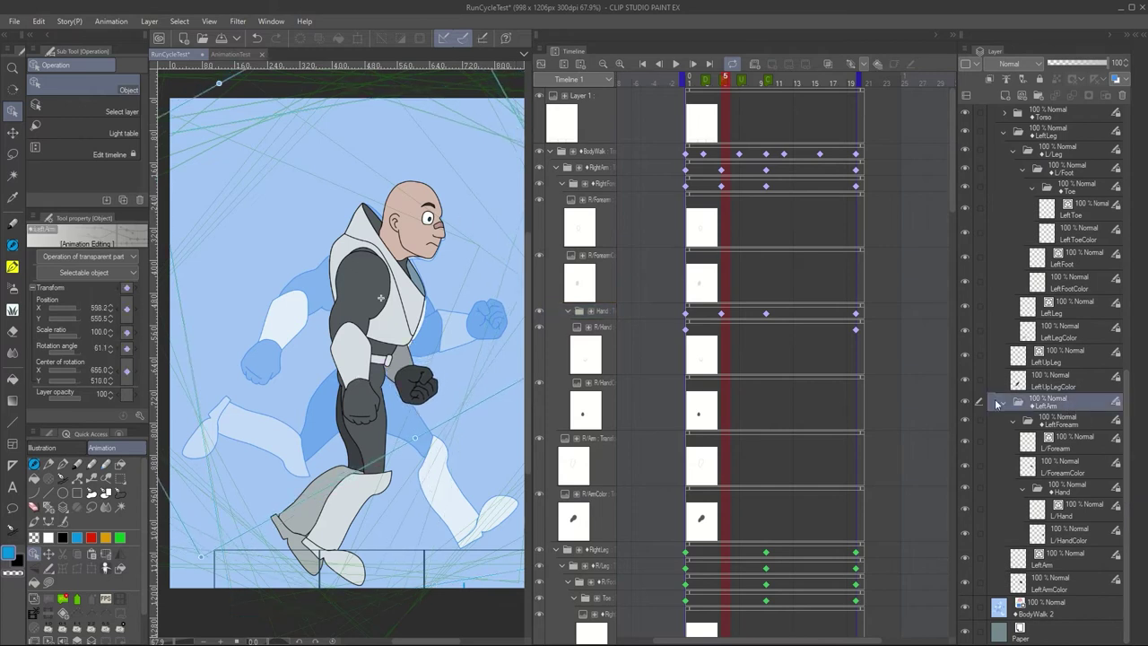
click(405, 377)
drag(474, 436, 464, 446)
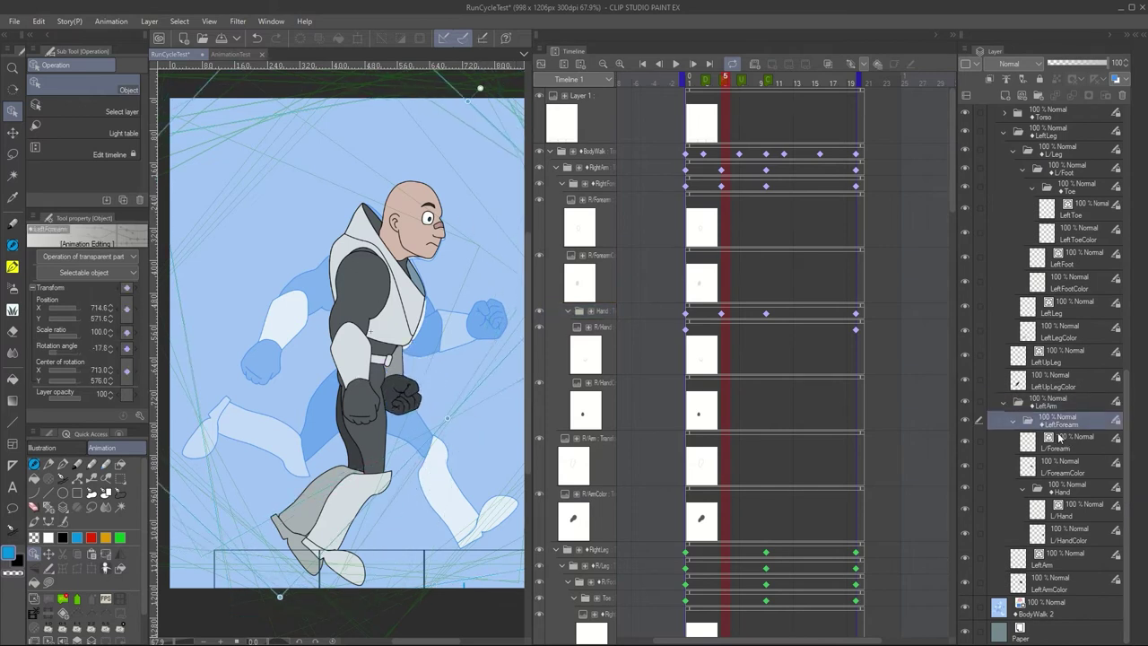
click(1072, 489)
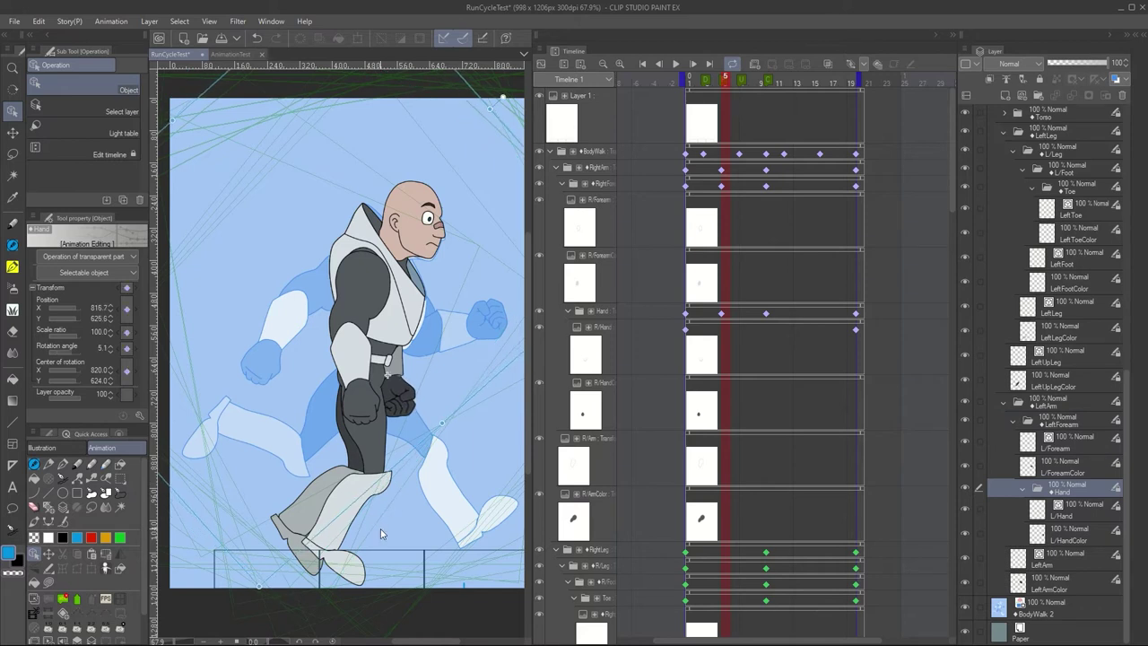
Refine the left arm at frame 5 by adjusting the upper arm and bending the forearm forward in front of the hip
click(1071, 401)
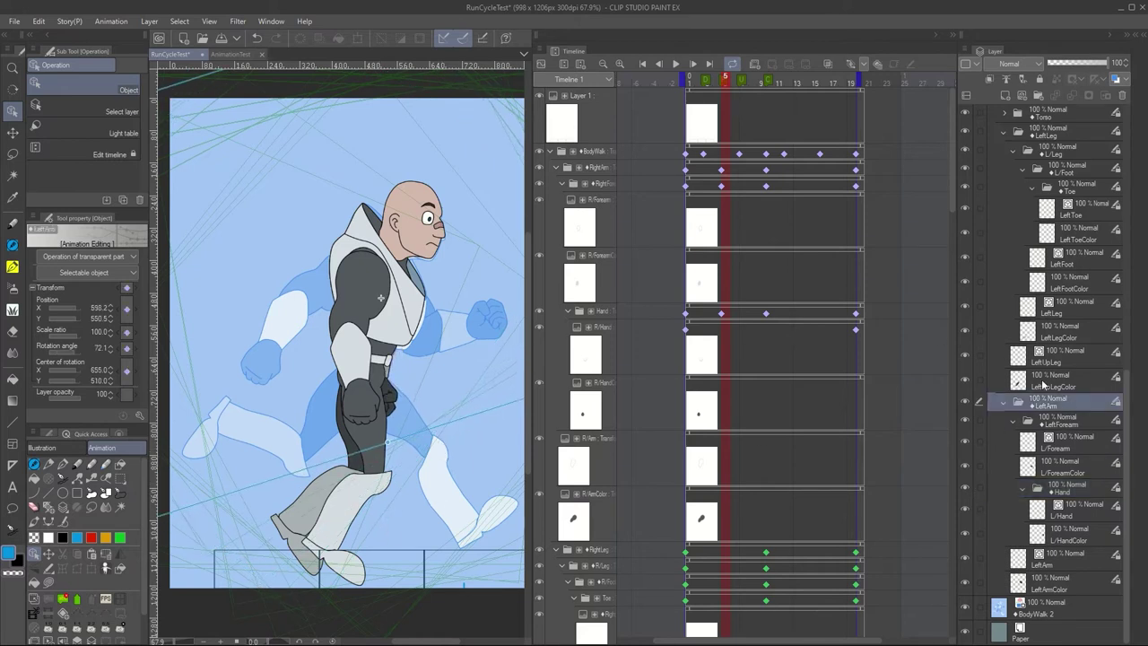
click(1058, 418)
mouse_move(449, 432)
mouse_down()
mouse_move(476, 413)
mouse_move(462, 414)
mouse_up()
click(1057, 402)
click(1075, 488)
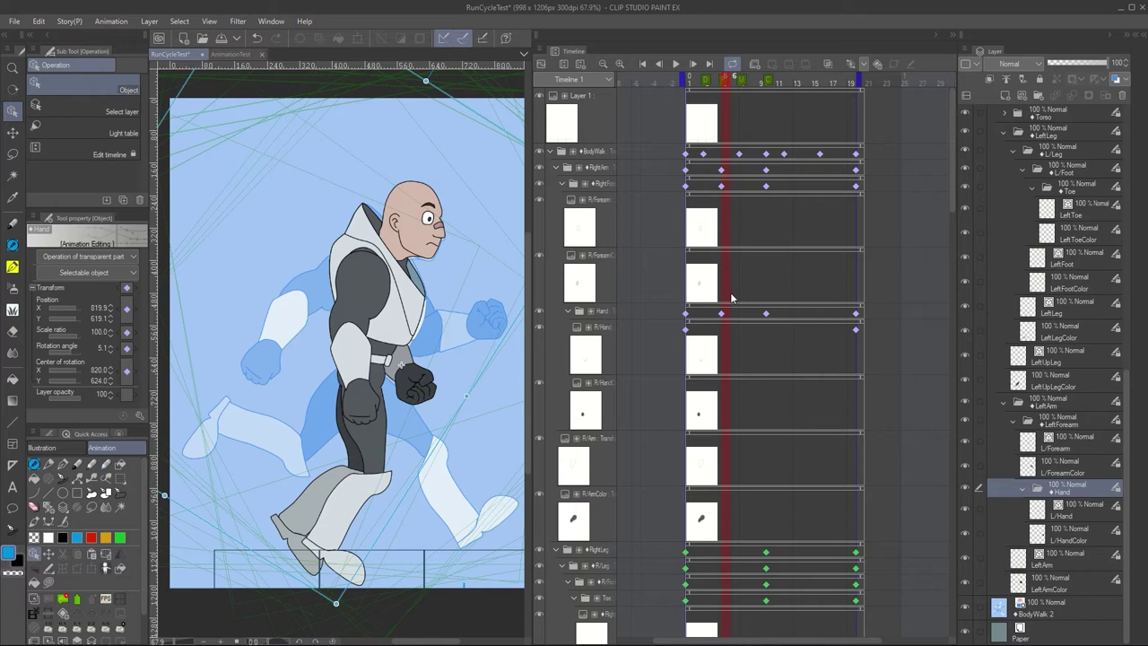
Copy the right arm's frame 5 keyframes to frame 14 and the left arm's to frame 15, and play back the cycle
click(721, 170)
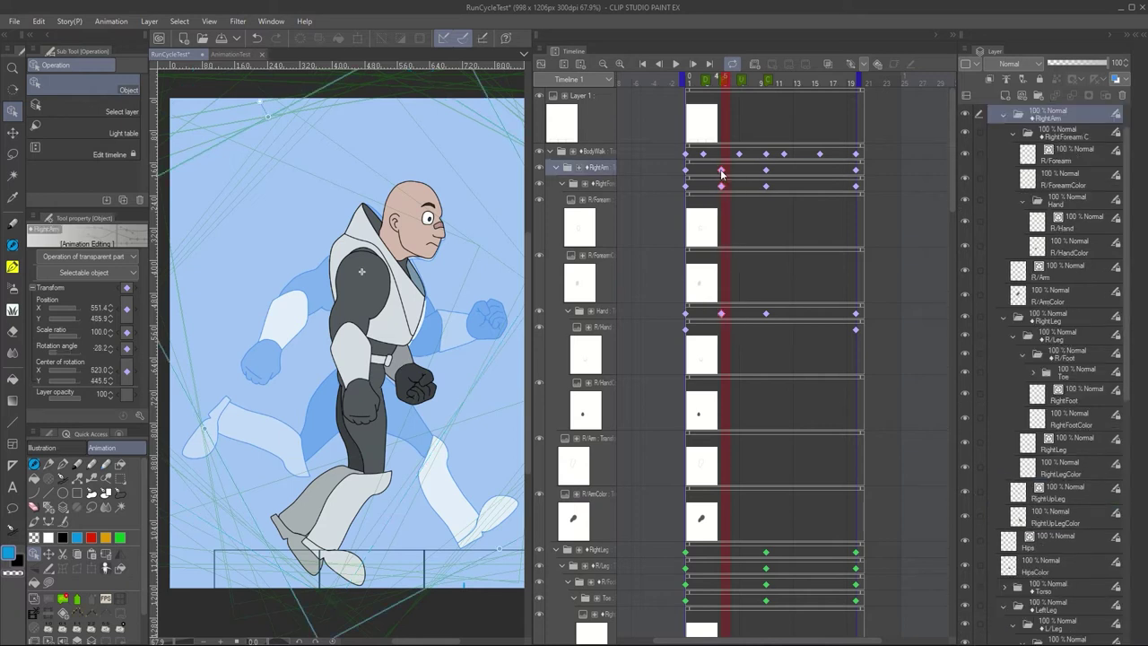
drag(819, 180, 808, 180)
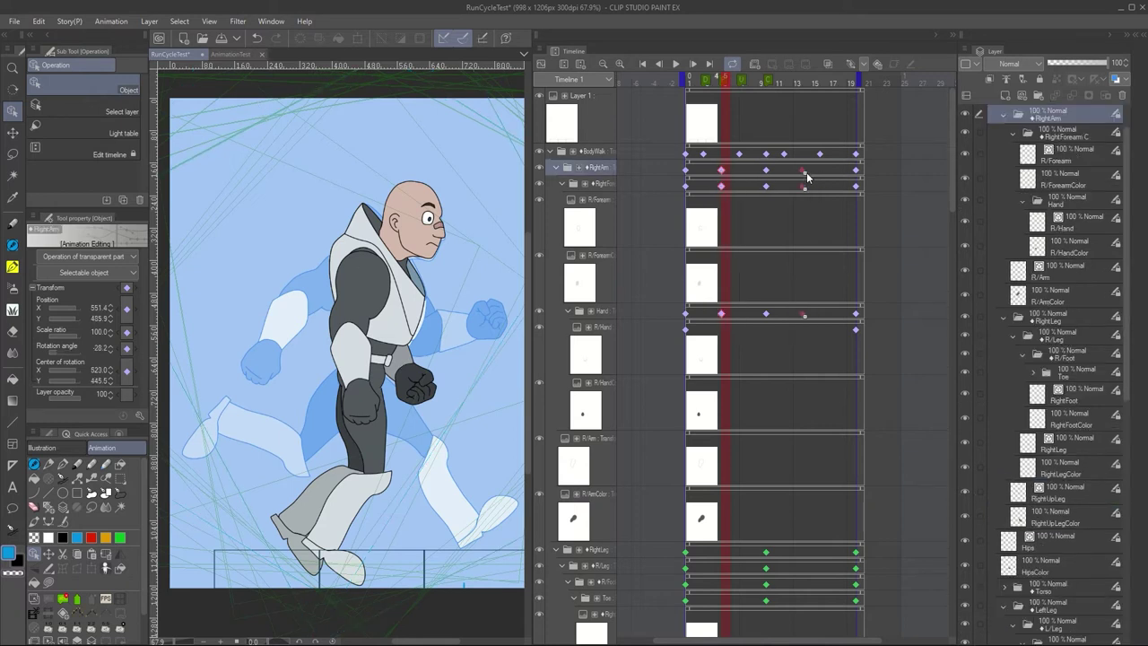
drag(949, 177, 950, 584)
drag(726, 240, 812, 239)
click(675, 63)
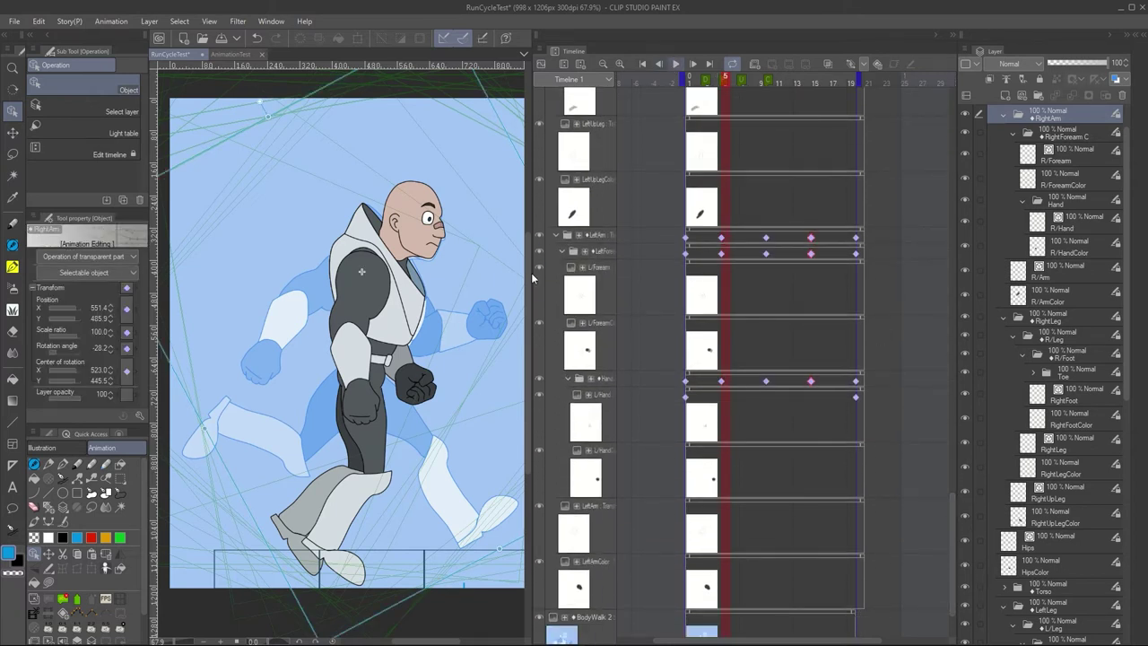
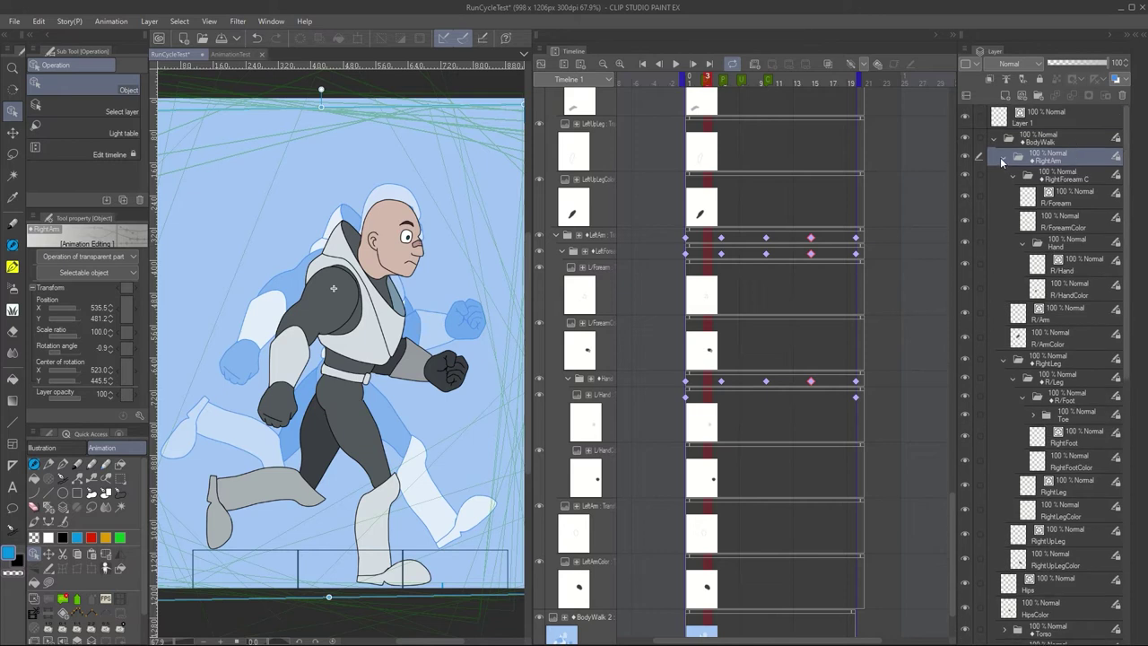
Pose the right leg and its lower leg at frame 3, bending the knee and moving the foot forward
drag(1128, 305, 1132, 145)
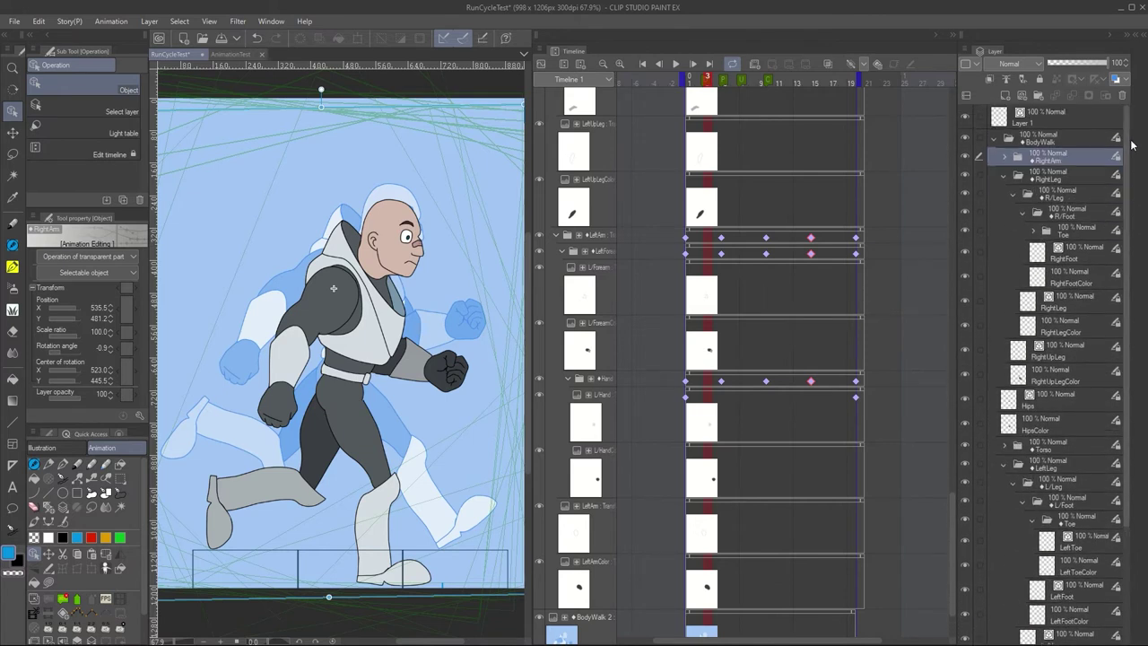
click(1067, 178)
drag(455, 626, 411, 596)
click(1063, 195)
click(1057, 179)
drag(486, 617, 440, 625)
click(1054, 195)
click(1049, 181)
click(505, 591)
key(ctrl+z)
click(1063, 161)
click(1058, 195)
key(ctrl+z)
Open the graph editor for BodyWalk and move its frame 3 position keyframe to Y 714.6
drag(953, 498, 954, 103)
click(708, 154)
click(541, 63)
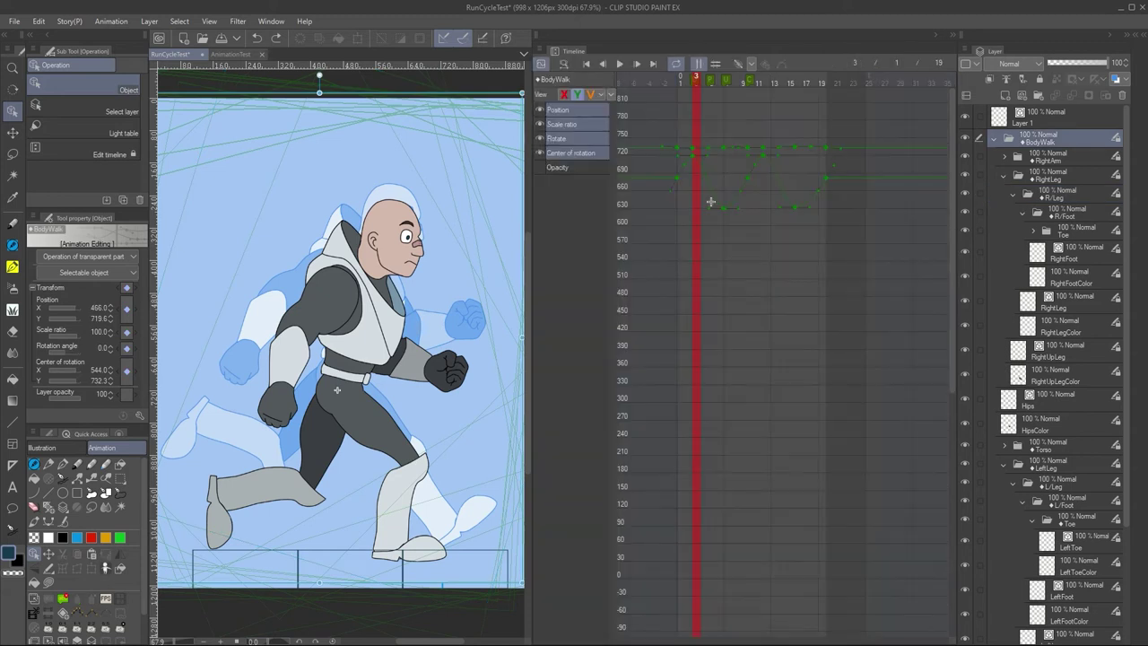
drag(764, 157, 767, 165)
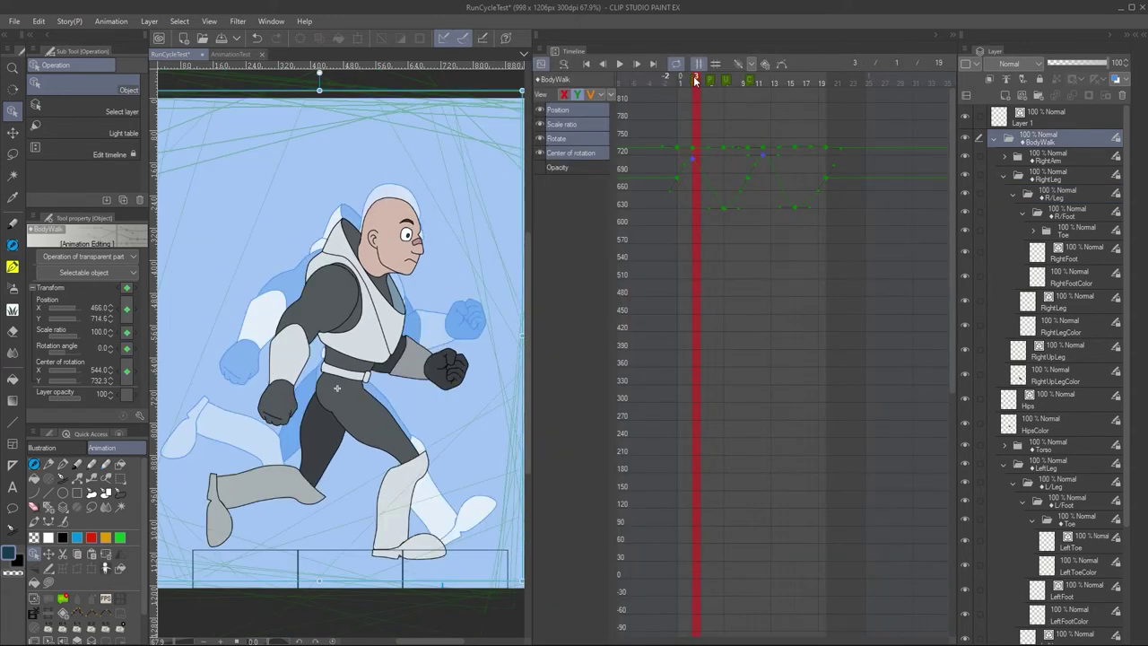
Set the BodyWalk keyframe at frame 3 to smooth interpolation
click(541, 64)
right_click(701, 151)
click(846, 268)
click(863, 65)
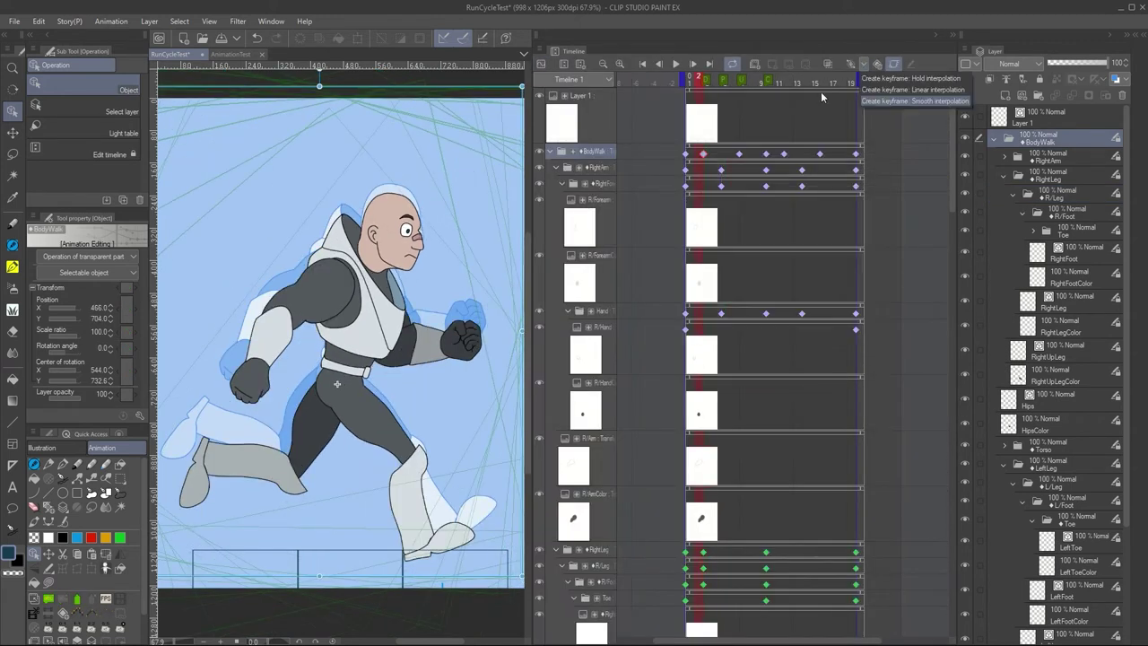
click(823, 98)
Set the BodyWalk Y position to 718 at frames 3 and 12 with the graph editor open
click(541, 64)
drag(692, 159, 693, 156)
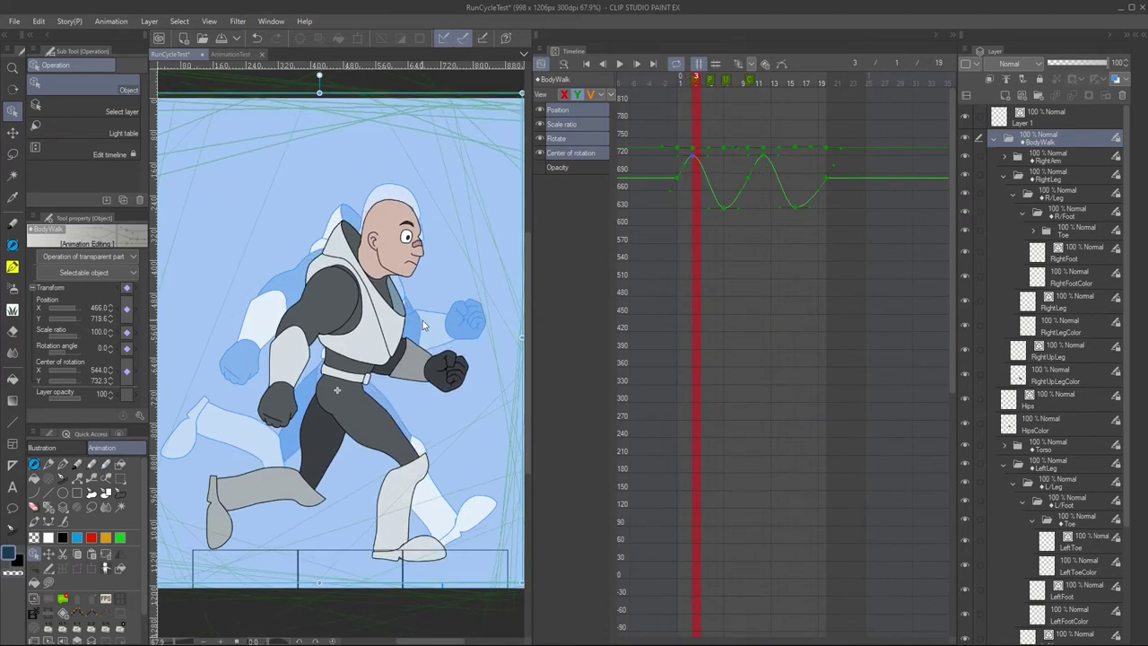
click(767, 160)
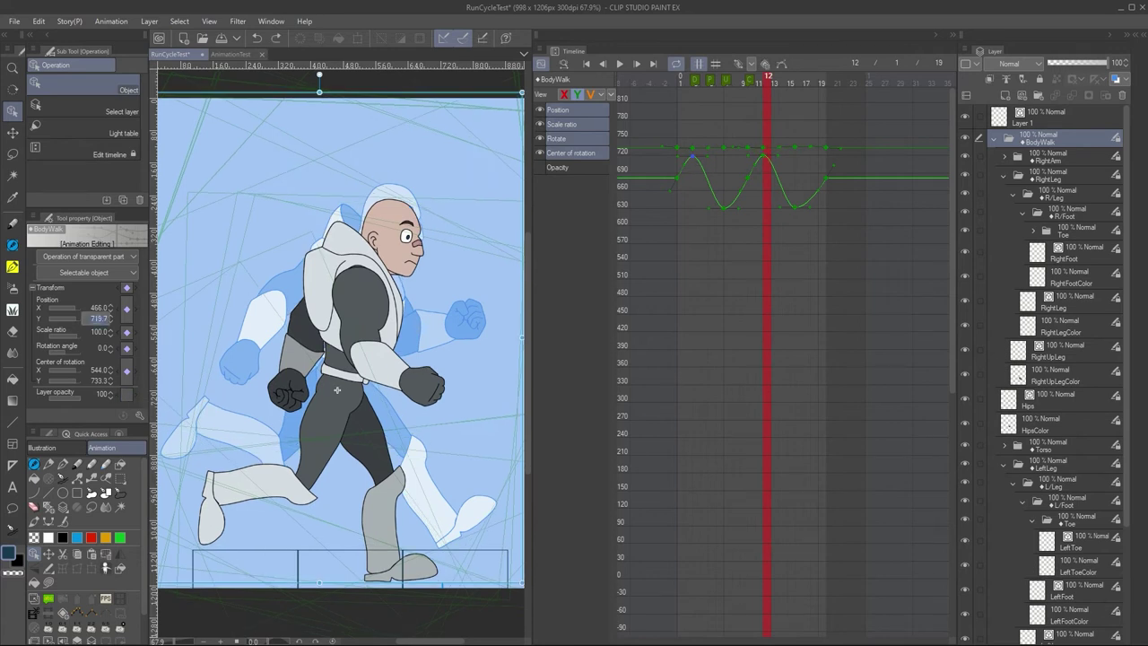
click(696, 83)
Set the BodyWalk Y position to 625 at frames 7 and 16
click(727, 83)
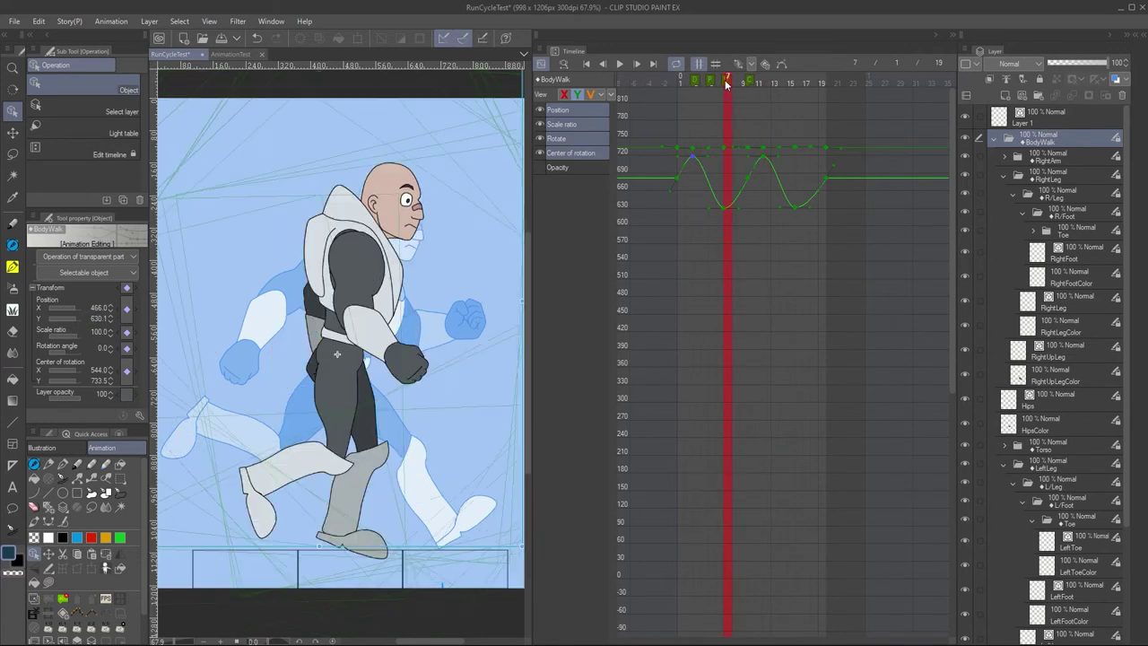
click(100, 319)
text(625)
key(Return)
click(799, 83)
click(101, 320)
text(625)
key(Return)
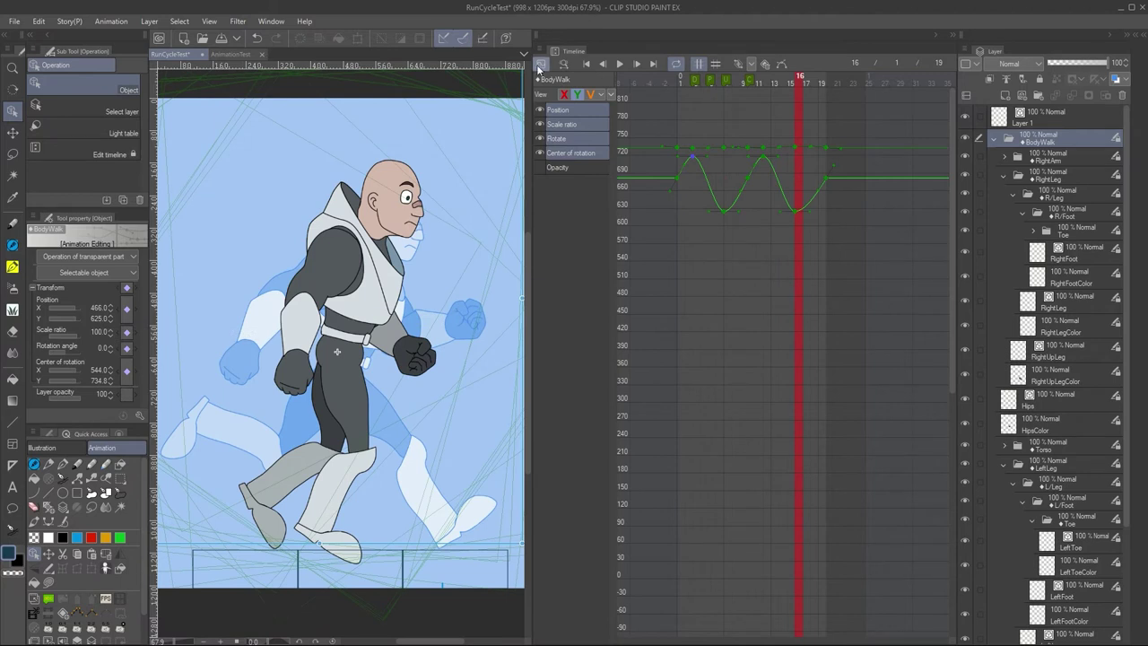
Back in the timeline view, bend the right leg and lower leg at frame 3 and rotate the right foot to level it
click(539, 68)
click(708, 83)
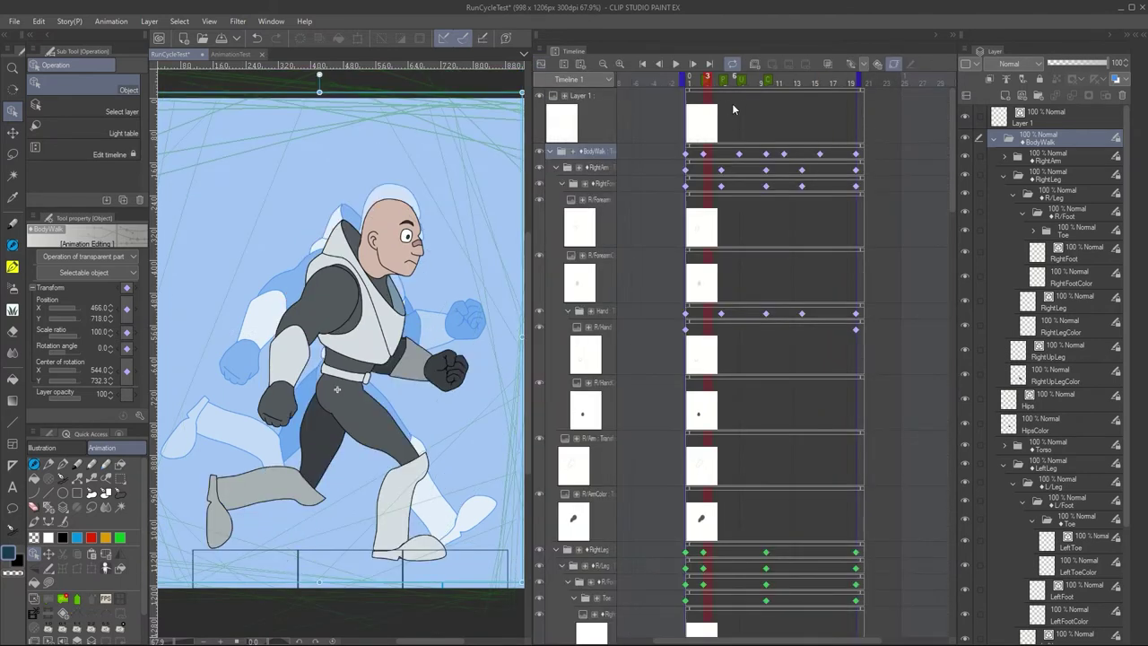
click(1048, 175)
click(1055, 194)
drag(458, 77, 526, 309)
click(1064, 213)
drag(467, 105, 357, 103)
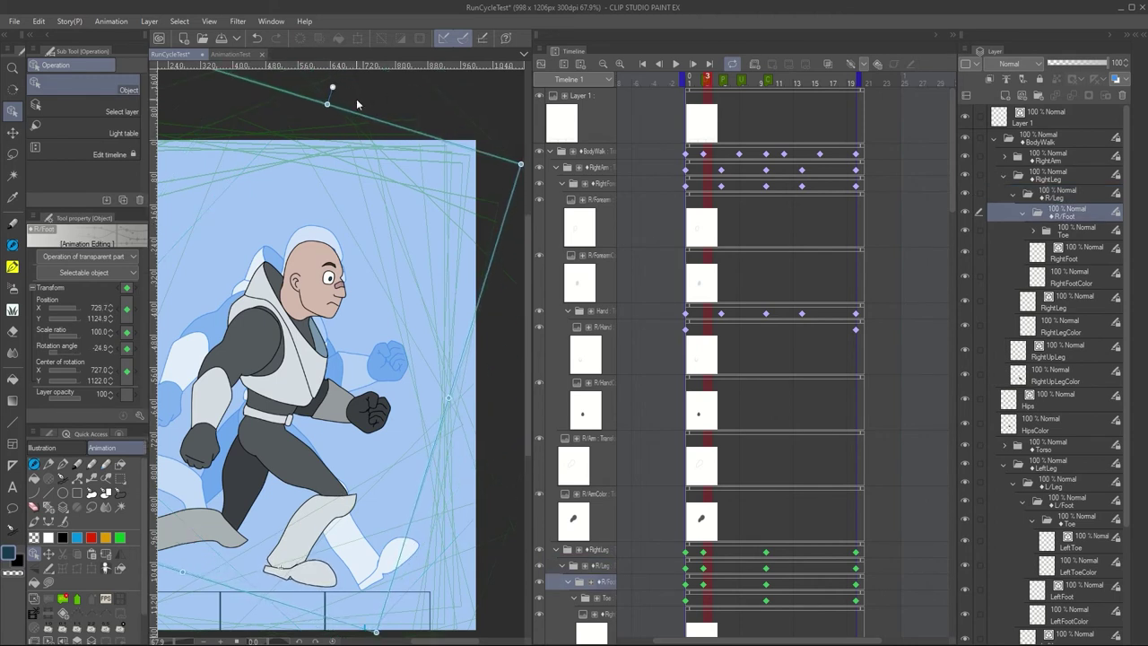
Readjust the right leg to a 3.0° rotation at frame 3 and correct its lower leg
click(1048, 176)
mouse_move(441, 120)
mouse_down()
mouse_move(443, 143)
mouse_move(405, 107)
mouse_move(377, 115)
mouse_move(440, 120)
mouse_up()
click(1056, 195)
click(256, 330)
click(259, 434)
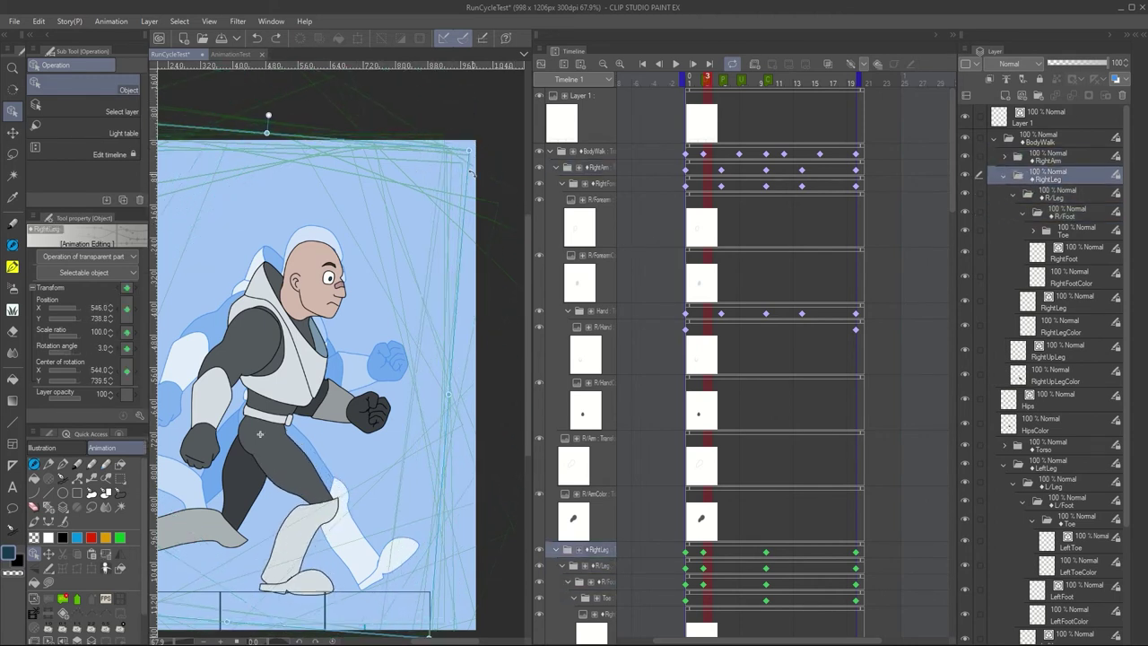
Raise the BodyWalk position keyframe at frame 3 in the graph editor and compare the body with frame 12
double_click(705, 156)
click(767, 82)
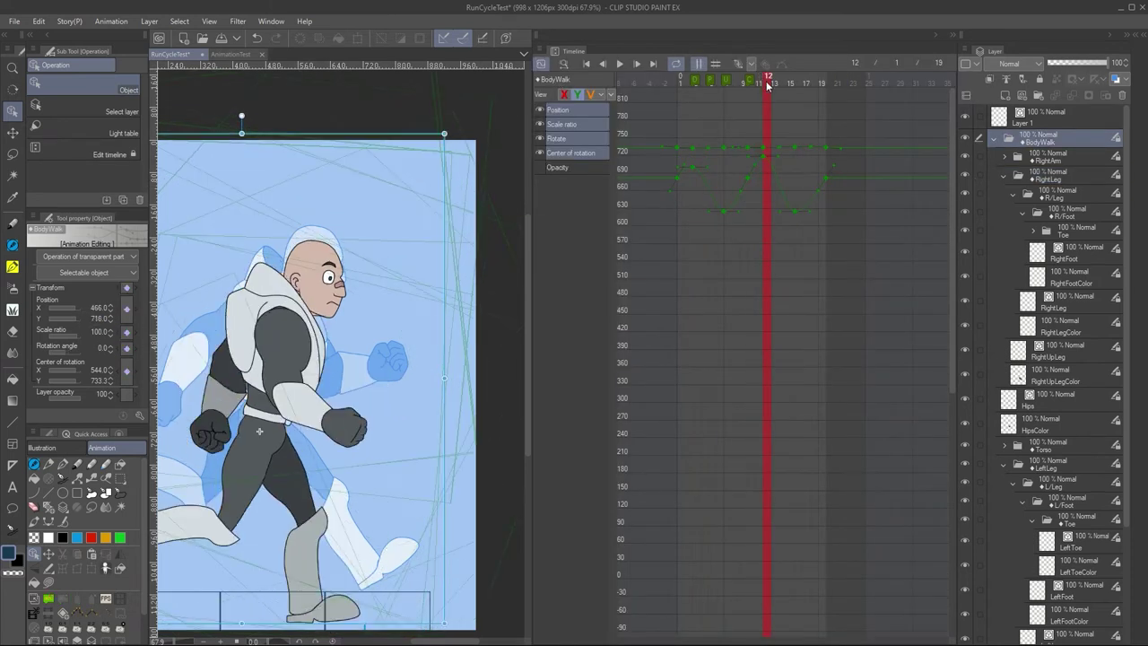
click(891, 68)
click(706, 82)
Rotate the right leg to 10.3° at frame 3 and adjust the lower leg to keep the foot near the ground
click(272, 448)
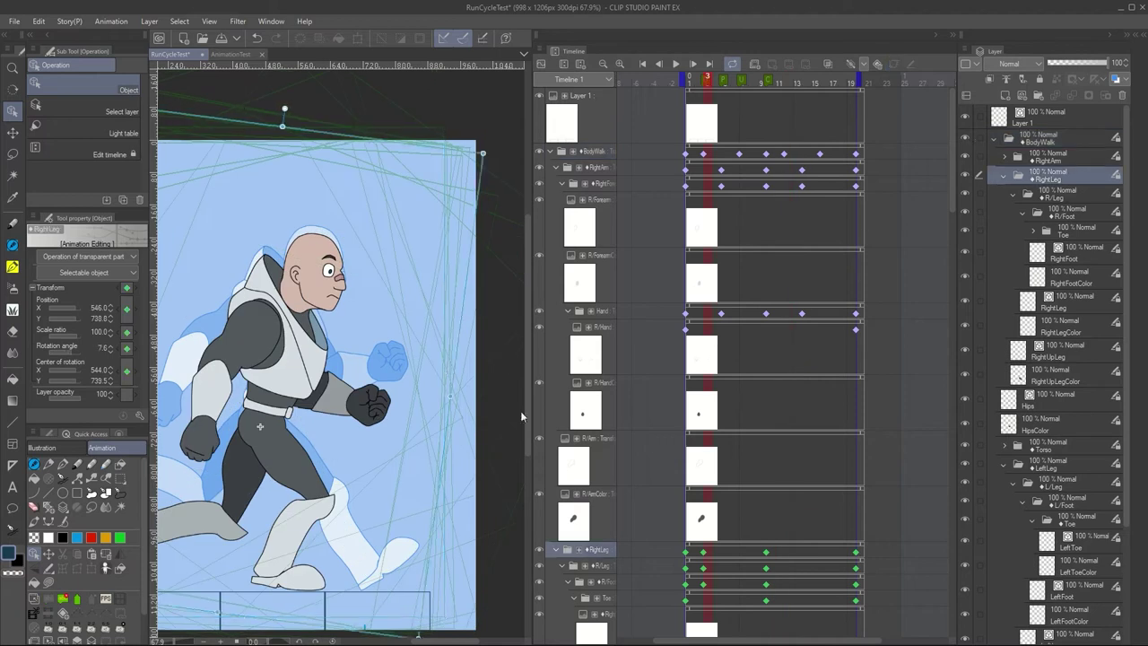
drag(523, 413, 511, 459)
click(300, 536)
click(1056, 176)
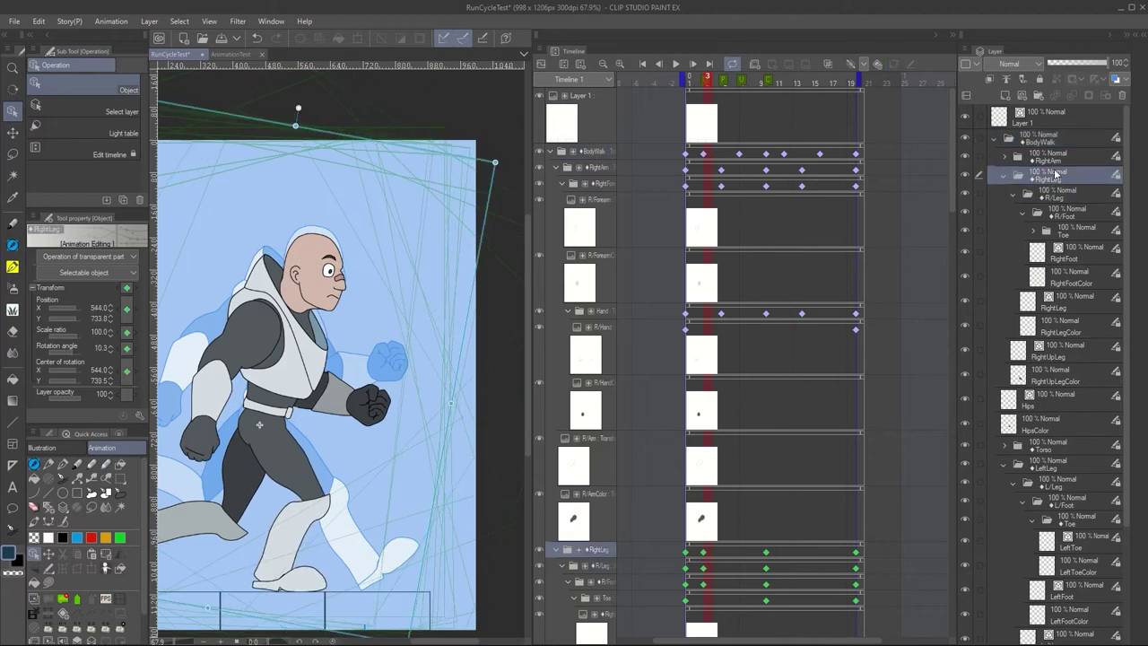
At frame 2, repose the right leg, lower leg and toe, and rotate the right foot to -0.8°
key(Left)
key(Left)
key(Right)
key(Right)
key(Left)
click(1064, 218)
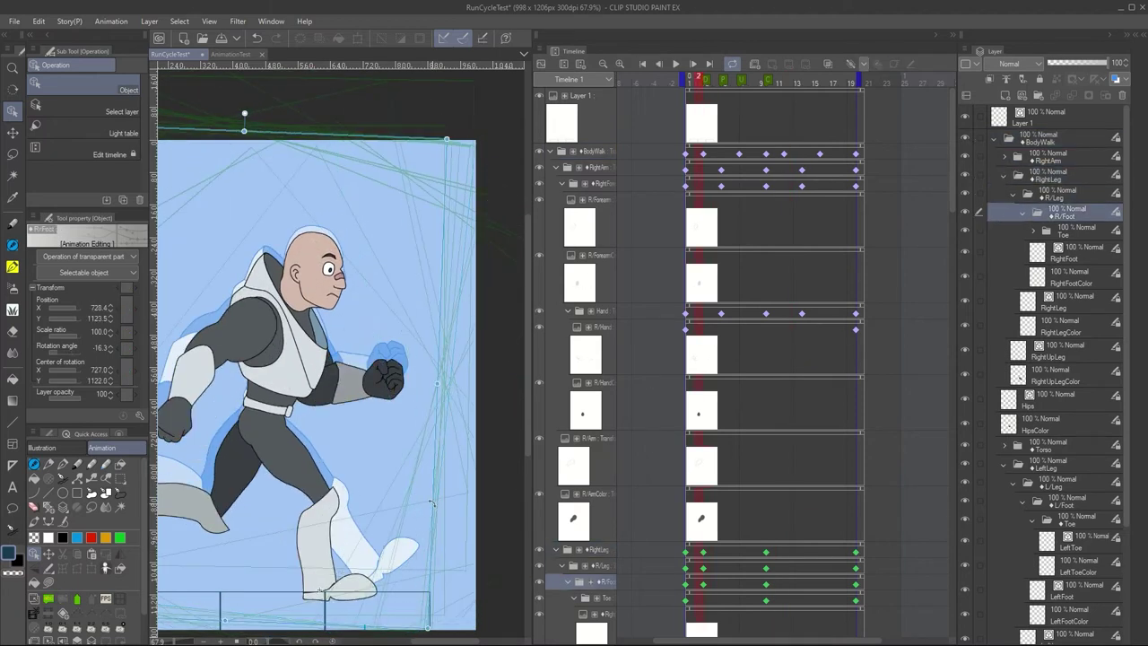
mouse_move(395, 114)
mouse_down()
mouse_move(411, 116)
mouse_move(389, 122)
mouse_up()
click(1063, 196)
click(1061, 174)
click(1064, 215)
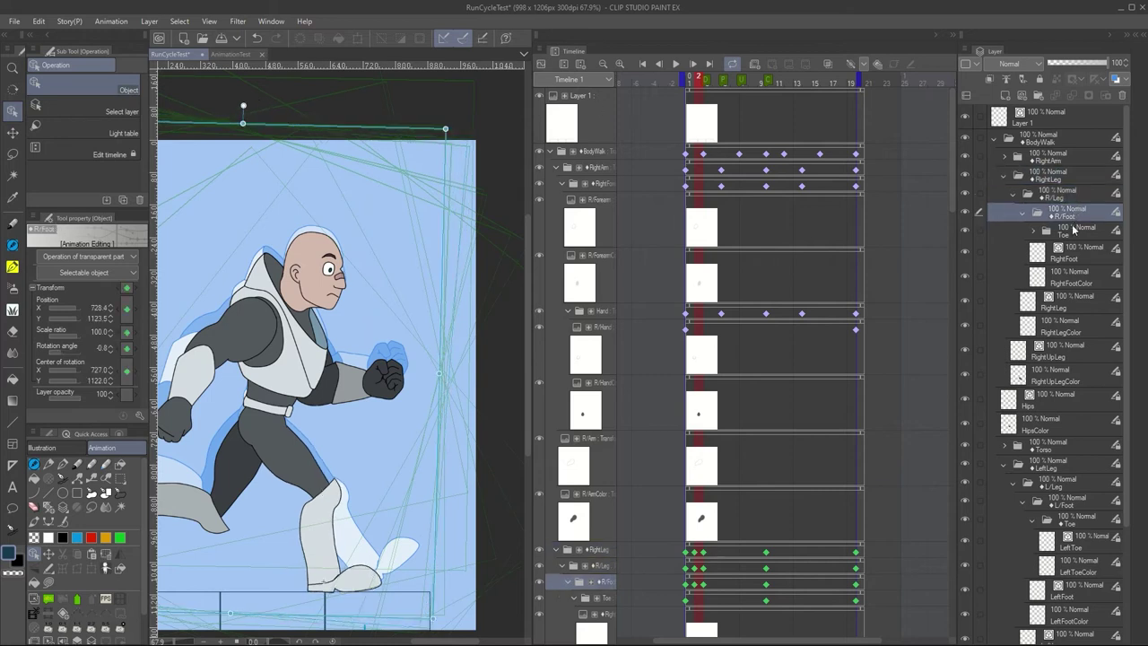
click(1068, 230)
At frame 7, rotate the right leg and its lower leg into the push-off pose
drag(705, 85, 742, 89)
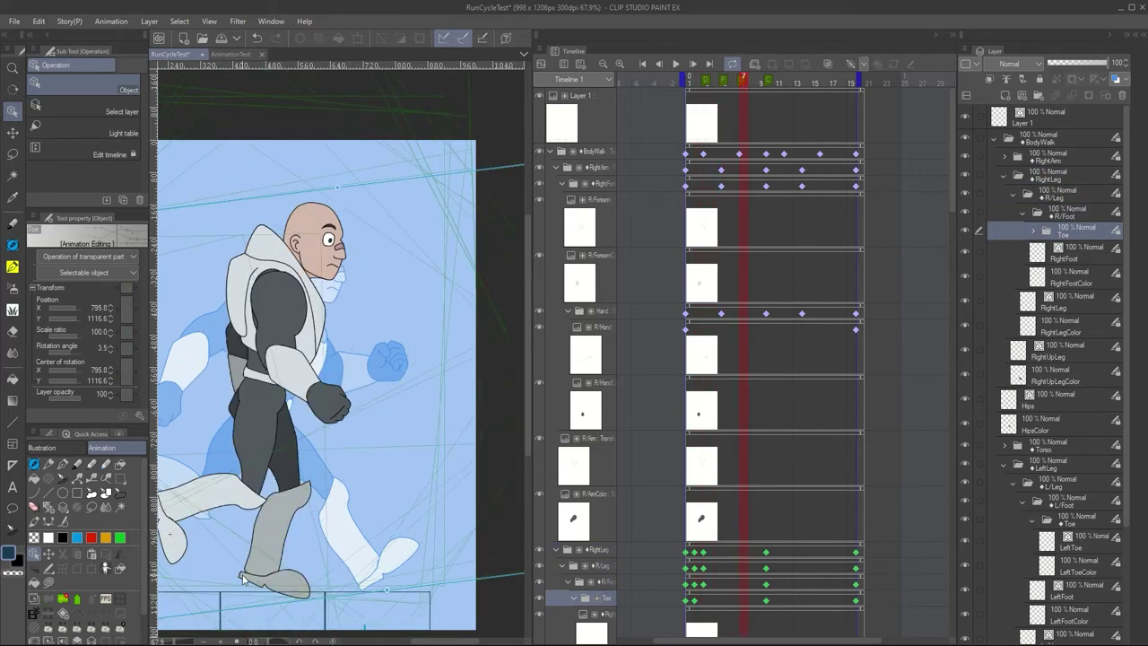
click(1060, 175)
drag(497, 184, 463, 148)
click(1048, 197)
drag(423, 225, 415, 212)
click(1063, 215)
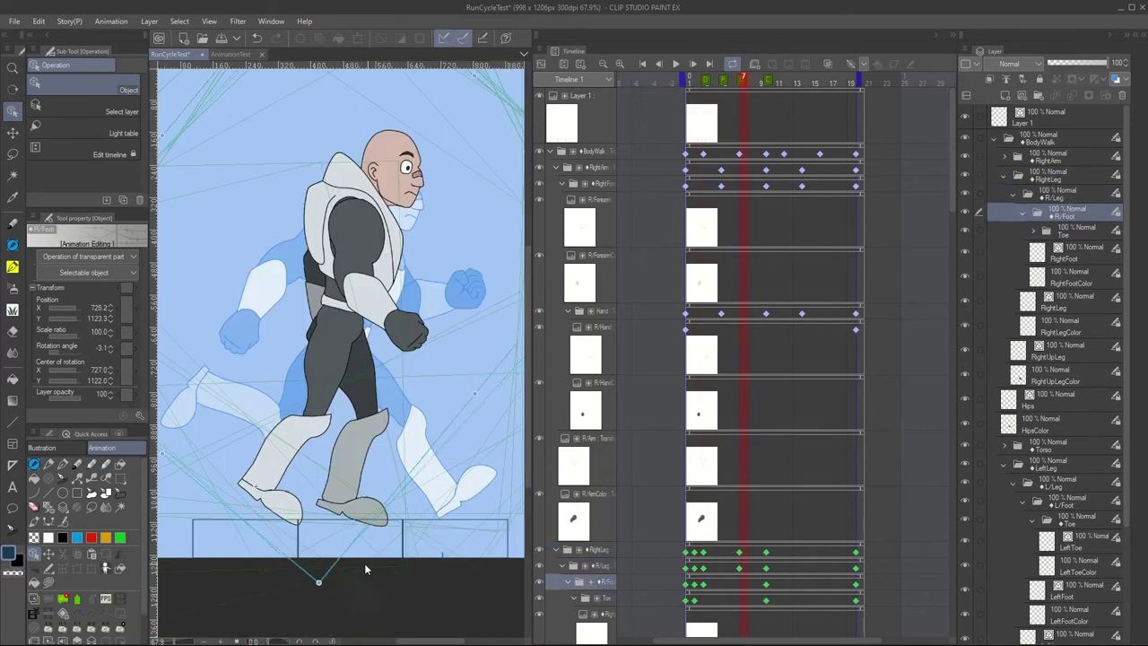
Adjust the right foot and toe at frame 7 and fine-tune the right leg to keep the foot at the ground line
drag(364, 564, 354, 575)
click(1068, 231)
click(1061, 175)
drag(389, 535, 375, 523)
click(1058, 195)
At frame 5, rotate the right leg to 34.0° and its lower leg to -10.4° to plant the foot
drag(694, 80, 725, 79)
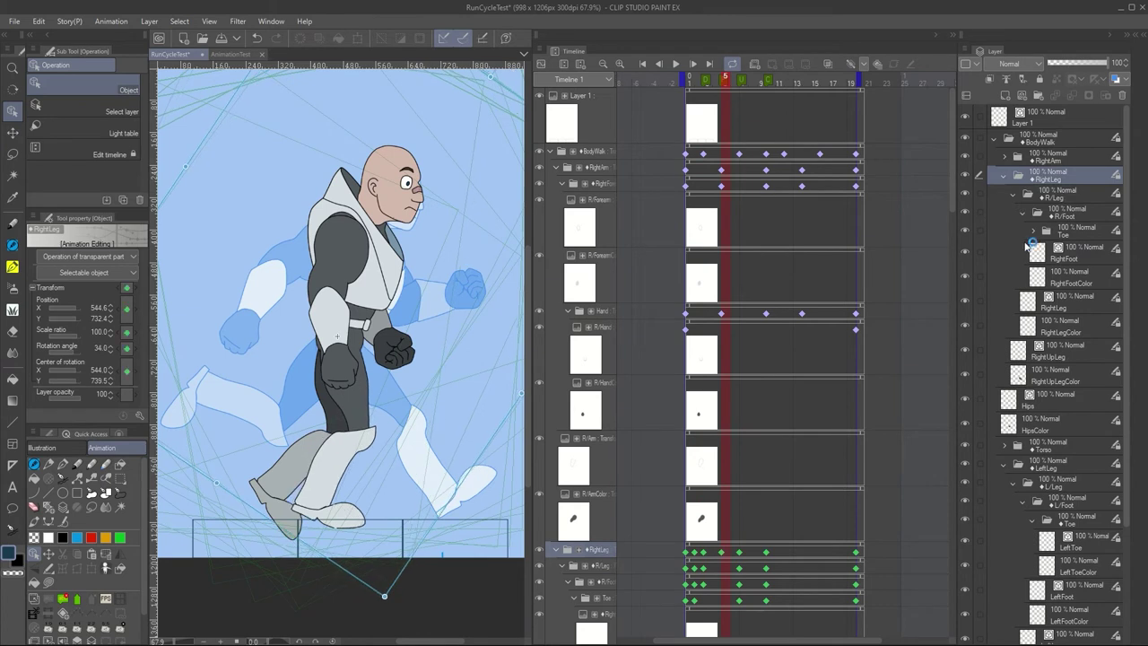
click(1066, 213)
click(434, 532)
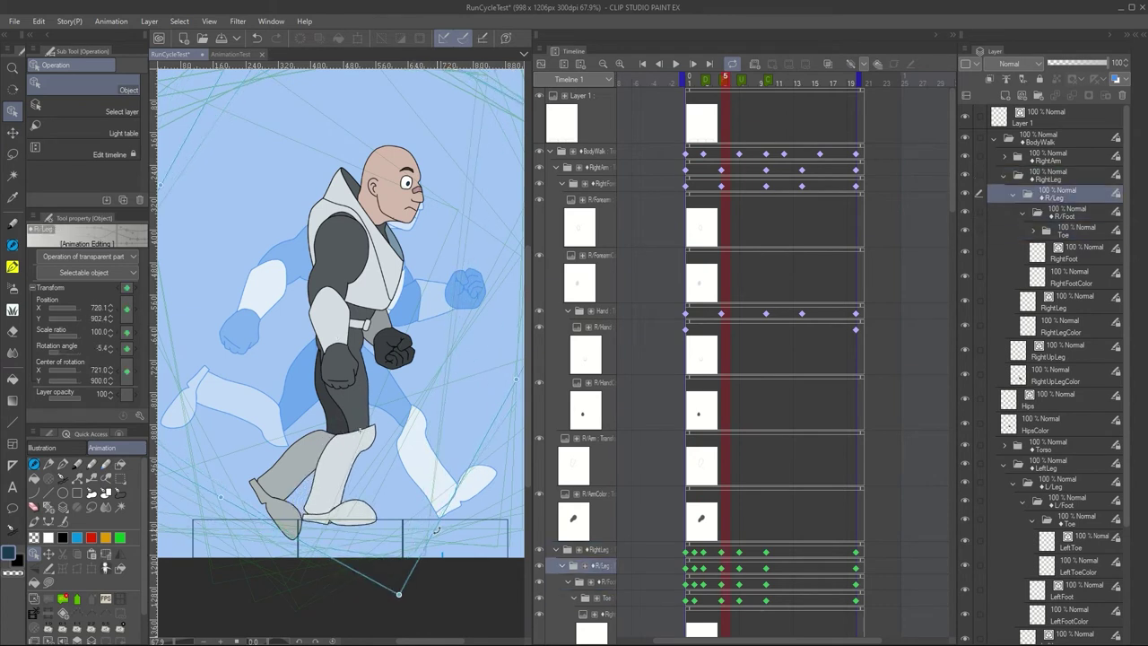
drag(437, 530, 455, 488)
key(alt+])
key(alt+[)
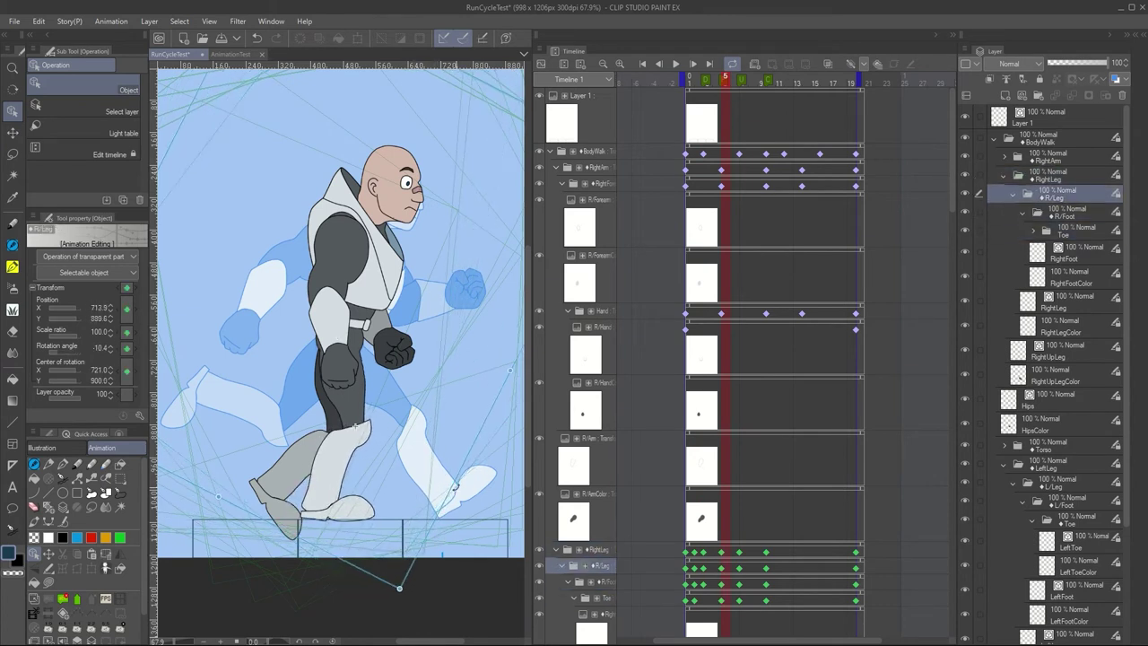
click(456, 487)
At frame 4, adjust the right leg, rotate its lower leg to 3.3°, and scrub through the first half of the cycle
click(714, 82)
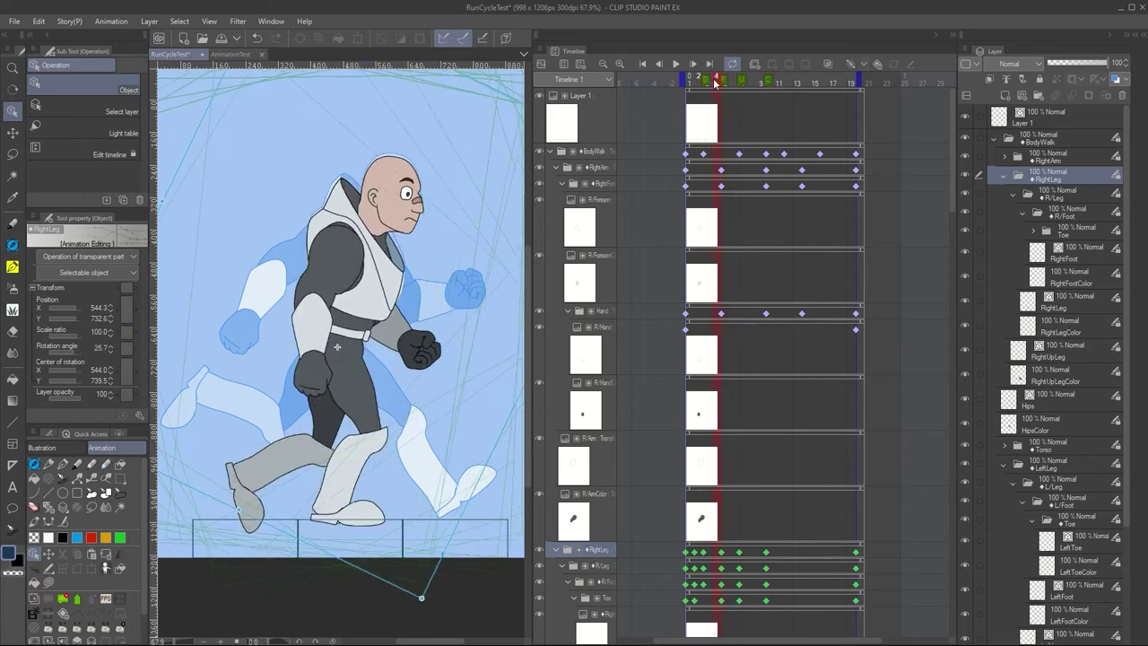
click(1059, 191)
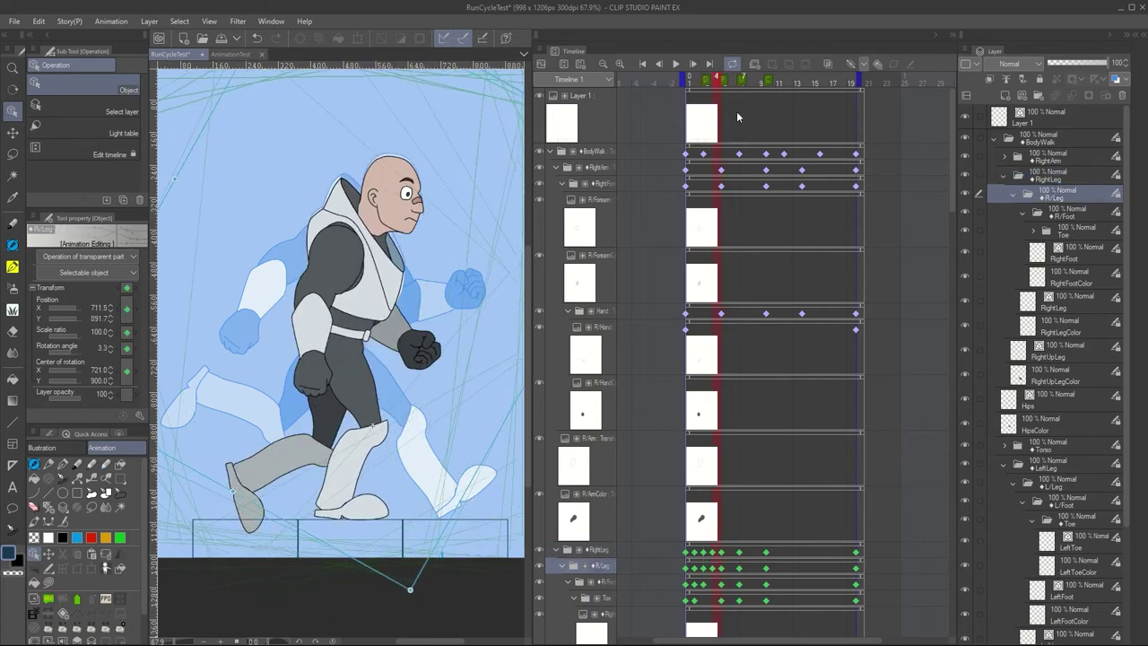
click(744, 81)
mouse_move(749, 81)
mouse_down()
mouse_move(708, 80)
mouse_move(761, 80)
mouse_up()
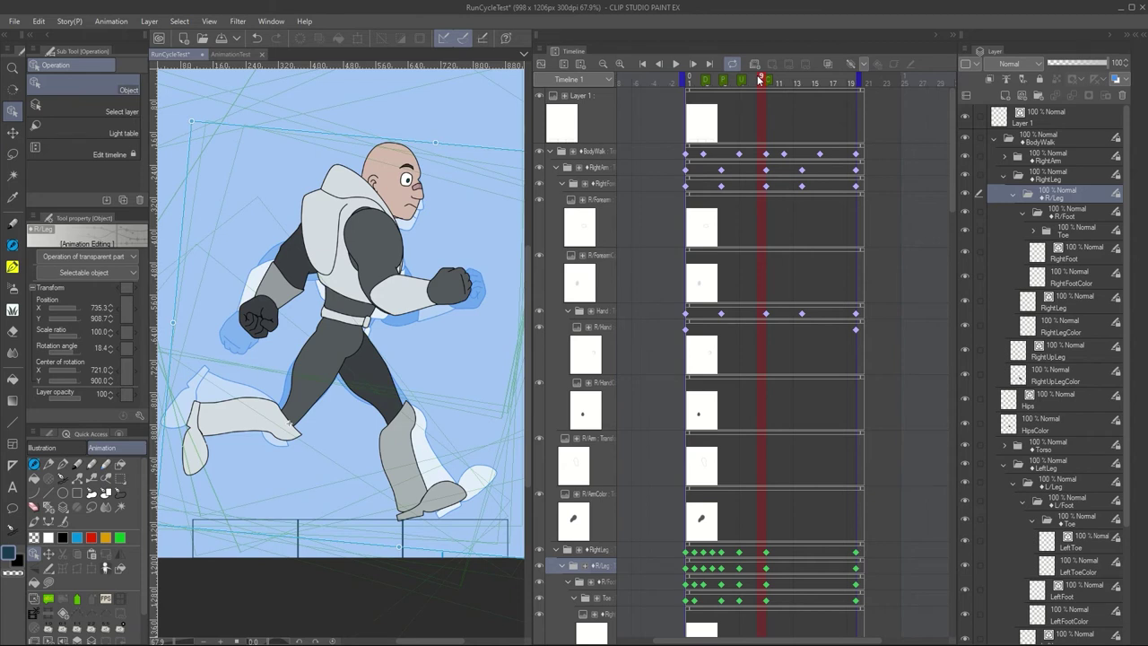
drag(758, 78, 707, 80)
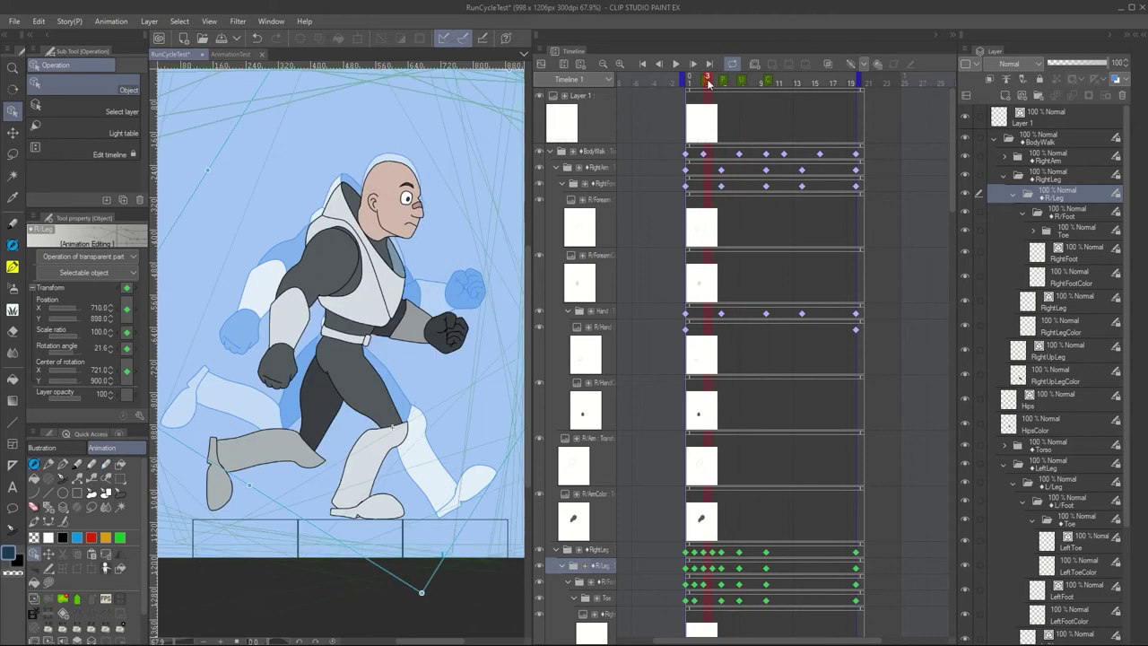
At frame 3, repose the left leg, lower leg, foot and toe trailing behind the body
drag(1126, 305, 1126, 430)
click(1063, 320)
drag(478, 505, 485, 499)
click(1063, 338)
drag(364, 516, 314, 531)
click(1065, 356)
drag(352, 495, 354, 538)
click(1064, 373)
At frame 5, repose the left leg, lower leg, foot and toe for the passing position
click(726, 81)
click(1067, 321)
click(1065, 338)
click(1065, 357)
drag(404, 502, 349, 536)
click(1065, 373)
At frame 7, swing the left leg forward to -35.0° and adjust its lower leg, foot and toe
click(743, 82)
click(1065, 319)
drag(512, 457, 521, 395)
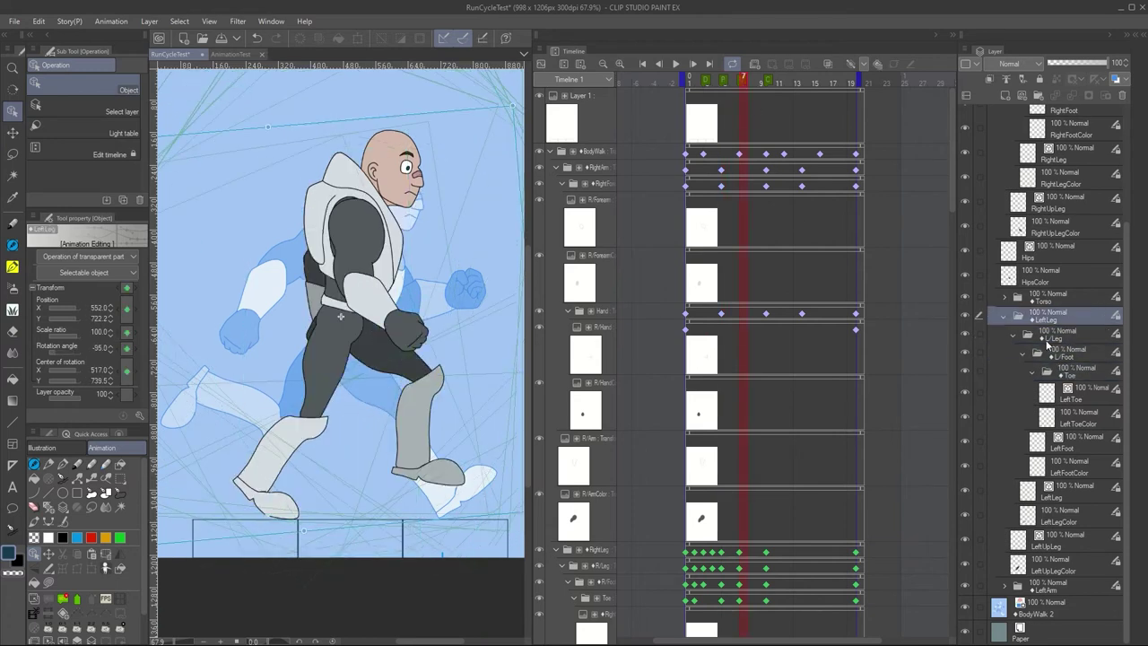
click(1050, 338)
mouse_move(482, 492)
mouse_down()
mouse_move(426, 511)
mouse_move(497, 476)
mouse_up()
click(1054, 355)
click(1058, 336)
click(1065, 372)
click(1065, 354)
mouse_move(764, 86)
mouse_down()
mouse_move(713, 83)
mouse_move(776, 67)
mouse_move(770, 81)
mouse_up()
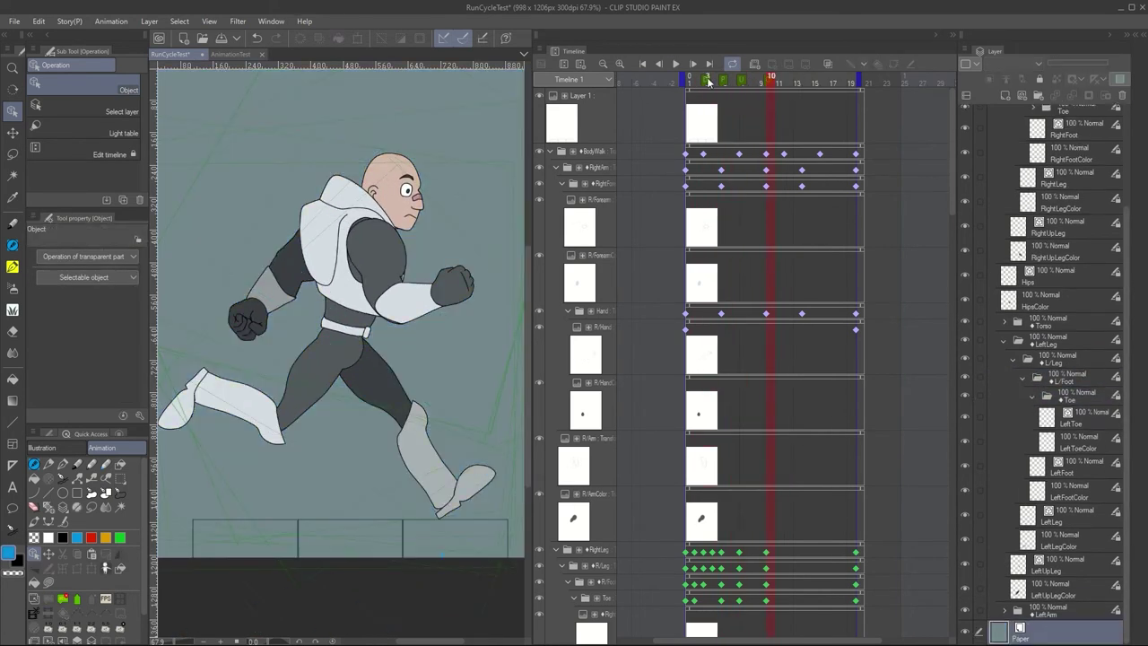
At frame 3, merge the visible artwork into a new layer and hide that reference copy
click(708, 82)
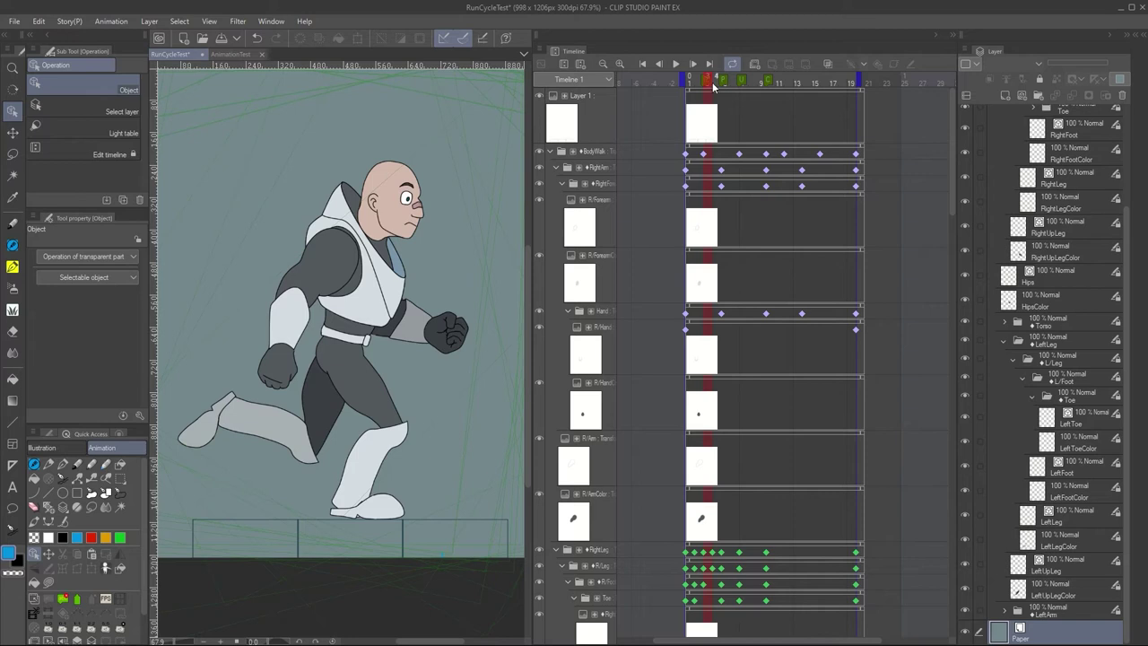
drag(1128, 248, 1128, 144)
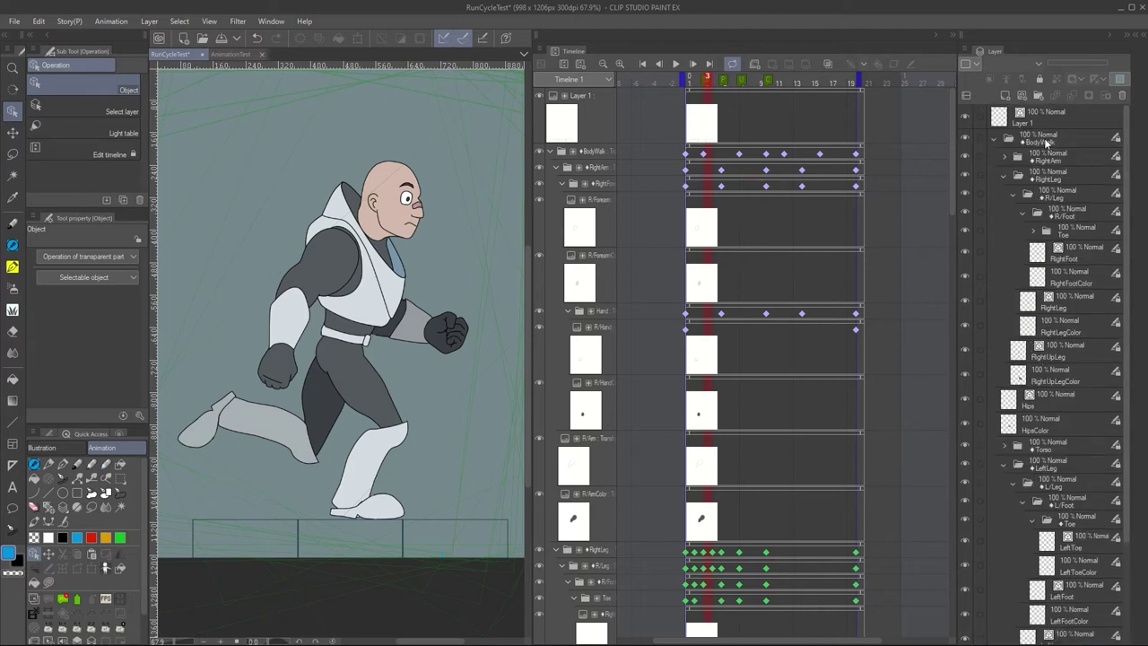
right_click(1045, 142)
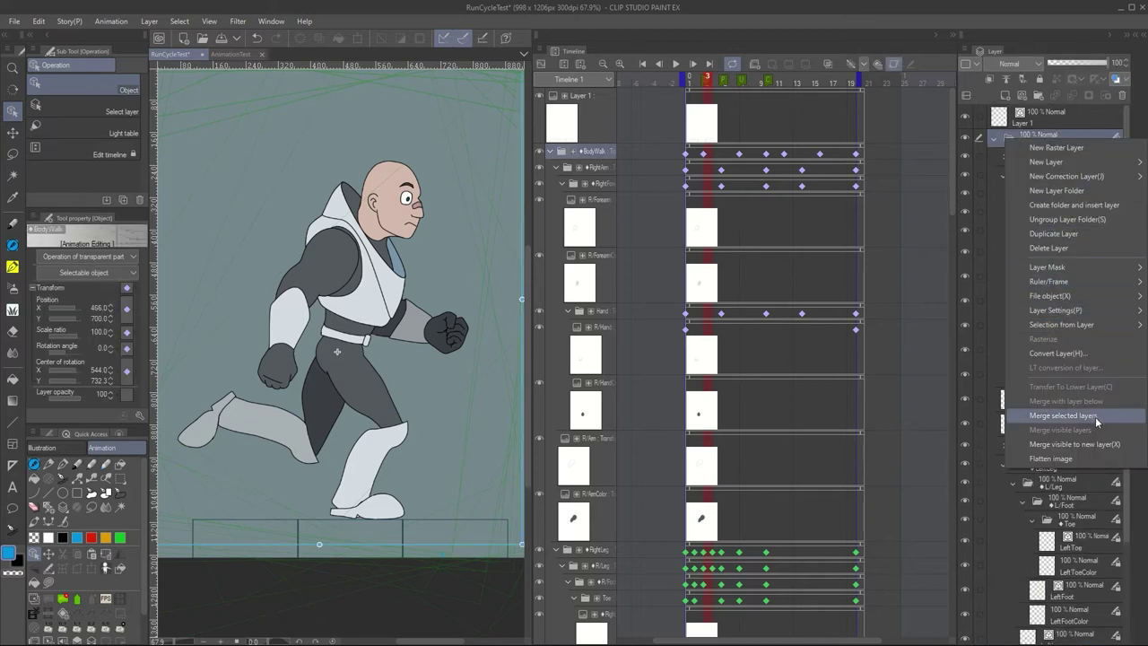
click(1096, 445)
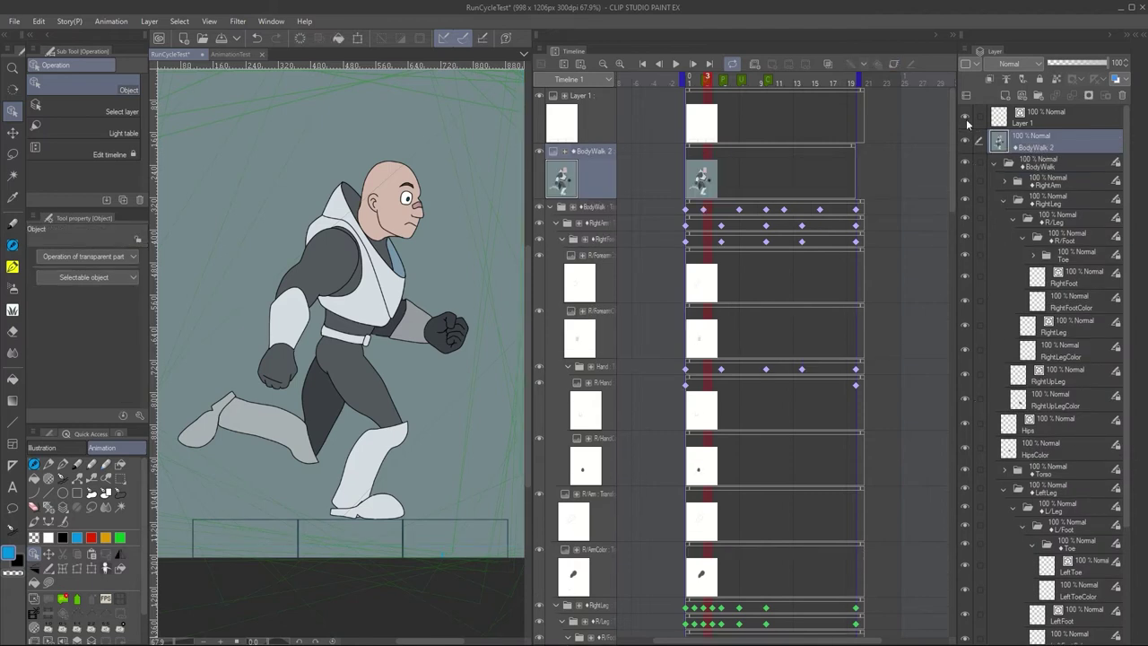
click(967, 141)
Create another merged reference copy of the visible artwork from the BodyWalk folder at frame 5
click(1046, 167)
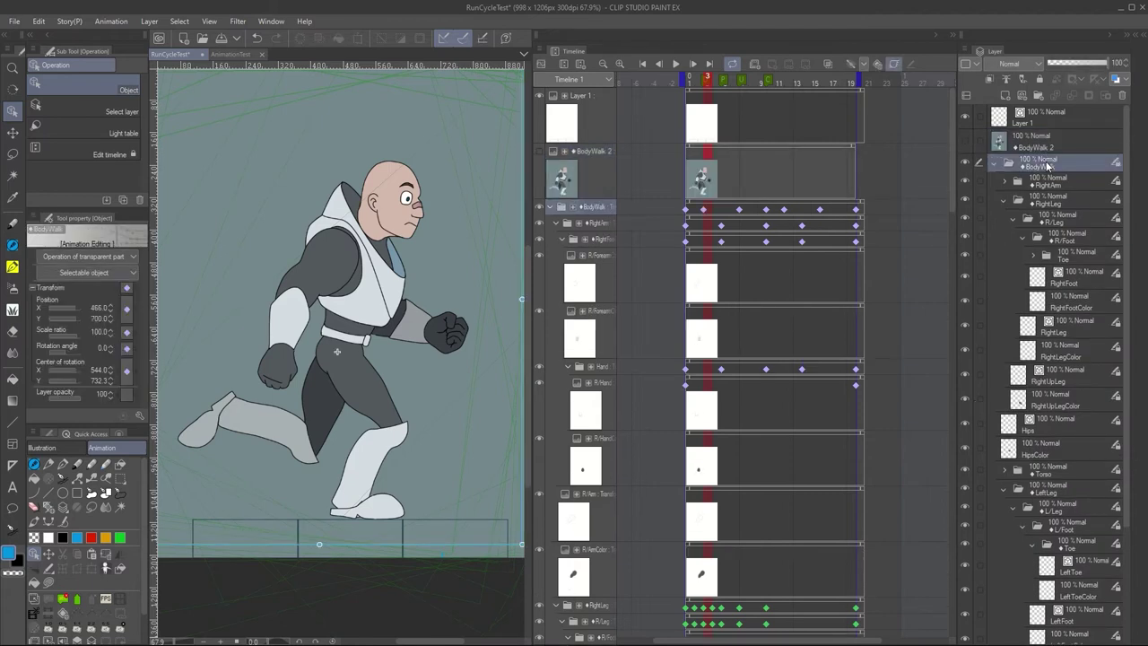
click(724, 81)
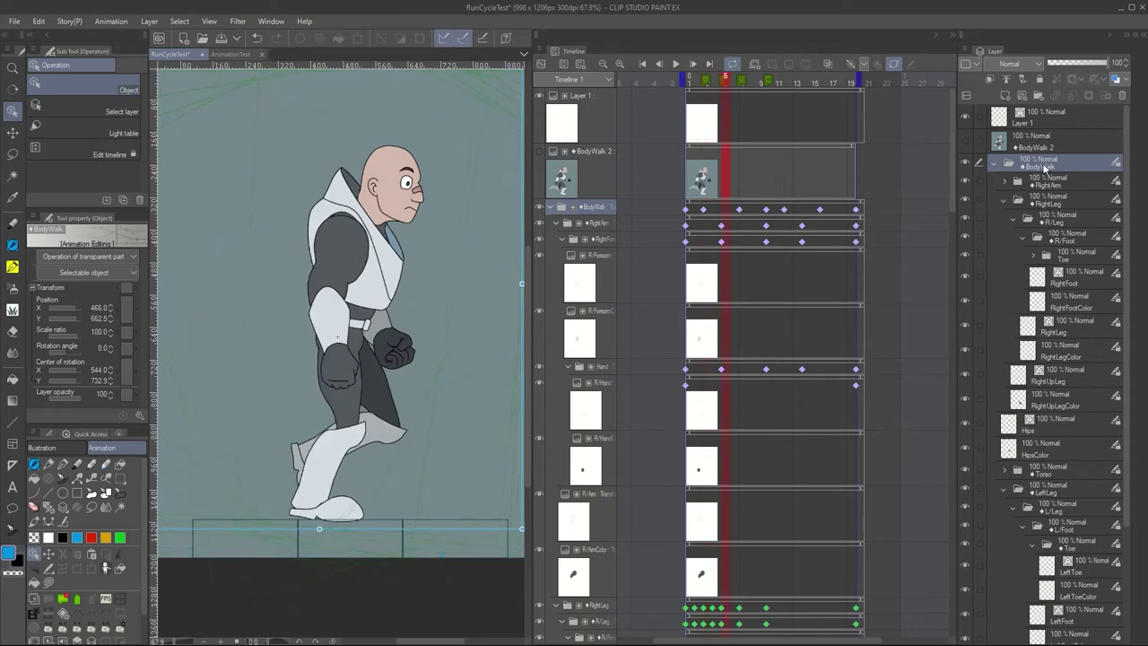
right_click(1045, 167)
click(1106, 467)
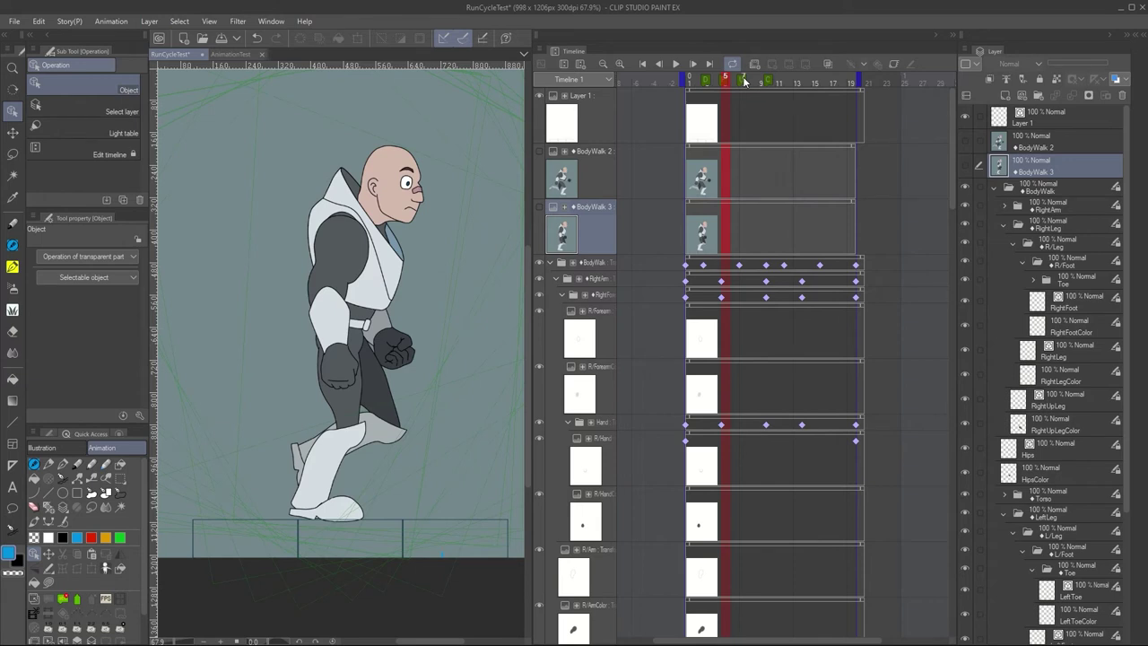
Merge the visible artwork at frame 7 into a third reference layer
click(745, 81)
right_click(1016, 185)
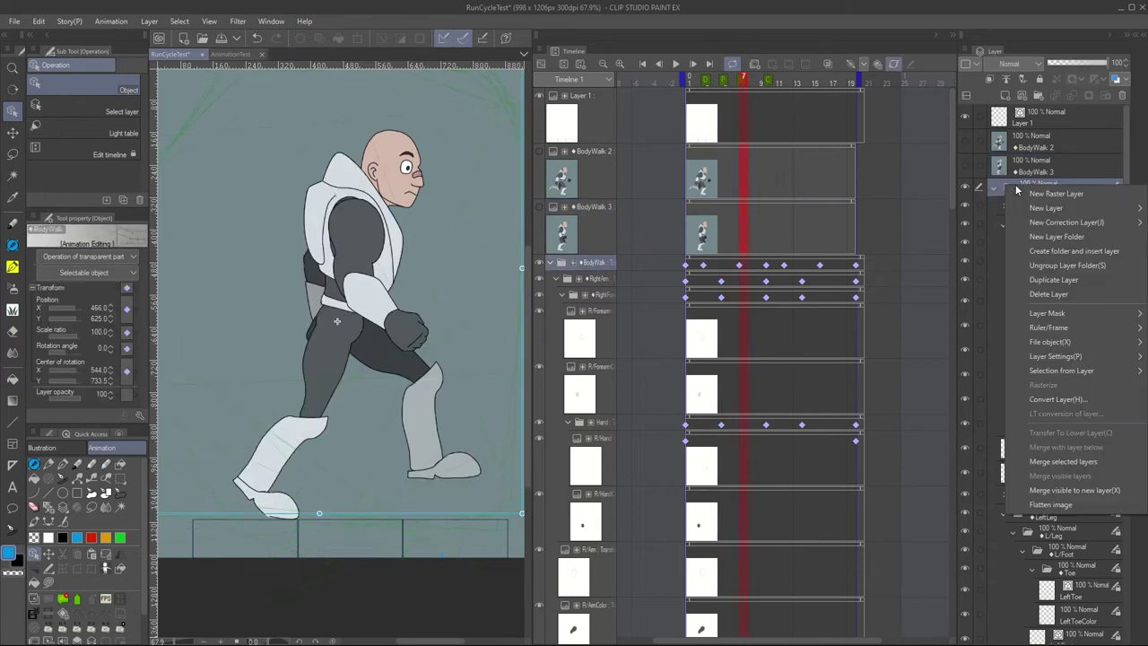
click(1077, 489)
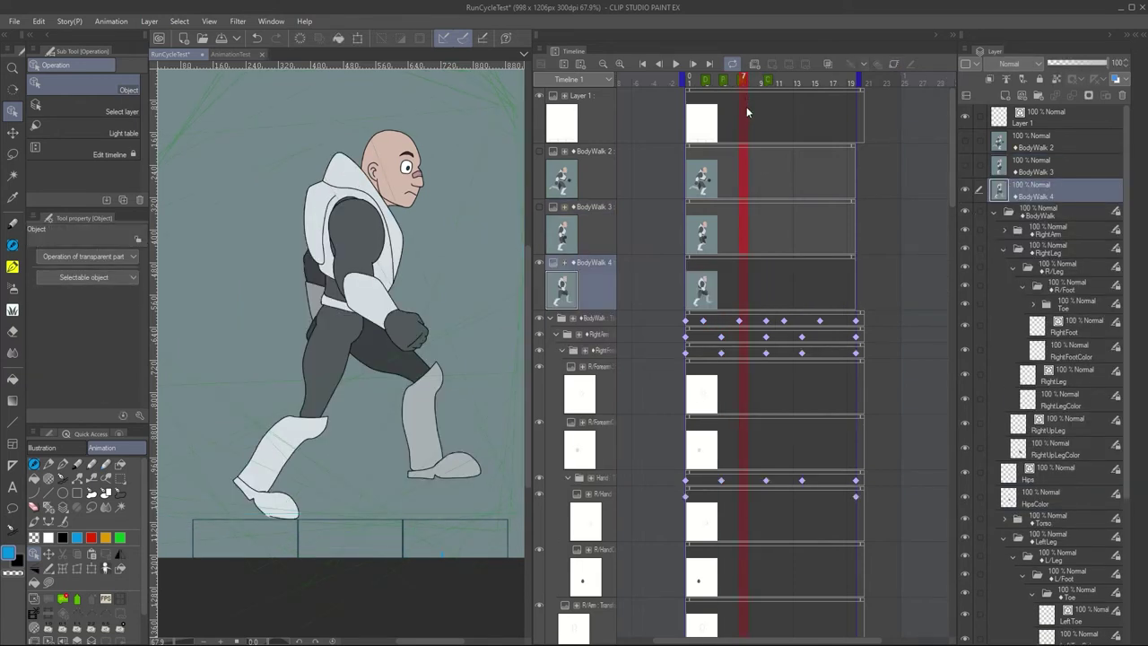
Collapse the BodyWalk folder and move the three merged reference layers between it and the Paper layer
shift+click(1054, 145)
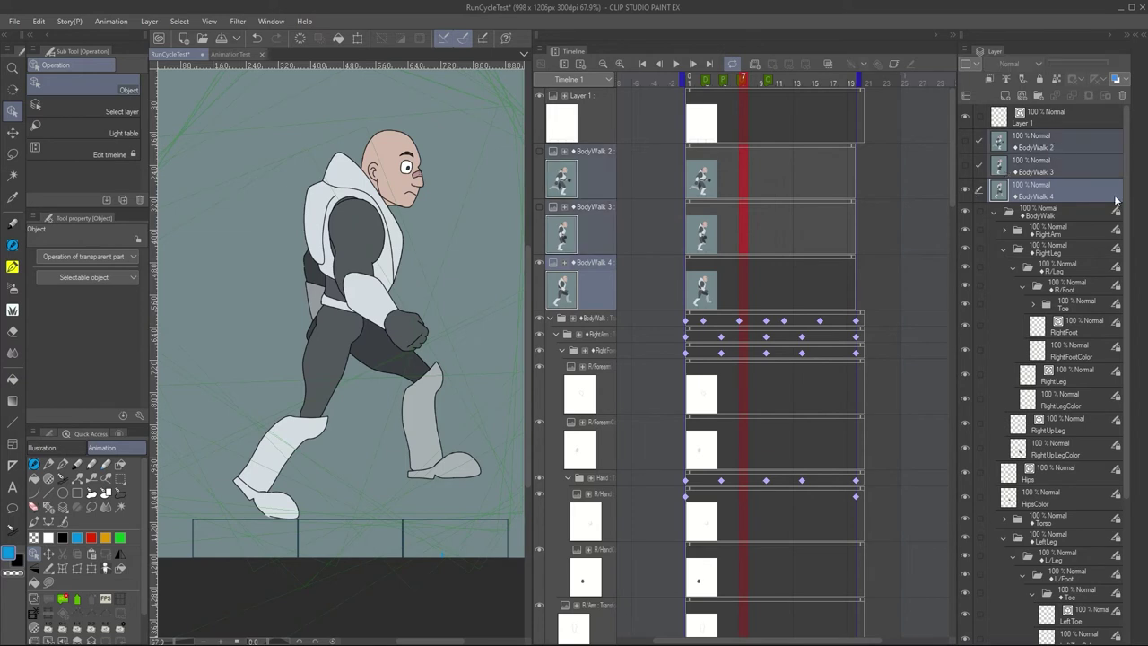
click(994, 212)
drag(1021, 201, 1019, 227)
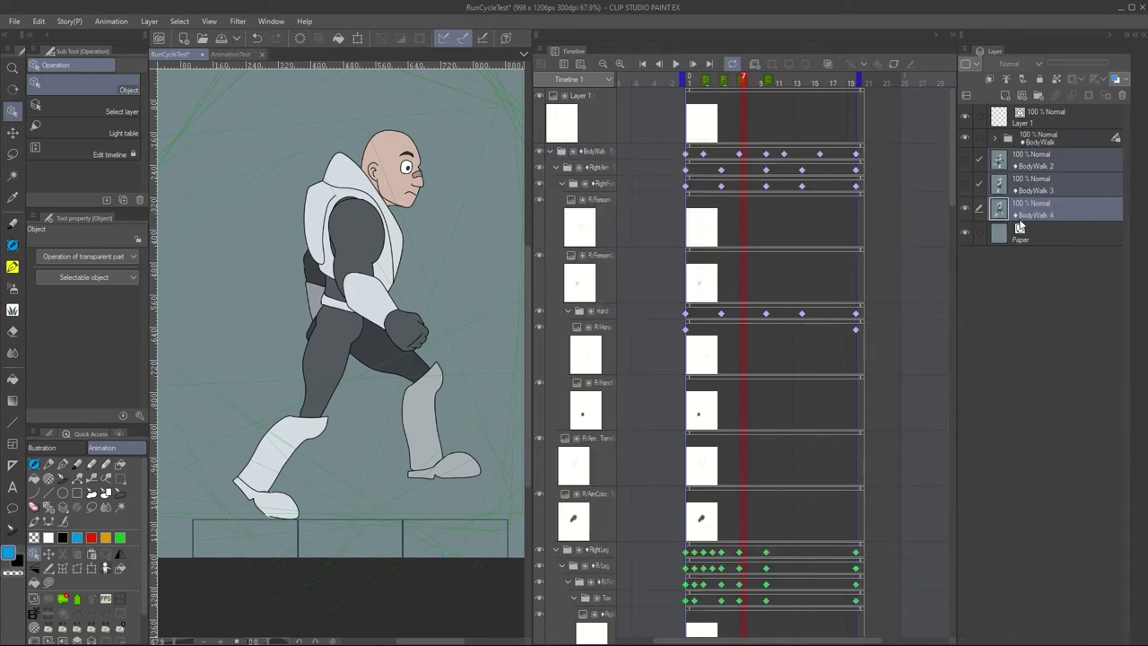
Show only the BodyWalk 2 reference, go to frame 12, and apply layer color to the three reference layers
click(964, 161)
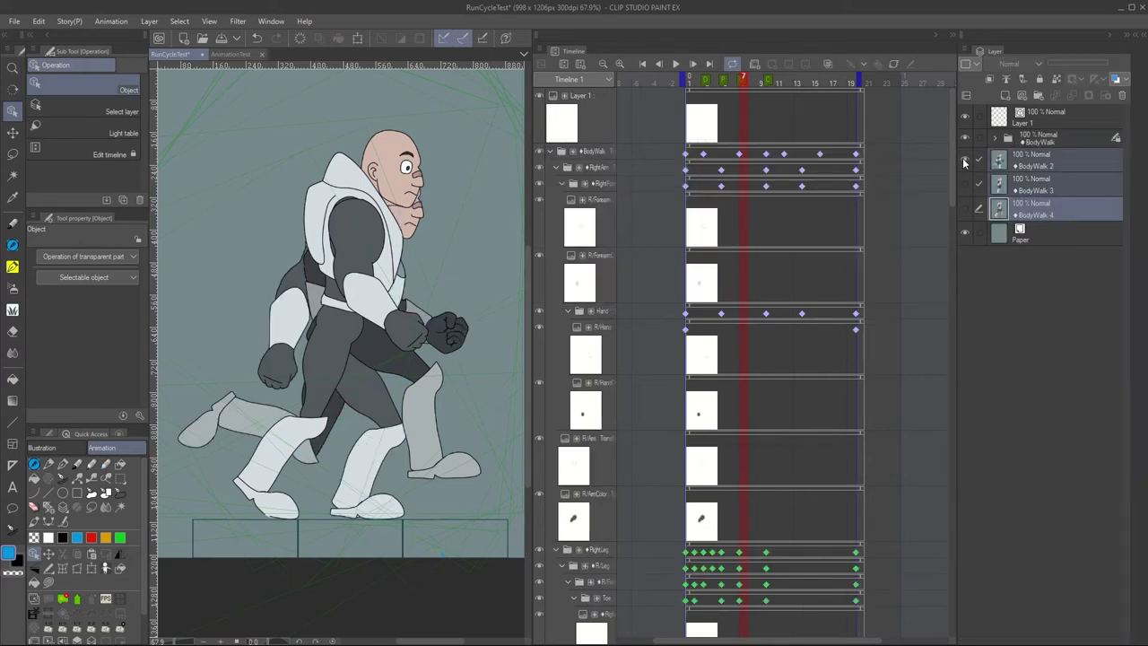
click(708, 83)
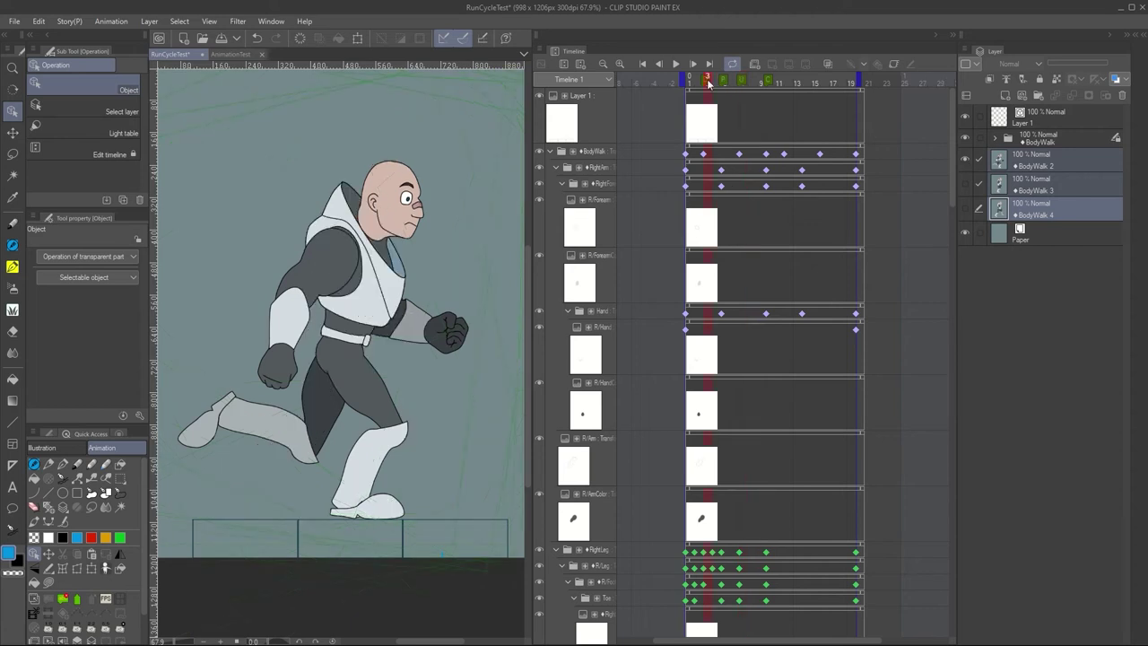
click(788, 83)
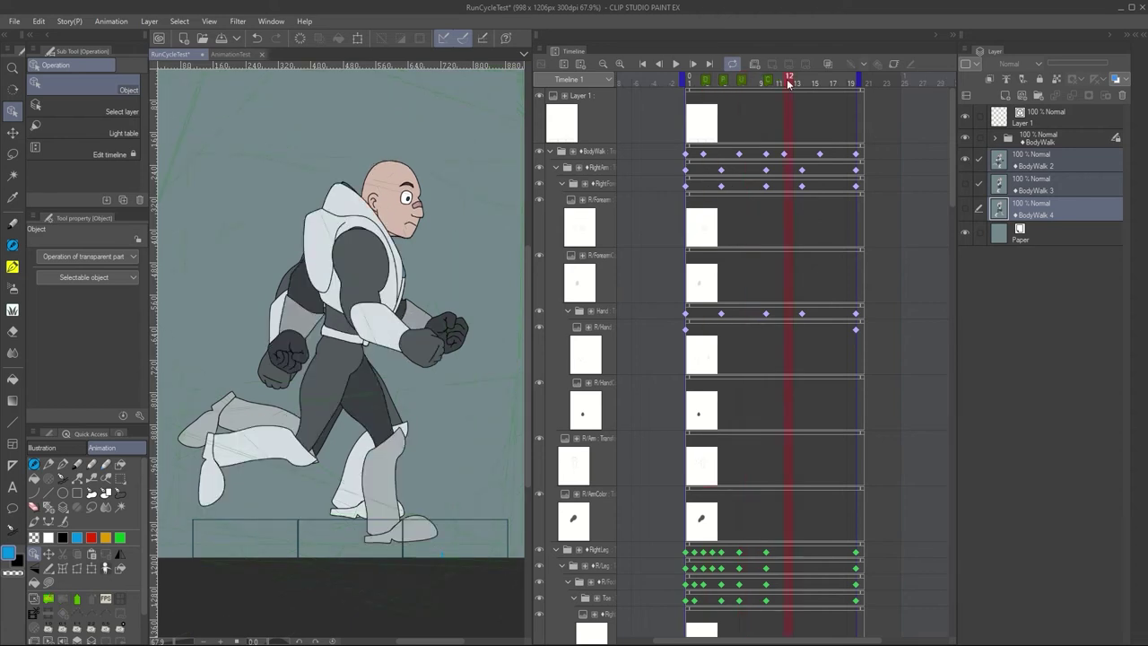
click(1116, 80)
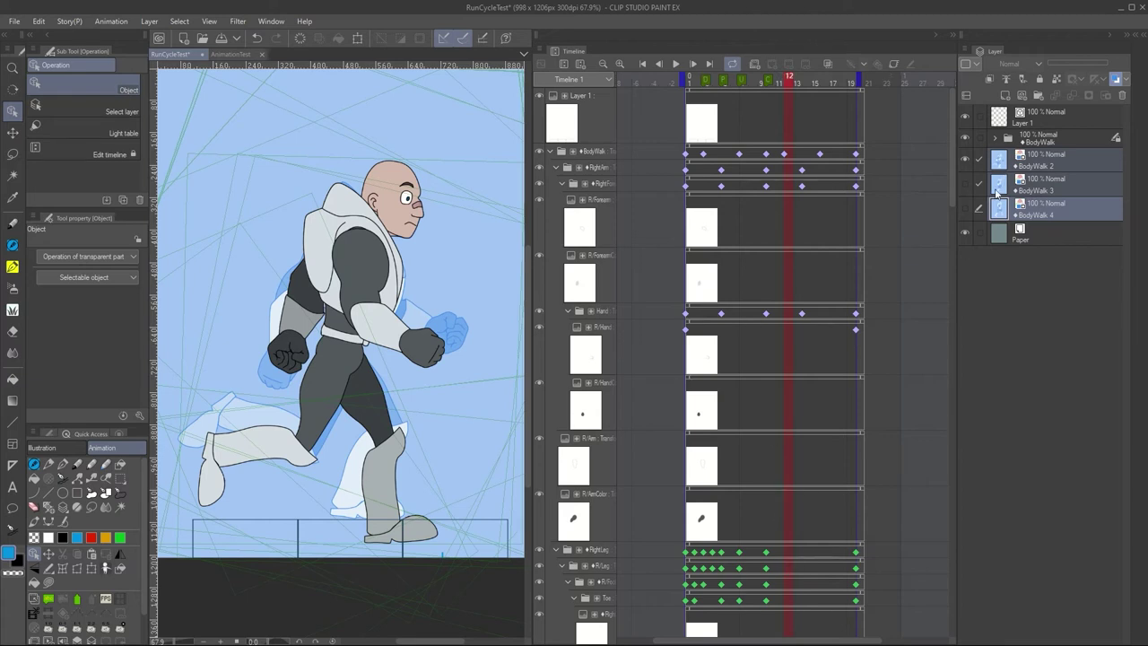
At frame 12, rotate the left leg to match the BodyWalk 2 reference and set its lower leg to 41.2°
click(996, 139)
drag(1128, 331, 1128, 478)
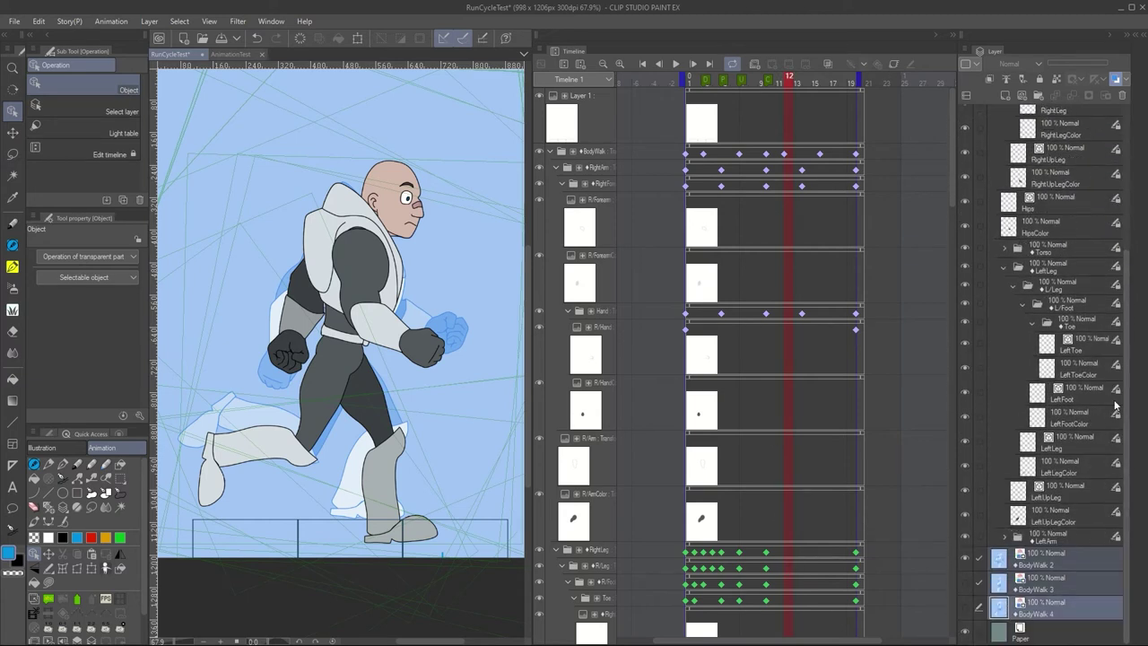
click(1053, 268)
drag(529, 451, 538, 430)
click(1060, 300)
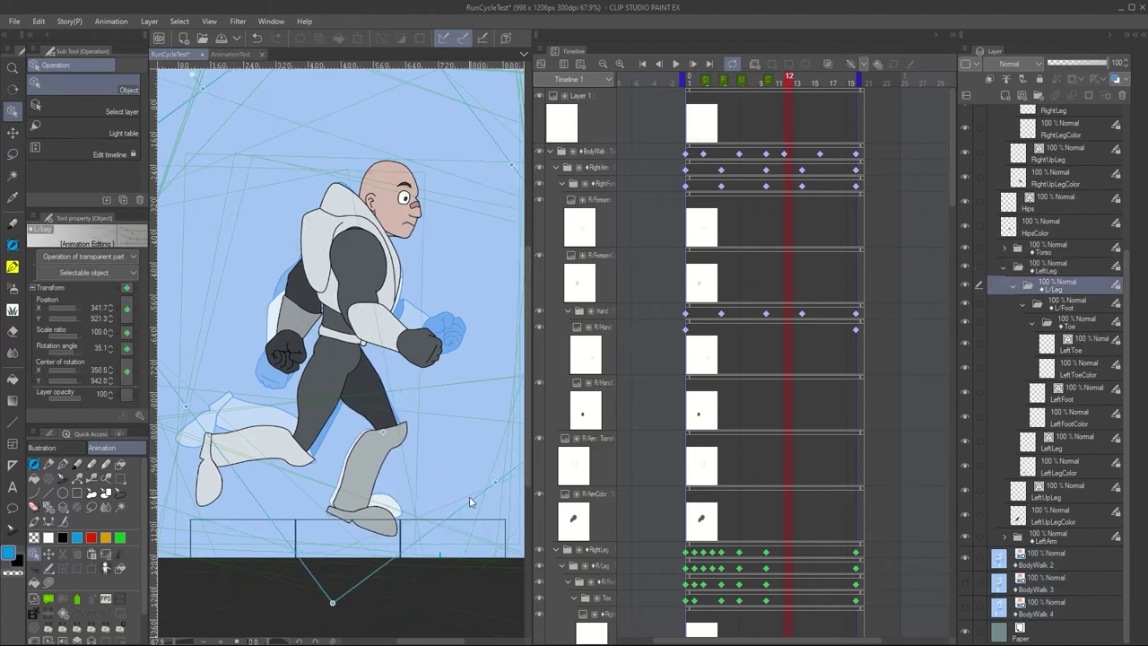
click(1055, 269)
click(1058, 286)
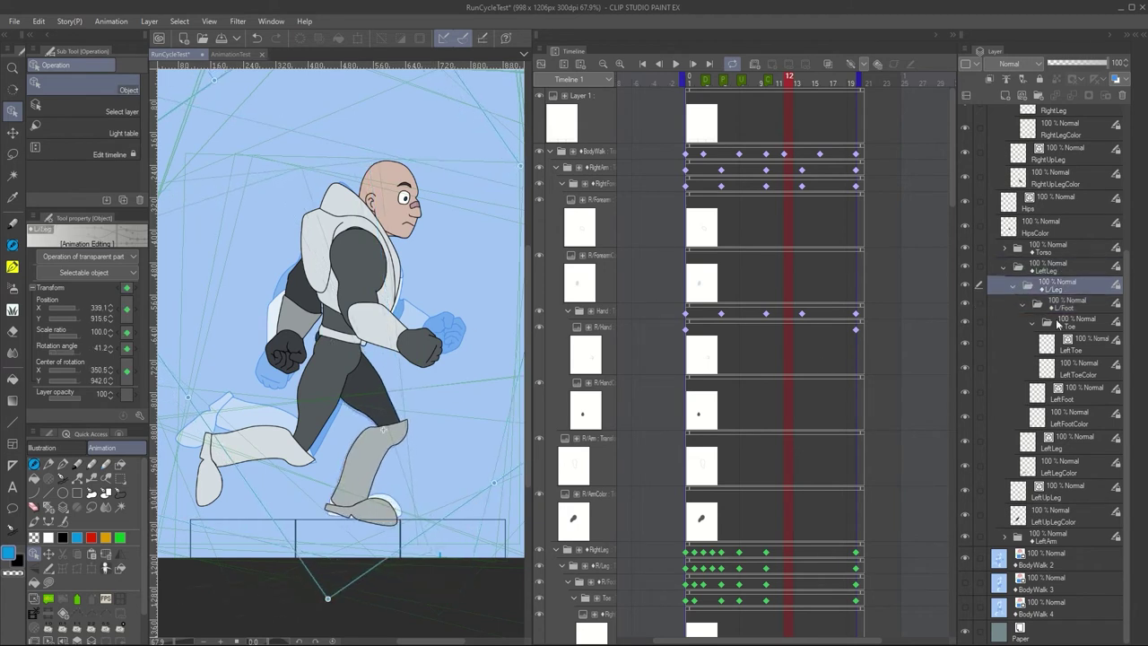
Repose the right leg, lower leg and foot at frame 12 to match the BodyWalk 2 reference, with the toe at 7.5°
click(808, 82)
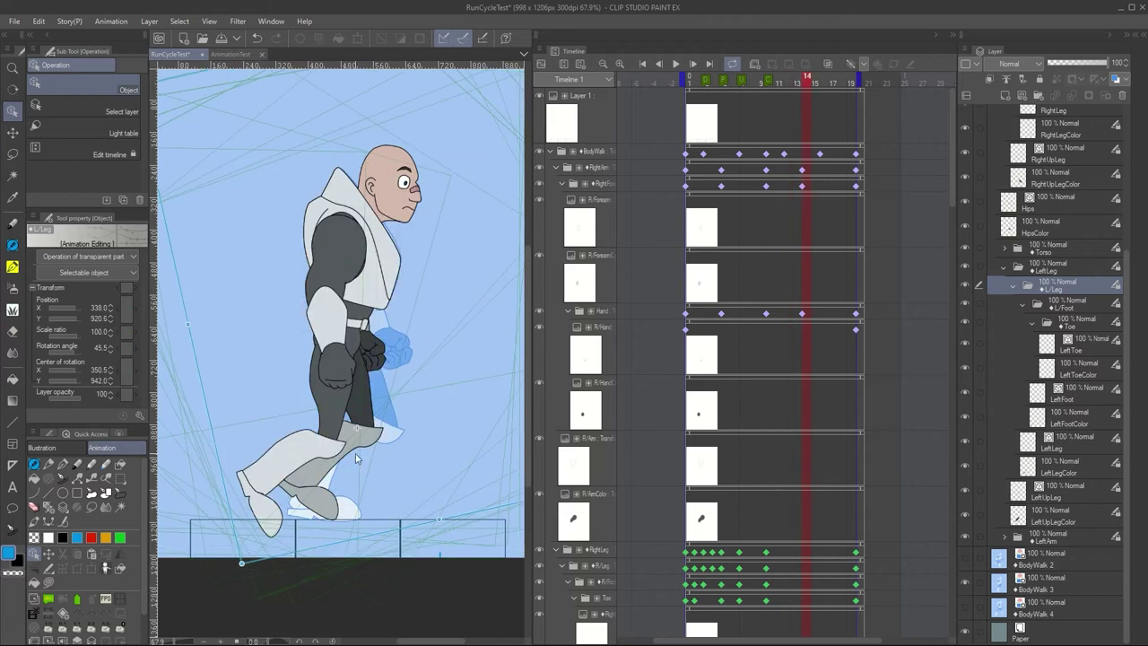
click(788, 82)
click(966, 559)
drag(1127, 296, 1127, 148)
click(1050, 174)
drag(310, 538, 352, 538)
click(1055, 192)
drag(373, 538, 336, 542)
click(1067, 212)
drag(244, 587, 195, 594)
click(1082, 234)
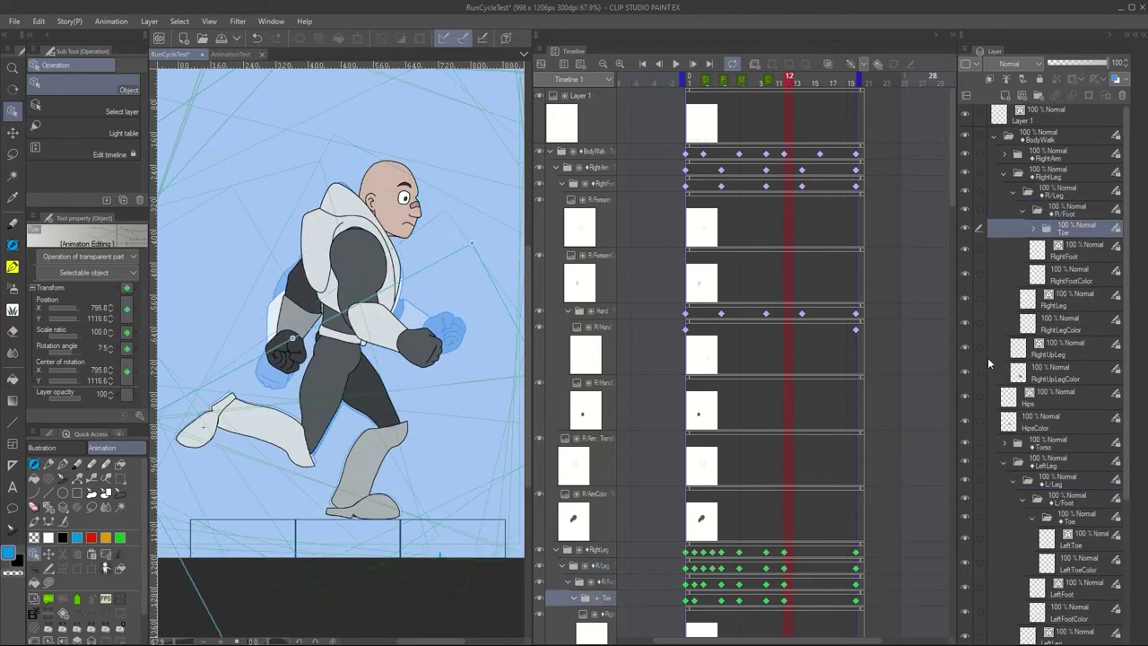
With the left leg hidden, try to match the right leg to the BodyWalk 3 reference at frame 12, setting the toe to 10.8°
scroll(990, 362, down, 5)
click(965, 560)
click(965, 267)
drag(1127, 271, 1128, 148)
click(1052, 134)
drag(251, 602, 471, 570)
click(1068, 150)
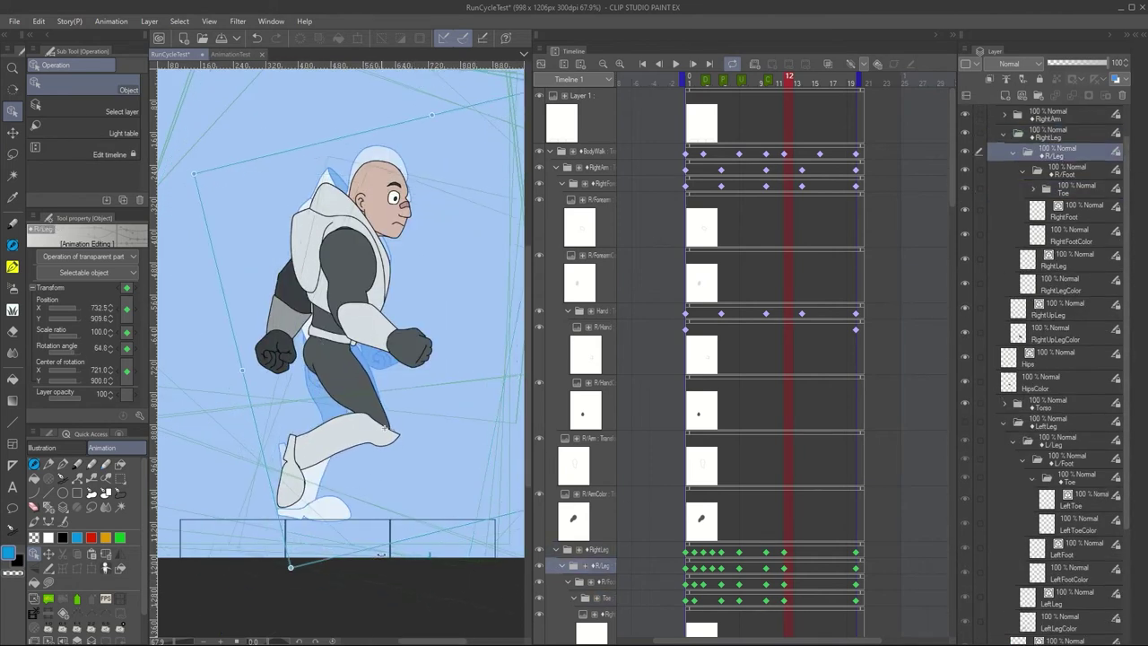
click(1071, 169)
click(1081, 187)
Show the left leg again and try to match it and its lower leg to the BodyWalk 3 reference at frame 12
scroll(966, 269, down, 4)
click(966, 269)
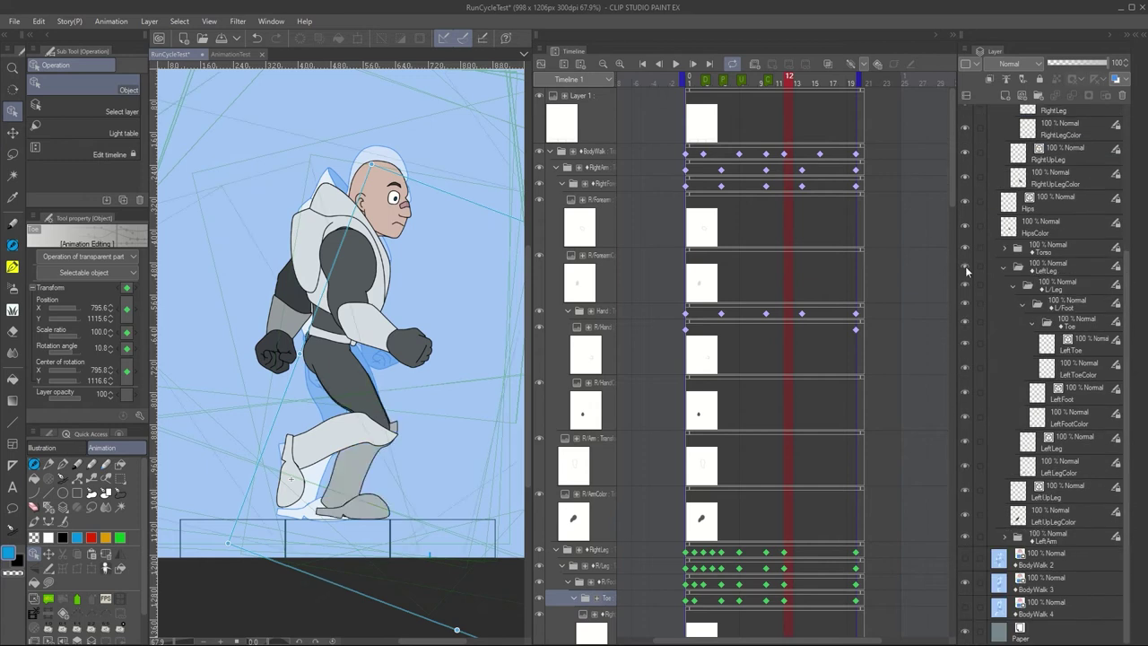
click(1057, 267)
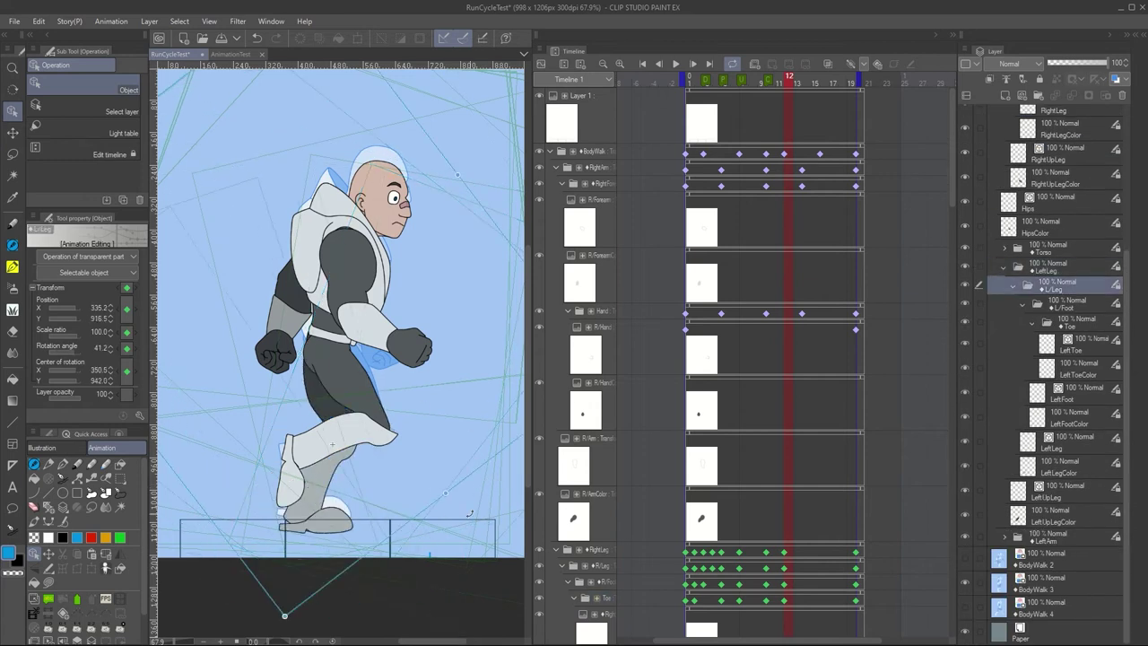
mouse_move(466, 484)
mouse_down()
mouse_move(469, 499)
mouse_move(440, 504)
mouse_move(459, 500)
mouse_up()
click(1054, 287)
At frame 14, repose the right leg, lower leg and foot to match the BodyWalk 3 reference, with the toe at 6.2°
mouse_move(811, 79)
mouse_down()
mouse_move(779, 81)
mouse_move(806, 79)
mouse_up()
scroll(1058, 215, up, 4)
click(1064, 158)
drag(345, 574, 399, 570)
click(1062, 177)
click(1064, 195)
click(1074, 213)
drag(1126, 219, 1125, 351)
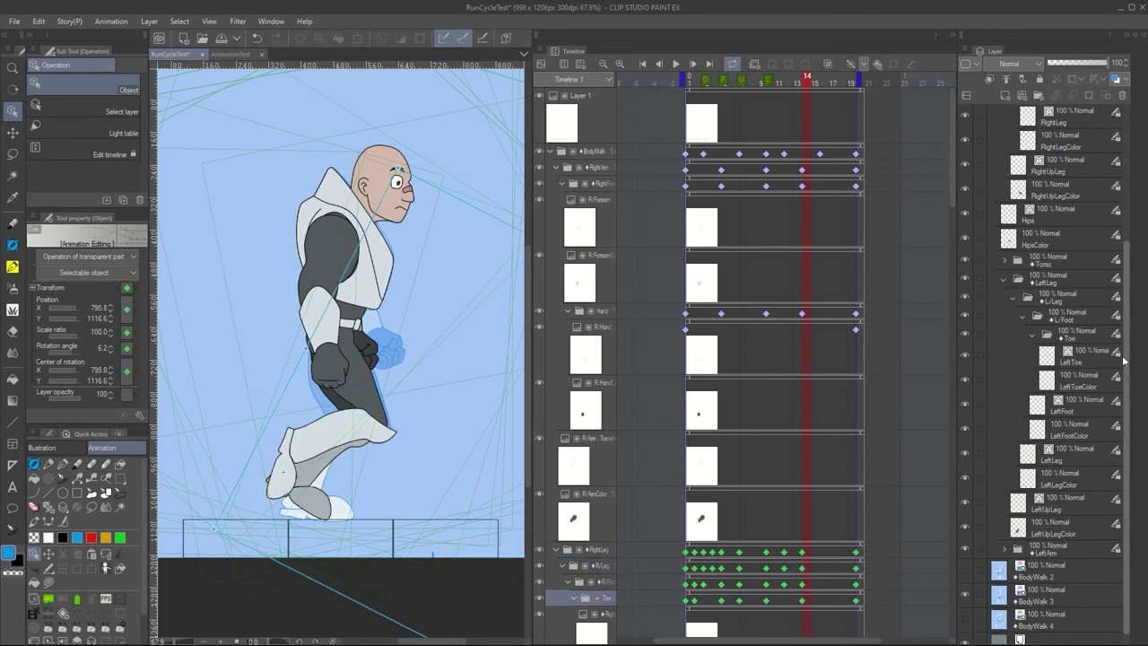
At frame 14, repose the left leg, lower leg and foot to match the BodyWalk 3 reference, with the leg at -48.4°
click(1058, 267)
drag(508, 428, 504, 480)
click(1058, 285)
drag(400, 537, 434, 482)
click(1064, 304)
drag(387, 563, 391, 558)
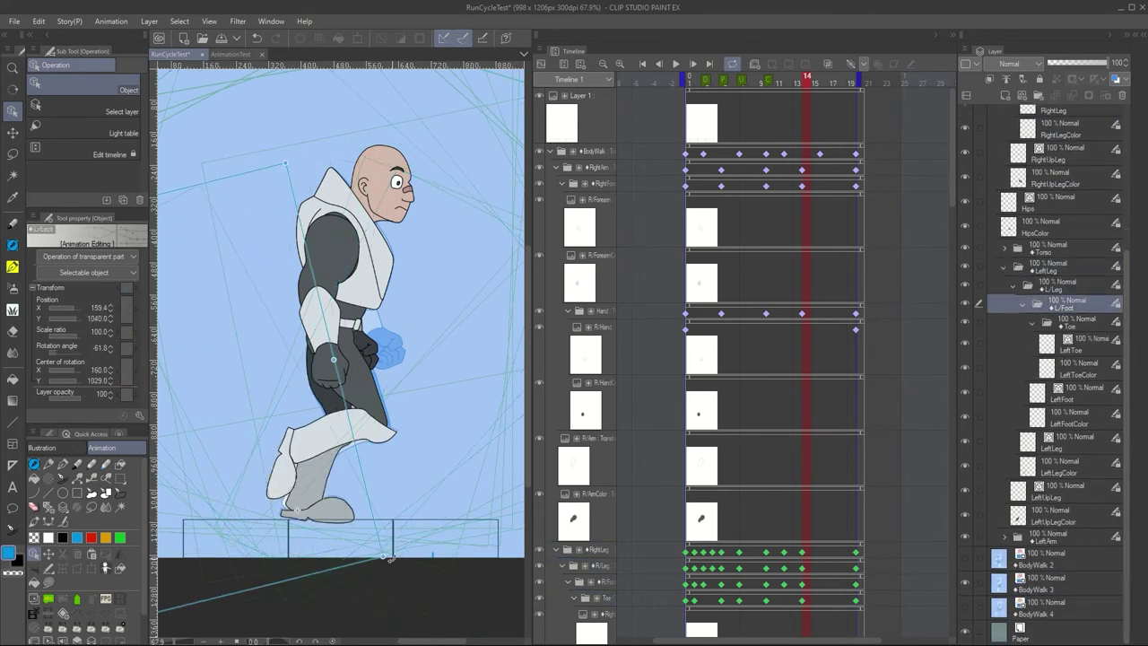
click(1066, 268)
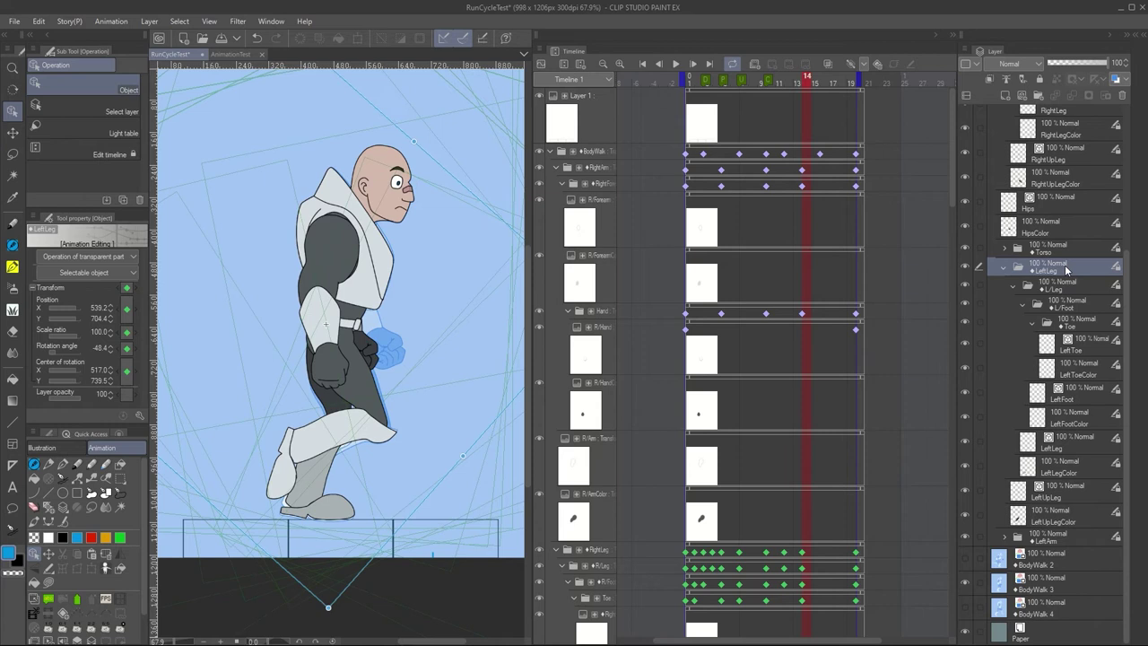
At frame 16, show the BodyWalk 4 reference instead of BodyWalk 3 and match the left leg and lower leg to it
click(824, 84)
click(965, 608)
click(965, 584)
drag(421, 345, 418, 359)
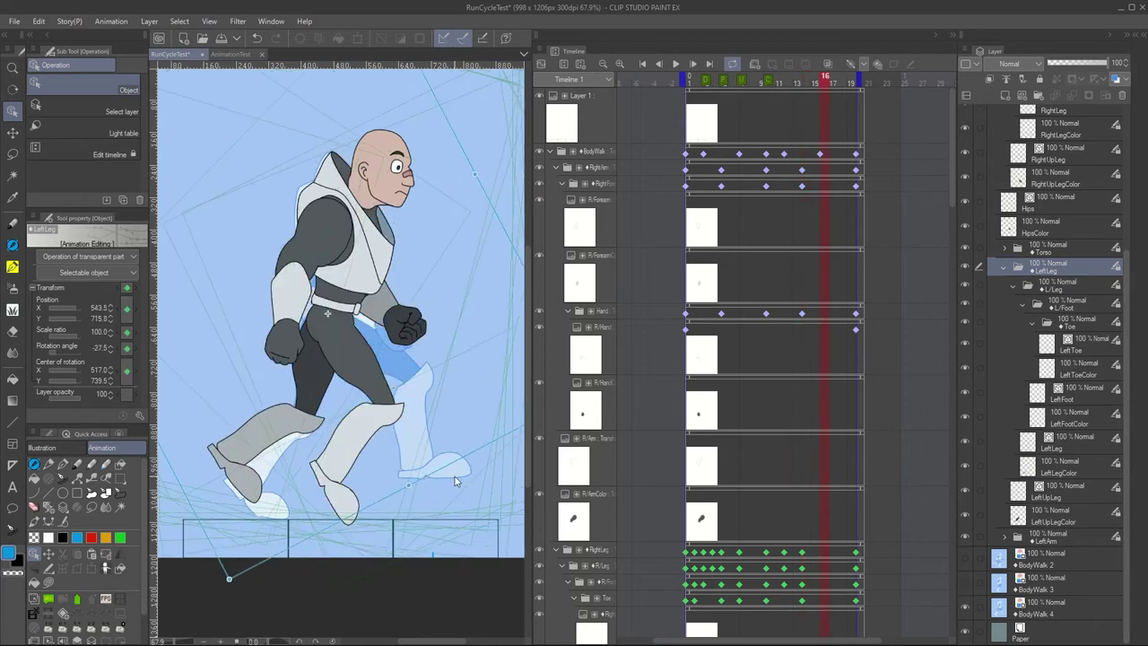
click(1057, 285)
drag(400, 538, 447, 502)
click(329, 321)
Repose the right leg, lower leg and foot at frame 16 to match the BodyWalk 4 reference
click(1057, 193)
click(1064, 213)
click(1065, 232)
key(alt+bracketright)
key(alt+bracketright)
Scrub and play back the run cycle with a widened canvas area to check the leg motion
click(795, 80)
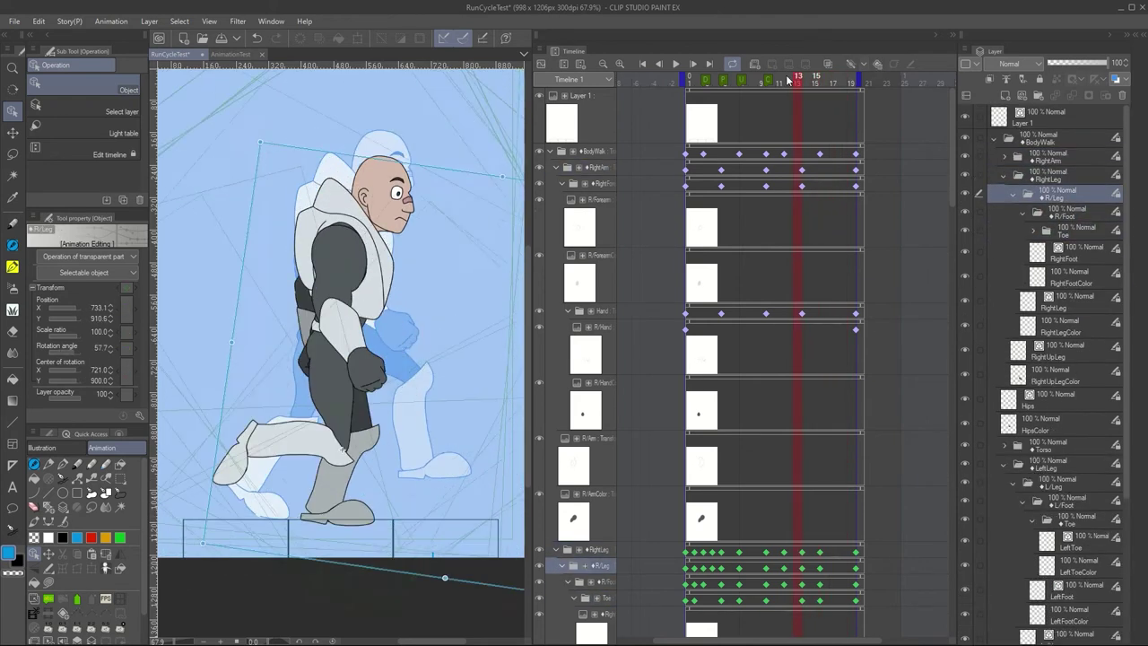
click(370, 500)
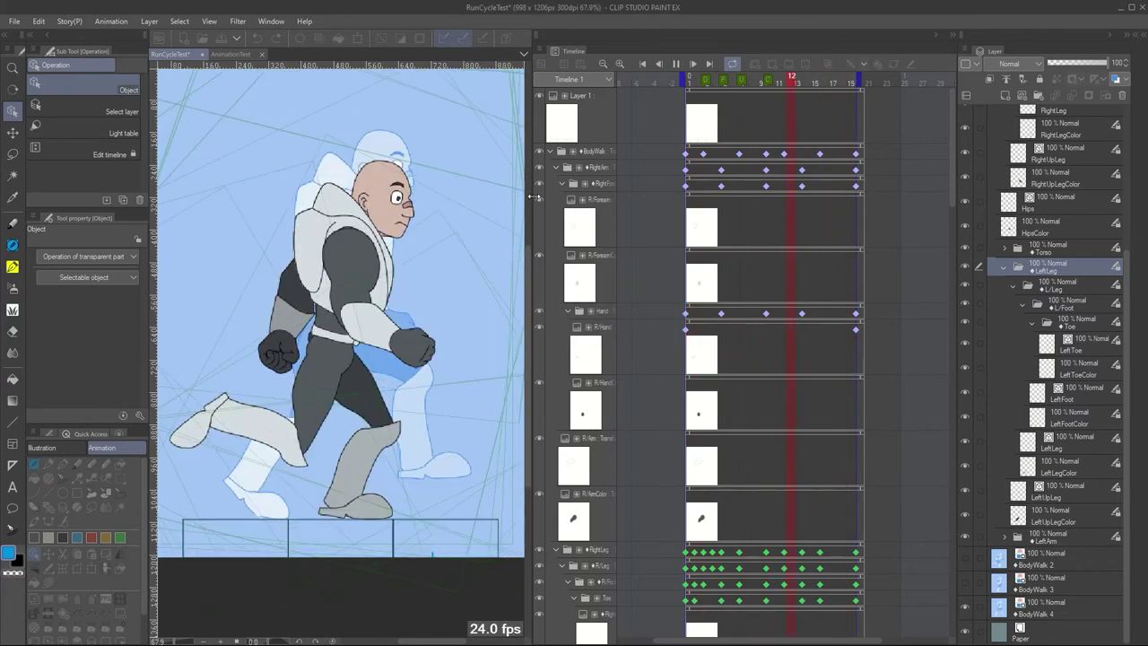
drag(532, 195, 622, 191)
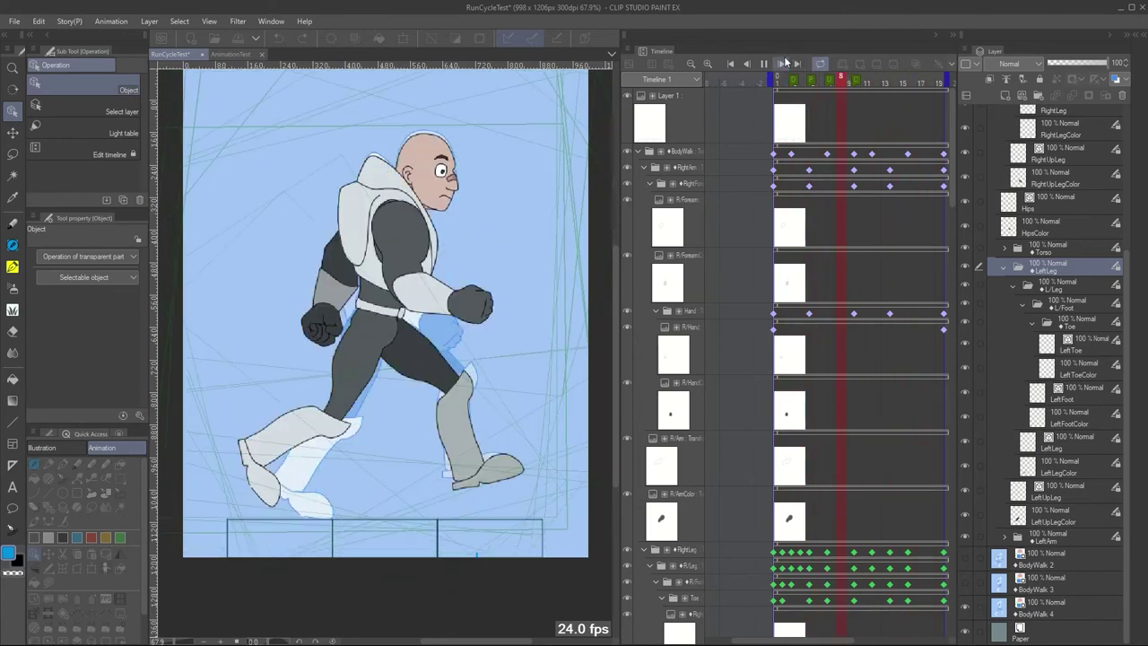
click(763, 63)
At frame 11, rotate the left foot to -47.7° and raise the whole left leg to Y 706.1
drag(781, 82, 868, 80)
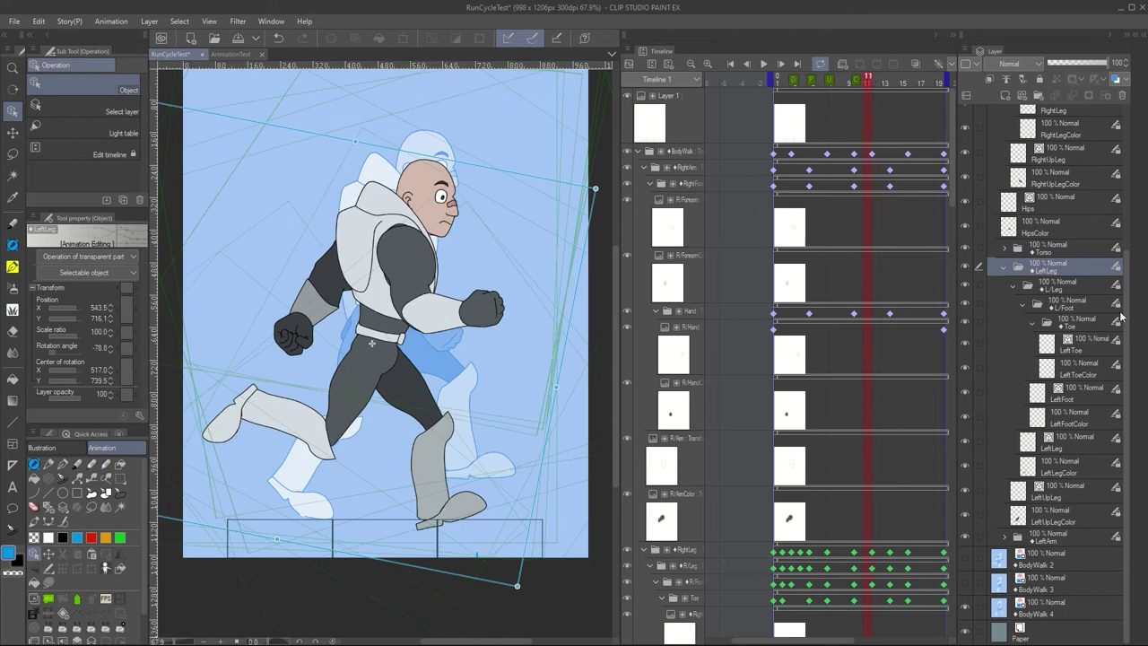
click(1076, 307)
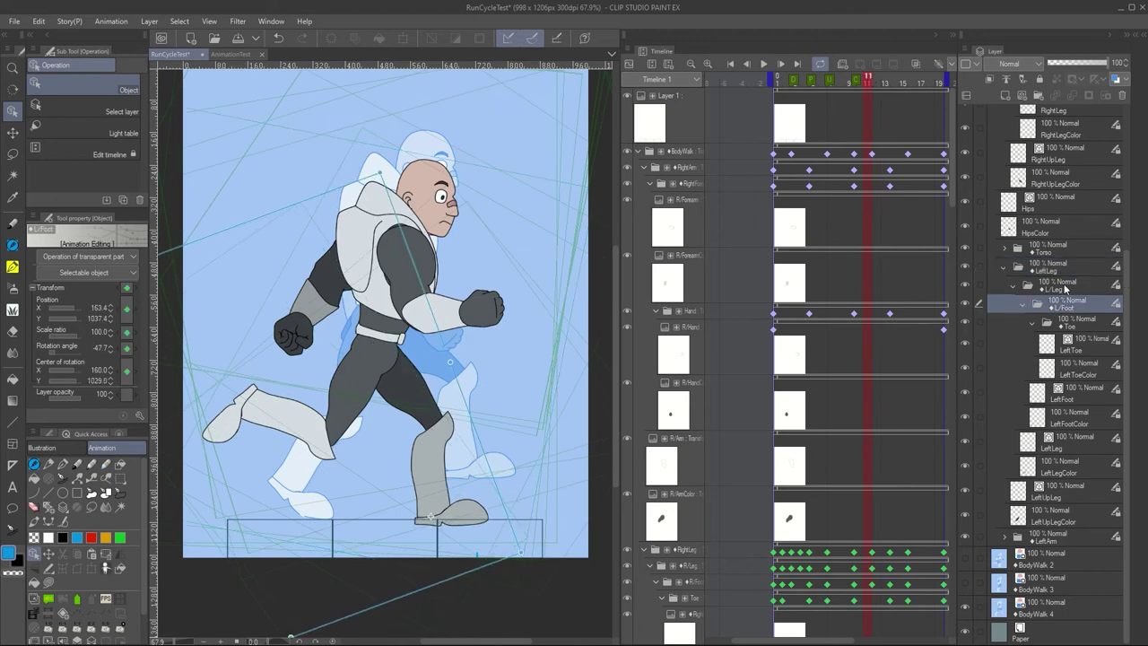
click(1066, 287)
click(1059, 267)
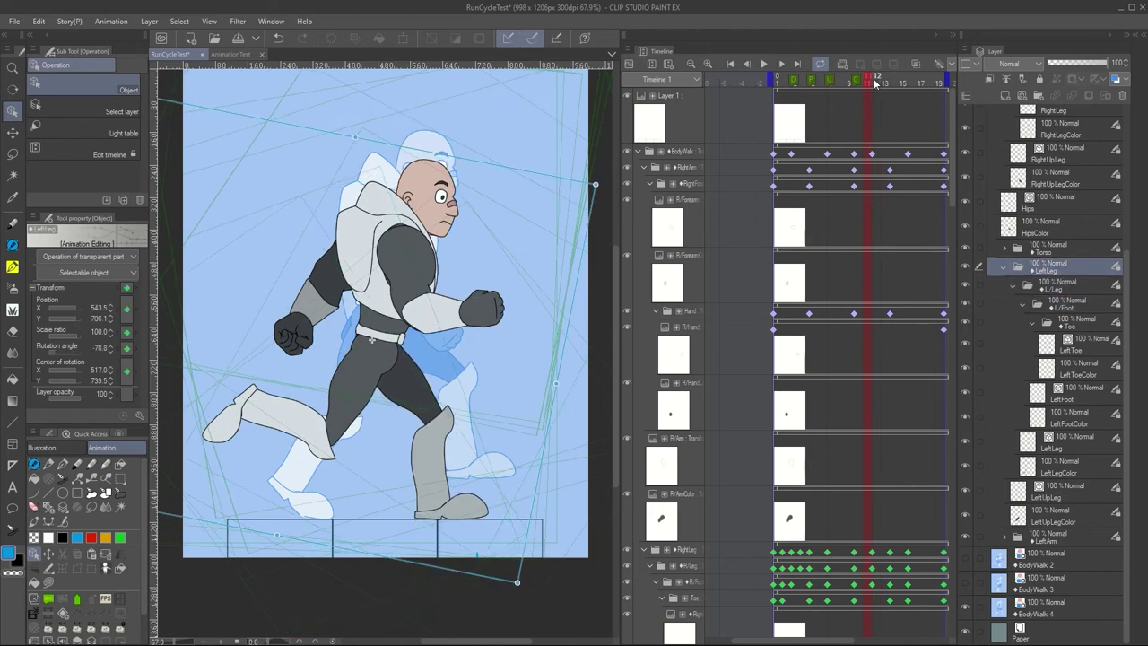
Rotate the right foot to -3.7° at frame 15 and play back the cycle to check it
drag(875, 83, 905, 79)
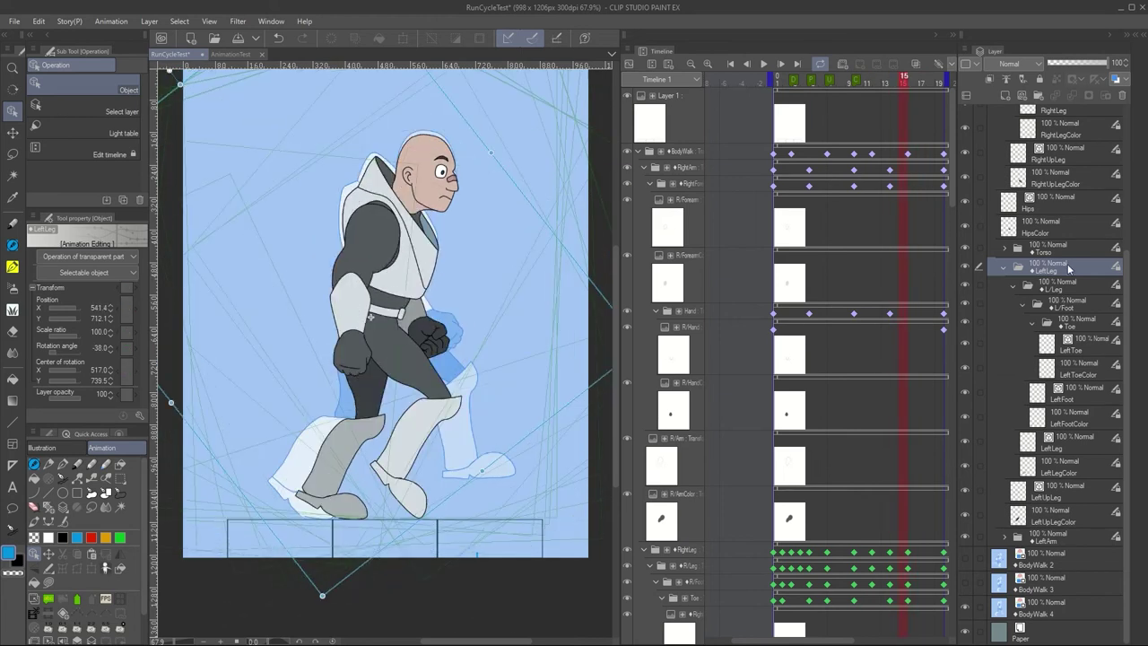
scroll(1069, 266, up, 3)
click(1070, 196)
click(1068, 214)
drag(556, 497, 556, 459)
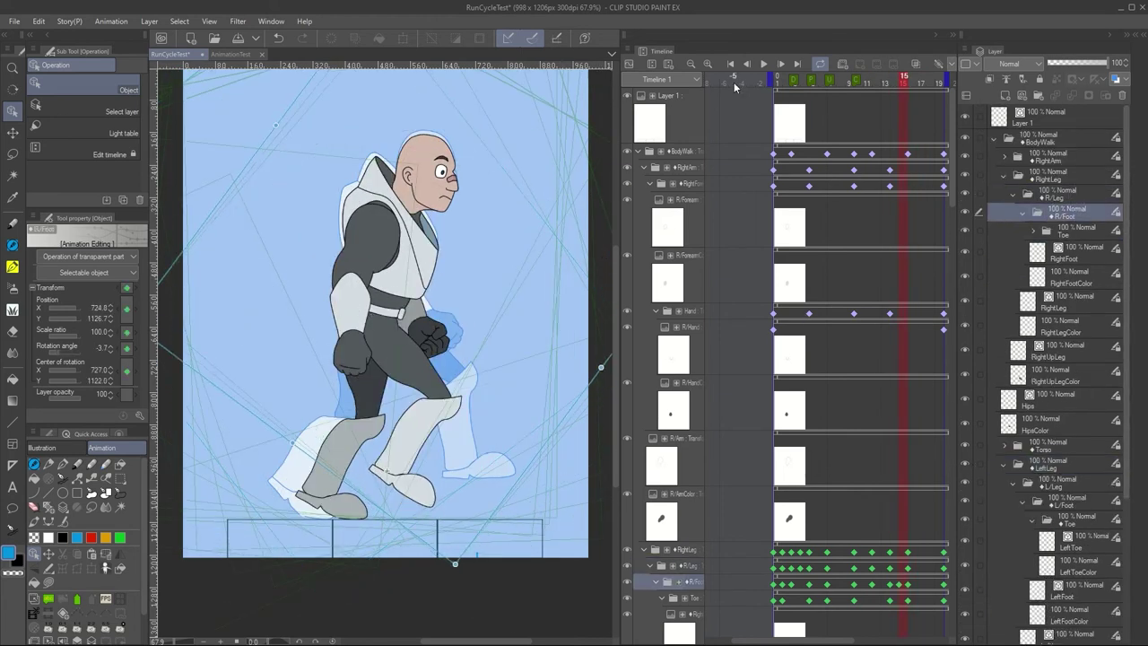
click(763, 64)
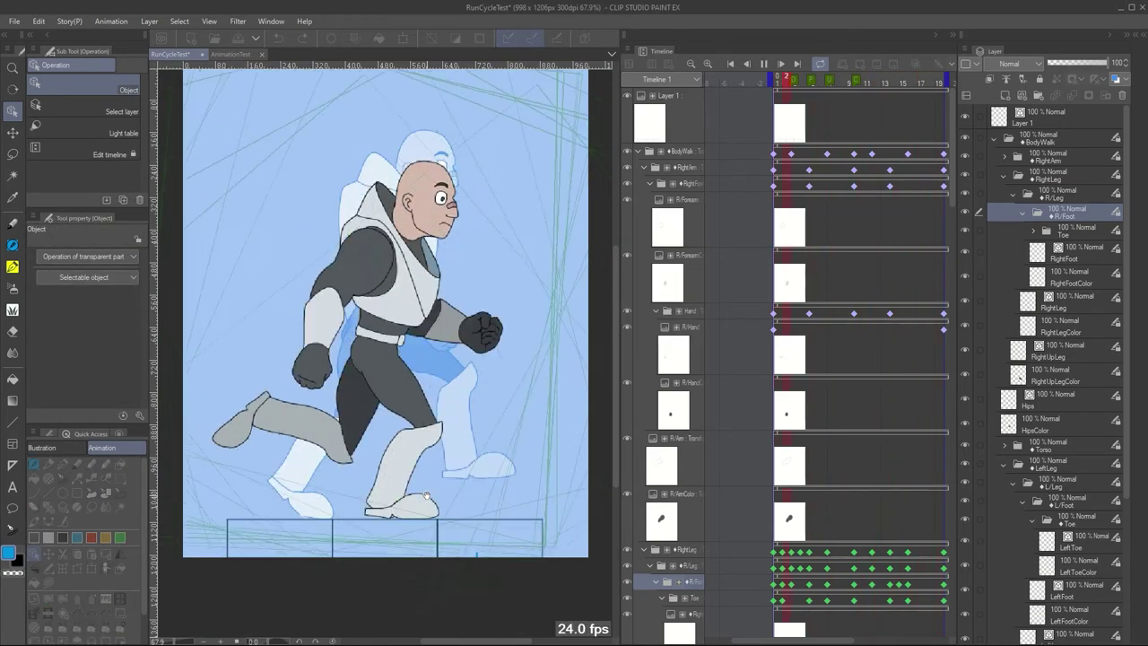
key(Return)
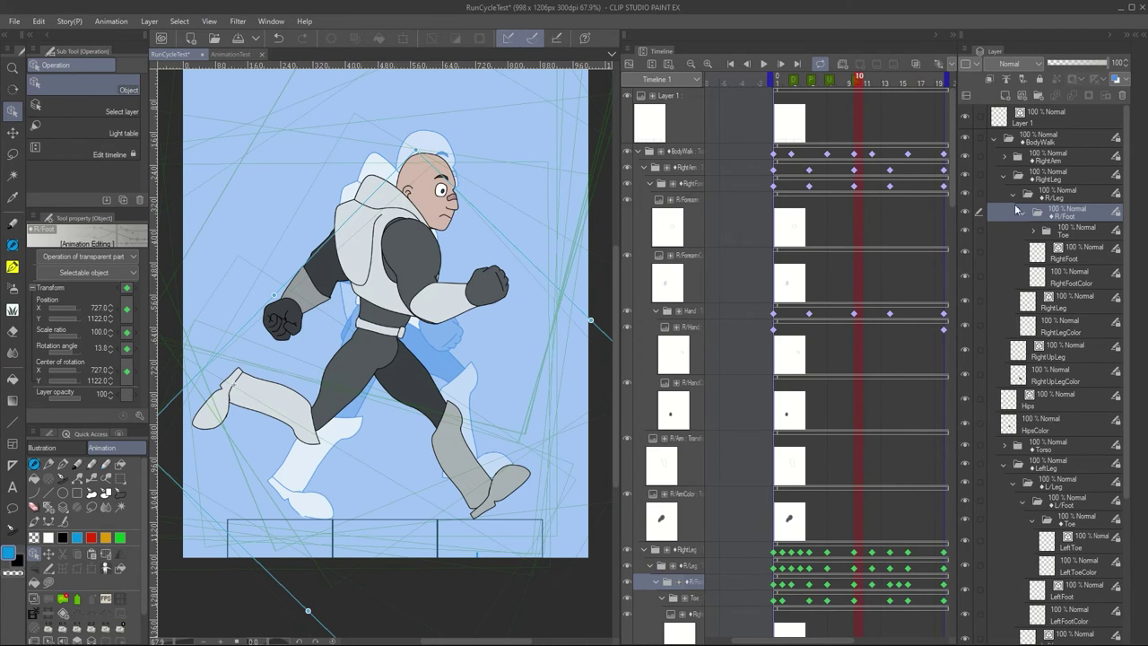
Collapse both leg folders, expand the Torso folder and delete the BodyWalk 2, 3 and 4 reference copies
click(1004, 178)
click(1004, 263)
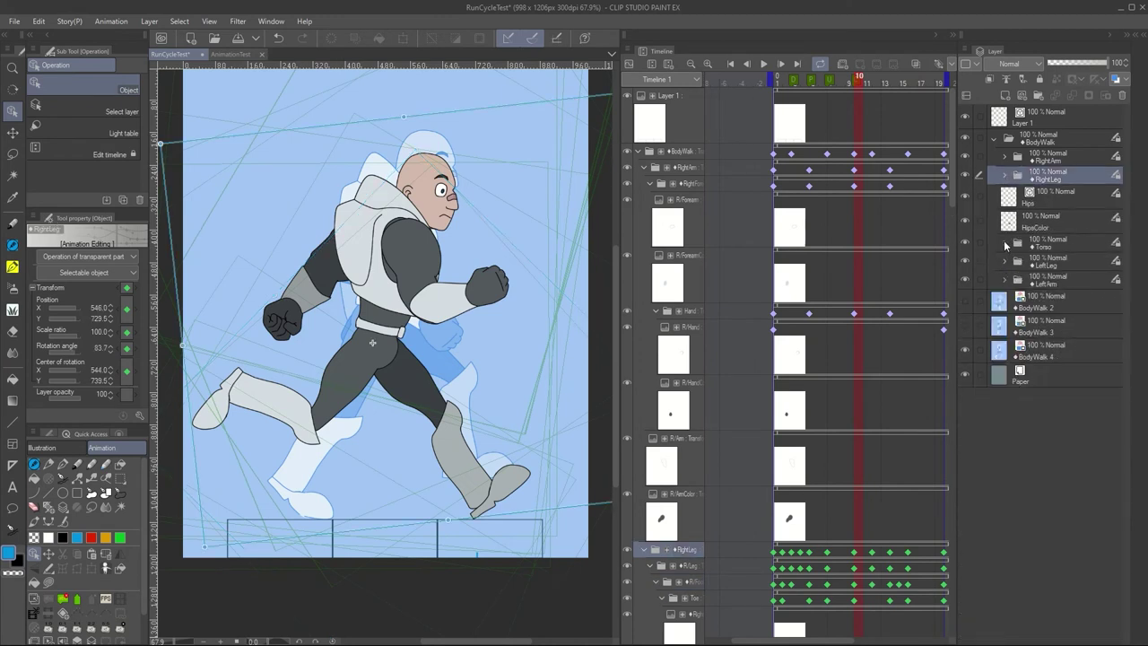
click(1004, 242)
click(1058, 480)
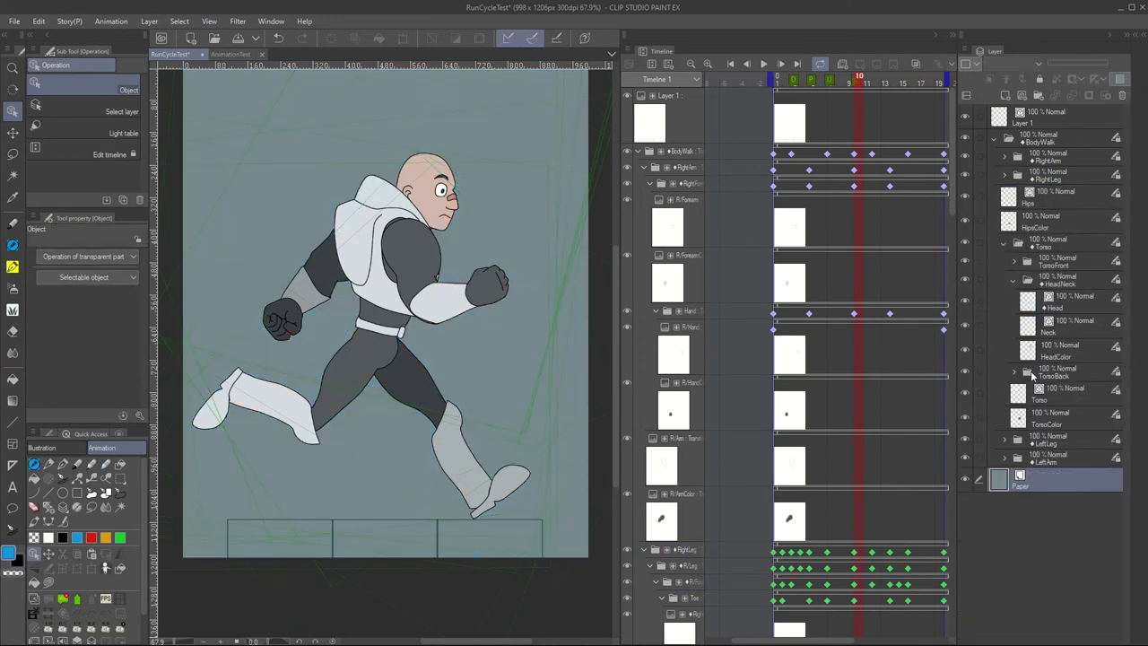
Keyframe a head bob on the HeadNeck folder, lowering it to Y 447.0 at frame 3 and raising it to Y 420.0 at frame 7
click(1054, 278)
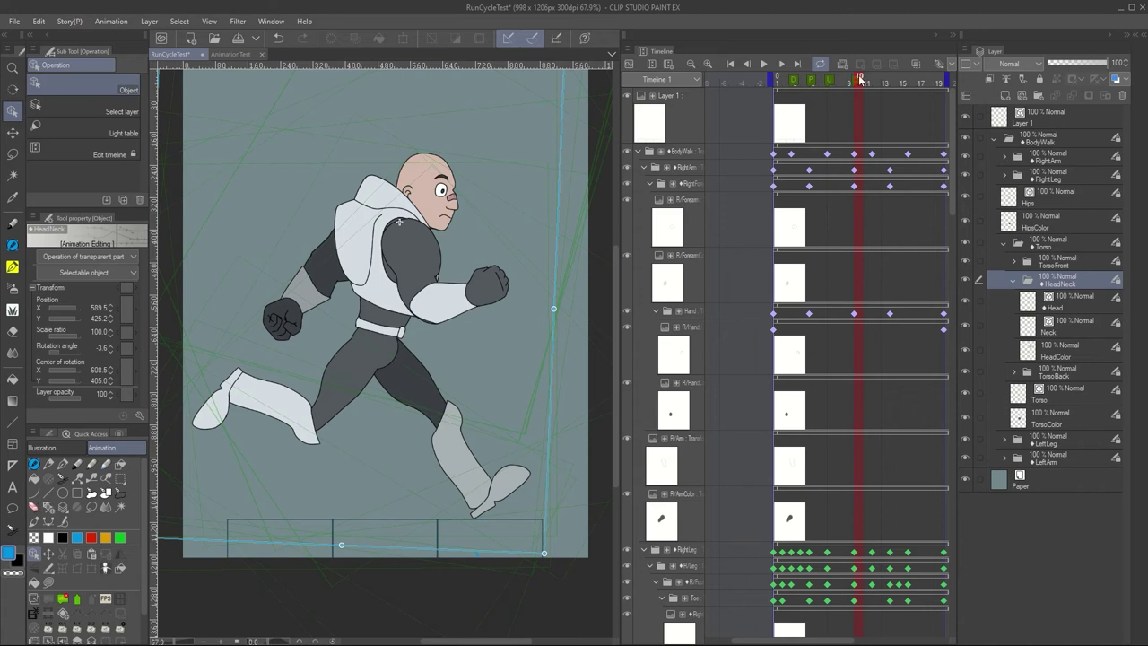
drag(780, 81, 795, 81)
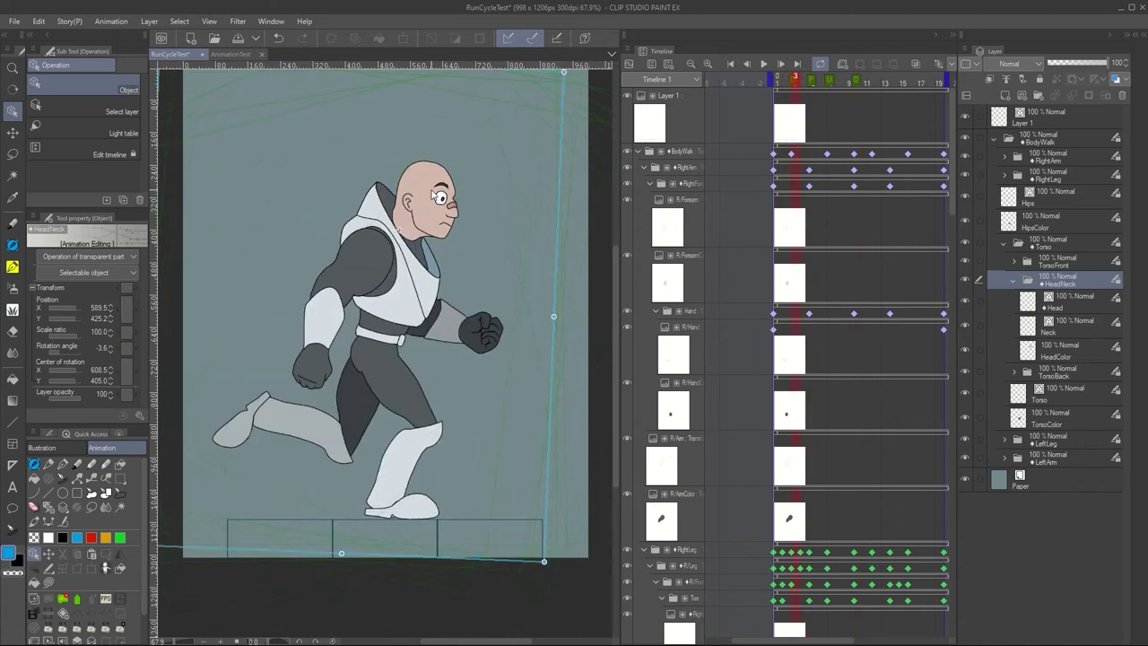
drag(561, 199, 566, 207)
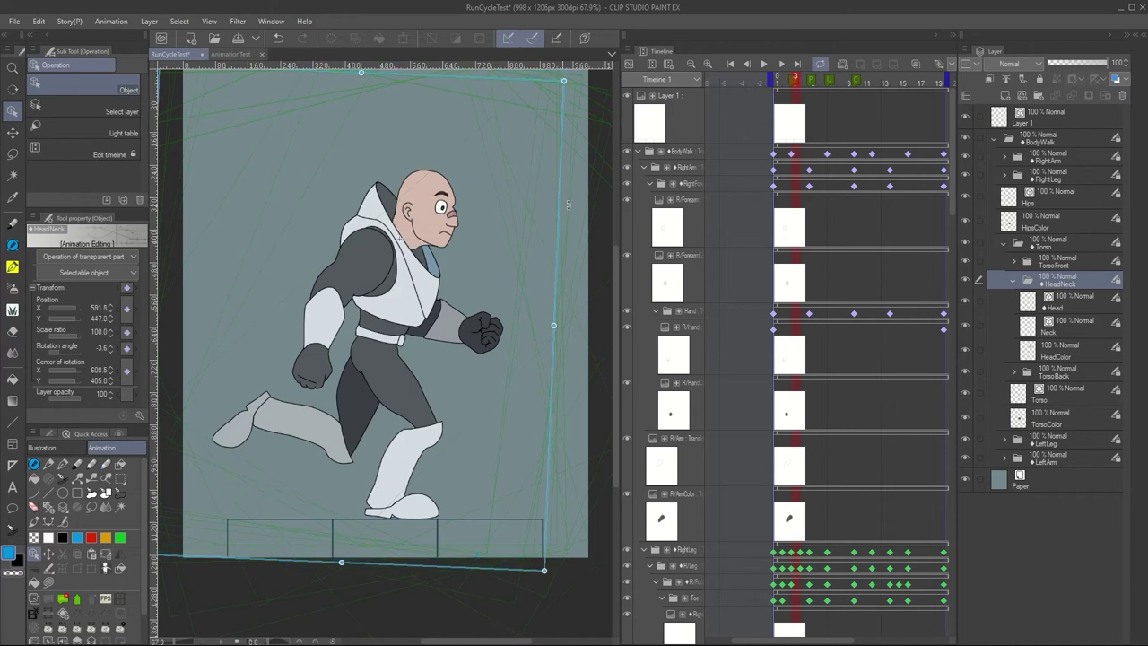
drag(953, 171, 938, 358)
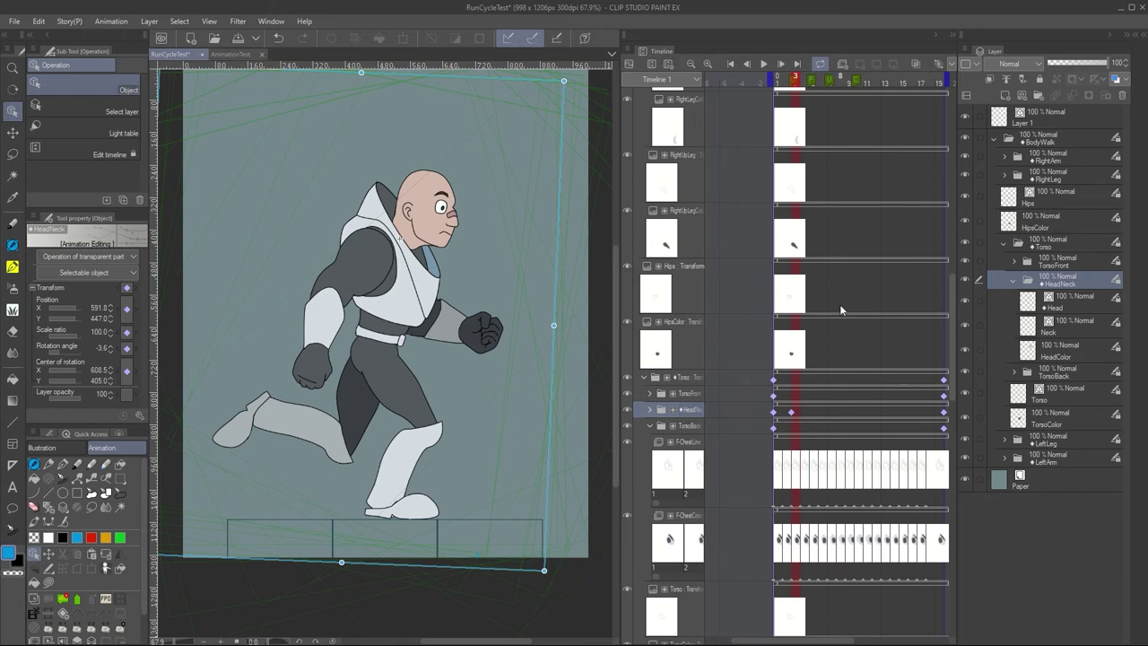
click(828, 84)
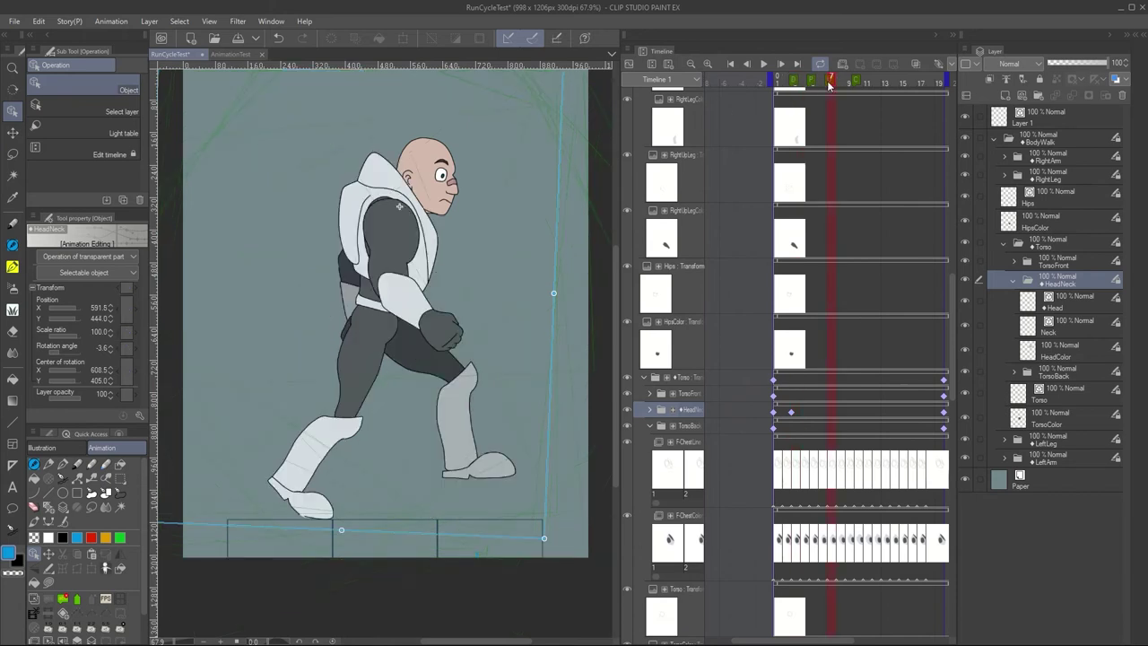
drag(553, 162, 553, 152)
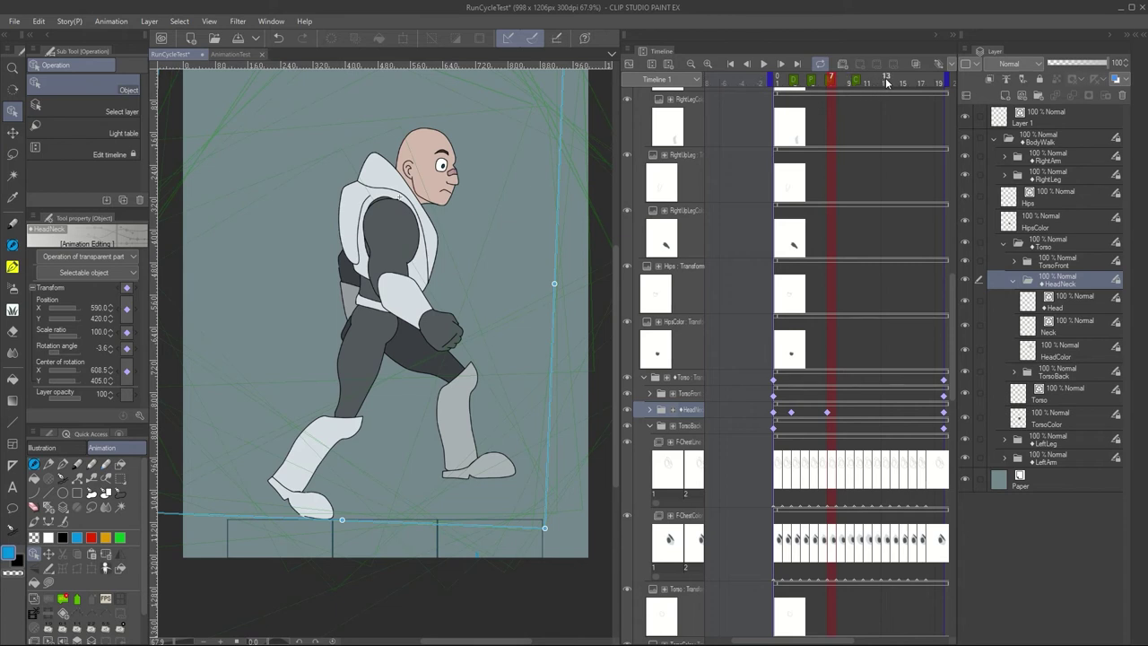
Copy the HeadNeck keyframe from frame 3 to frame 12
click(881, 82)
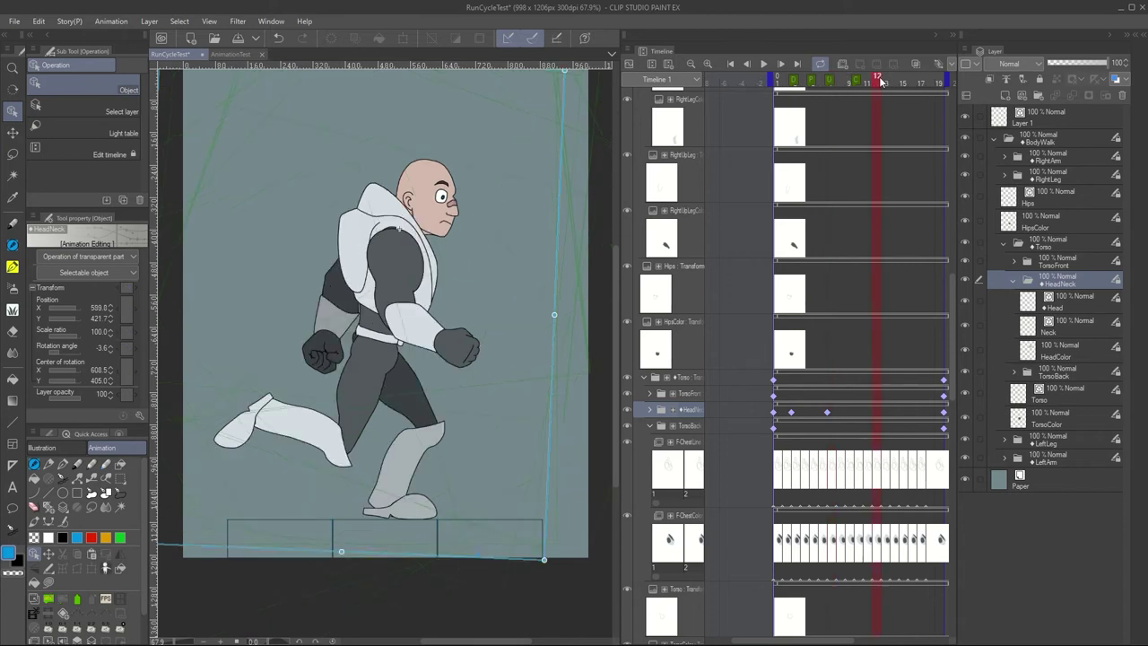
click(792, 415)
right_click(791, 415)
click(852, 217)
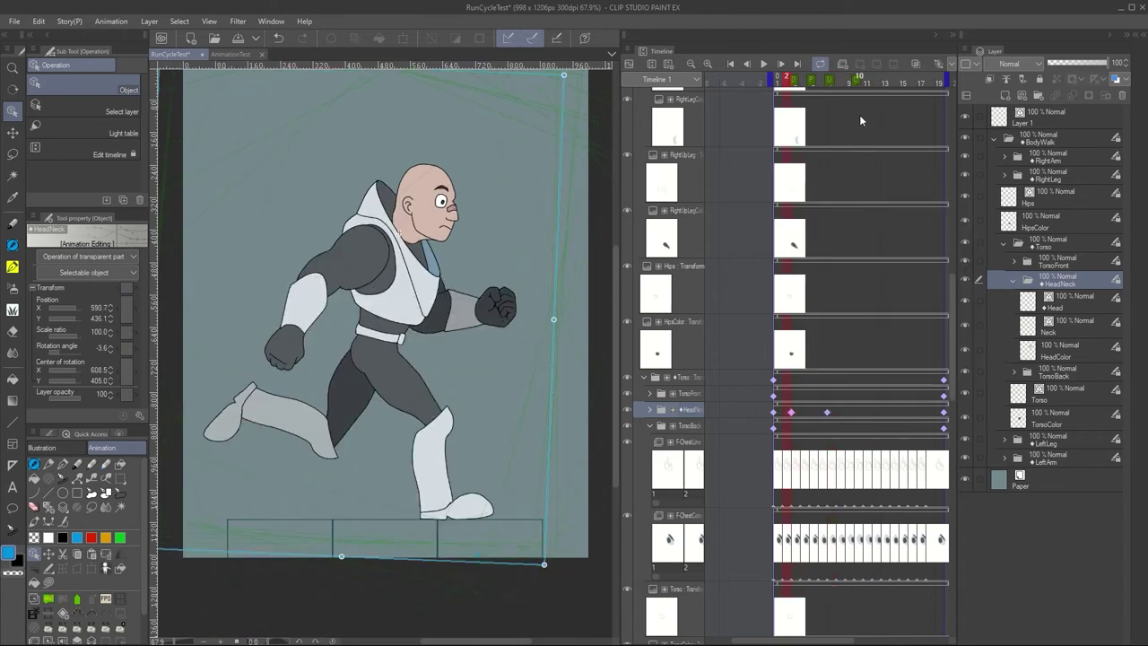
click(872, 410)
right_click(872, 411)
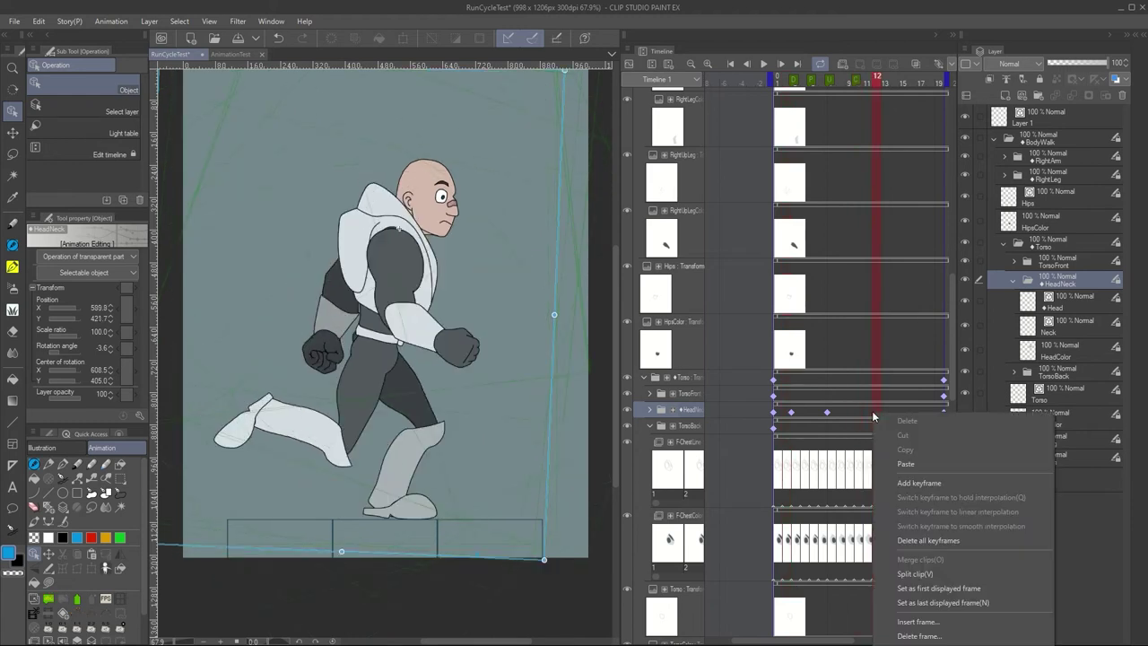
click(908, 466)
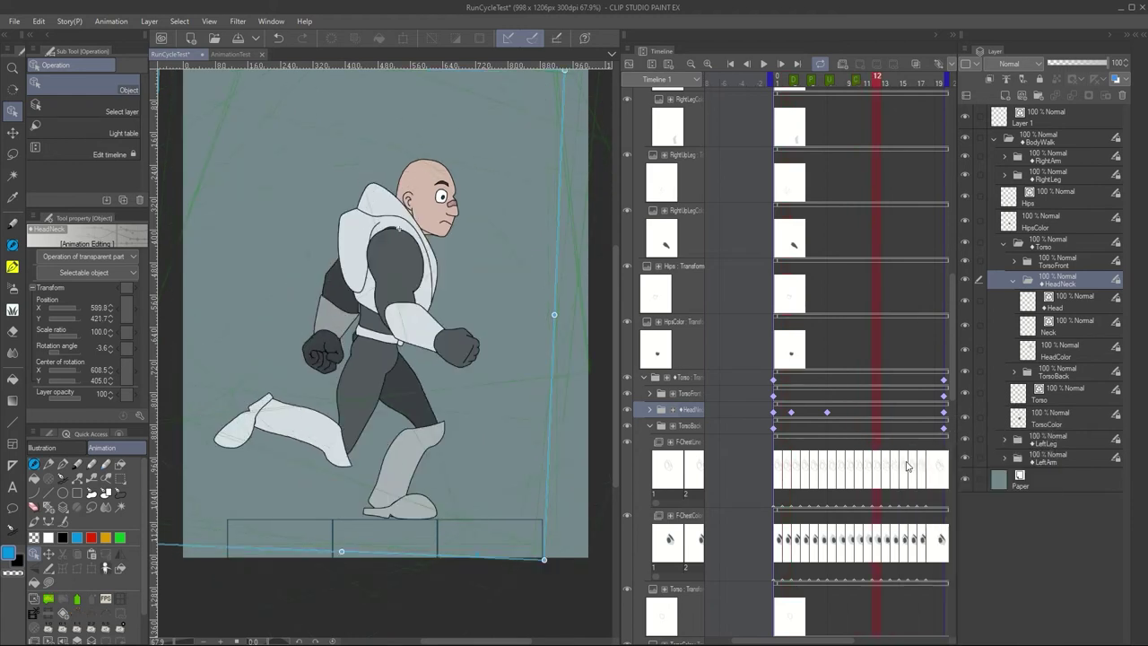
Duplicate the HeadNeck keyframe from frame 7 at frame 16
click(827, 414)
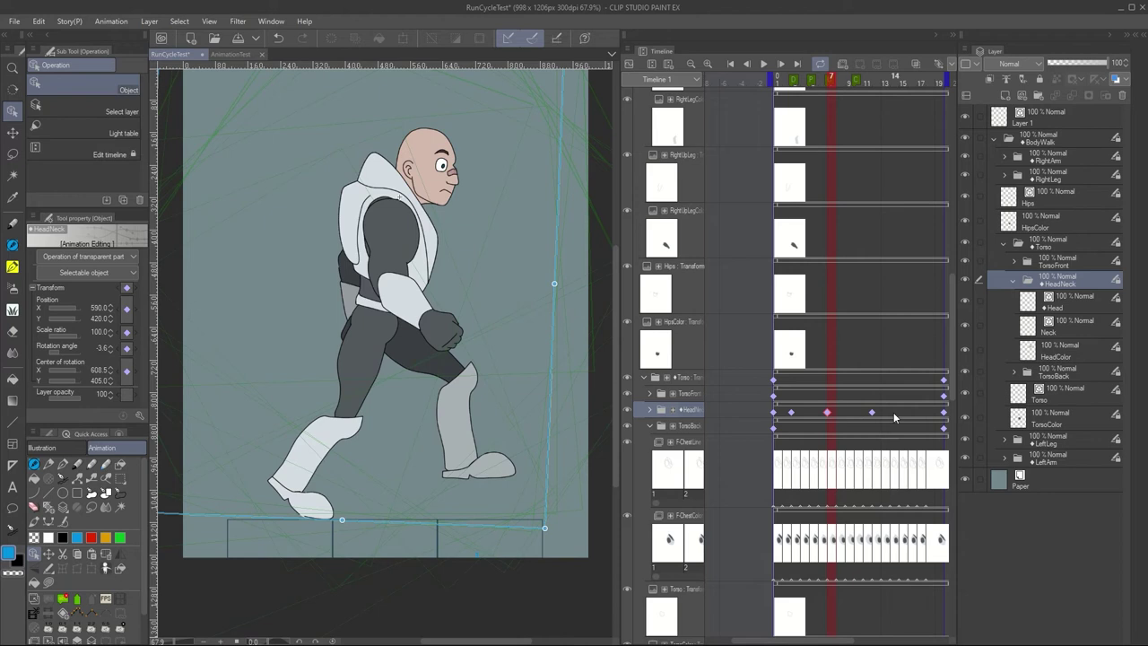
click(906, 413)
click(827, 414)
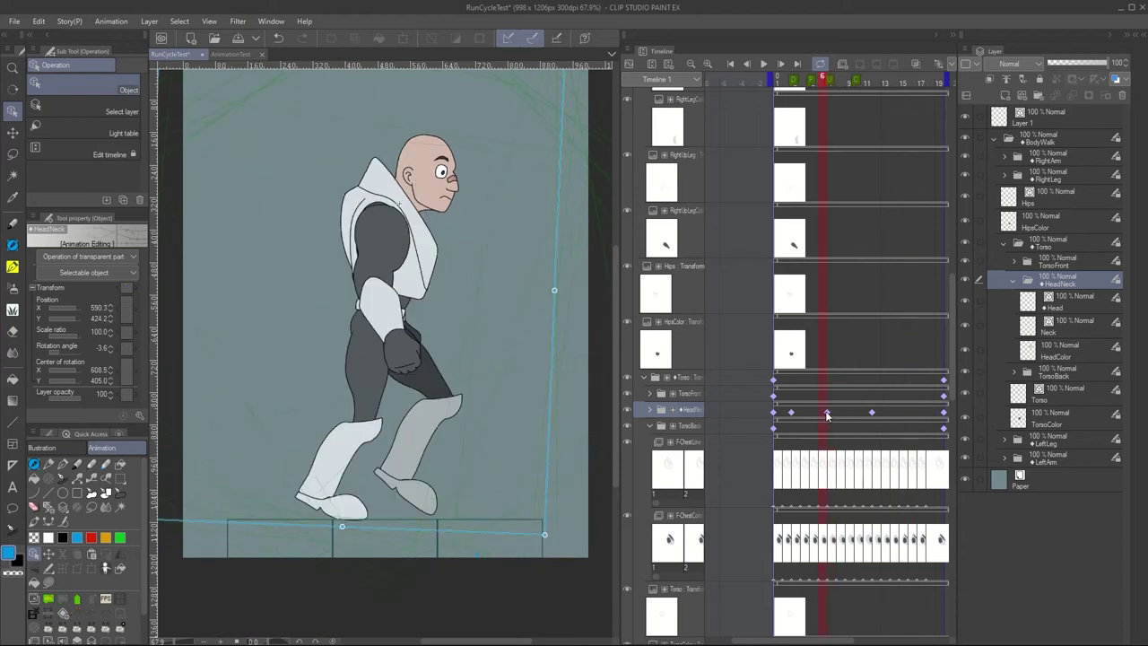
click(828, 414)
right_click(827, 415)
click(893, 216)
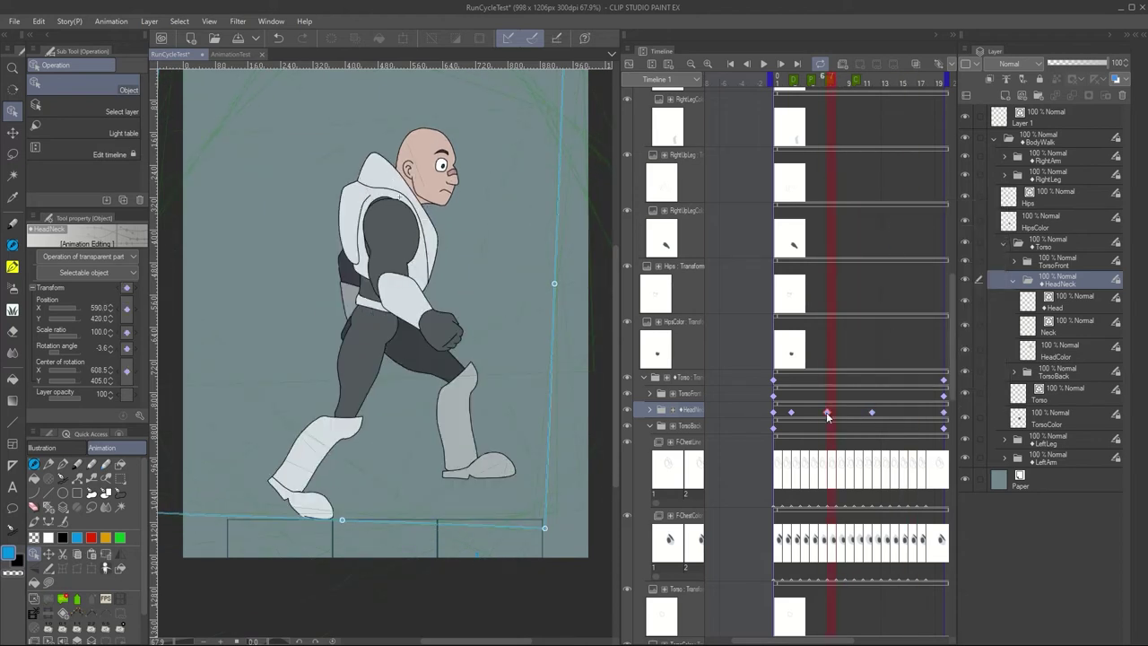
drag(827, 413, 911, 414)
click(911, 413)
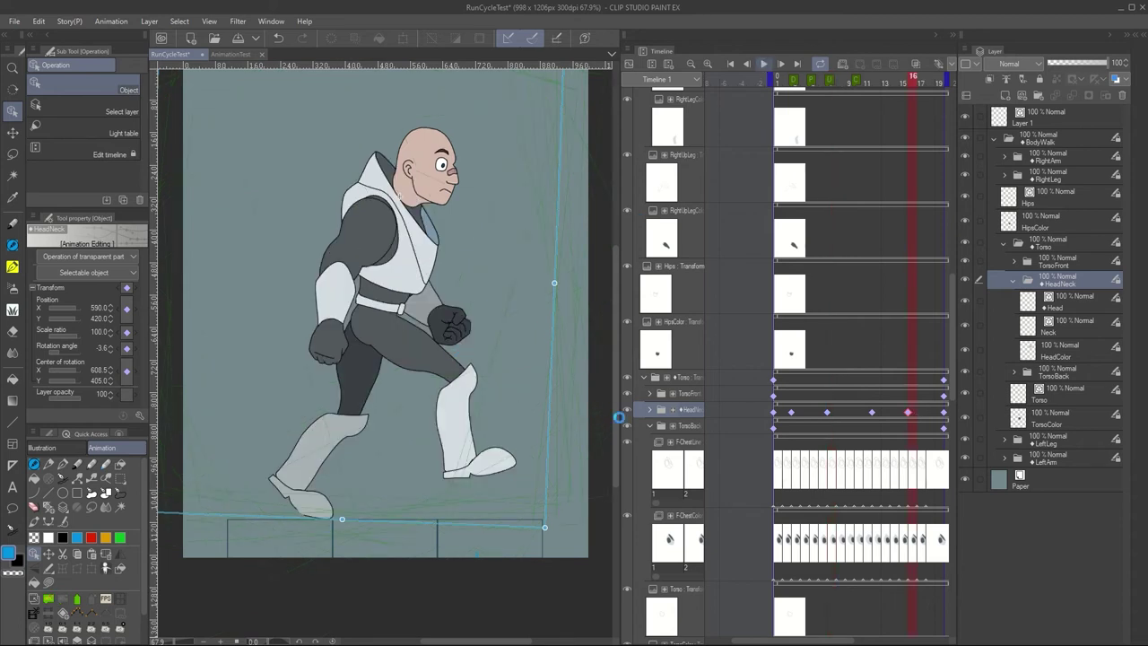
Play back the run cycle with the head bob and save the RunCycleTest file
key(space)
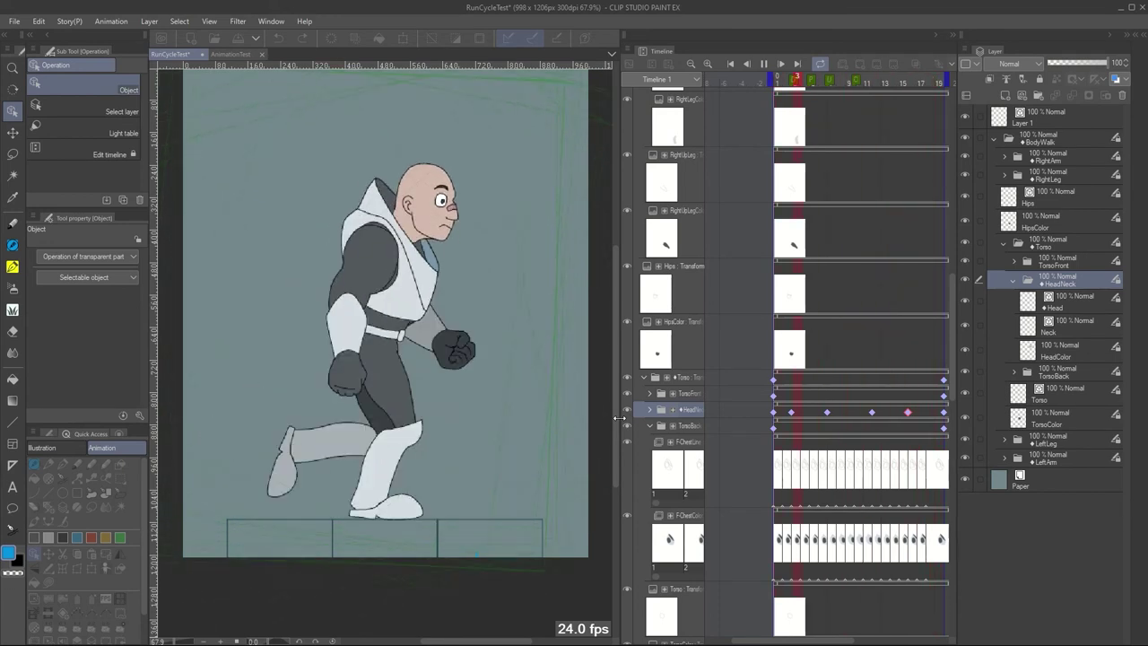
click(795, 80)
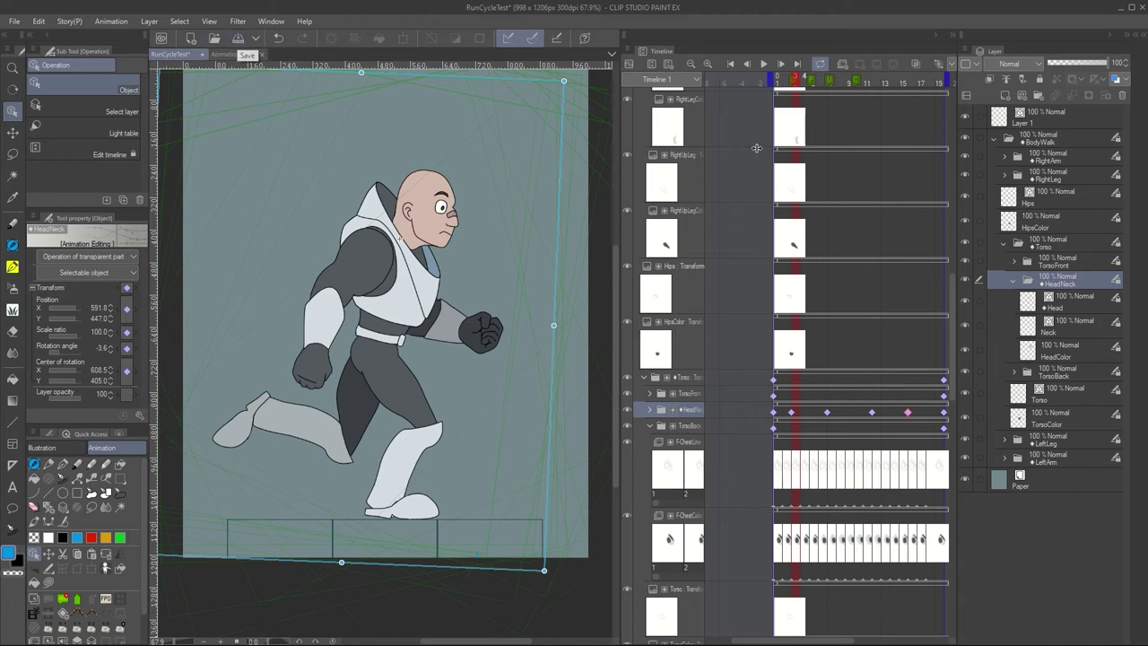
click(240, 42)
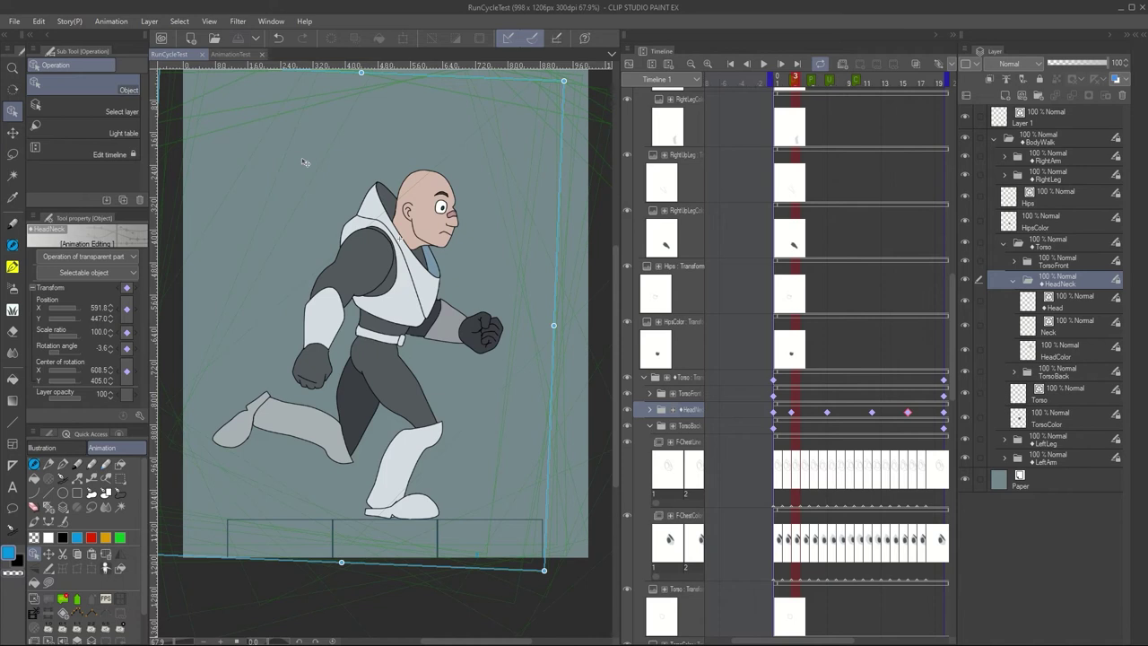
Switch to the AnimationTest document, preview its camera animation and return to the first frame
click(231, 54)
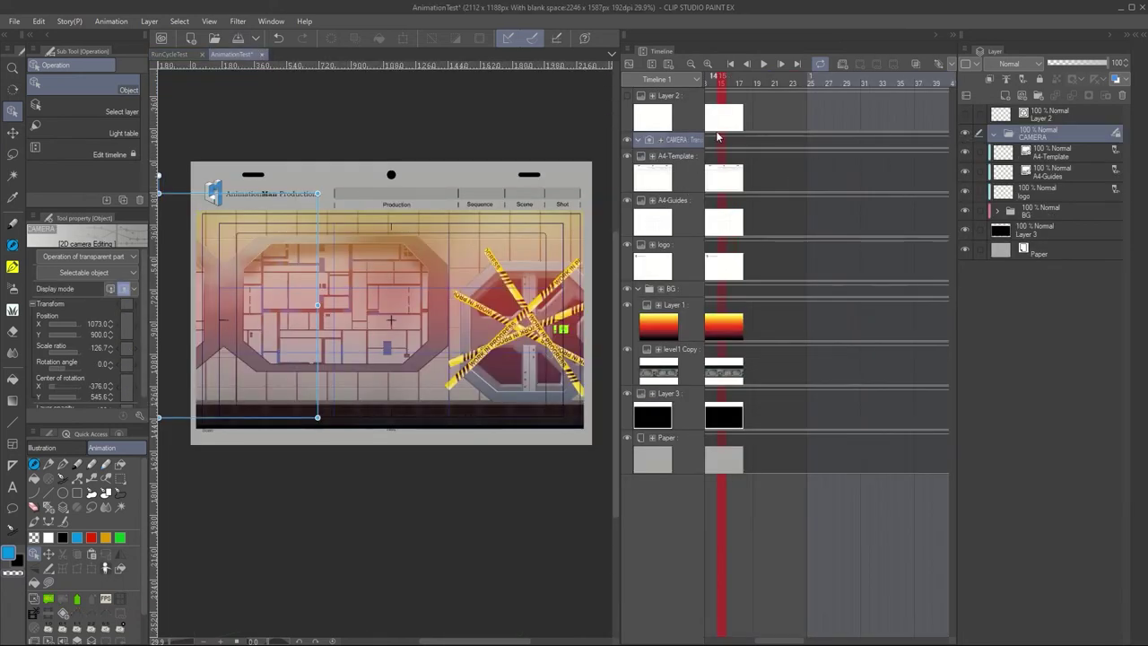
click(765, 65)
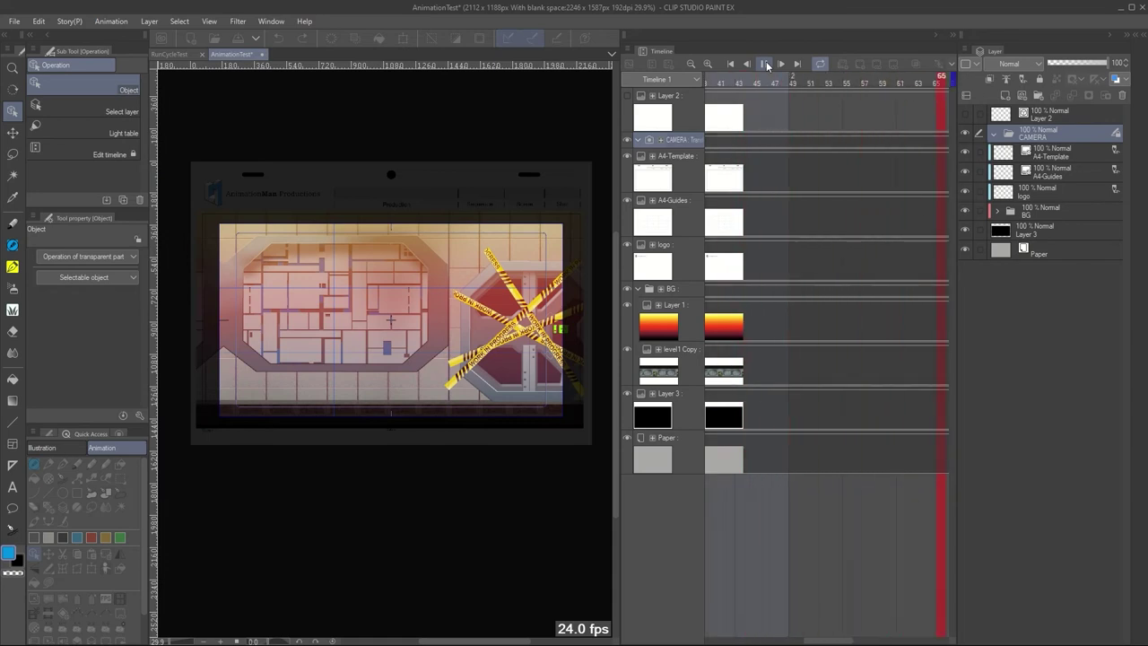
click(765, 65)
click(730, 64)
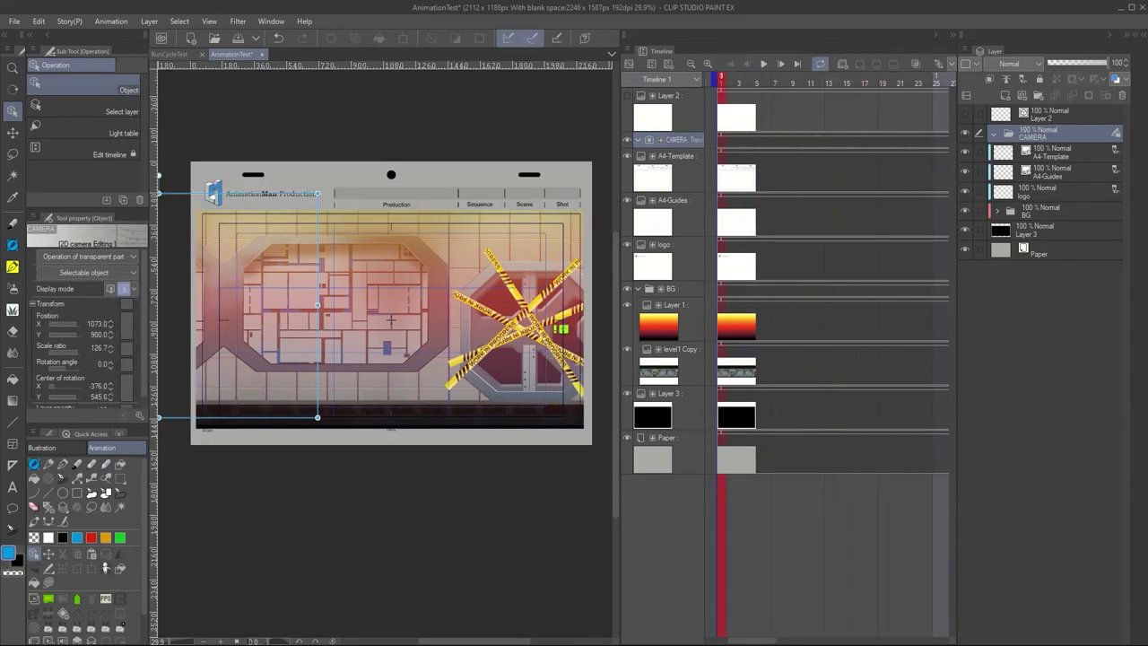
Import RunCycleTest.clip as a file object in the CAMERA folder, scrub its animation to frame 13 and return to frame 1
click(14, 21)
mouse_move(93, 239)
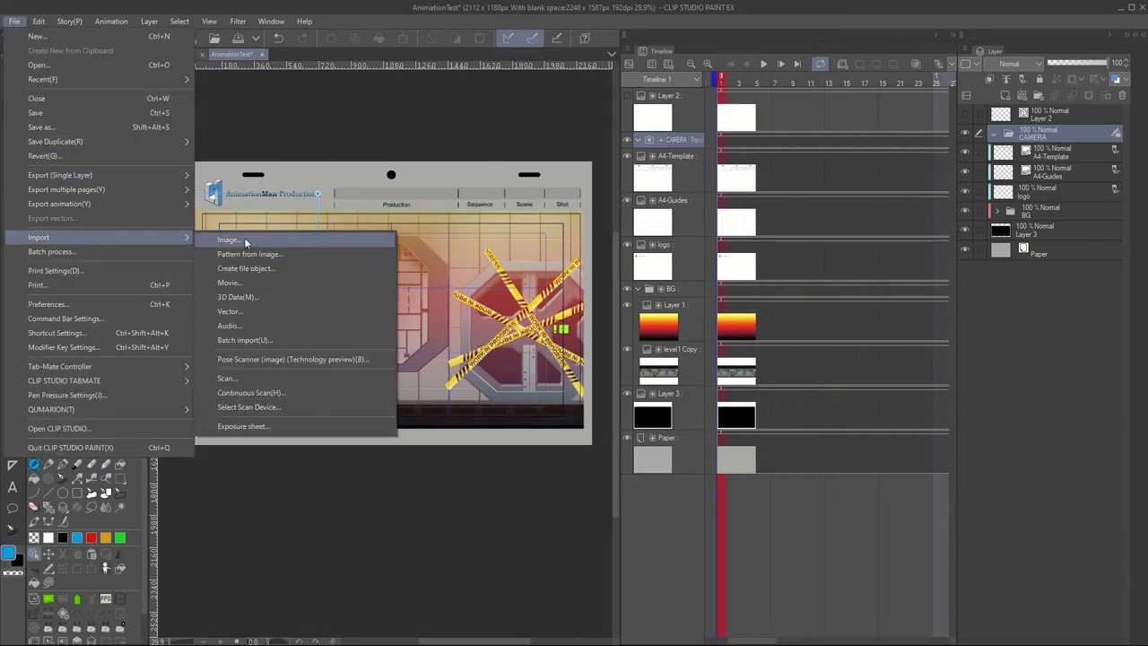
click(274, 271)
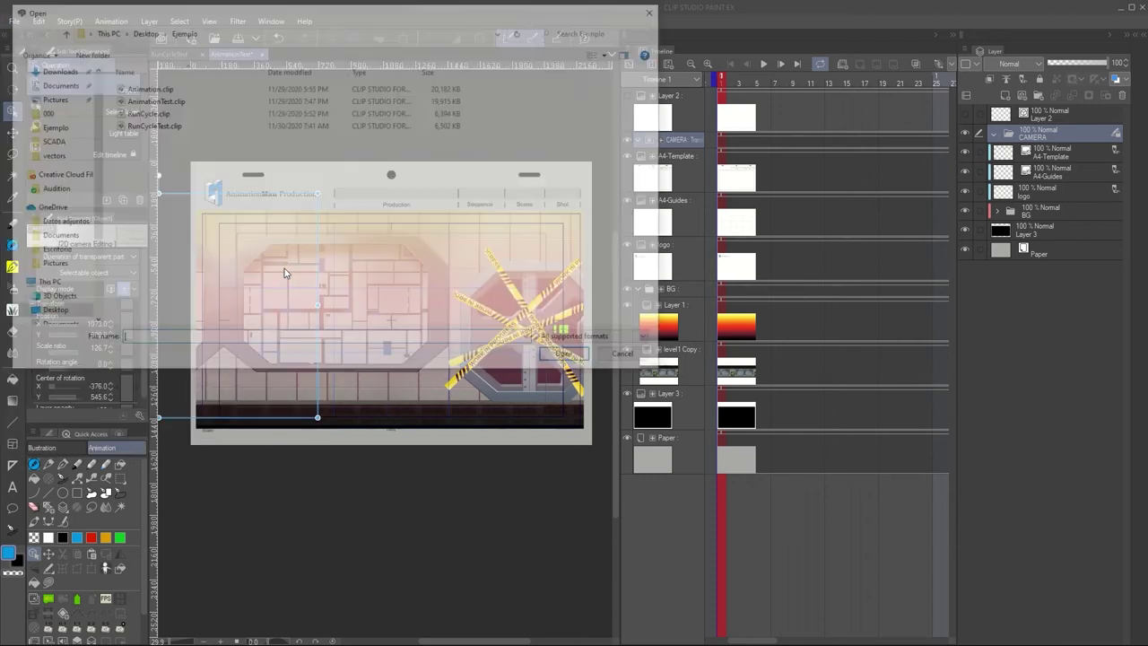
click(137, 126)
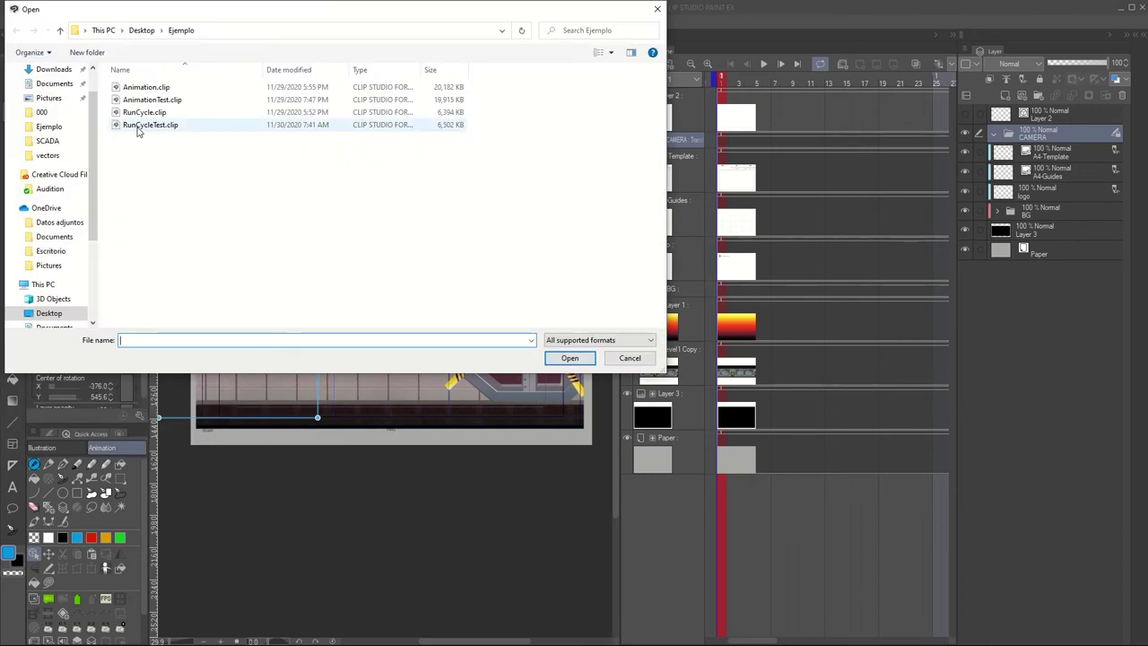
click(569, 358)
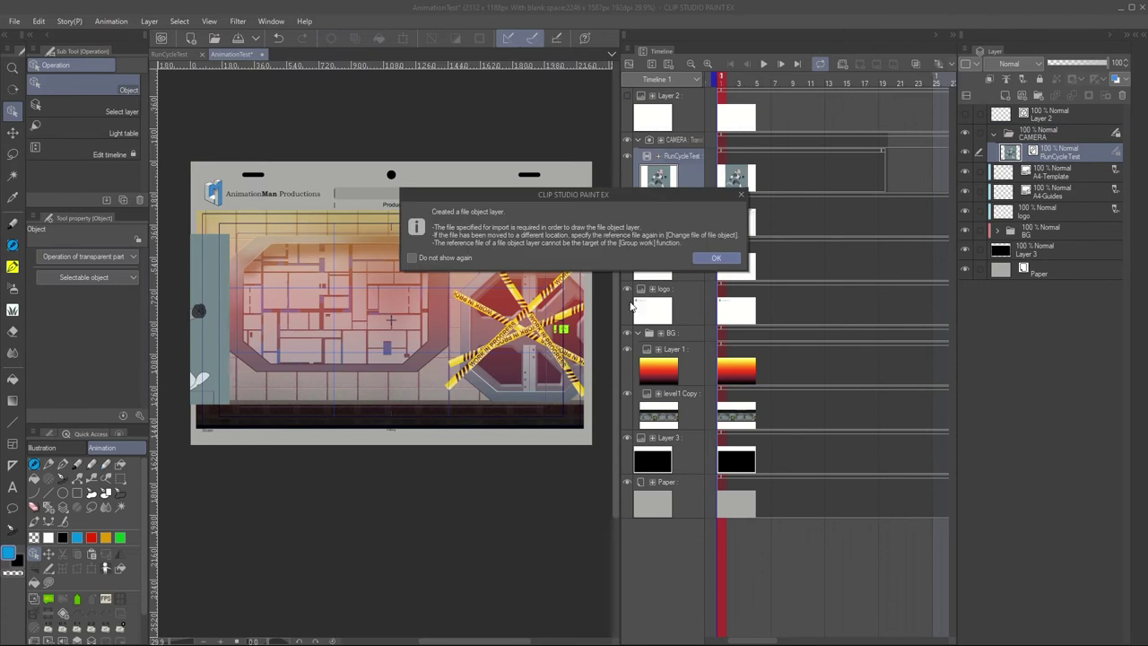
click(722, 261)
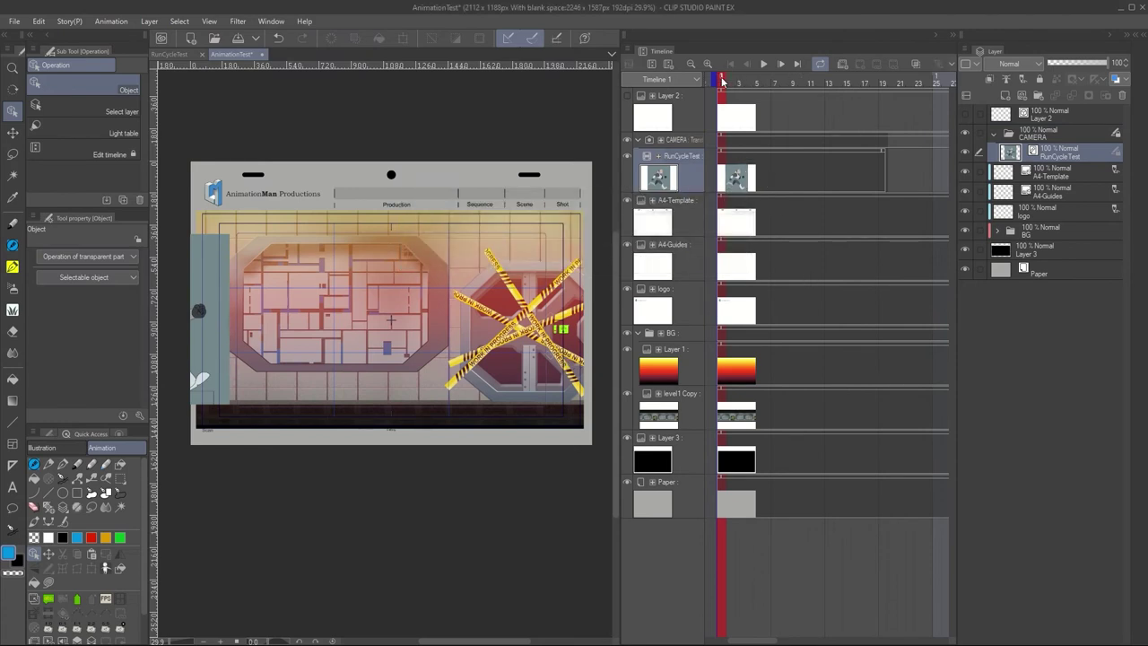
drag(722, 82, 830, 82)
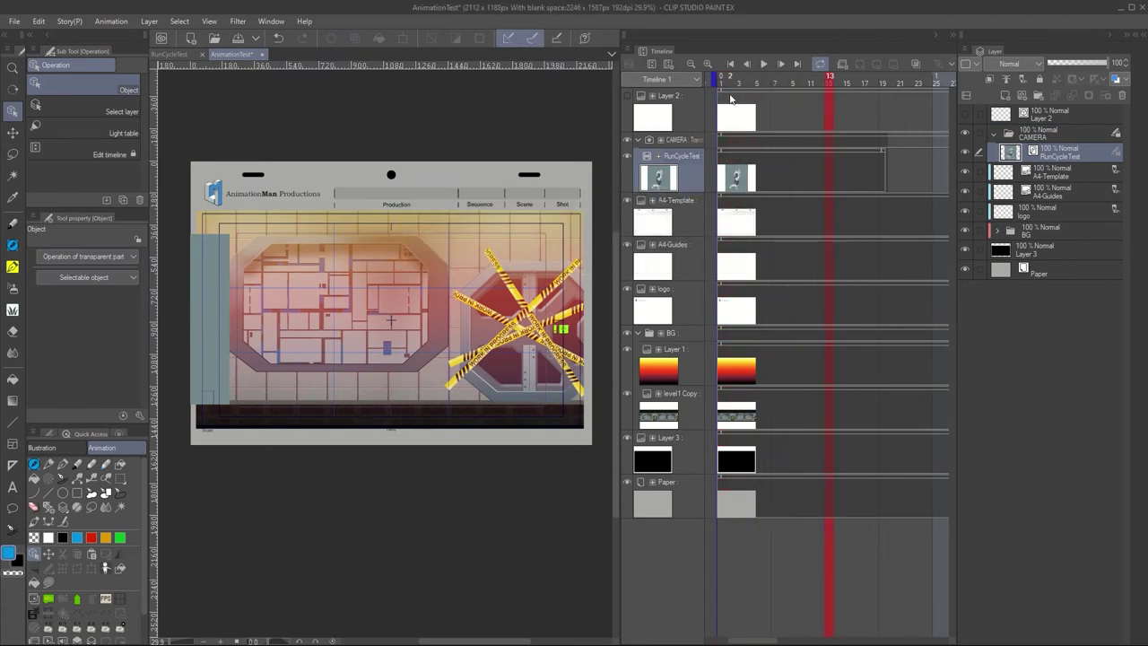
click(722, 82)
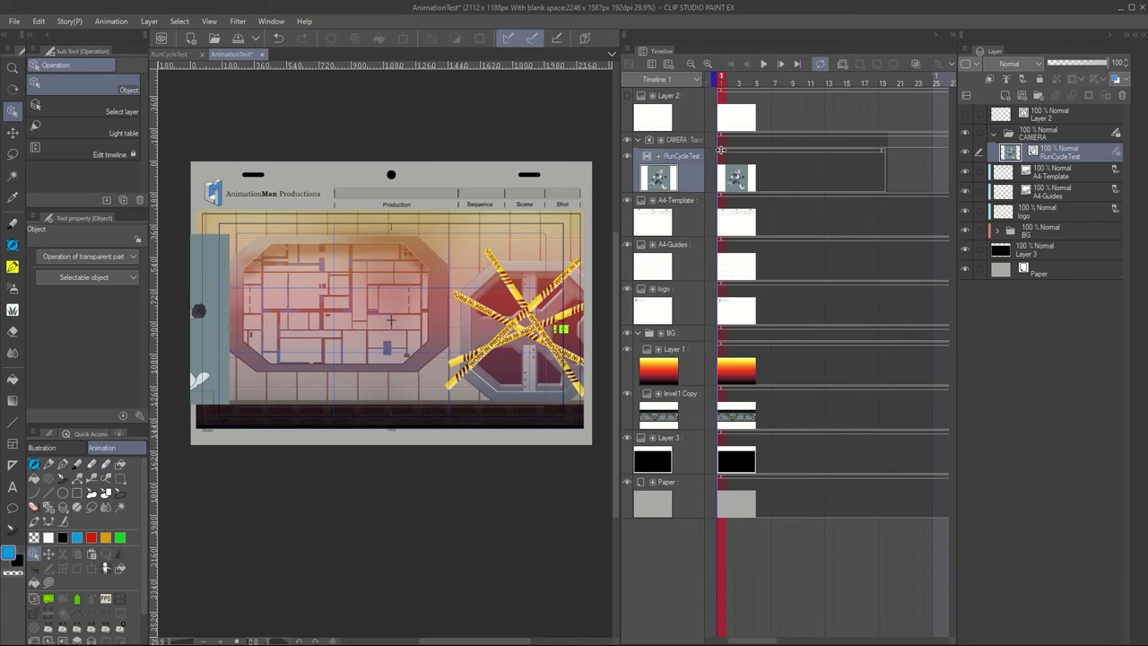
At frame 1, shift the CAMERA folder to center of rotation X 913.0, Y 614.6 and change its keyframe's interpolation type
click(719, 141)
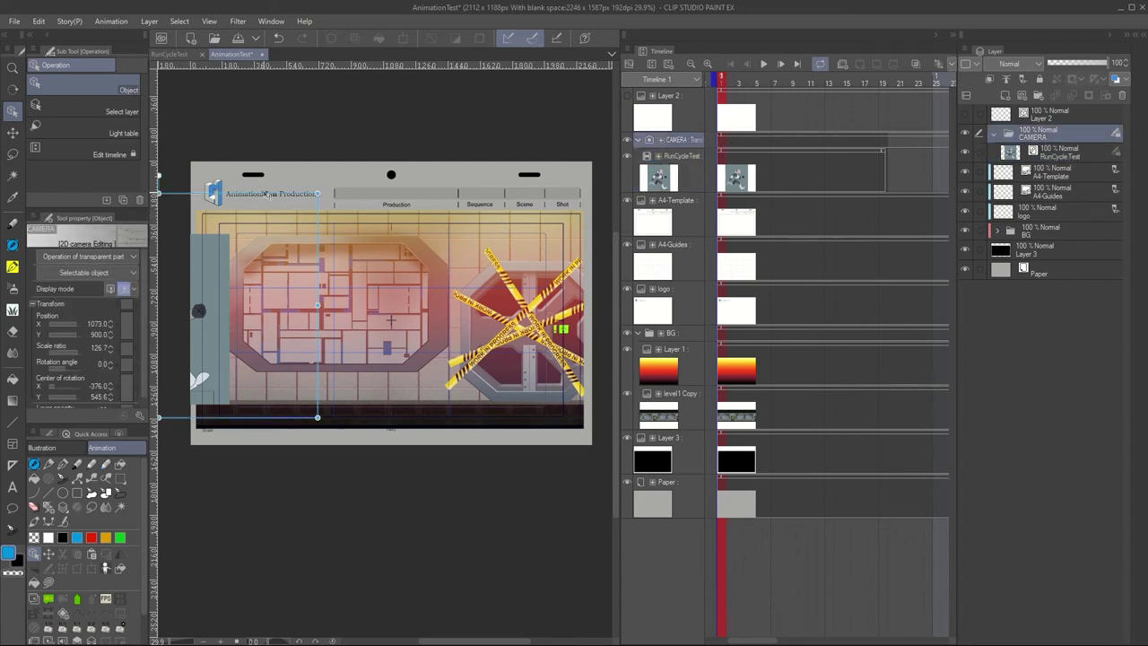
drag(265, 194, 497, 267)
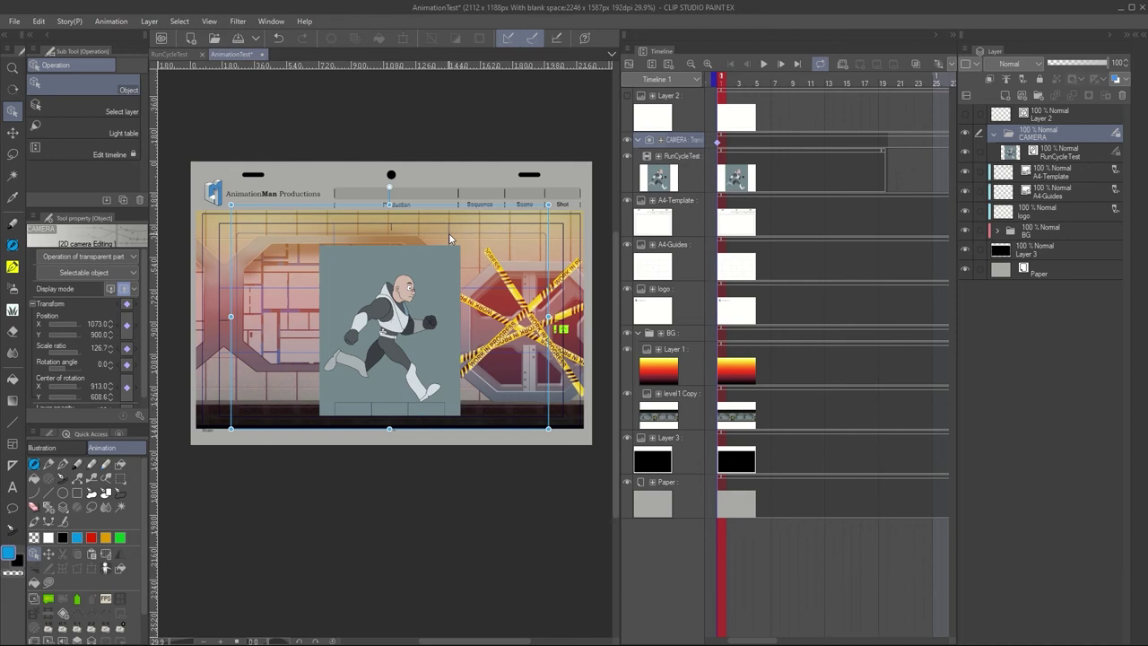
key(Down)
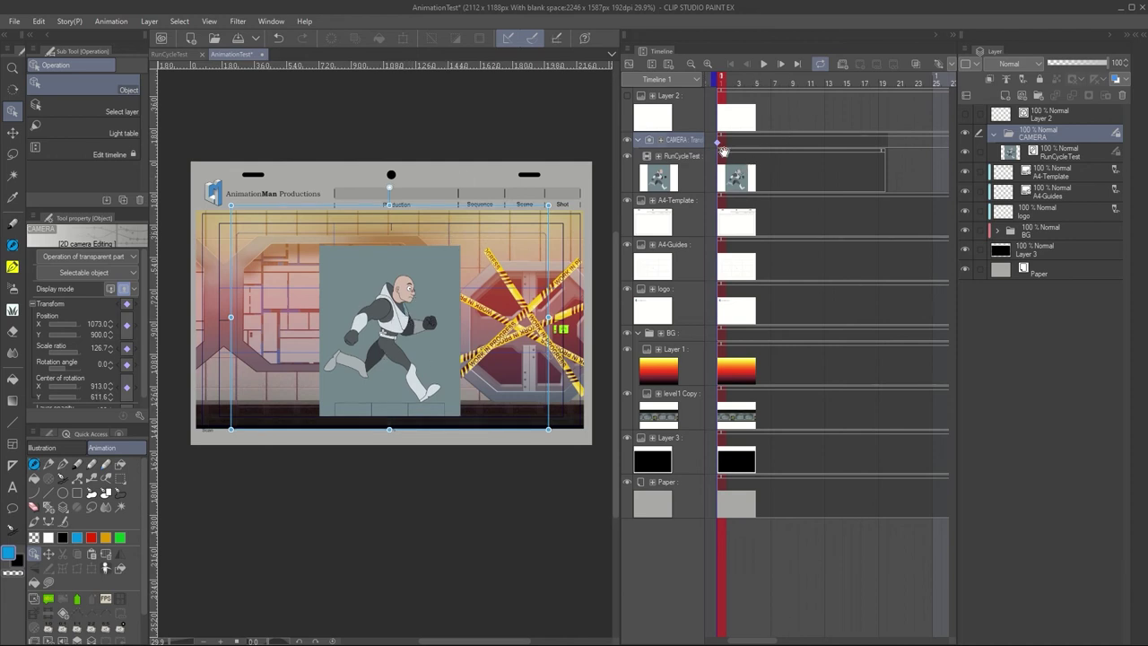
click(942, 63)
click(962, 91)
key(Down)
Delete the Paper layer in the RunCycleTest document, save it and return to AnimationTest
click(170, 54)
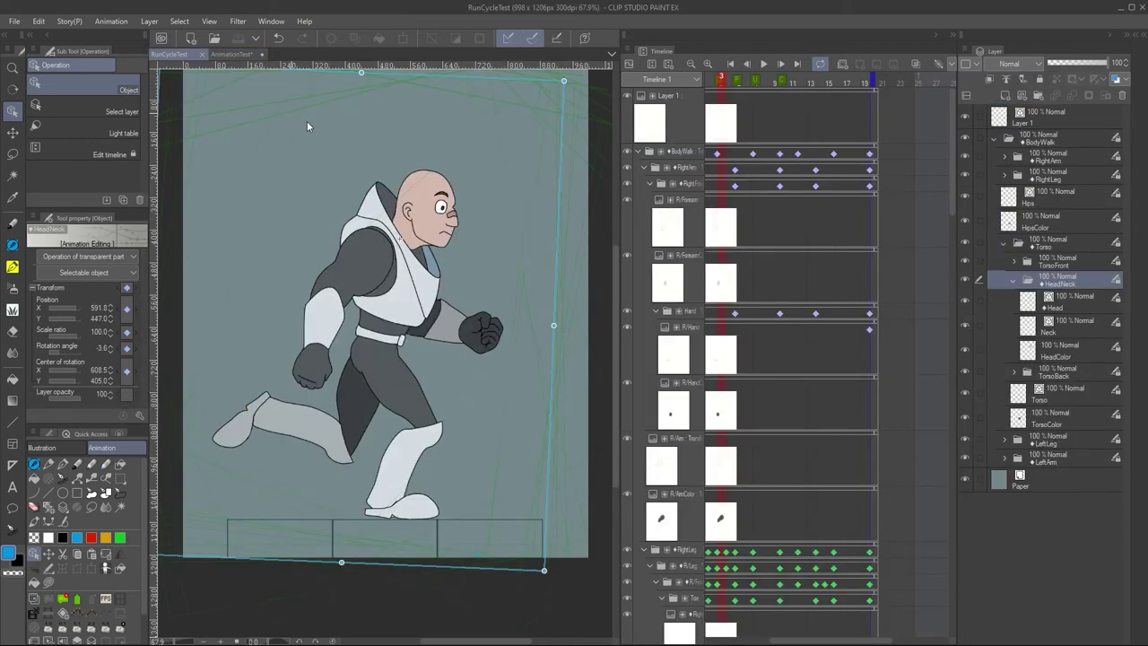
click(1034, 482)
click(1116, 95)
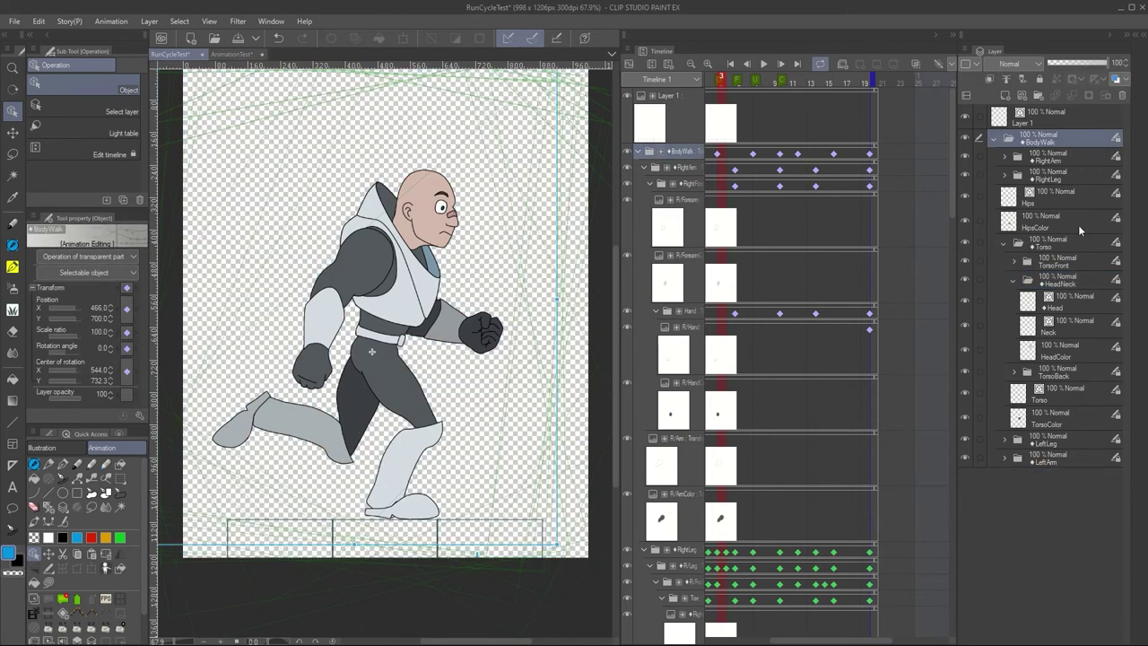
click(234, 55)
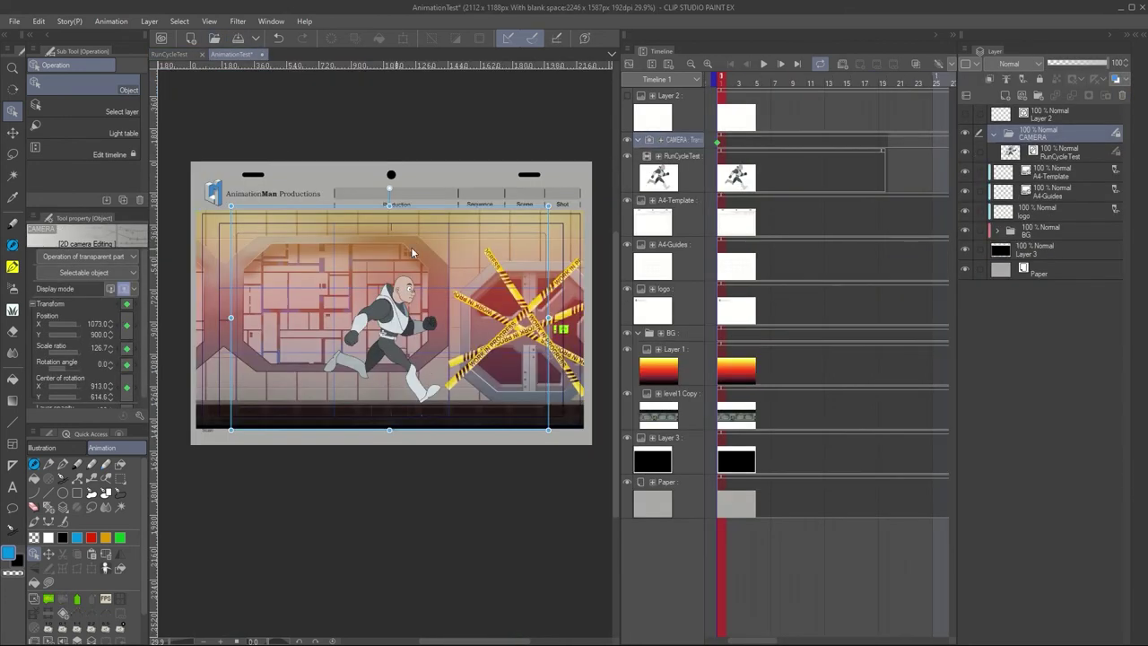
Show the Layer 2 floor guides and inspect how the runner's front foot lines up with them
click(966, 116)
click(996, 115)
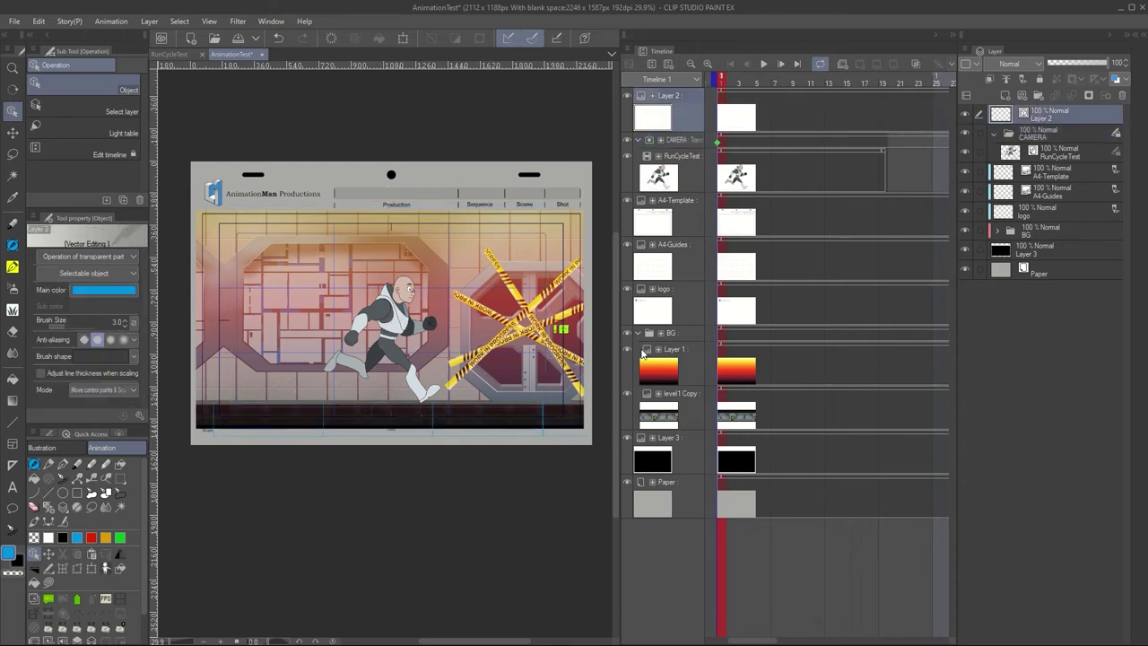
scroll(430, 432, up, 6)
click(472, 454)
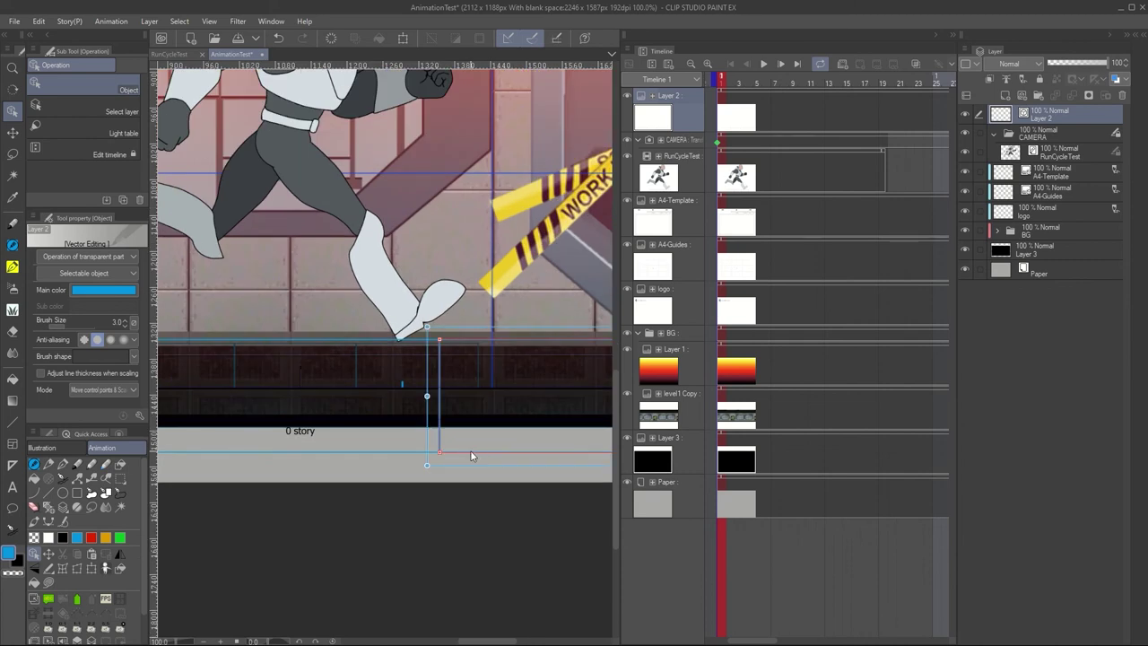
mouse_move(479, 638)
mouse_down()
mouse_move(436, 641)
mouse_move(483, 639)
mouse_up()
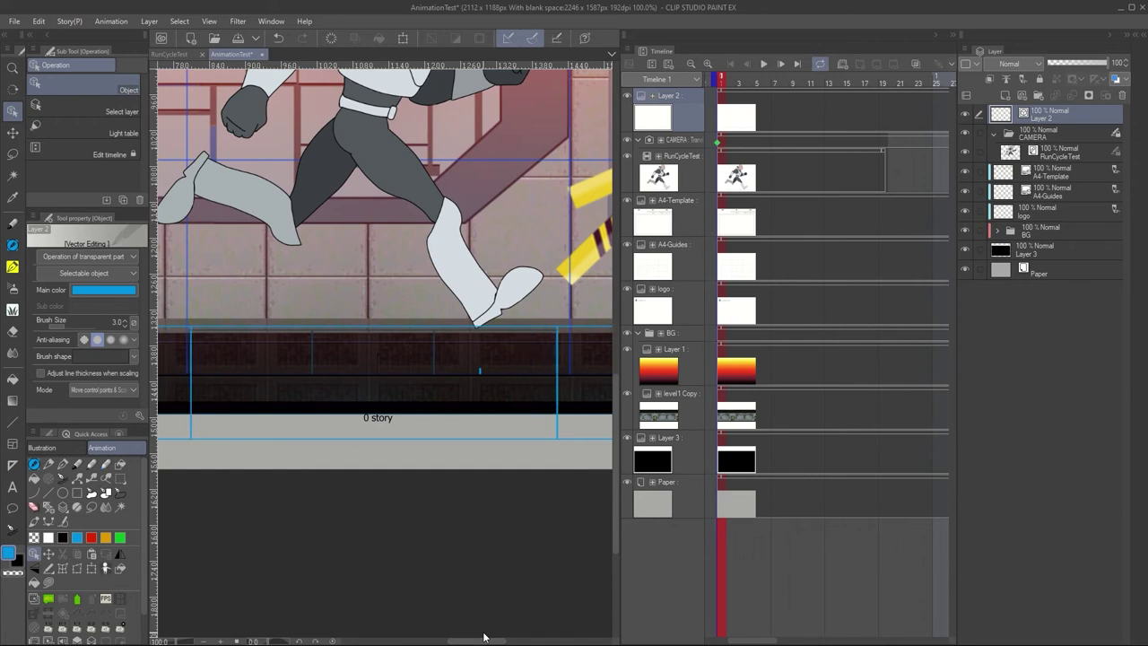
scroll(456, 520, down, 2)
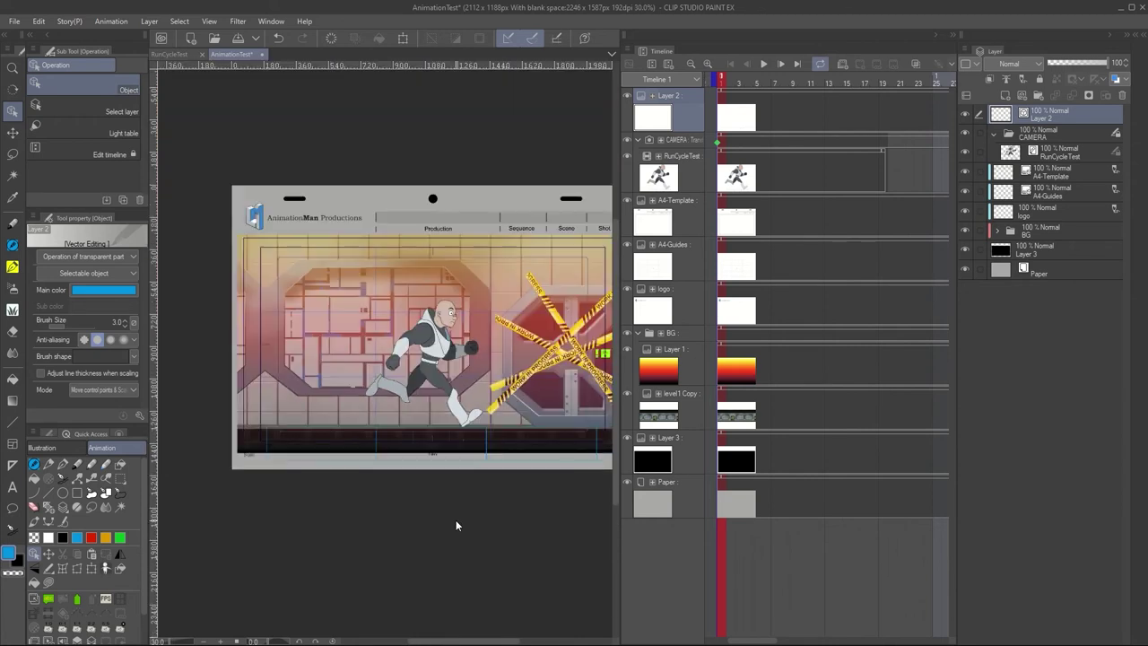
Copy the RunCycleTest clip and dock the timeline beneath the canvas
right_click(825, 153)
key(Escape)
drag(751, 640, 746, 641)
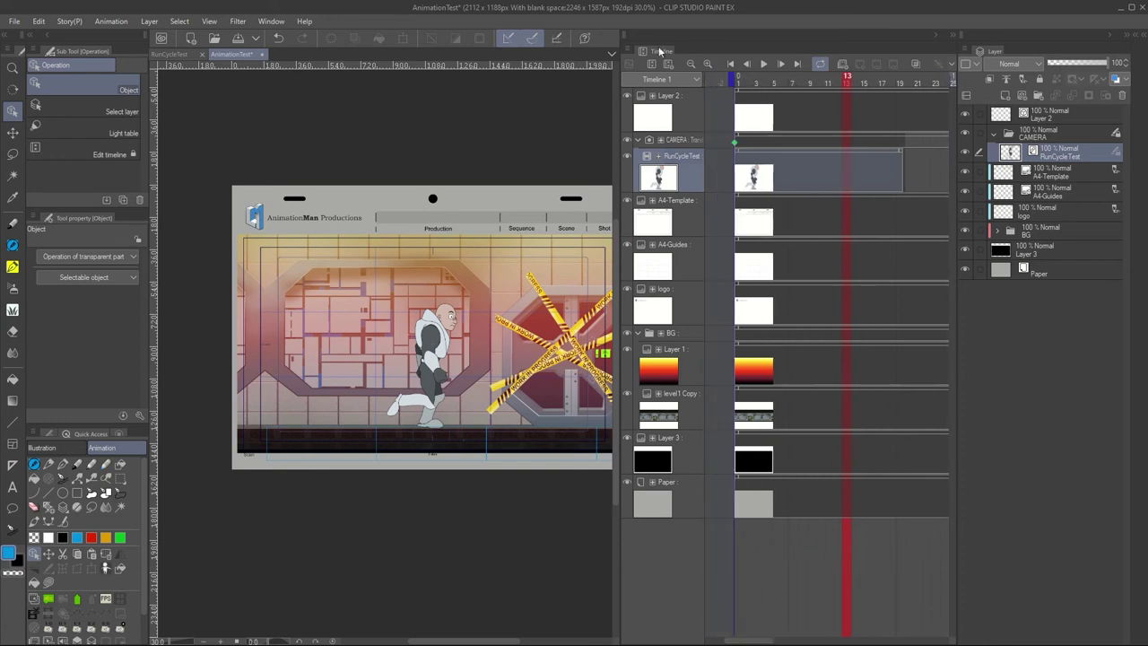
drag(660, 51, 657, 598)
drag(476, 56, 479, 444)
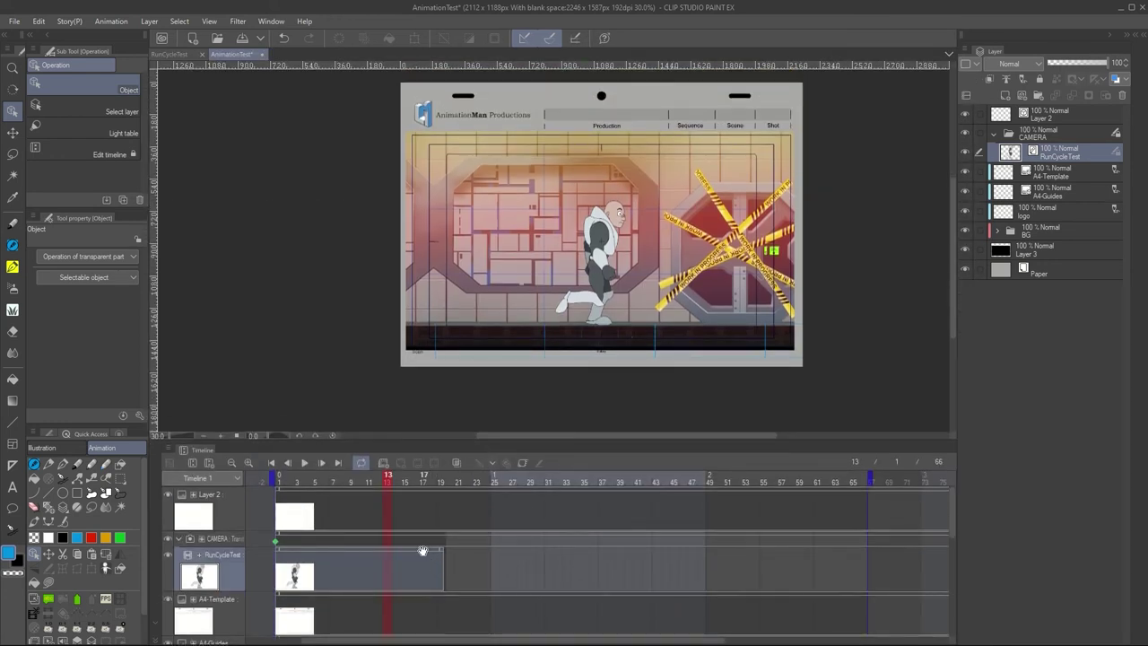
Paste two copies of the RunCycleTest clip end to end, starting at frames 20 and 39
click(450, 557)
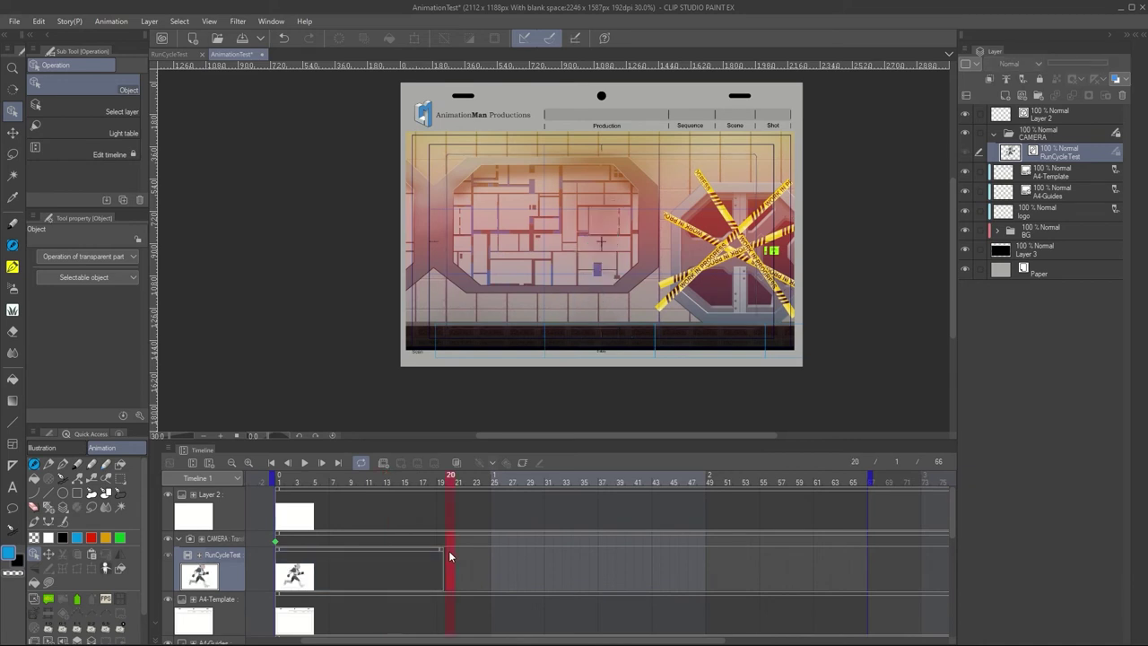
right_click(449, 556)
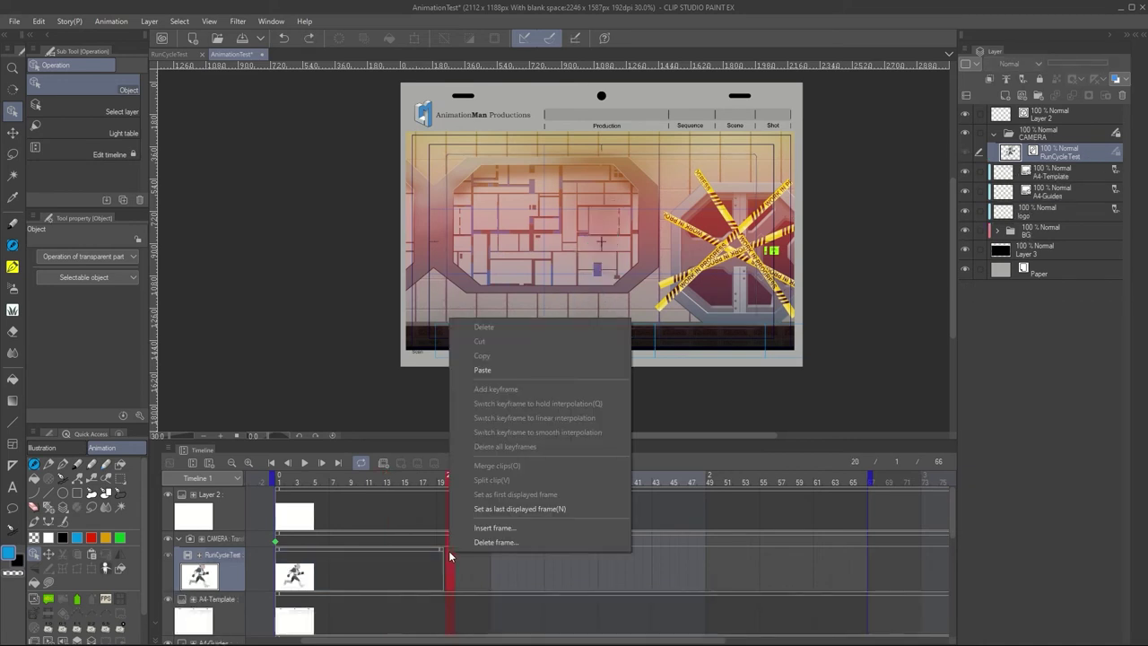
click(515, 372)
click(622, 556)
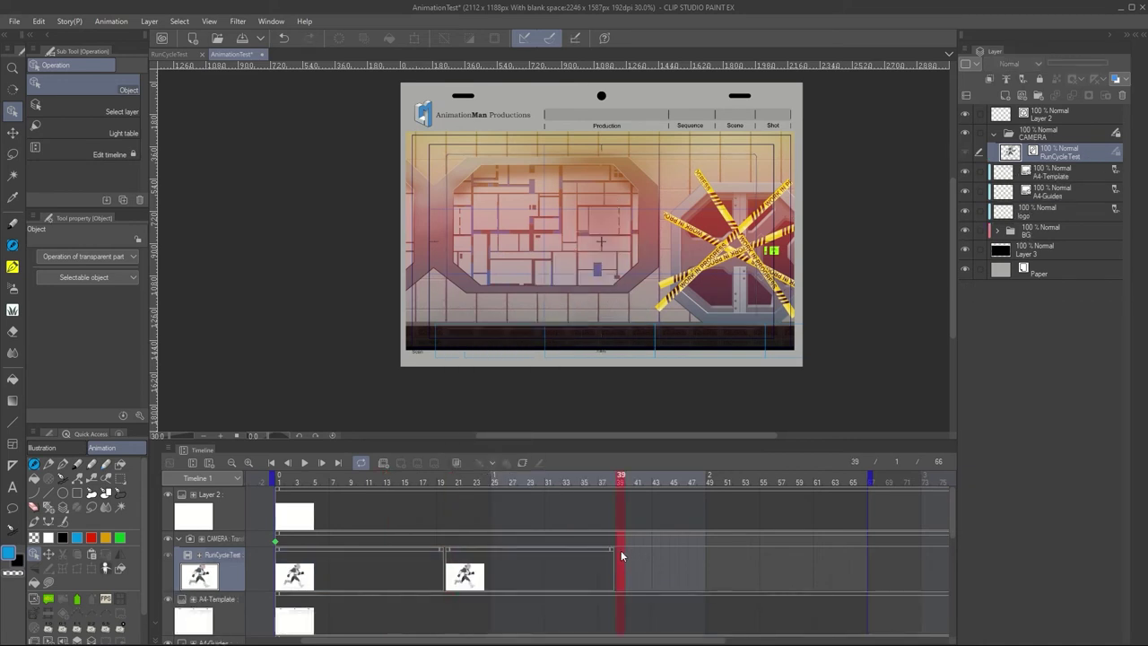
right_click(621, 557)
click(688, 379)
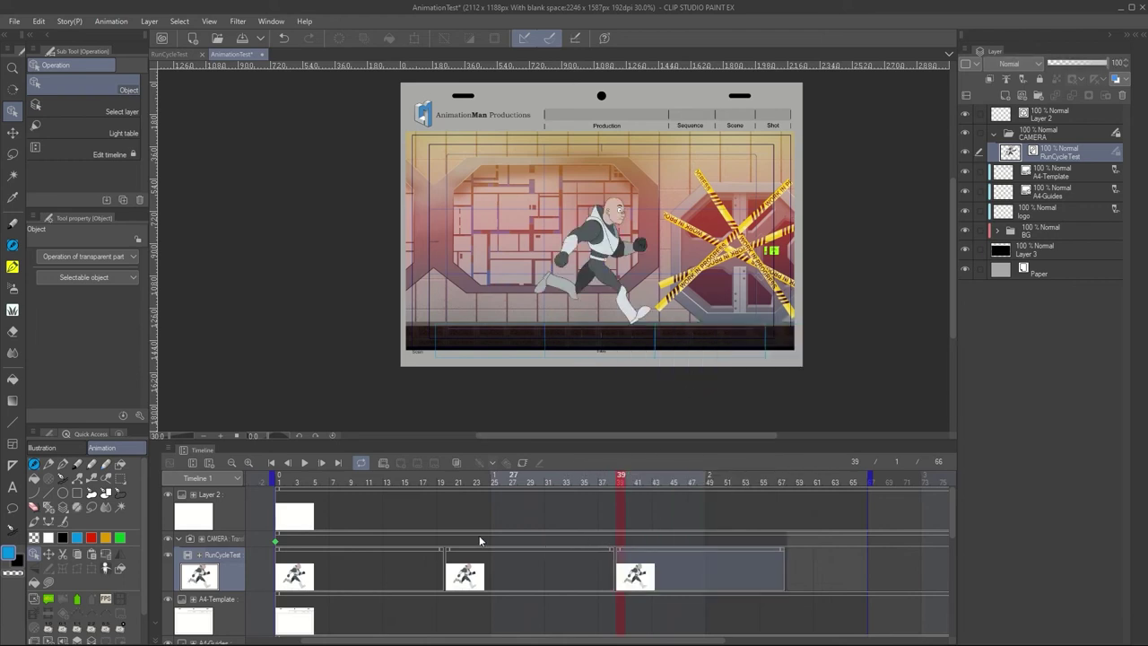
Move the CAMERA folder's keyframe from frame 1 to frame 20
mouse_move(440, 485)
mouse_down()
mouse_move(277, 481)
mouse_move(451, 485)
mouse_up()
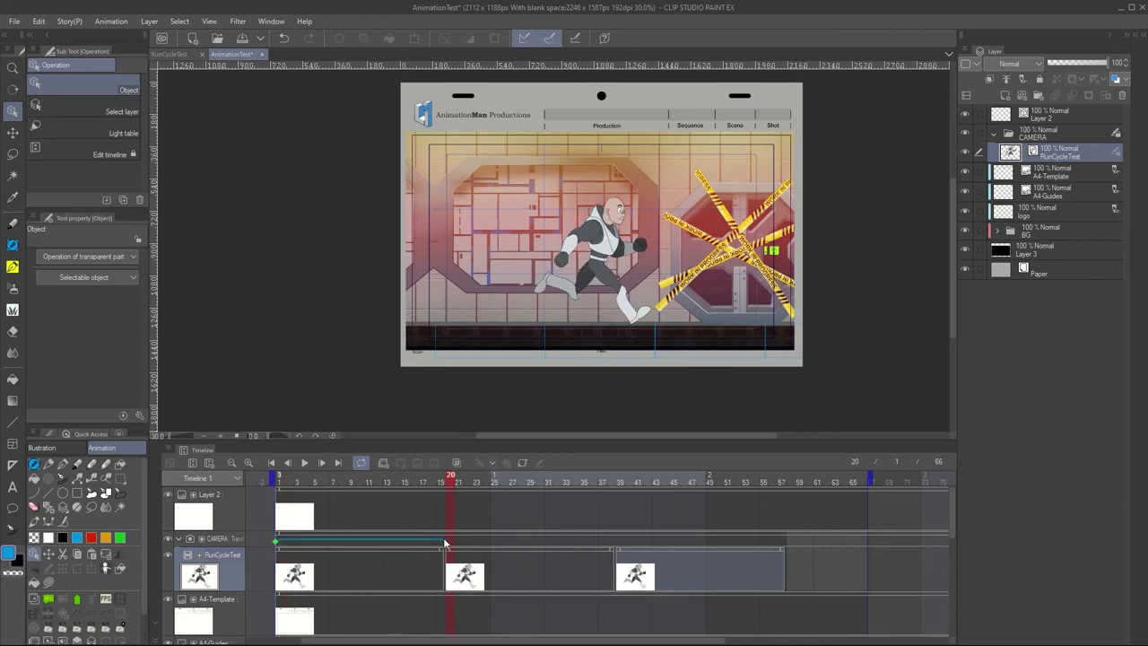
click(277, 542)
drag(337, 545, 439, 545)
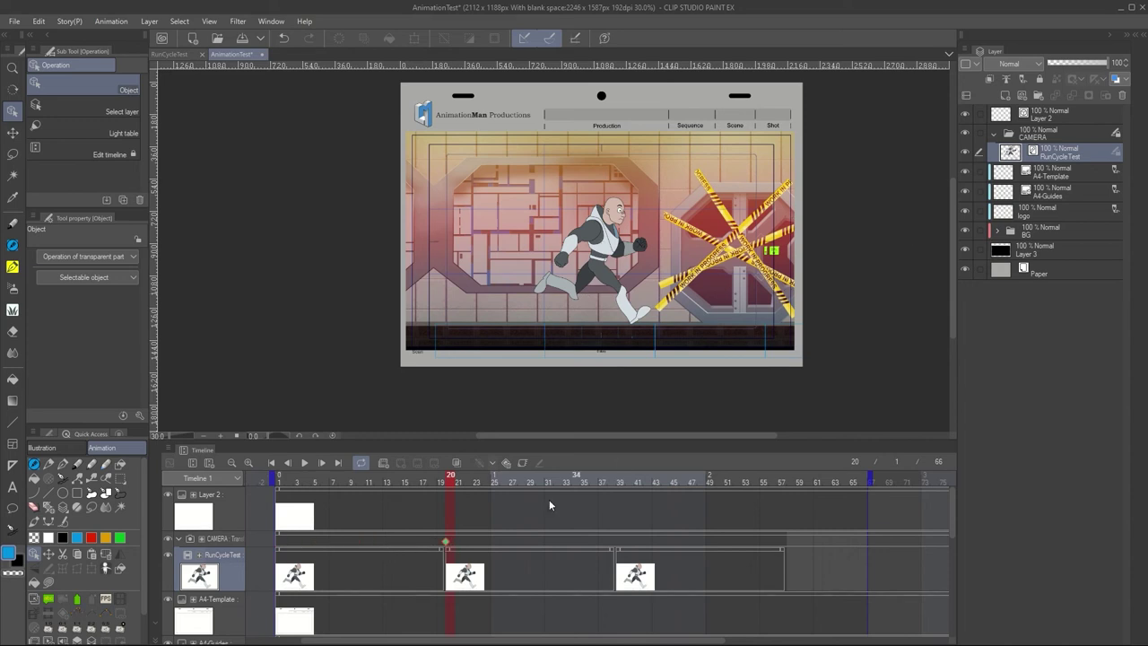
At frame 20, nudge the CAMERA folder left to center of rotation X 847.0 and select Layer 2 to check the guide alignment
click(448, 544)
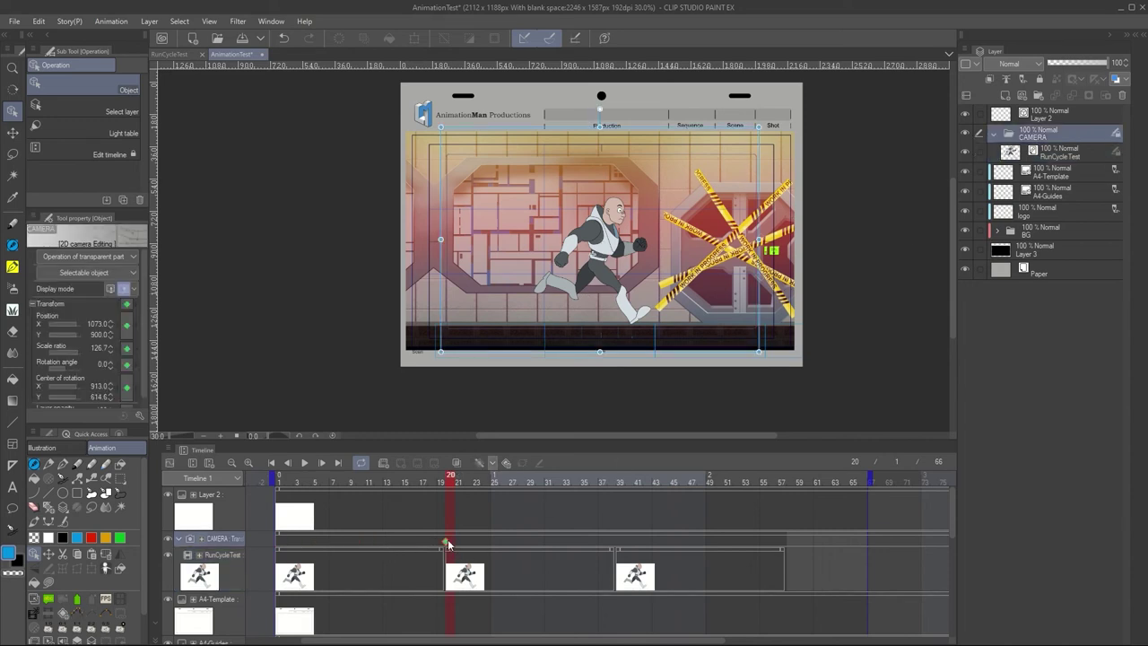
key(Left)
key(Left)
click(1037, 112)
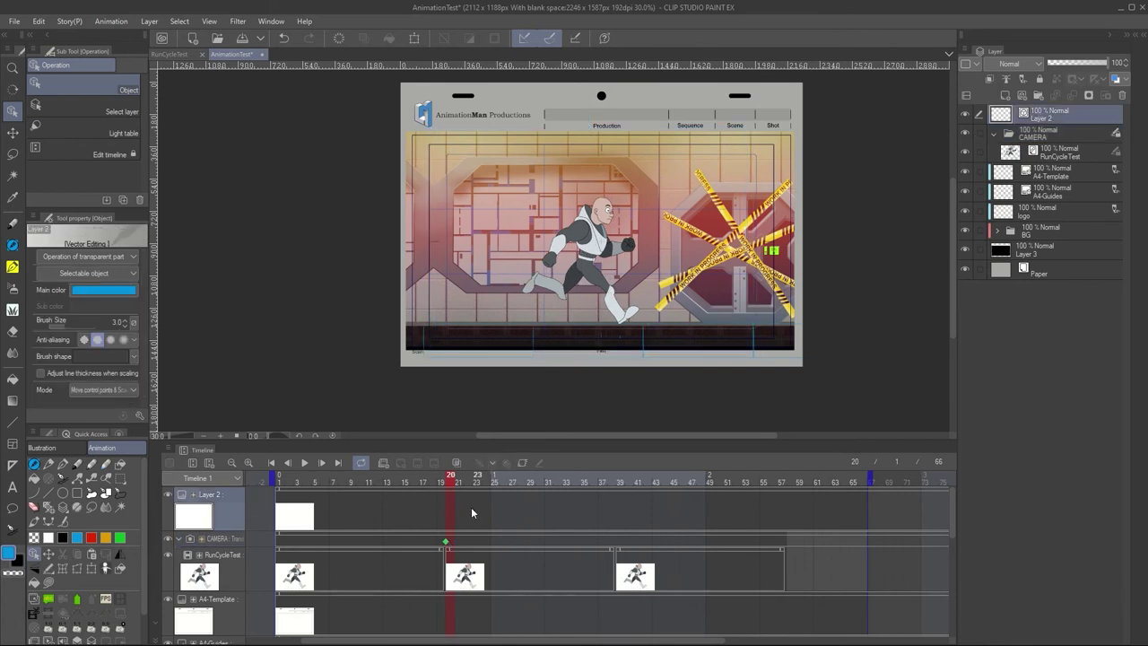
At frame 1, move the CAMERA folder off the page's left edge to center of rotation X -375.0 and scrub the run-in
click(277, 541)
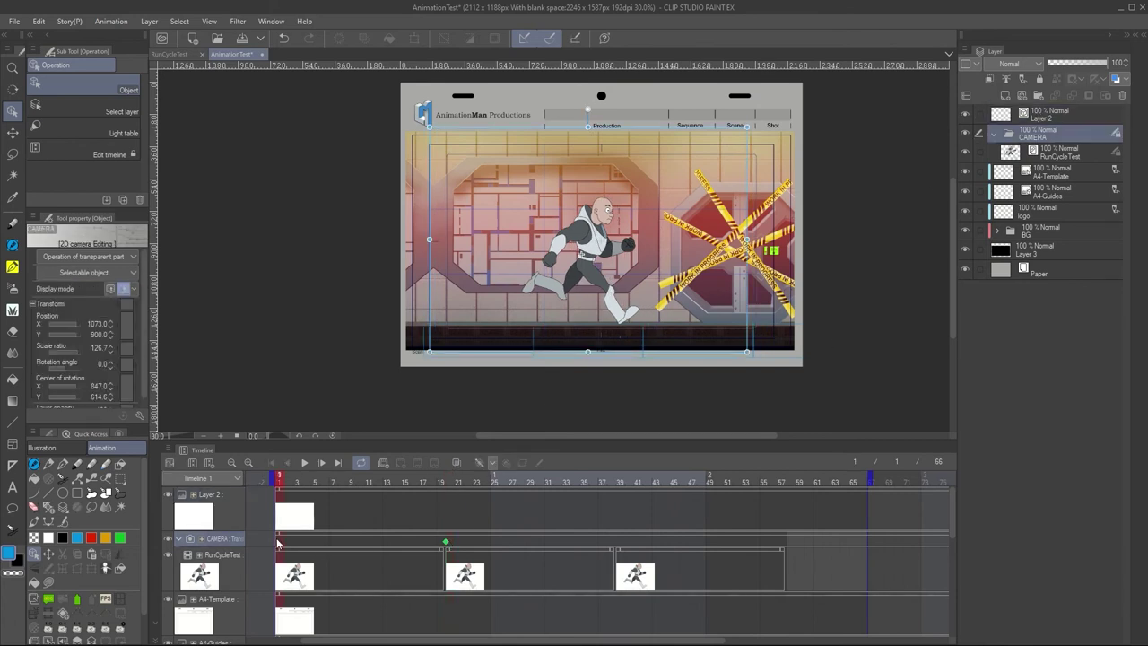
drag(575, 319, 354, 321)
scroll(424, 341, up, 1)
scroll(425, 341, up, 5)
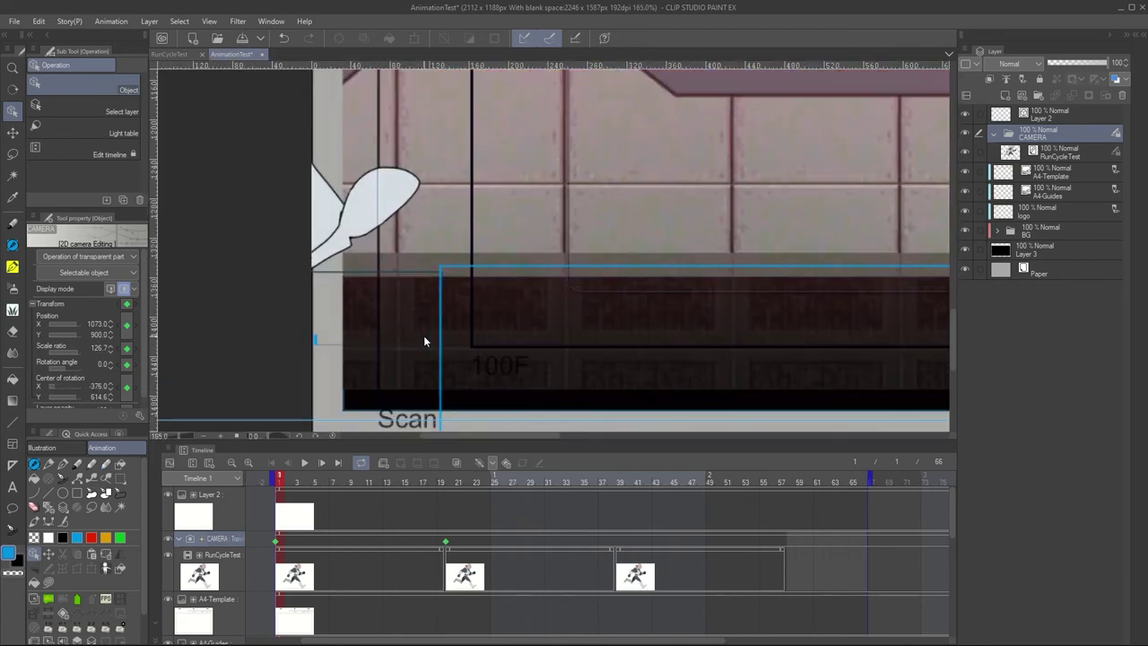
scroll(423, 335, down, 6)
drag(285, 482, 431, 473)
drag(344, 509, 452, 500)
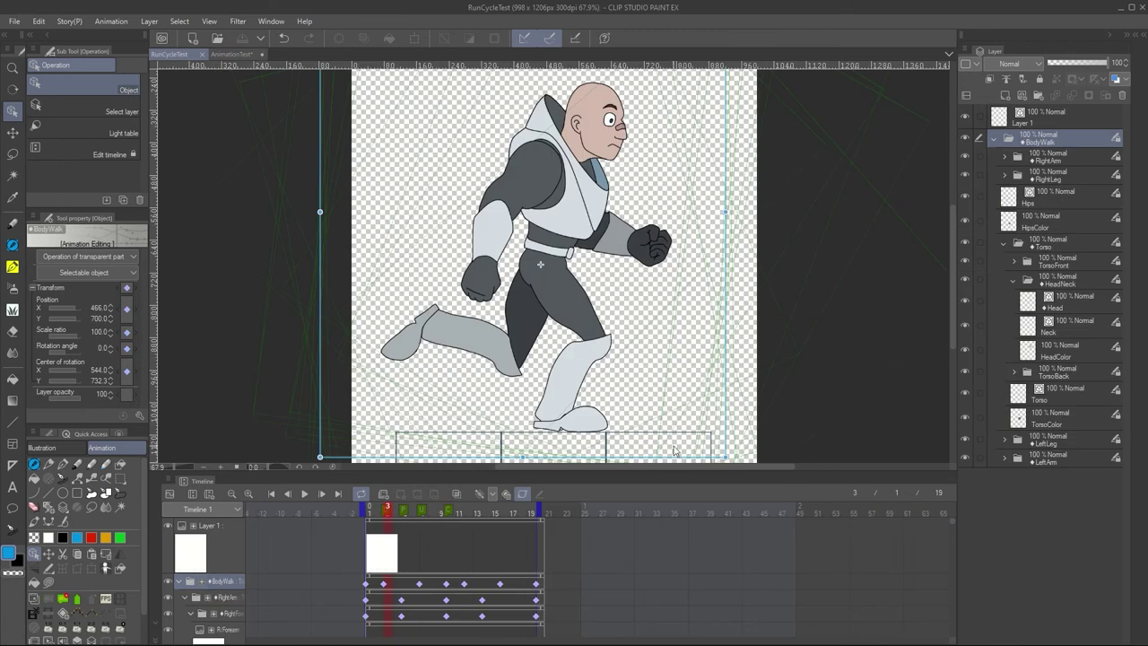
On Layer 1, fit two copied guide boxes into the last block as halves, and copy the pair into the neighbouring block
click(678, 437)
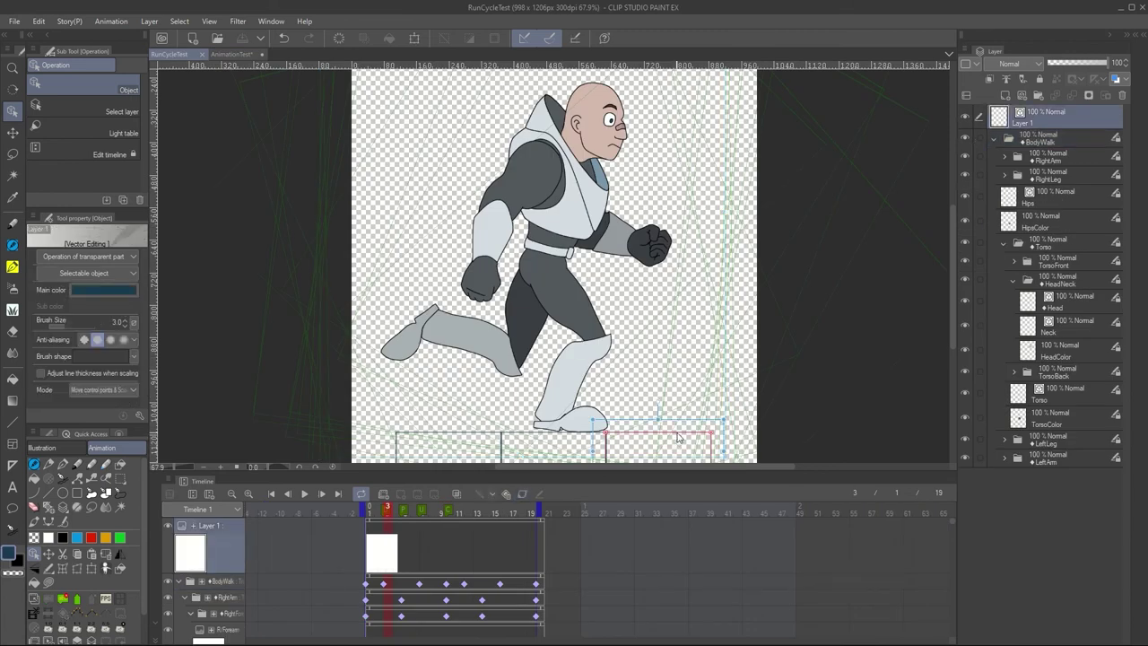
scroll(779, 373, down, 3)
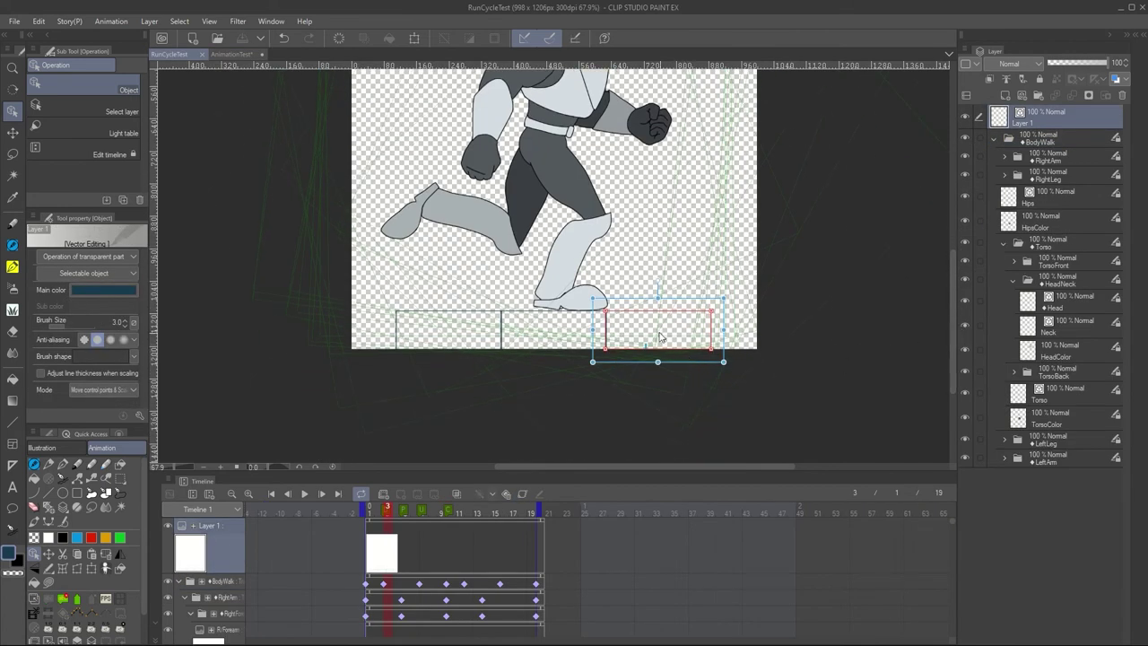
scroll(659, 336, up, 4)
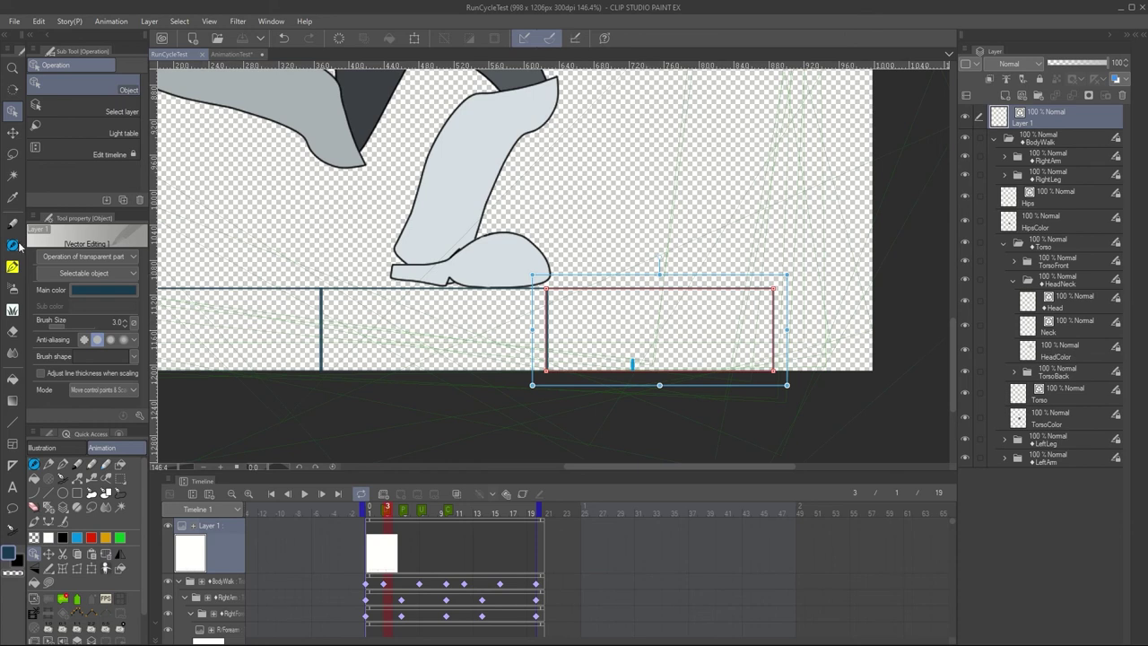
click(13, 422)
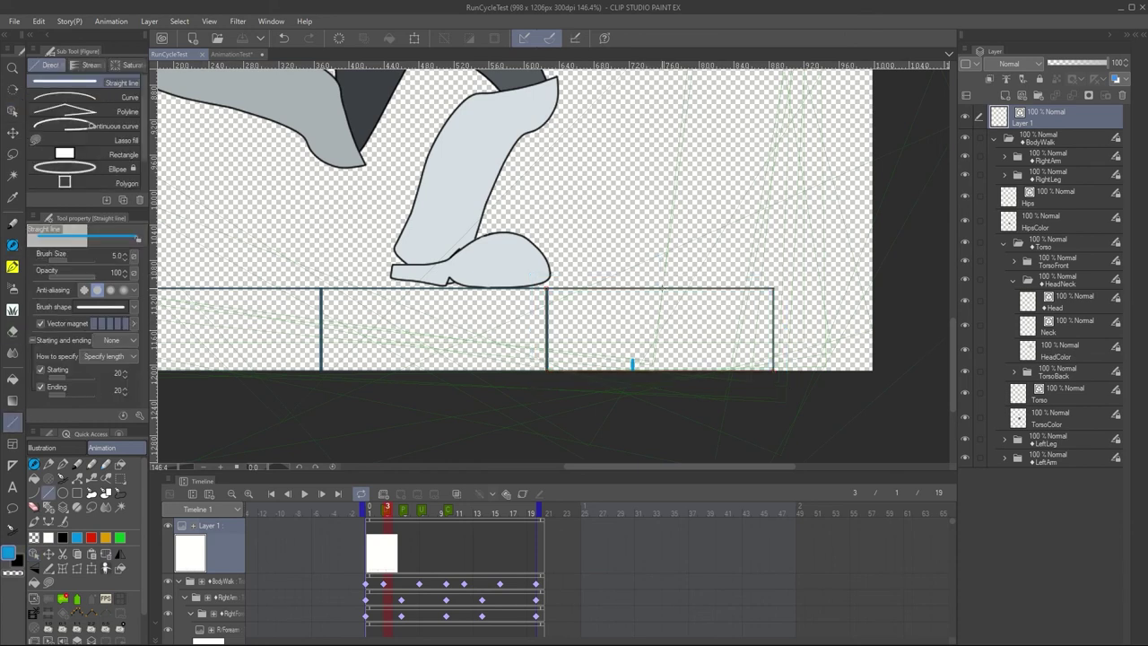
click(13, 110)
click(357, 288)
shift+click(620, 290)
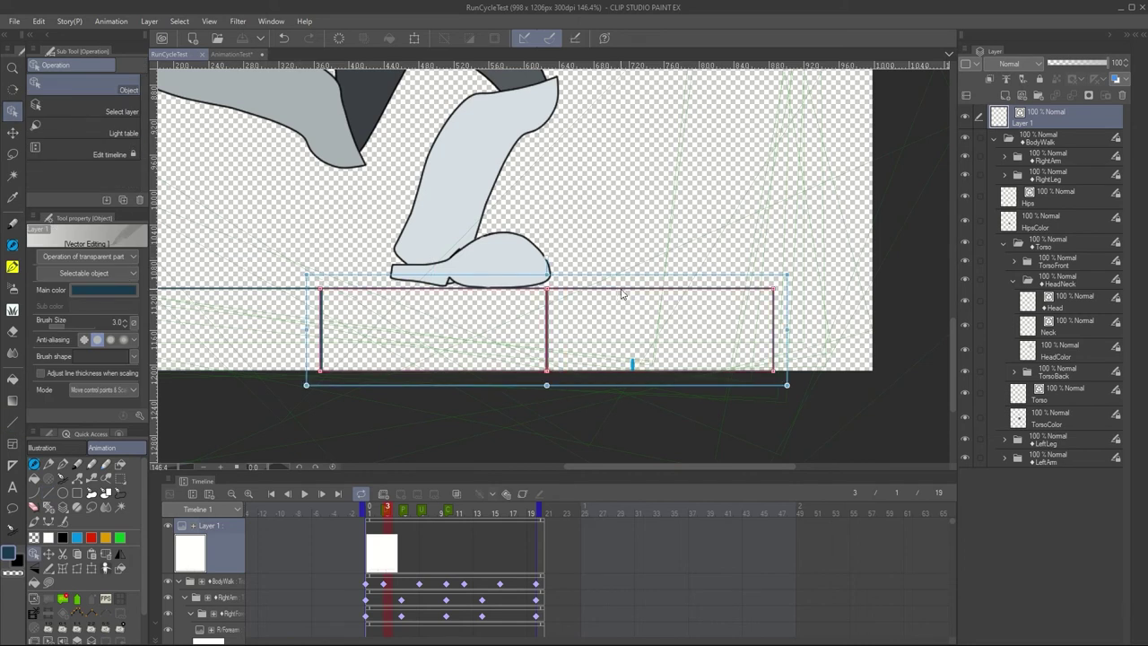
drag(305, 332, 541, 330)
drag(789, 327, 782, 327)
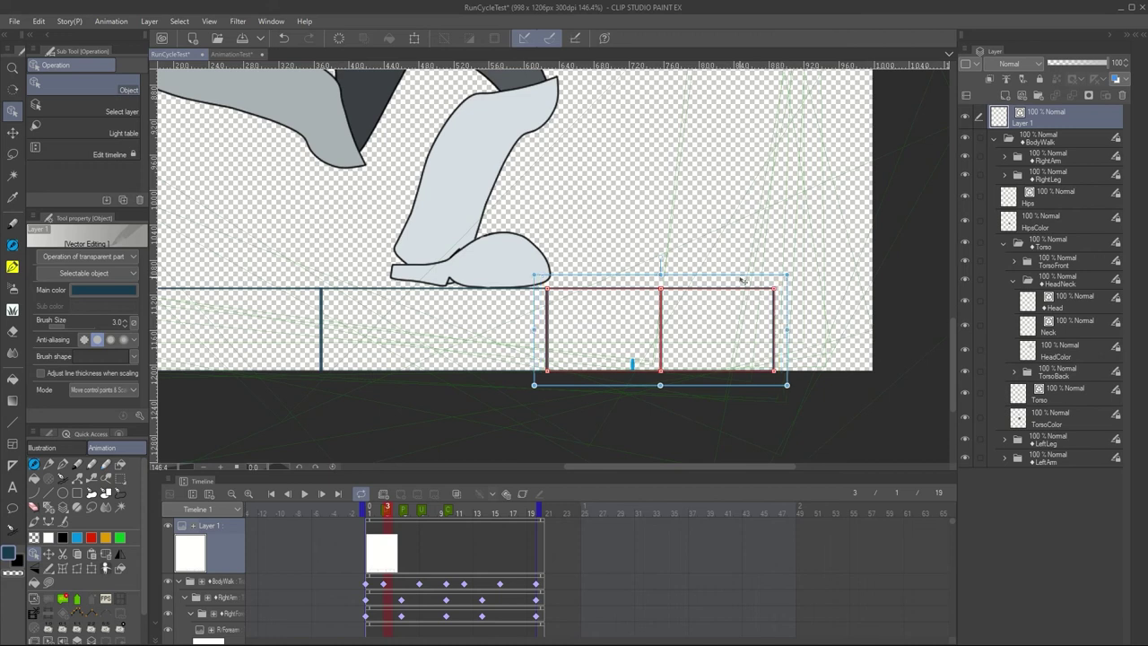
drag(743, 281, 516, 281)
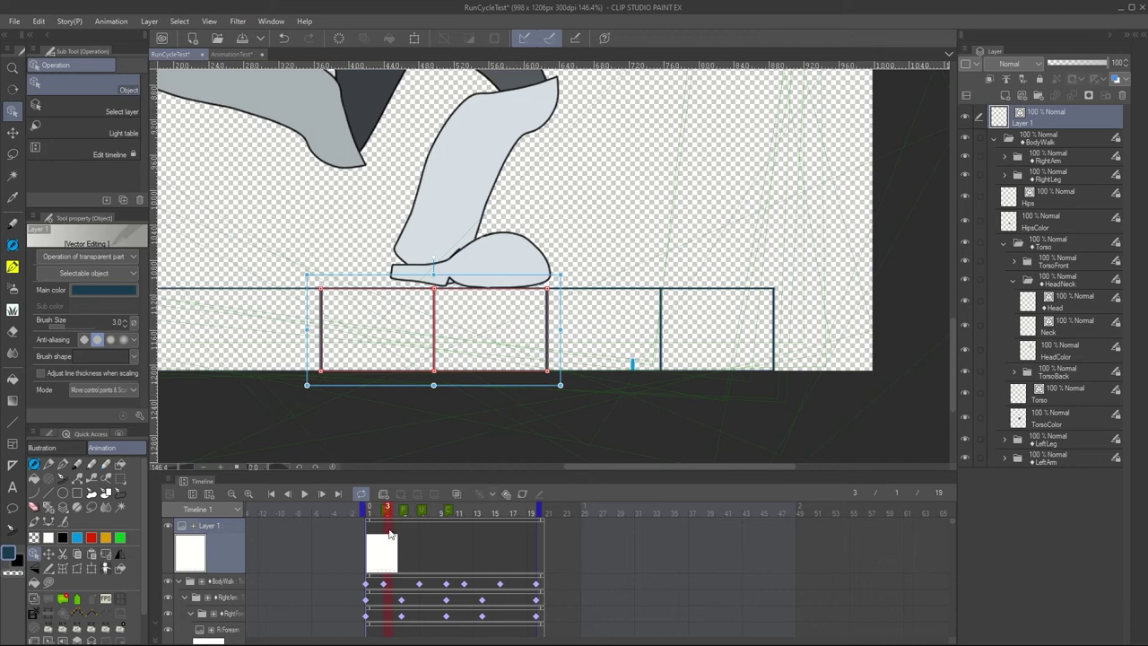
Check the foot spacing over frames 1 to 7 and squeeze three guide boxes into the last block to divide it into thirds
drag(413, 476, 418, 432)
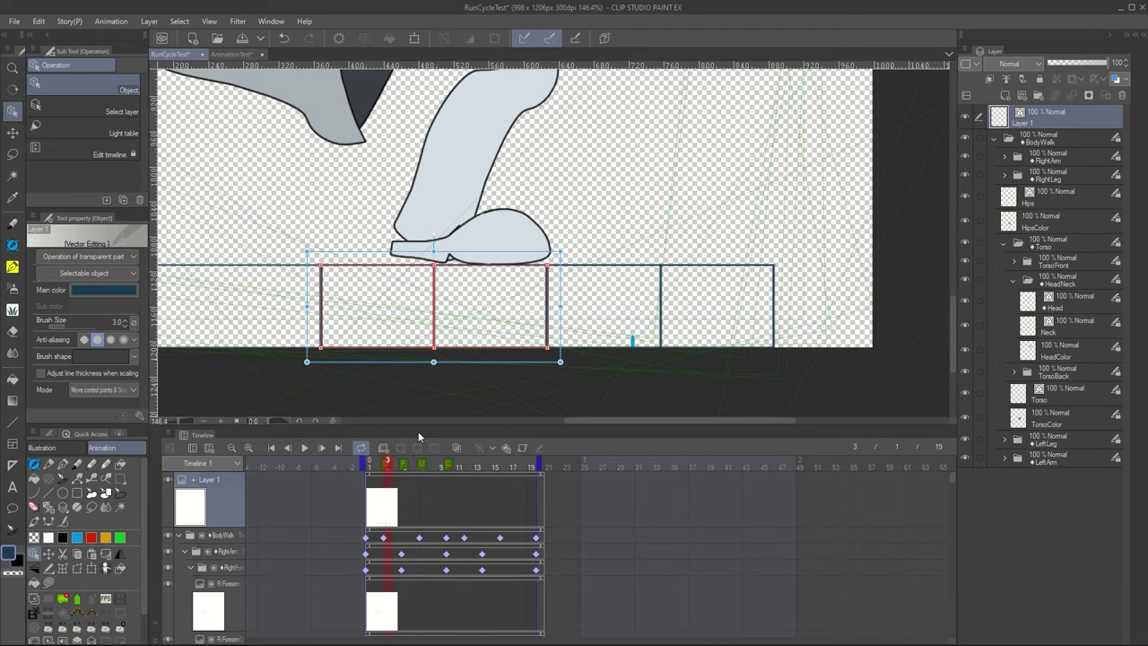
click(371, 467)
click(381, 467)
click(389, 468)
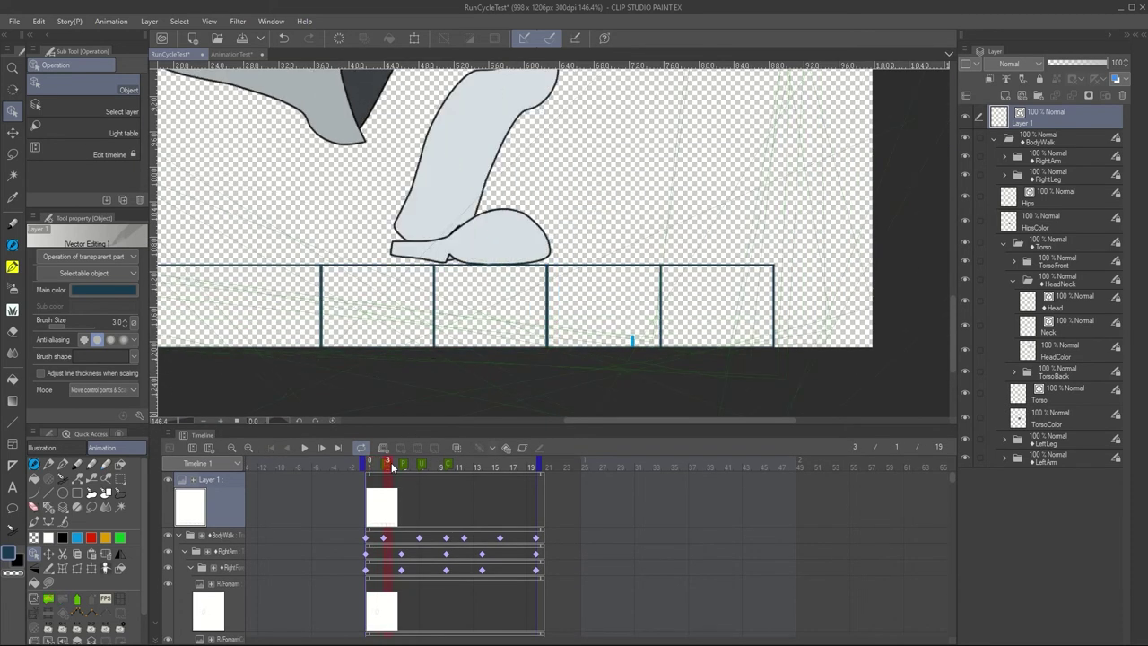
drag(382, 467, 424, 465)
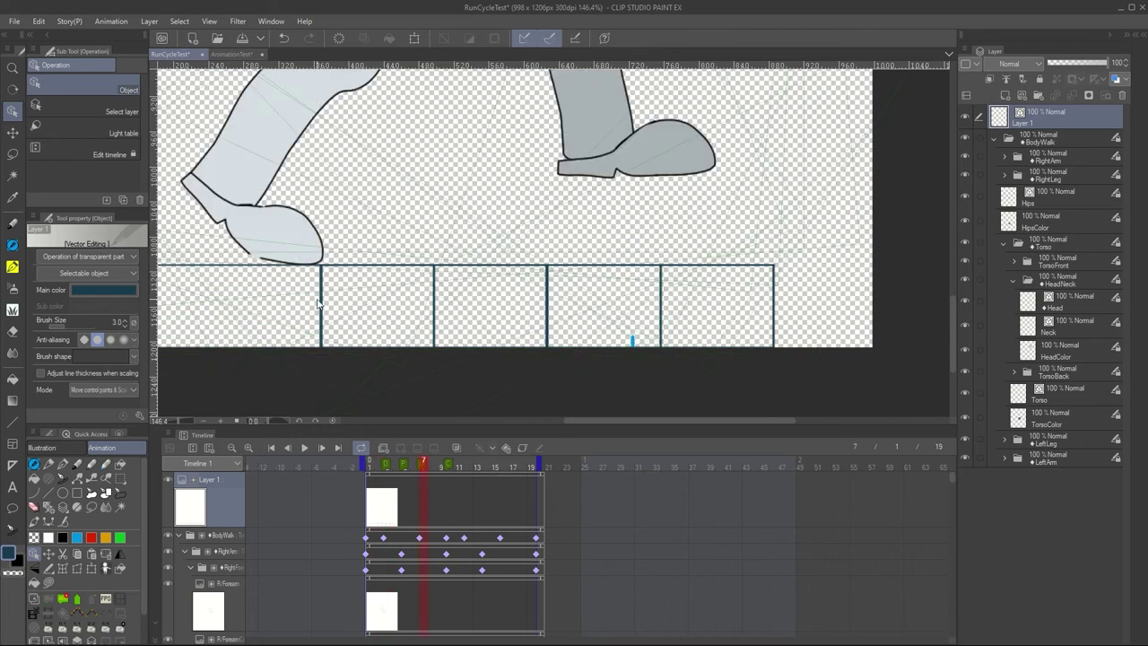
click(439, 294)
drag(419, 306, 536, 305)
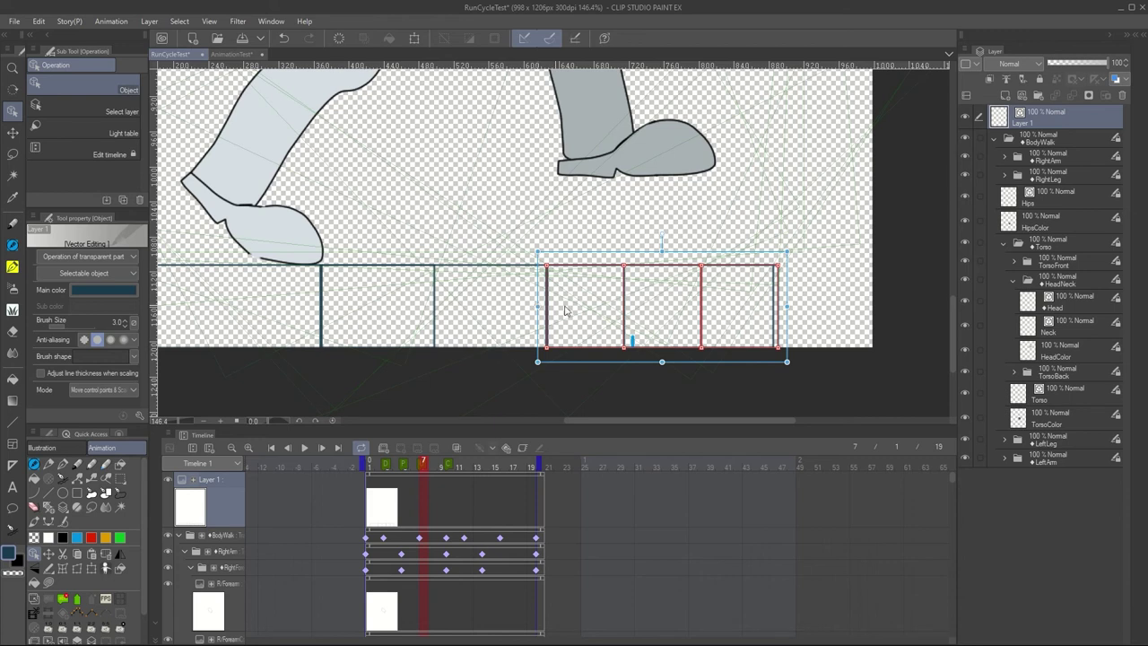
drag(787, 307, 783, 307)
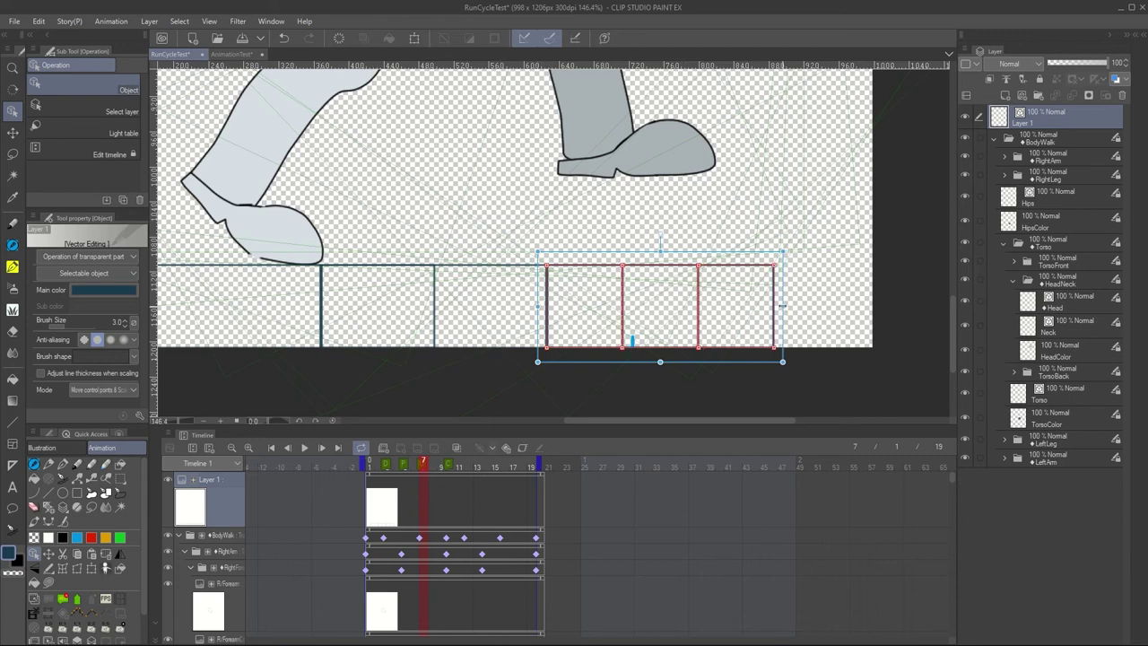
Delete the leftover half-width guide box and copy the set of thirds into the neighbouring block
click(432, 295)
key(Delete)
click(699, 289)
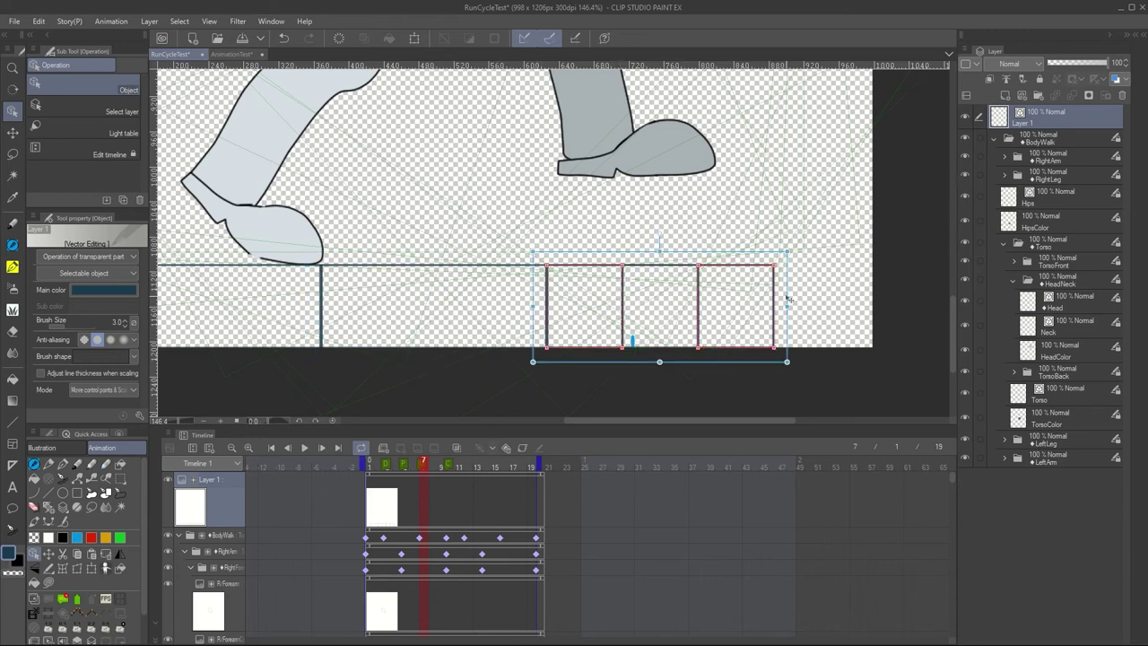
drag(683, 285, 455, 284)
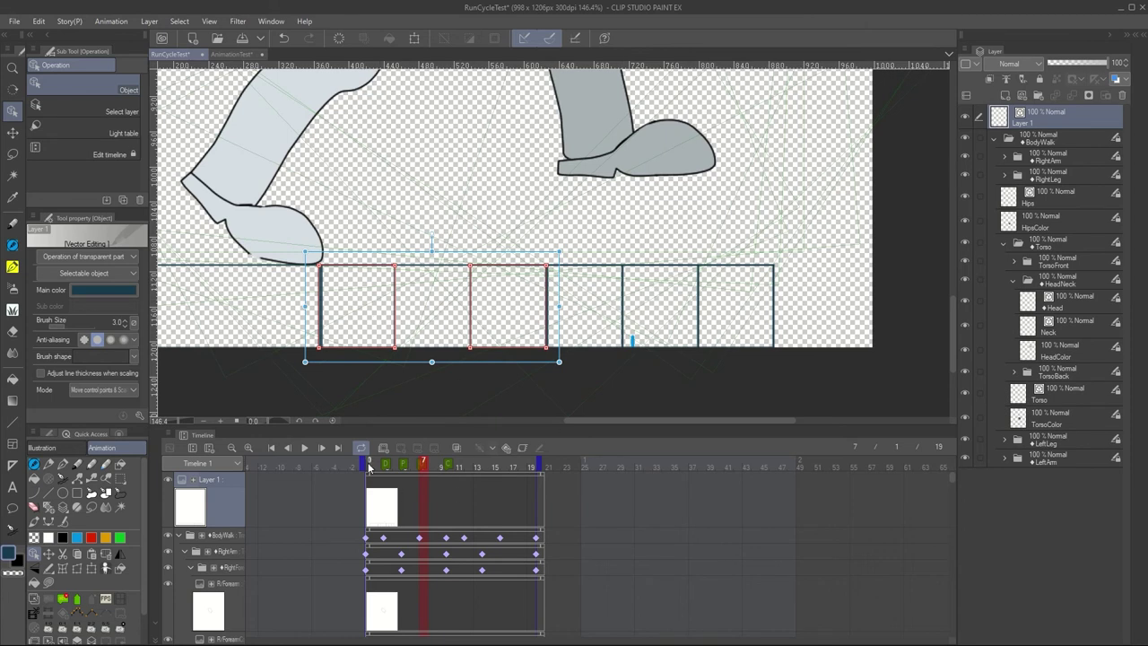
At frame 2, expand the RightLeg folder and rotate its R/Leg folder to swing the lower leg forward
drag(368, 468, 377, 467)
scroll(712, 261, down, 4)
drag(718, 207, 694, 326)
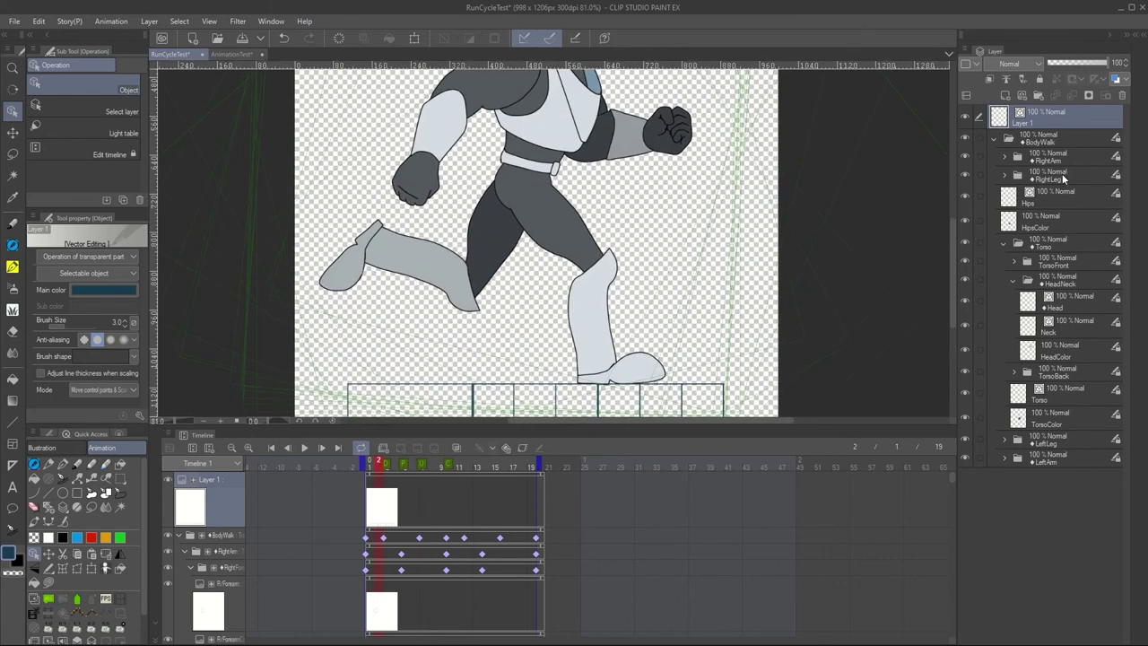
click(1004, 175)
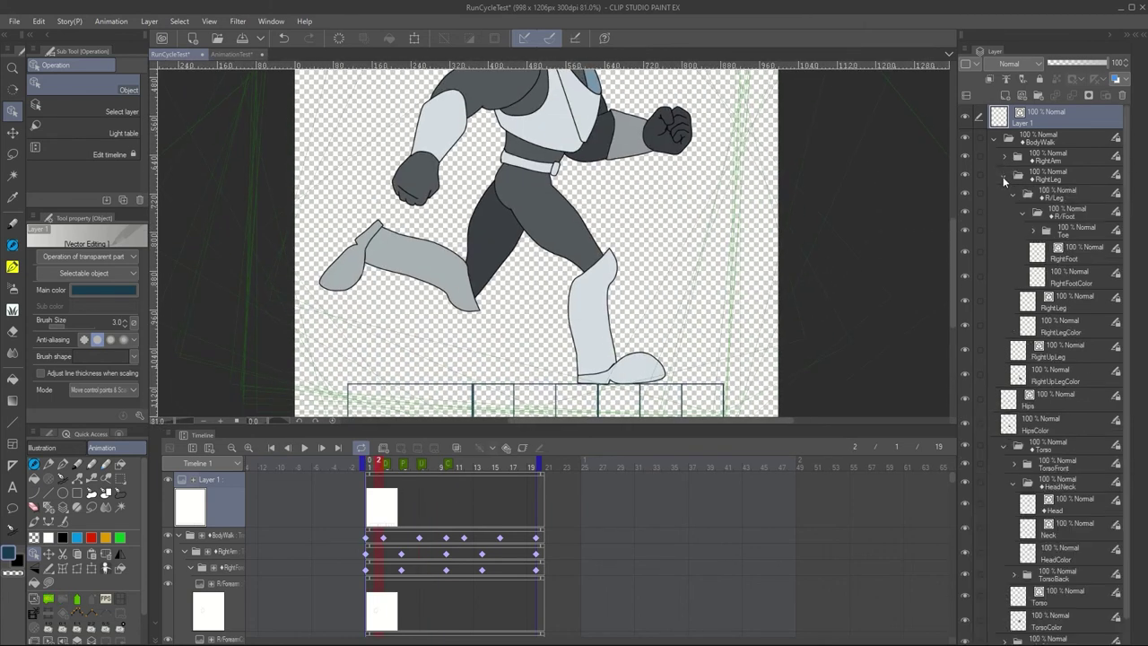
click(1058, 191)
mouse_move(769, 346)
mouse_down()
mouse_move(755, 329)
mouse_move(757, 356)
mouse_up()
click(1065, 211)
Fine-tune the RightLeg and R/Leg rotations at frame 2 to line the toe up with a guide mark, and select the Toe folder
click(1055, 173)
drag(745, 316, 749, 299)
click(1055, 193)
drag(947, 353, 949, 347)
key(alt+[)
key(alt+[)
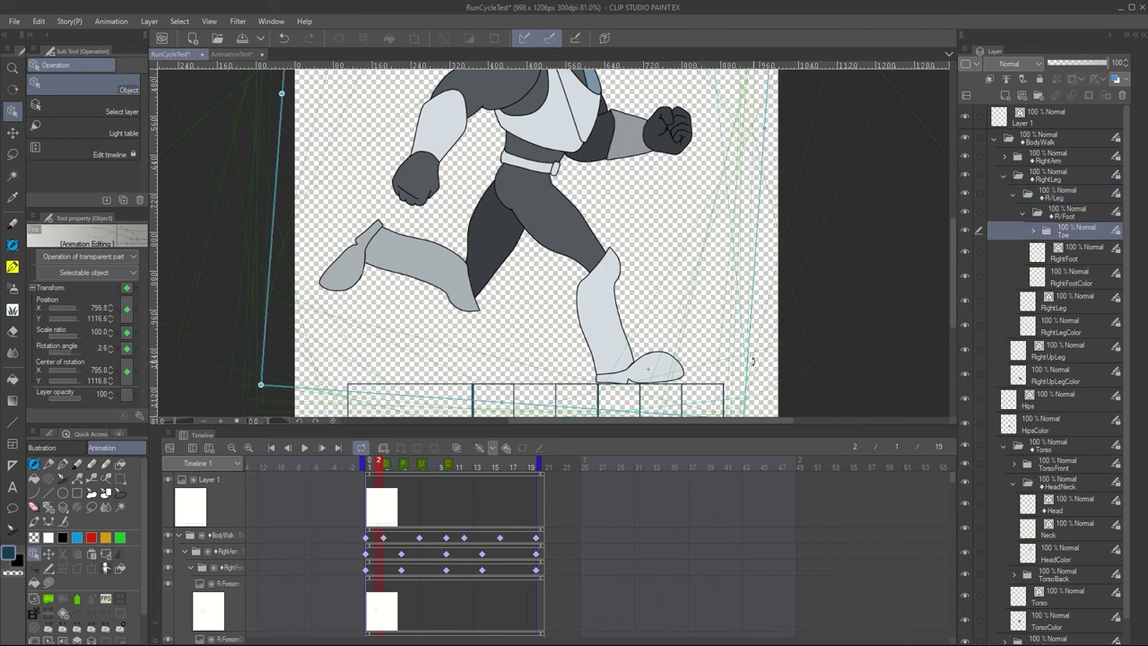
At frame 3, rotate the R/Leg folder forward and turn the R/Foot folder to level the foot on the floor line
click(387, 465)
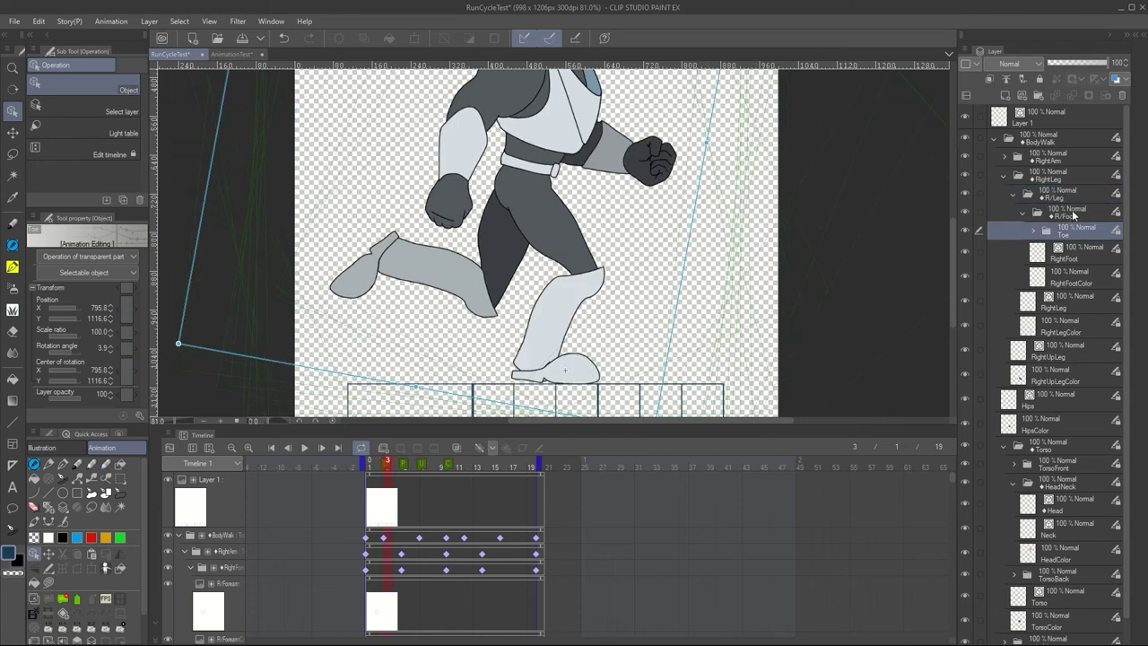
click(1070, 195)
drag(712, 346, 783, 308)
click(1062, 213)
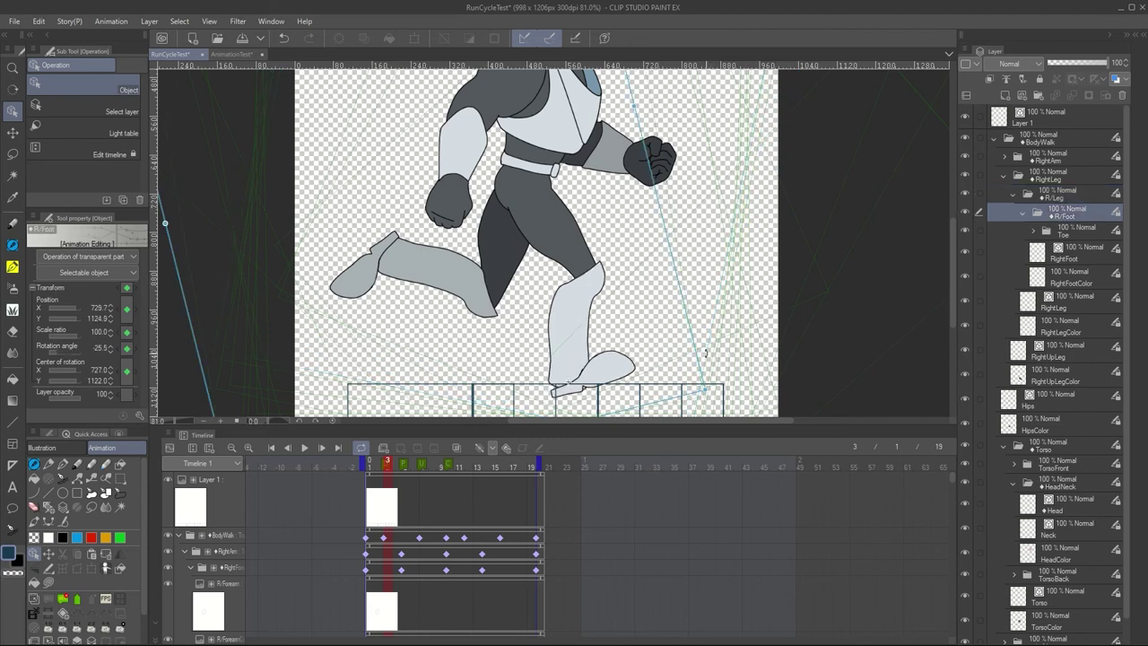
drag(706, 354, 708, 392)
Adjust the RightLeg and R/Leg rotations at frame 3 so the toe meets the next guide mark, and select the Toe folder
click(1045, 176)
drag(735, 269, 731, 252)
click(1054, 197)
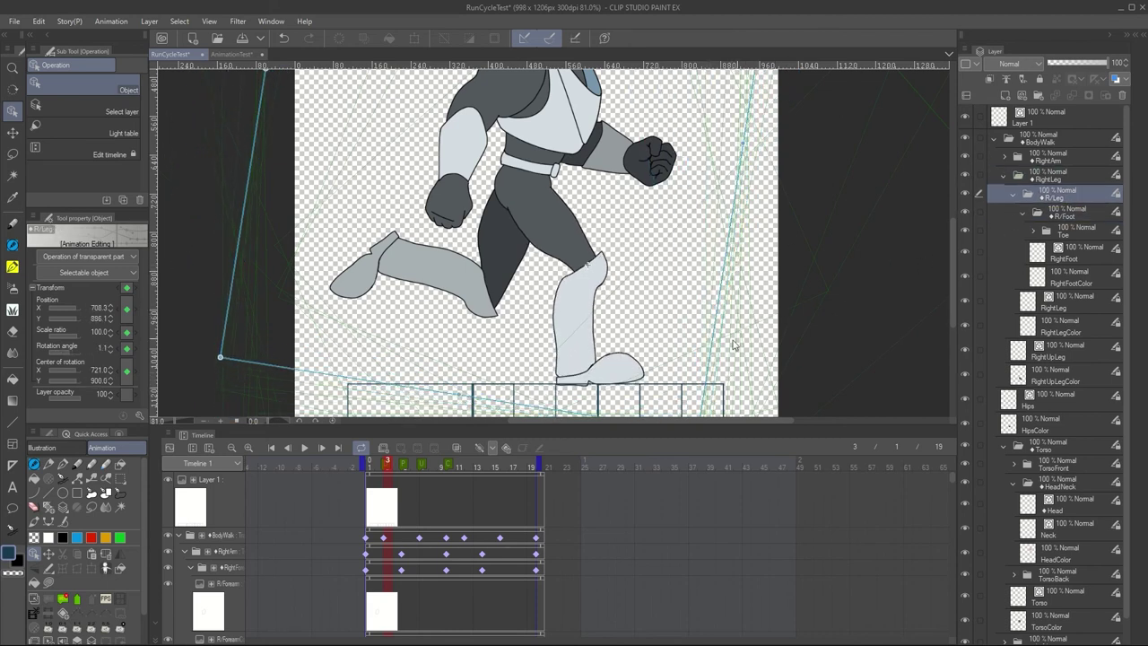
drag(732, 345, 726, 396)
click(1071, 216)
click(1060, 232)
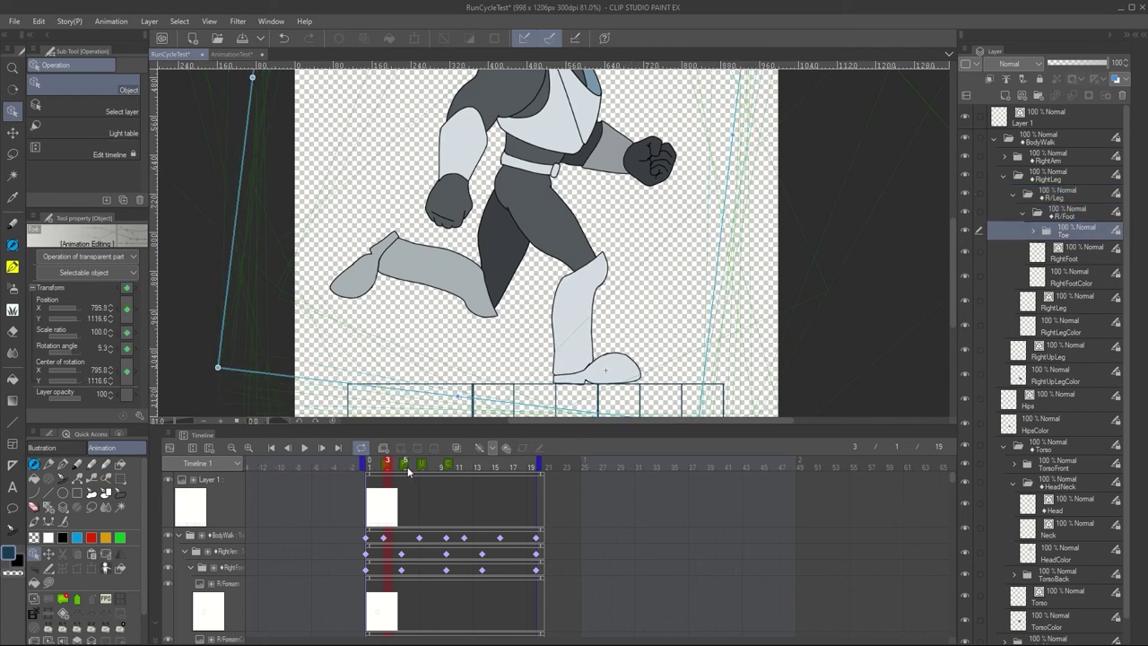
At frame 4, rotate the RightLeg folder to about 25.7 to align the toe with its guide mark, and select R/Foot
click(396, 466)
click(1060, 178)
drag(708, 340, 705, 317)
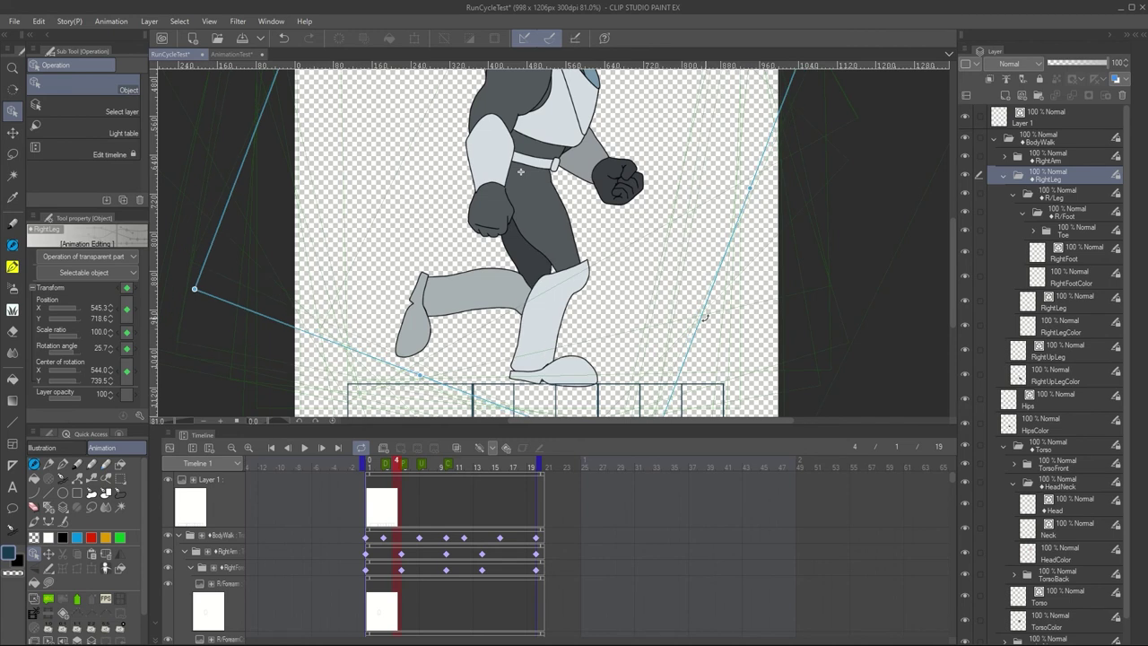
click(1063, 214)
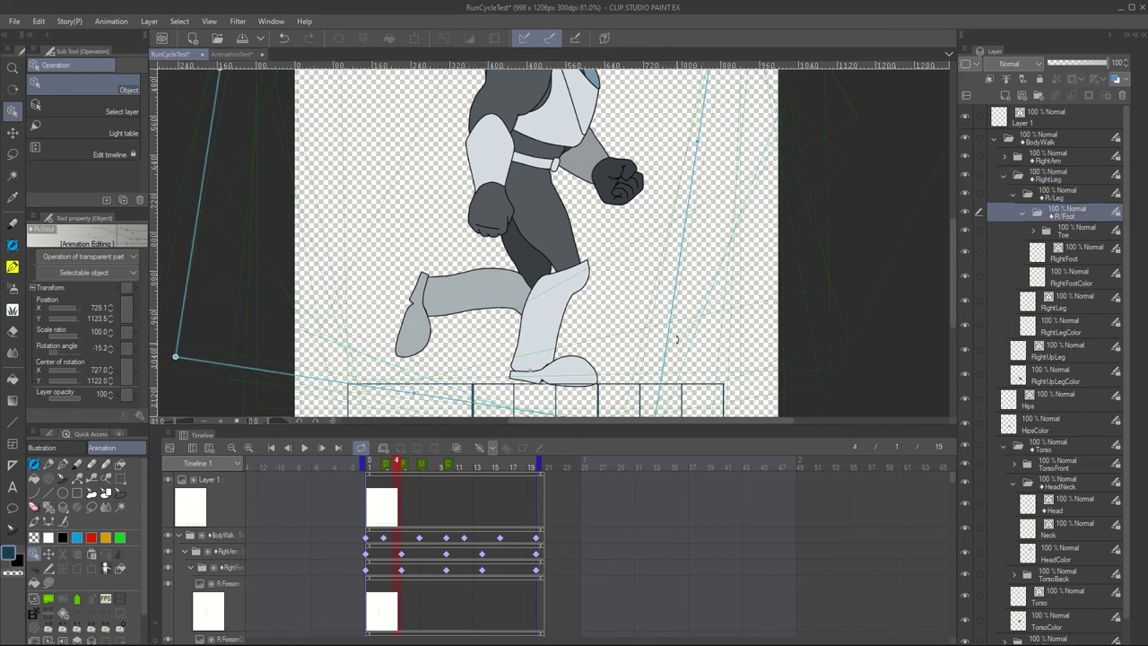
At frame 5, rotate the R/Leg folder to about -12.8 to bring the right toe onto its guide mark
click(390, 466)
click(405, 464)
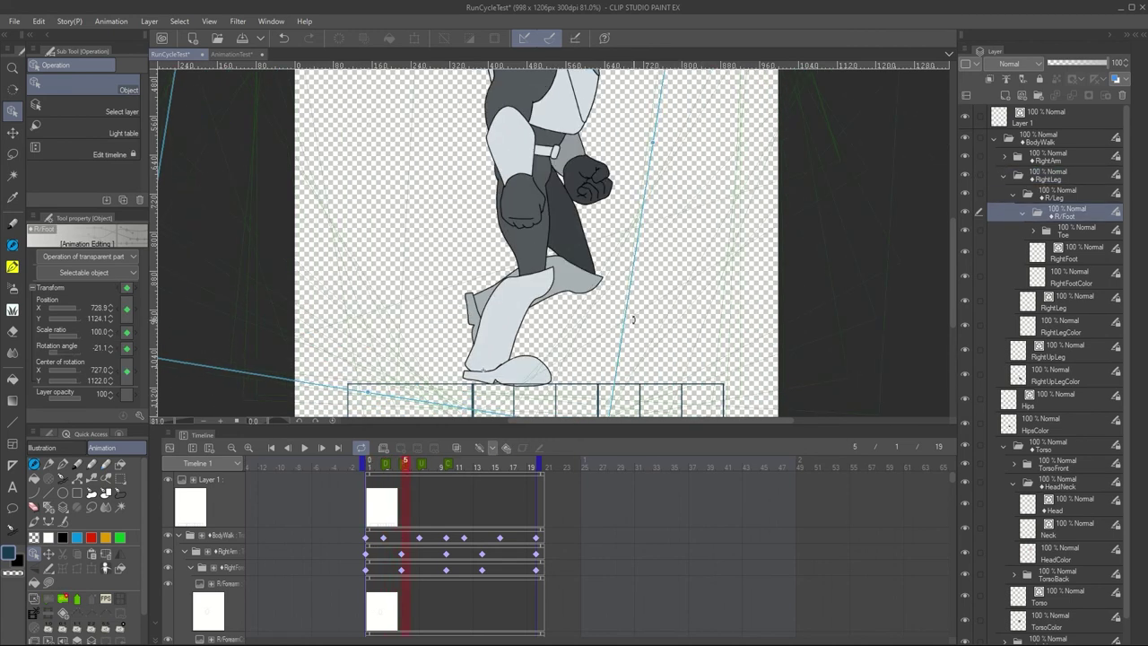
click(1067, 195)
drag(683, 337, 672, 325)
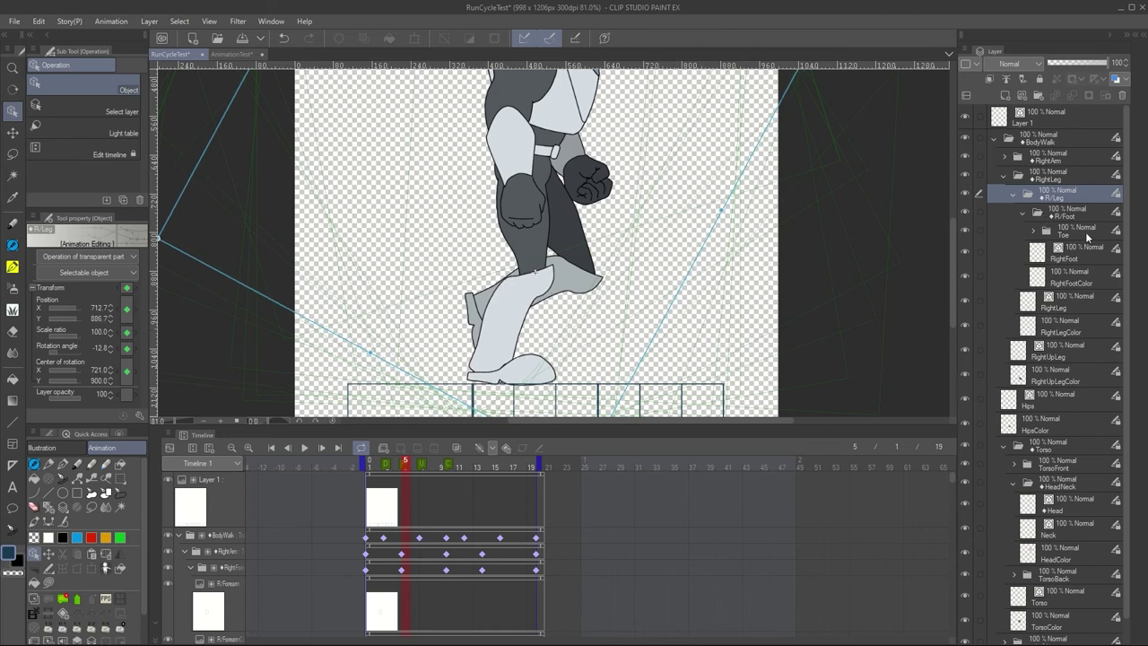
click(1077, 231)
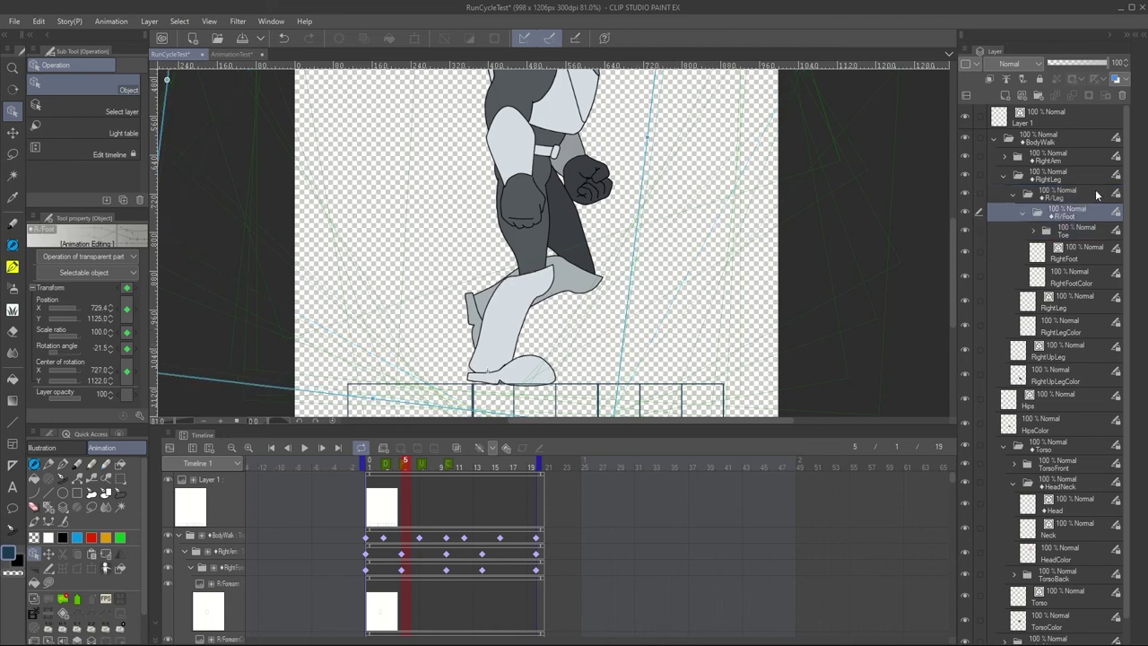
At frame 6, rotate the RightLeg folder slightly to align the planted right toe with its guide mark
click(1066, 178)
click(414, 466)
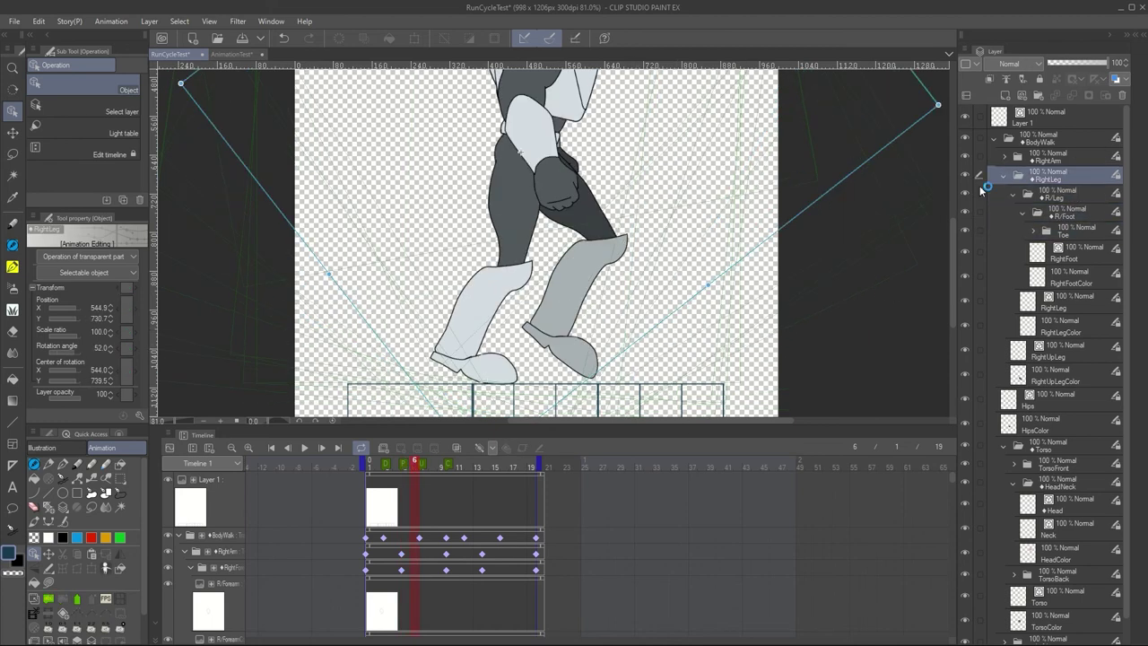
drag(719, 280, 716, 284)
At frame 11, rotate the LeftLeg folder forward and adjust the L/Foot folder so the left toe meets its guide mark
drag(423, 465, 461, 459)
scroll(1077, 233, down, 1)
click(1004, 173)
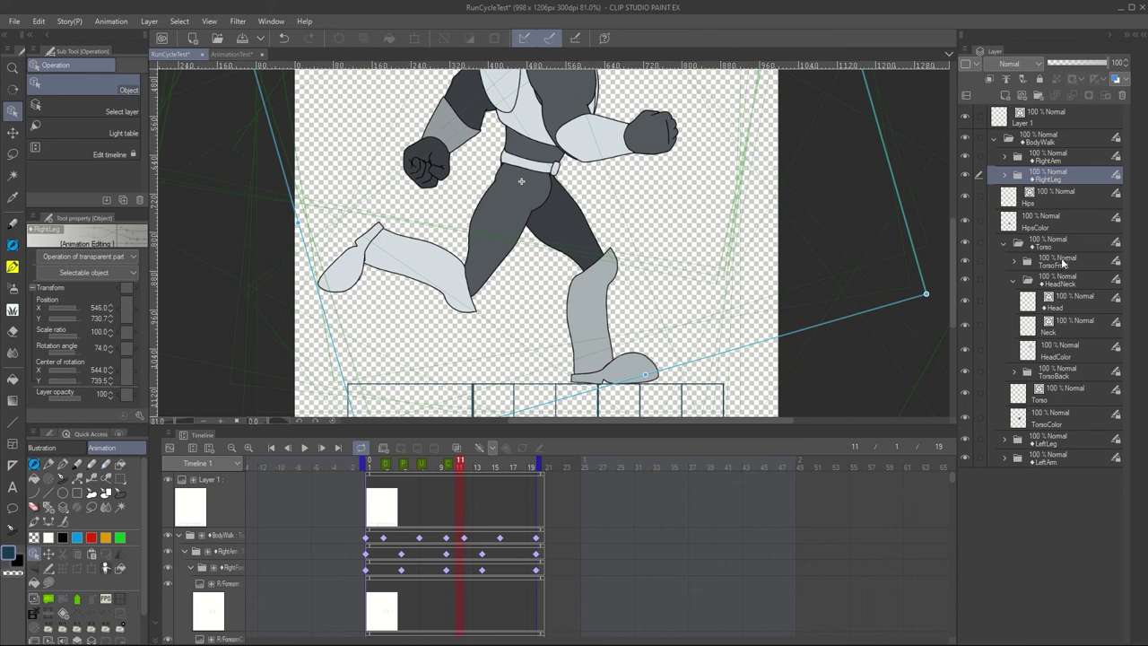
click(1005, 244)
click(1005, 263)
click(1066, 266)
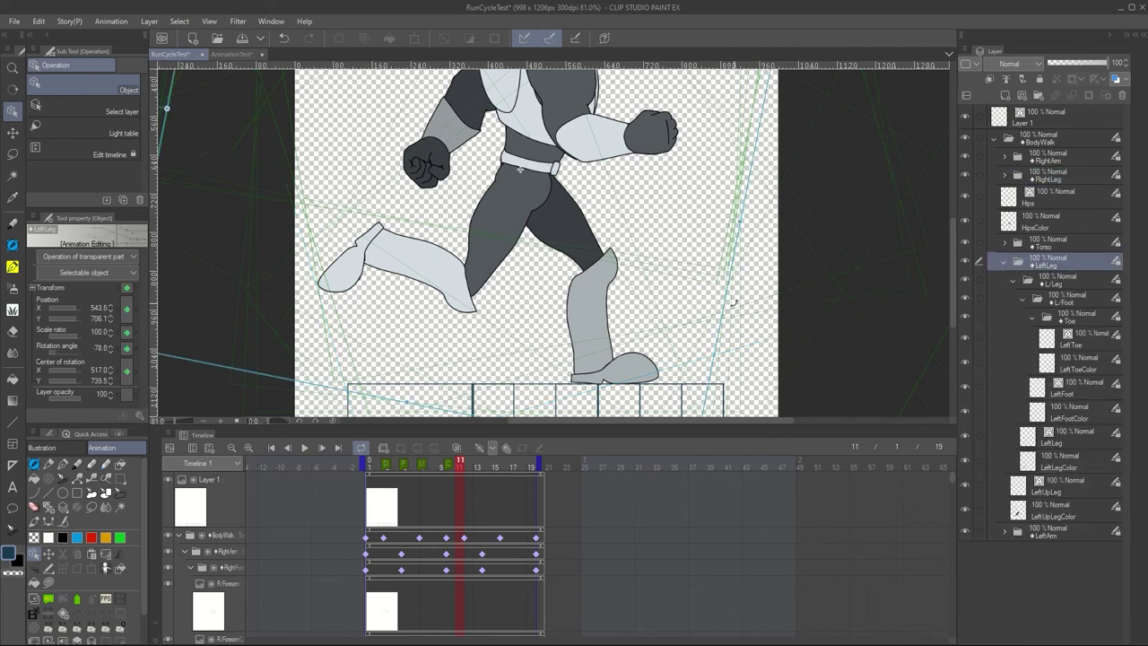
drag(734, 306, 760, 290)
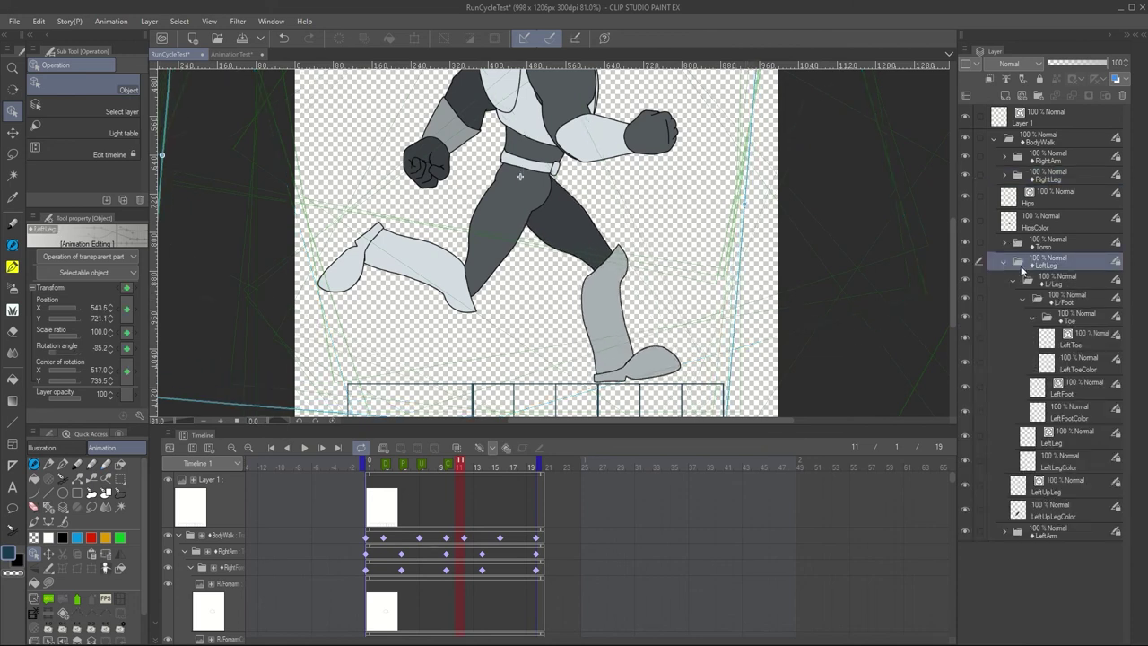
click(1064, 300)
drag(728, 381, 729, 388)
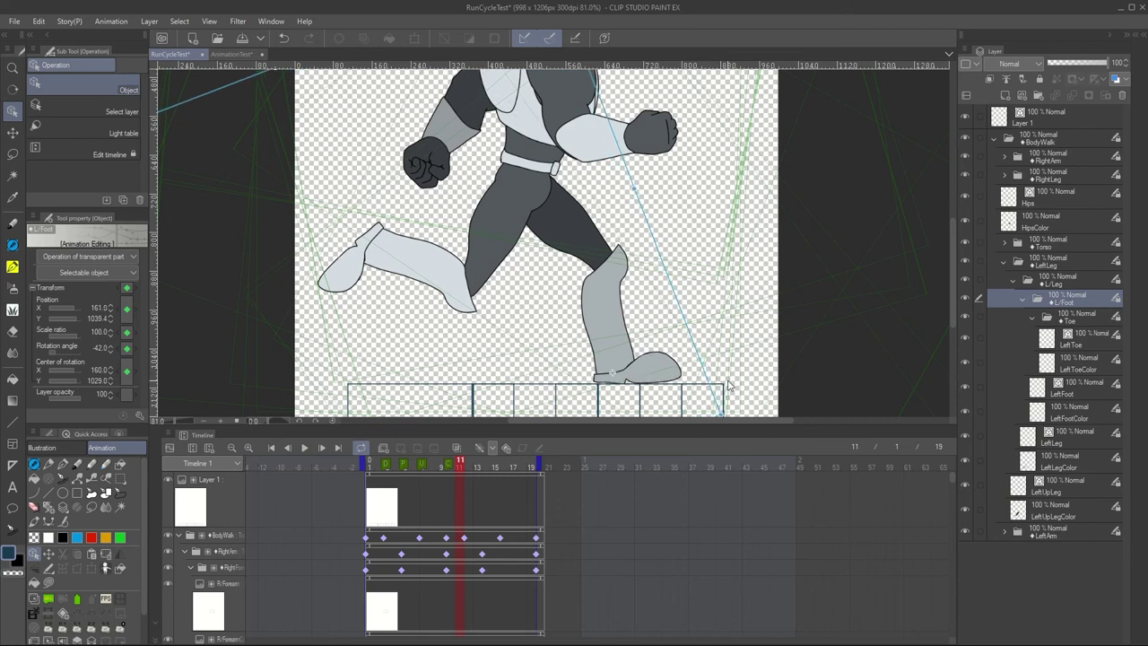
click(1059, 320)
At frame 12, rotate the L/Leg folder forward and turn the L/Foot folder to plant the left foot on its guide mark
click(469, 472)
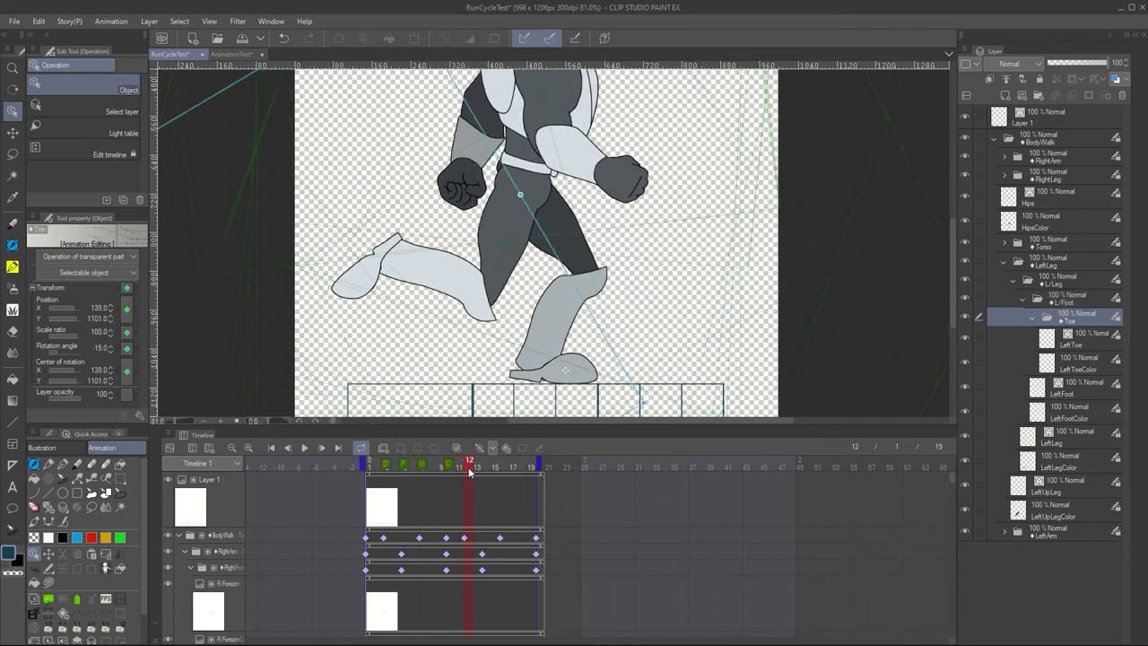
click(1069, 267)
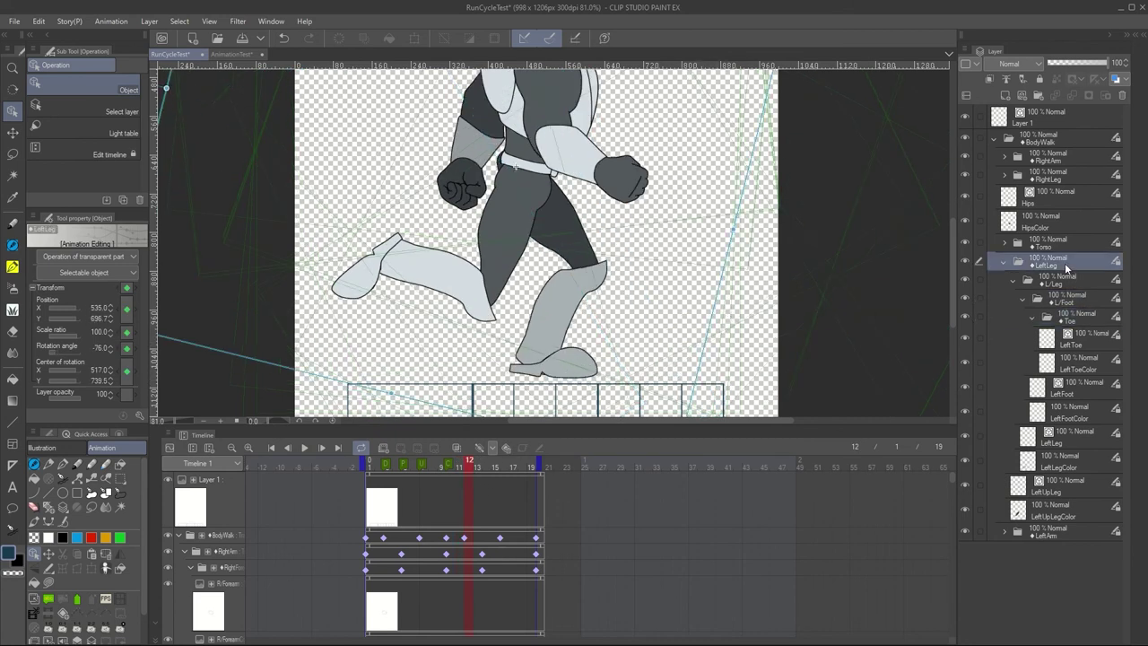
click(1080, 282)
drag(709, 341, 841, 310)
click(1067, 299)
drag(674, 337, 686, 385)
click(1051, 282)
drag(703, 329, 707, 331)
At frame 13, rotate the left leg slightly and turn the L/Foot folder to plant the left foot flat on its guide mark
click(478, 465)
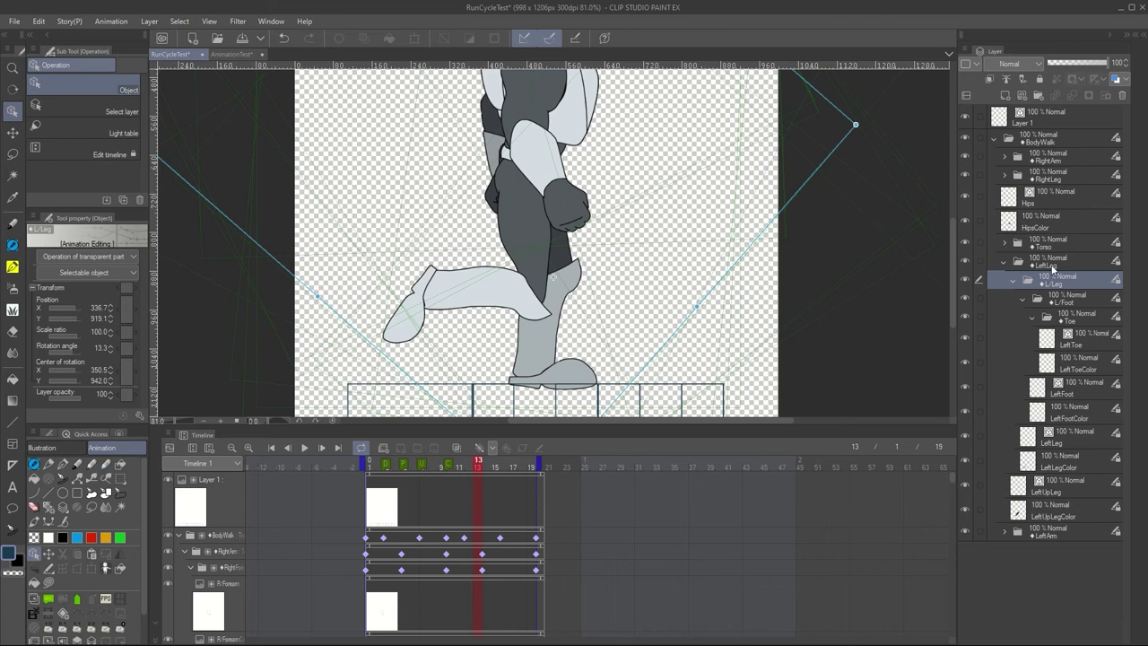
click(1054, 265)
drag(692, 317, 697, 313)
click(1061, 300)
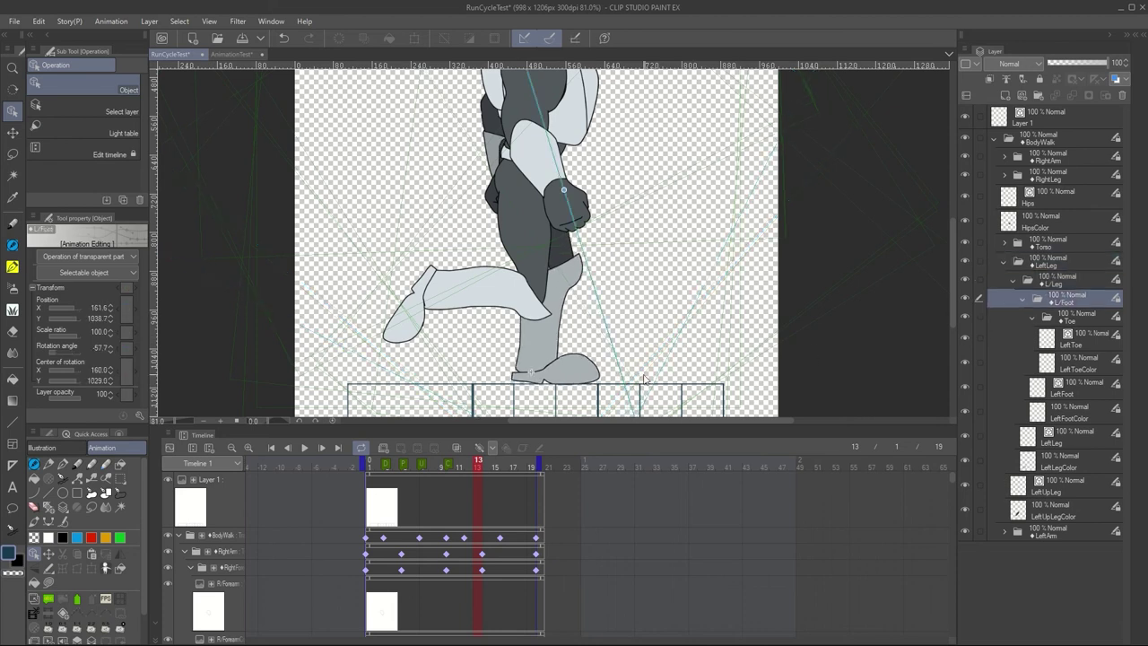
drag(644, 379, 636, 368)
click(1066, 319)
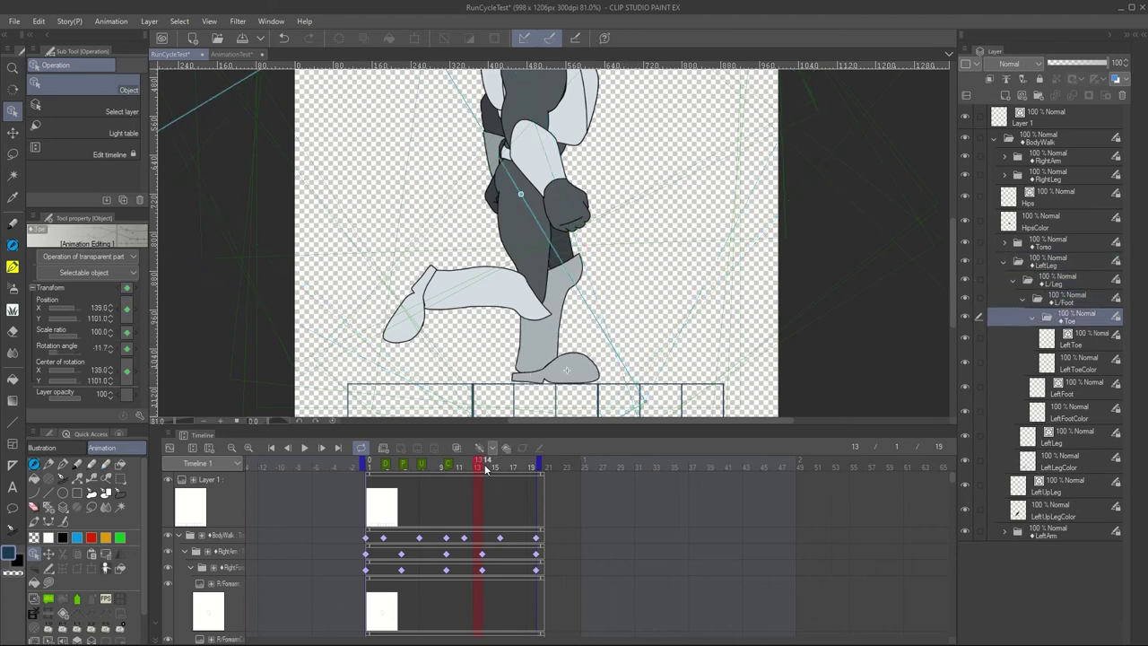
At frame 14, rotate the L/Leg folder to about 5.5 and turn the L/Foot folder to about -63.9 so the left foot sits flat
click(486, 461)
click(1065, 301)
drag(572, 344, 584, 344)
click(1059, 282)
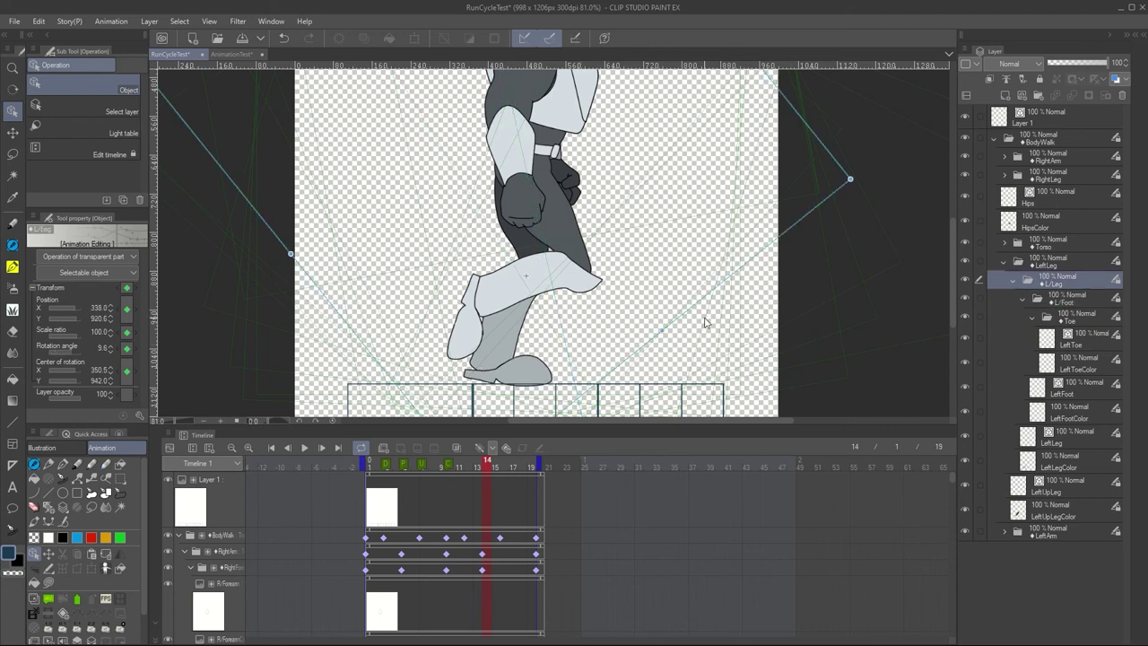
drag(676, 331, 679, 324)
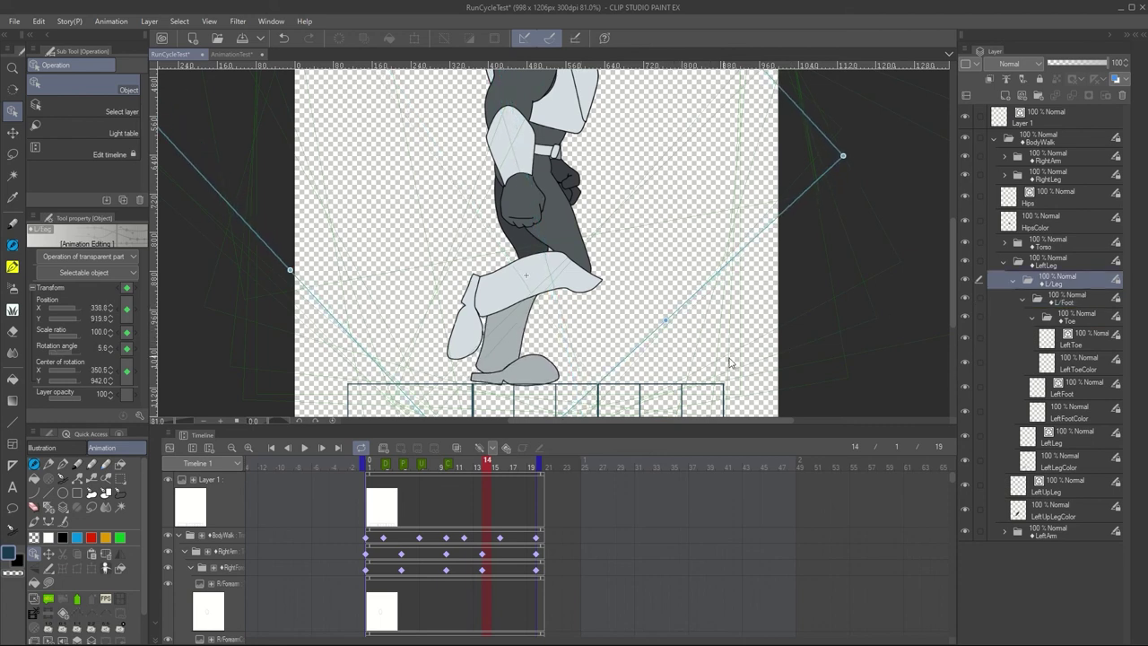
click(625, 364)
click(858, 317)
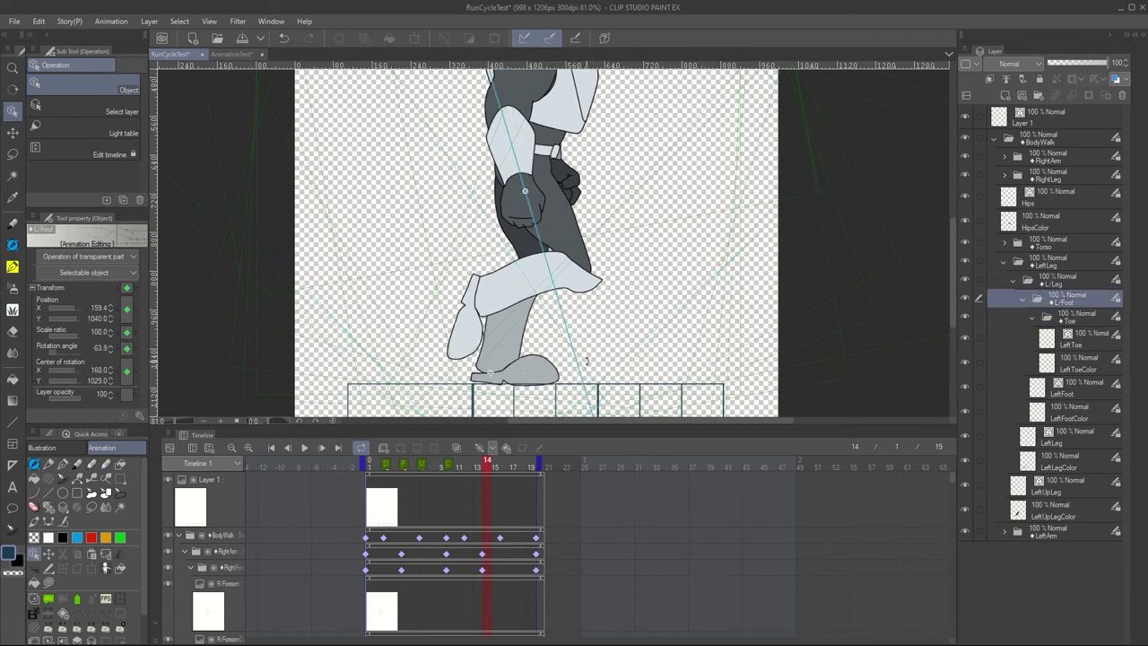
Nudge the L/Leg folder back and rotate it slightly at frame 14, and check the left toe against the guides at frames 15 and 16
click(1073, 283)
key(Left)
key(Left)
key(Left)
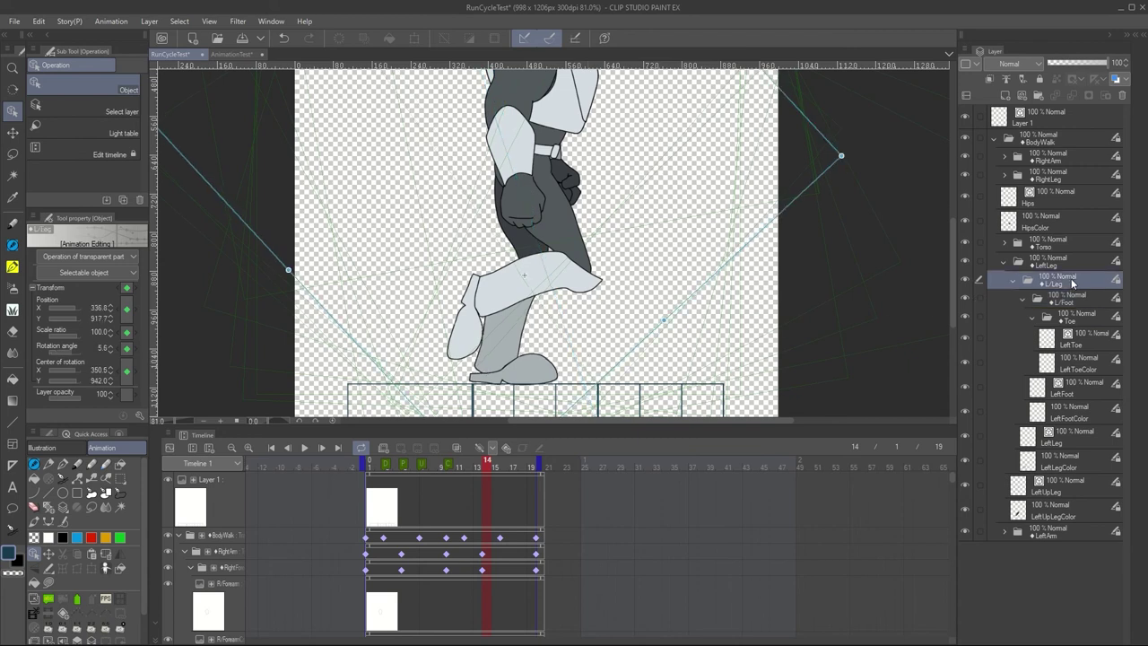
drag(781, 218, 781, 223)
click(497, 467)
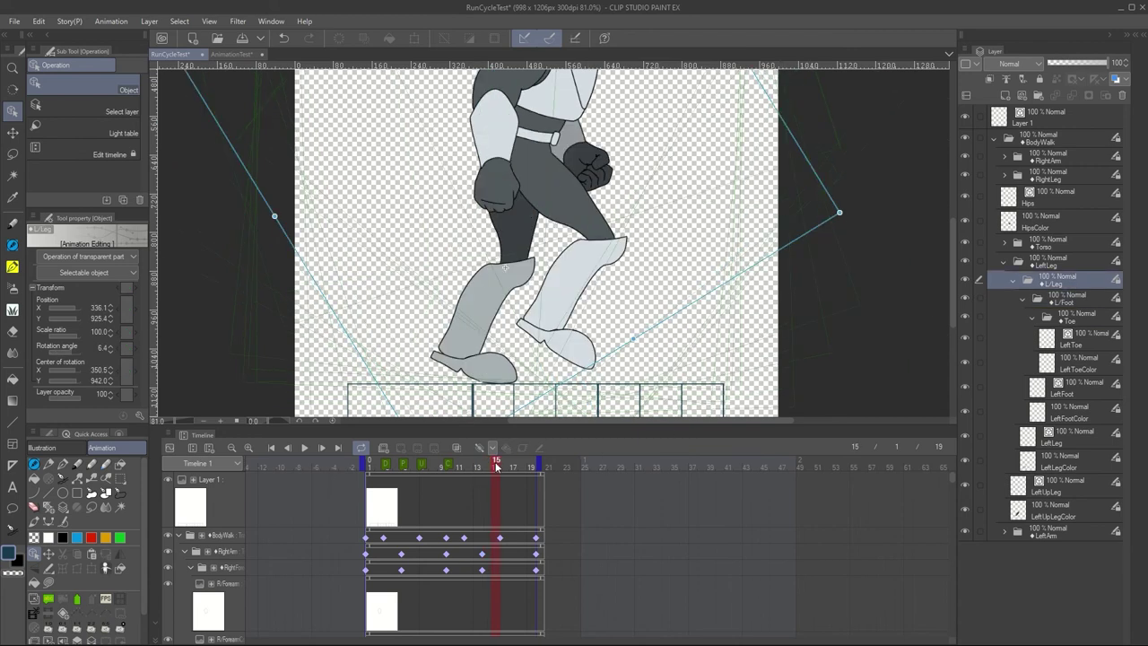
click(508, 466)
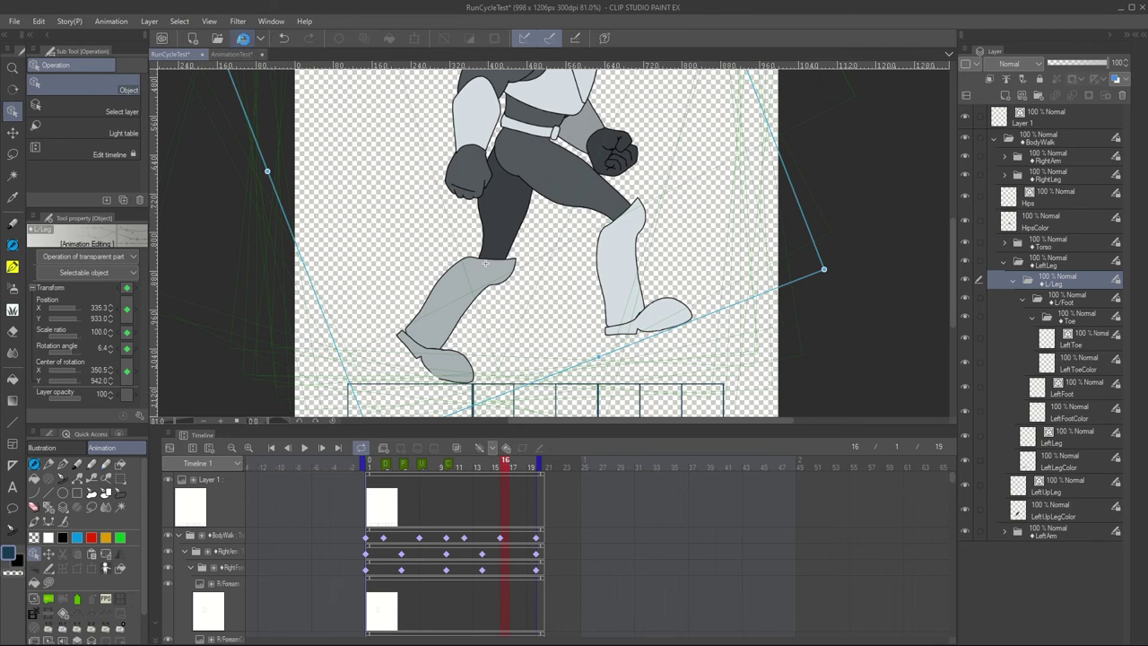
Switch to the AnimationTest scene and scrub the run from frame 1 to frame 19
click(235, 55)
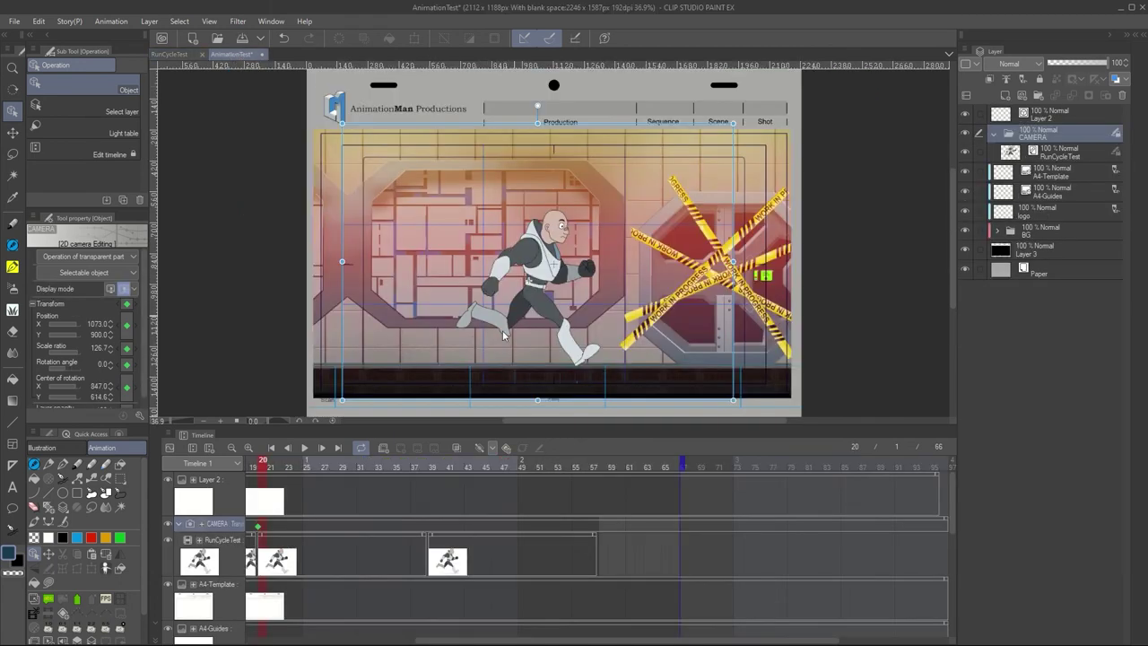
click(272, 449)
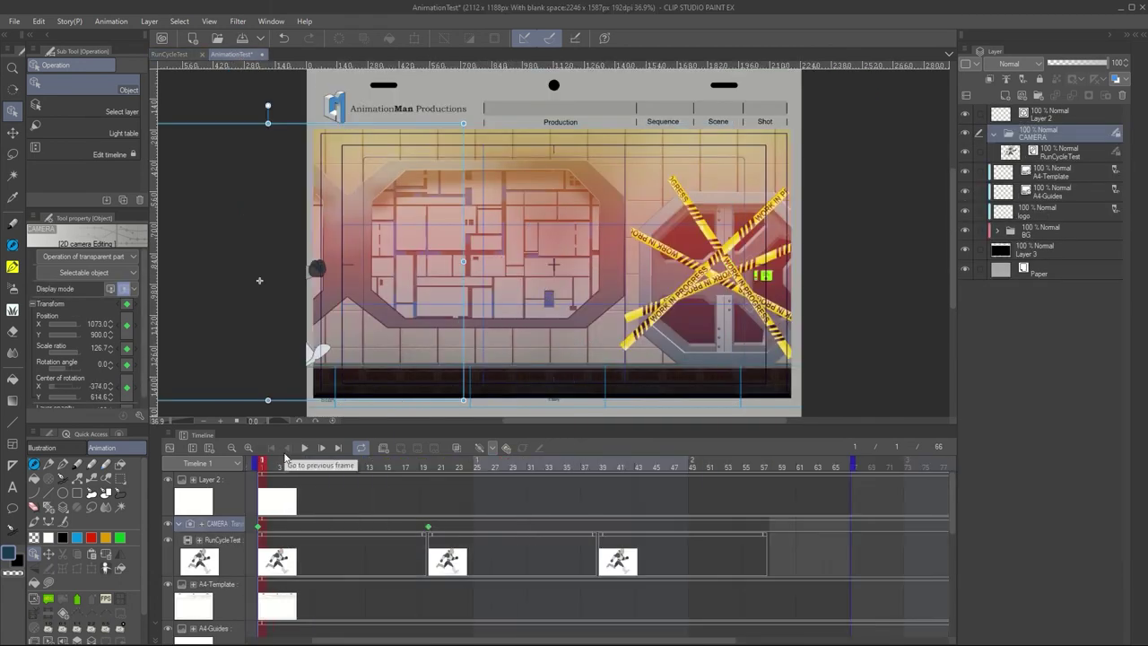
drag(276, 467, 427, 468)
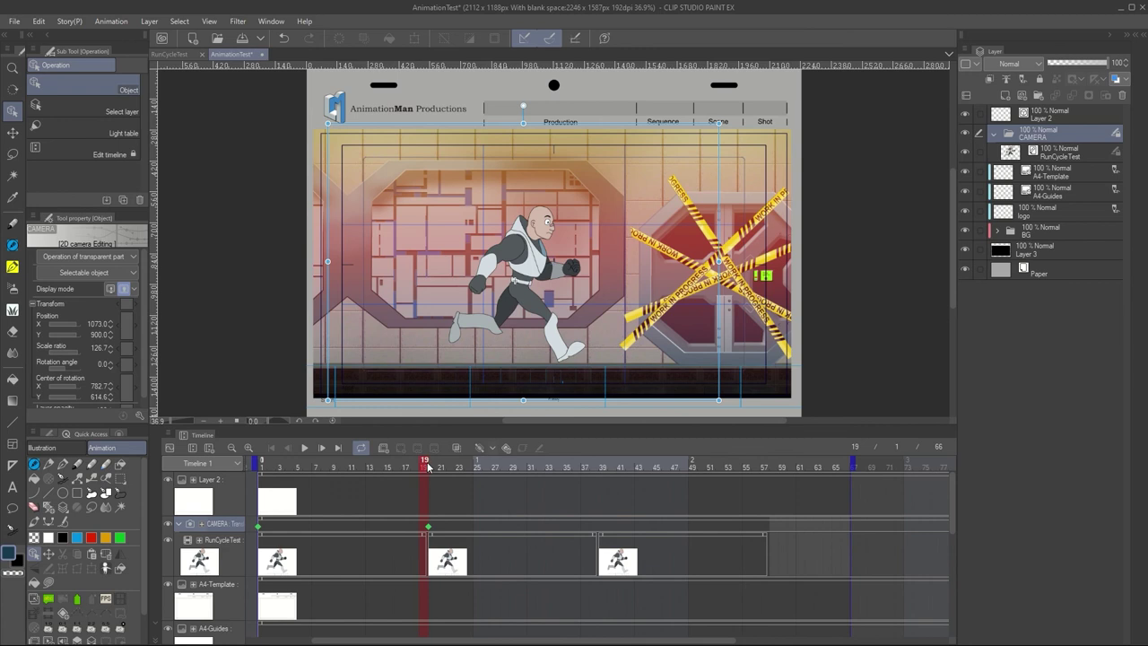
At frame 39, move the CAMERA folder along the running direction to a center of rotation X of about 2089
click(603, 467)
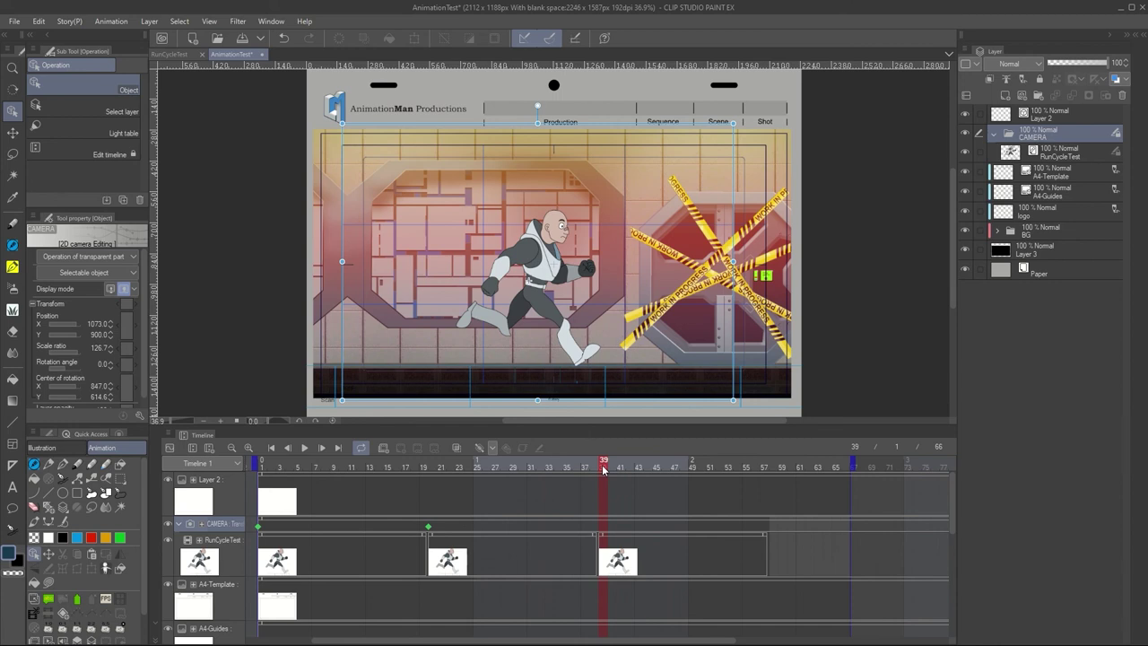
key(Right)
key(Right)
key(Right)
key(Right)
key(Right)
key(Right)
key(Right)
key(Right)
key(Right)
key(Right)
key(Right)
key(Right)
key(Right)
key(Right)
key(Right)
key(Right)
key(Right)
key(Right)
key(Right)
key(Right)
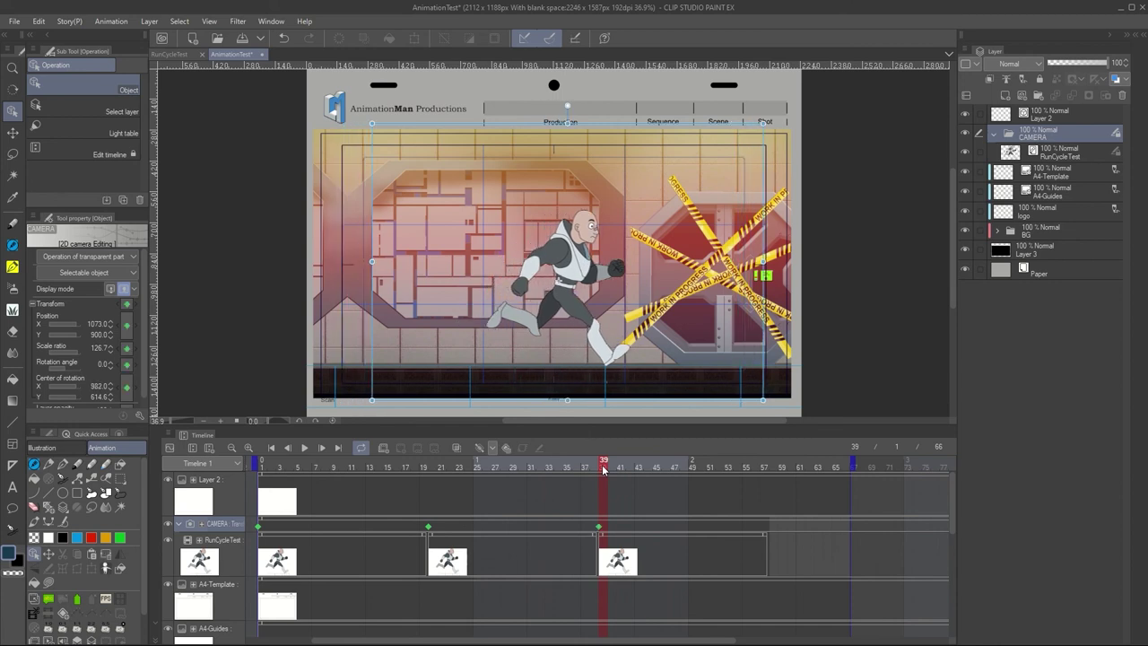
key(Right)
key(Right)
key(Right)
key(Right)
key(Right)
key(Right)
key(Right)
key(Right)
key(Right)
key(Right)
key(Right)
key(Right)
key(Right)
key(Right)
key(Right)
key(Right)
key(Right)
key(Right)
key(Right)
key(Right)
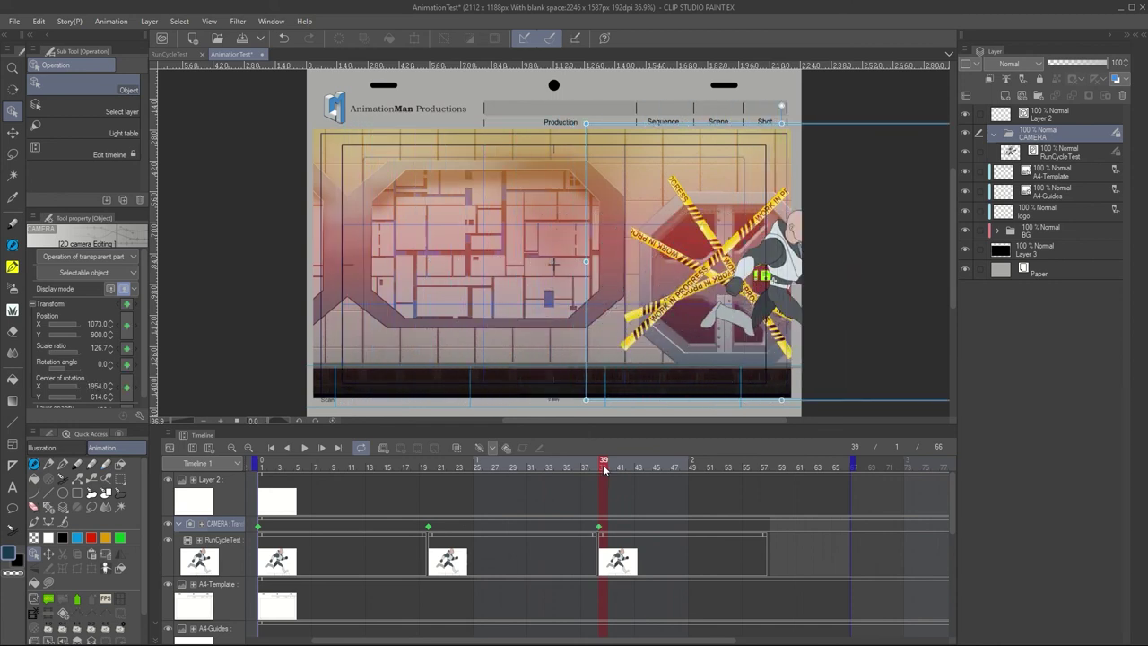
key(Right)
key(Right)
key(Right)
key(Right)
key(Right)
key(Right)
key(Right)
key(Right)
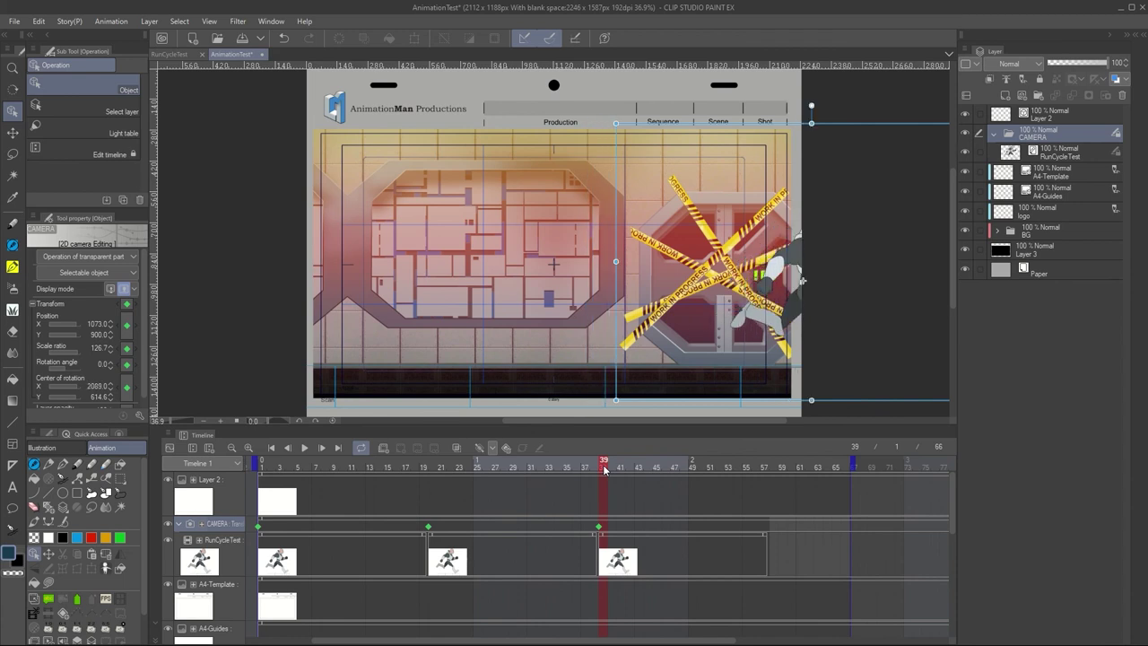
Nudge the CAMERA folder back at frame 39 to a center of rotation X of 2072.0, lining up the floor guides
scroll(688, 400, up, 10)
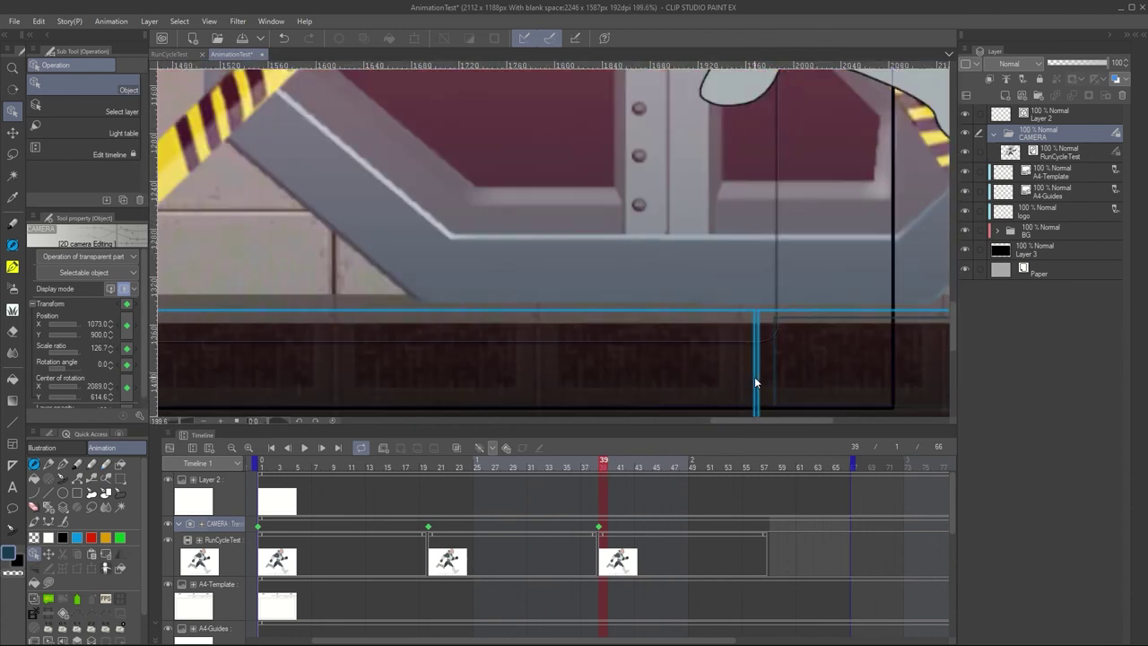
key(Left)
key(Left)
key(Left)
key(Left)
key(Left)
key(Left)
key(Left)
key(Left)
key(Left)
key(Left)
key(Left)
key(Left)
key(Left)
key(Left)
key(Left)
key(Left)
key(Left)
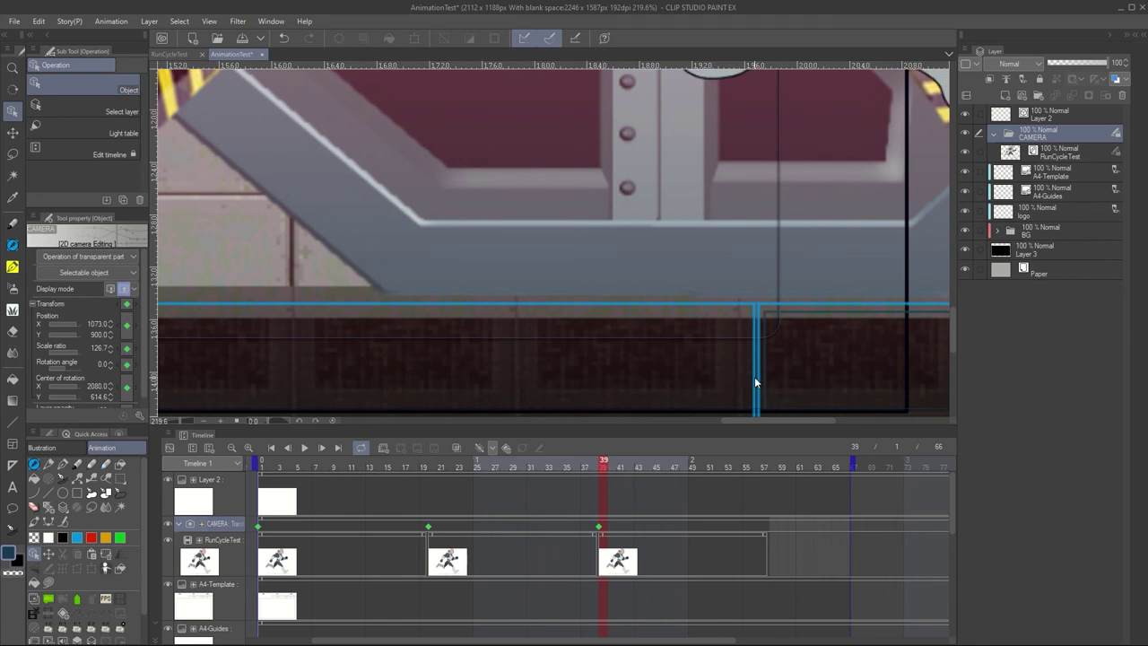
At frame 58, move the CAMERA folder to a center of rotation X of 3414.0 and shrink the timeline area for a larger canvas
click(772, 466)
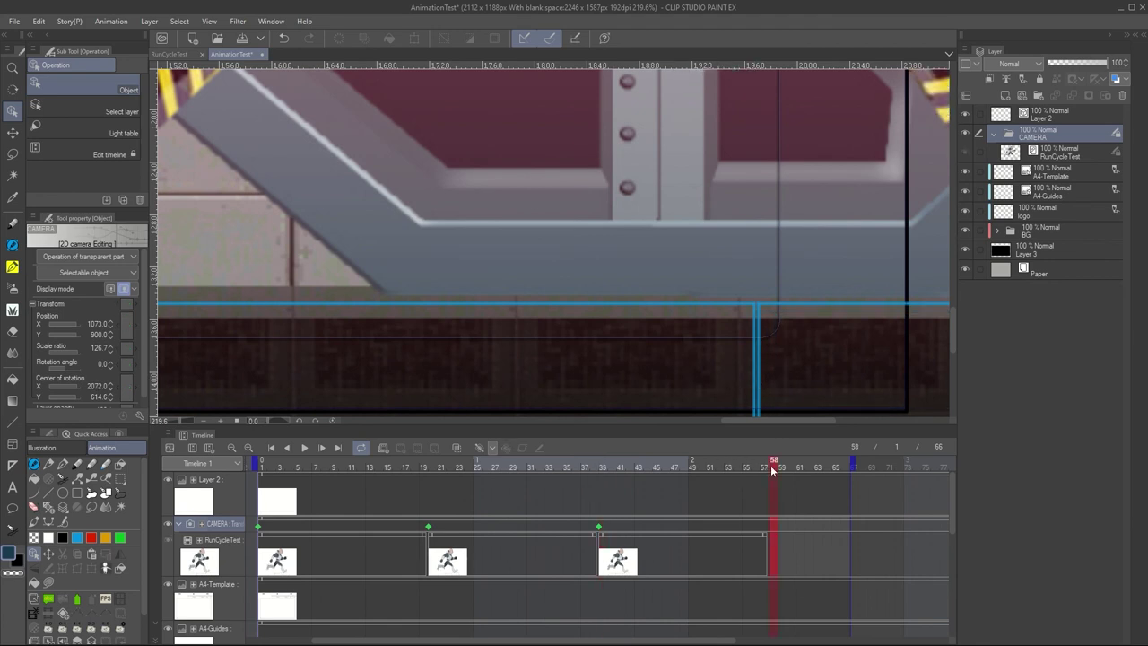
scroll(639, 287, down, 10)
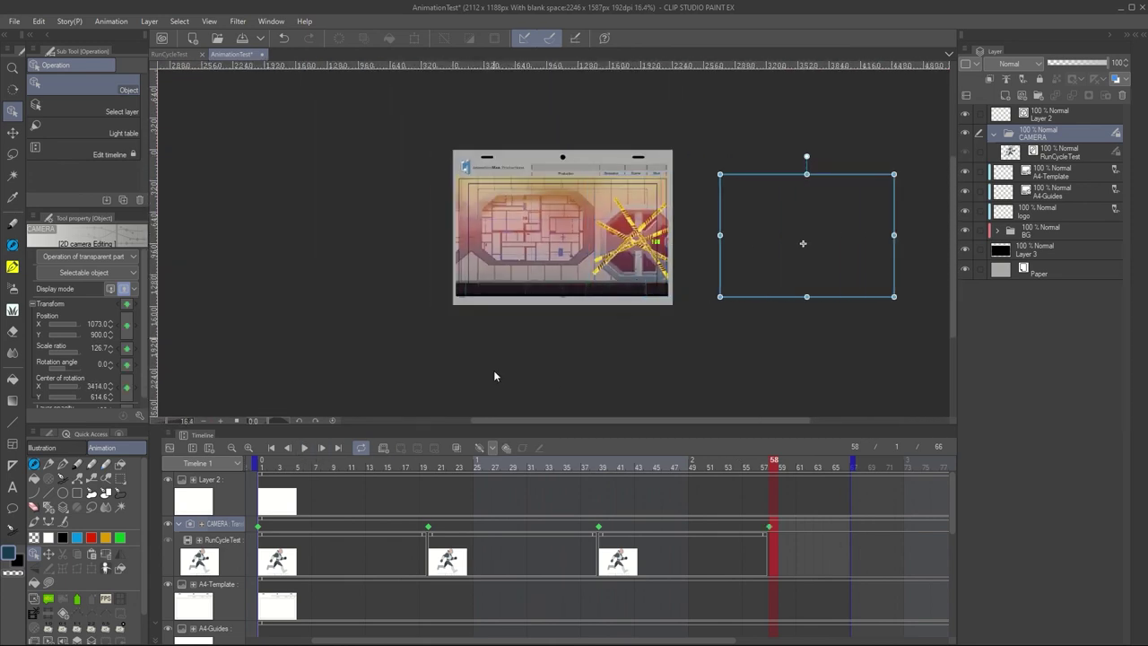
drag(483, 425, 482, 501)
key(ctrl+0)
scroll(421, 264, up, 3)
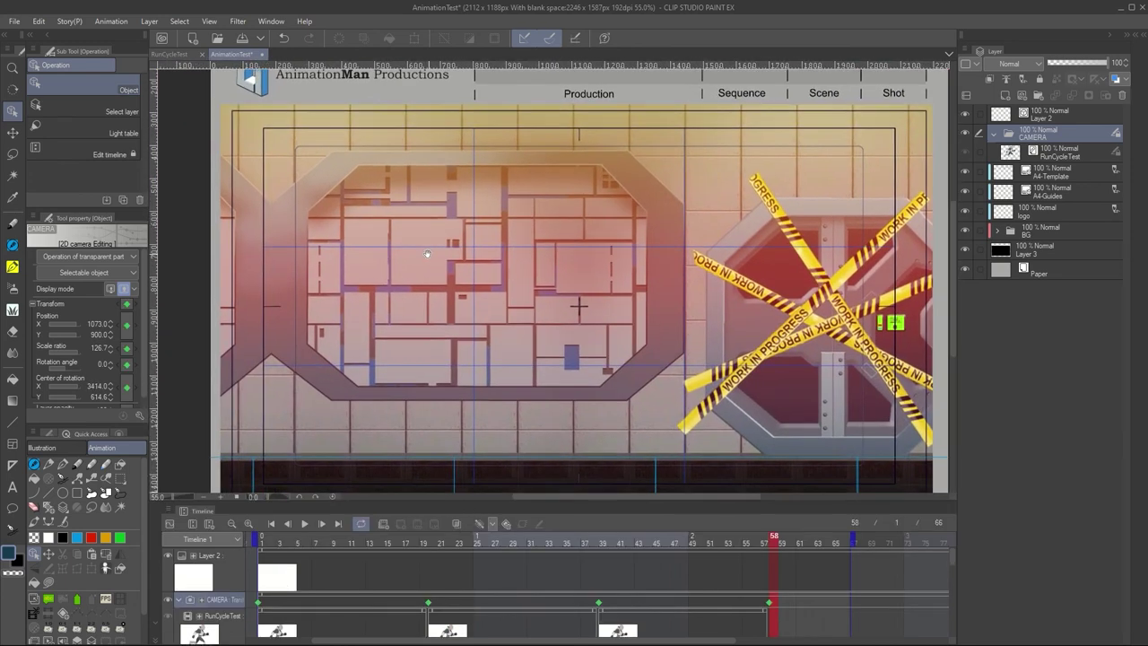
drag(412, 238, 403, 239)
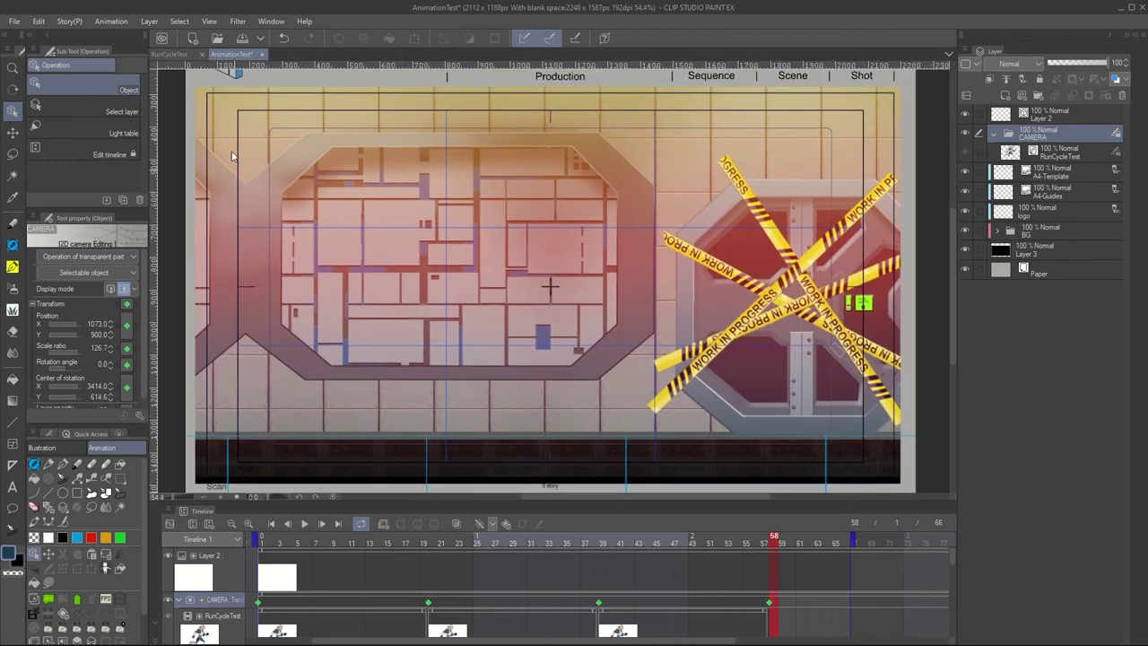
Save the AnimationTest scene and play back the full run across the background
click(242, 38)
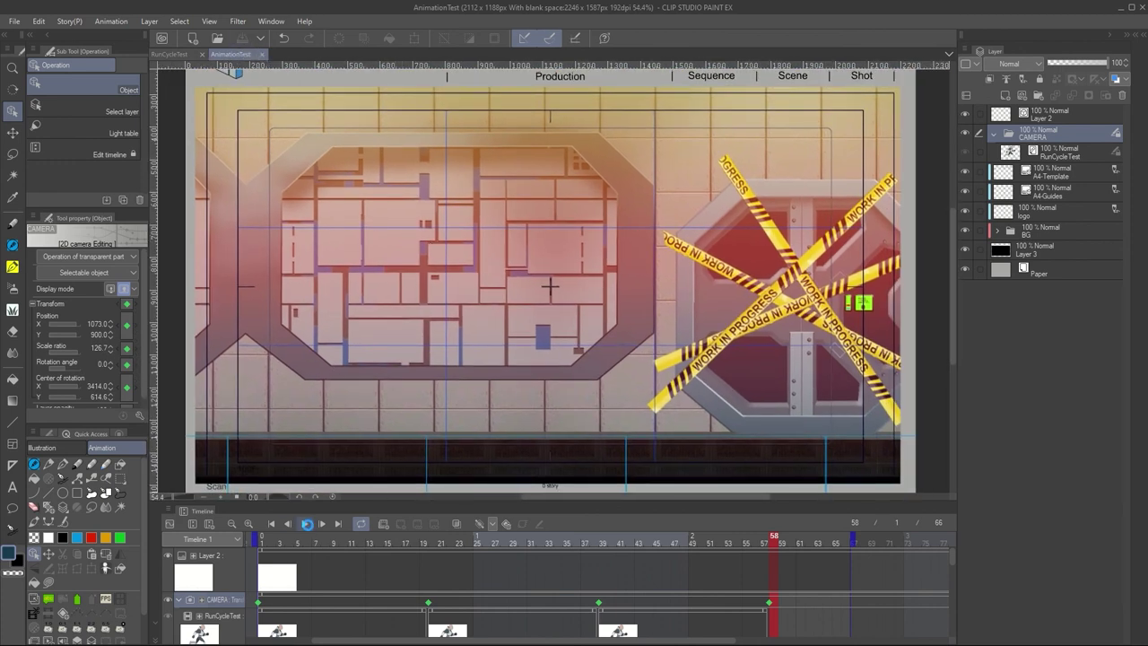
click(307, 524)
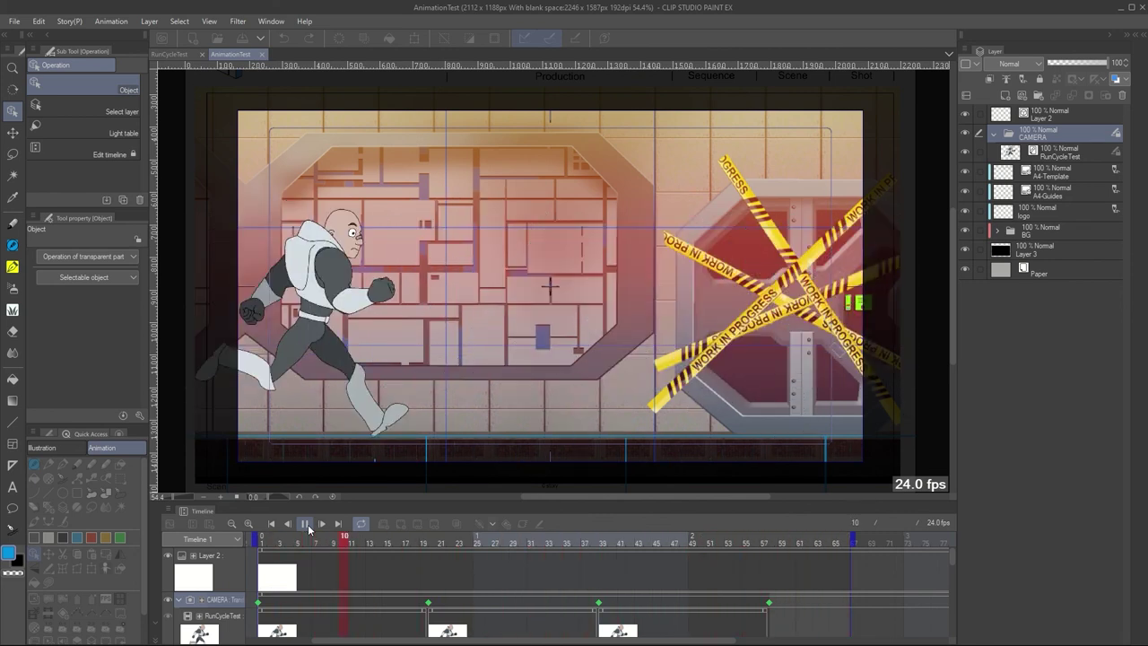
click(307, 525)
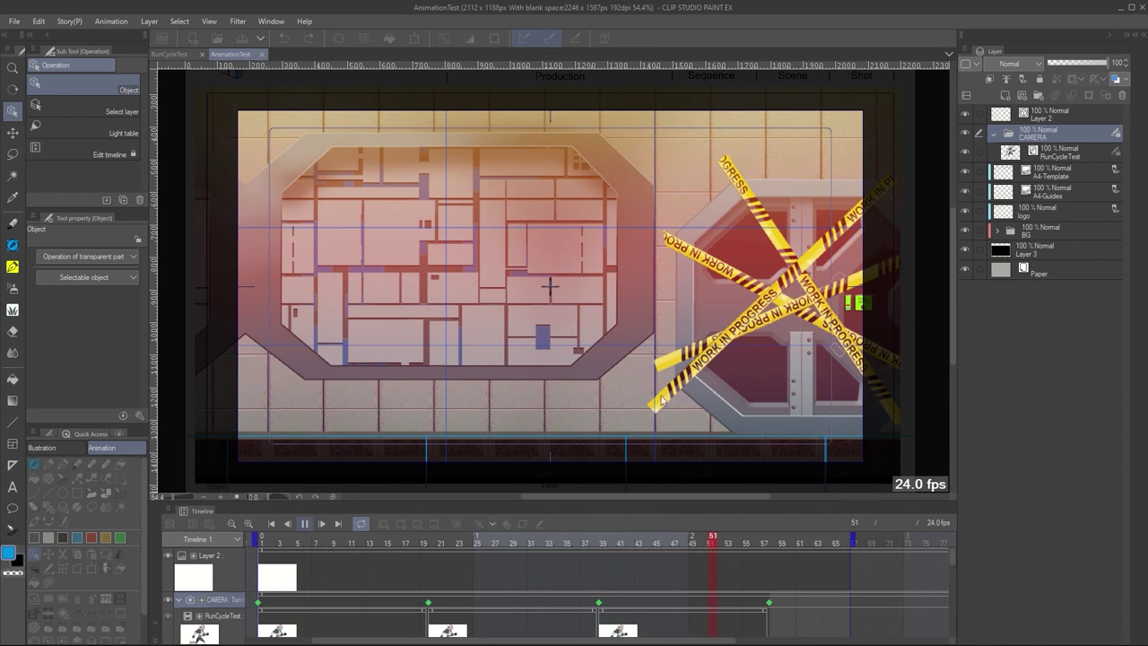
Hide guide Layer 2 in AnimationTest and guide Layer 1 in RunCycleTest, and save both documents
click(966, 114)
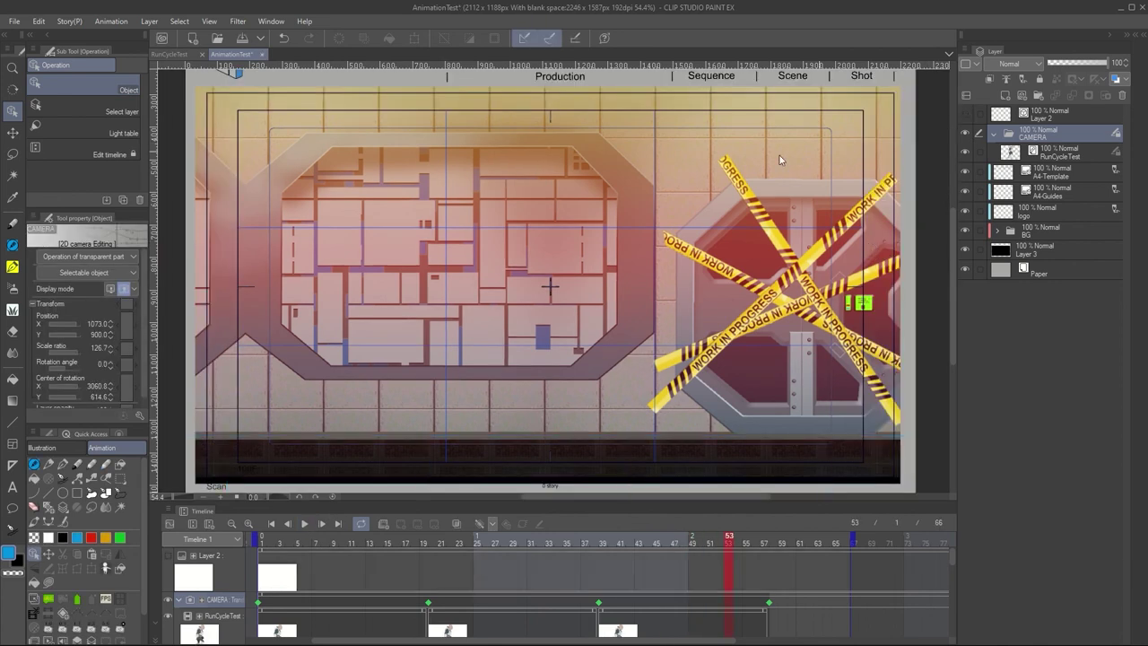
click(171, 54)
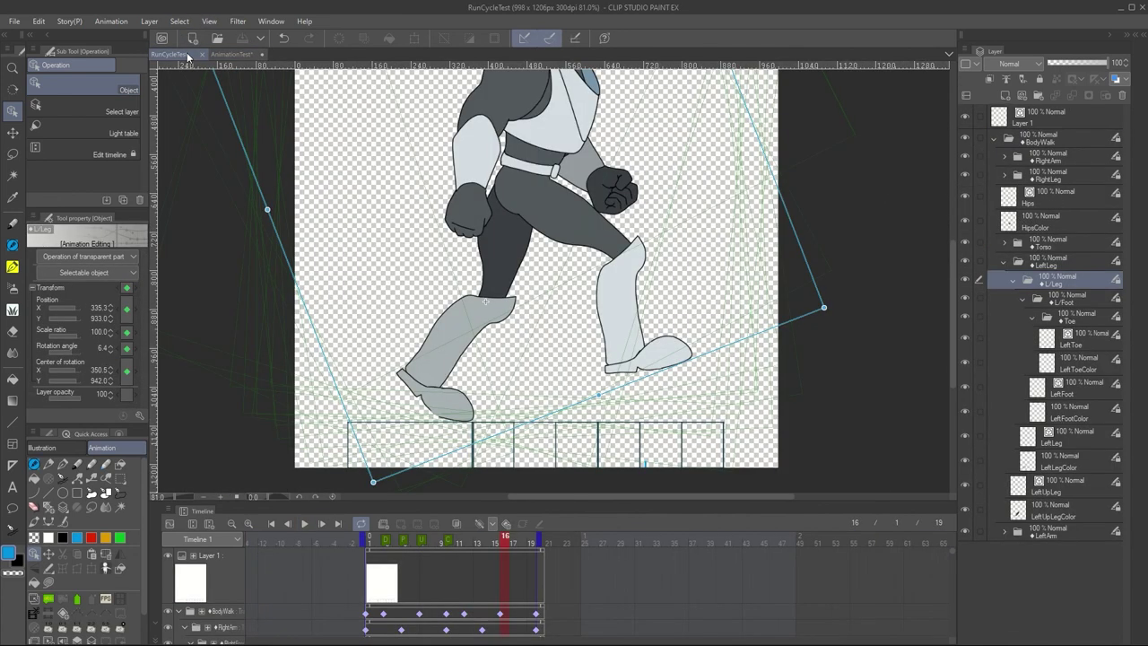
click(965, 118)
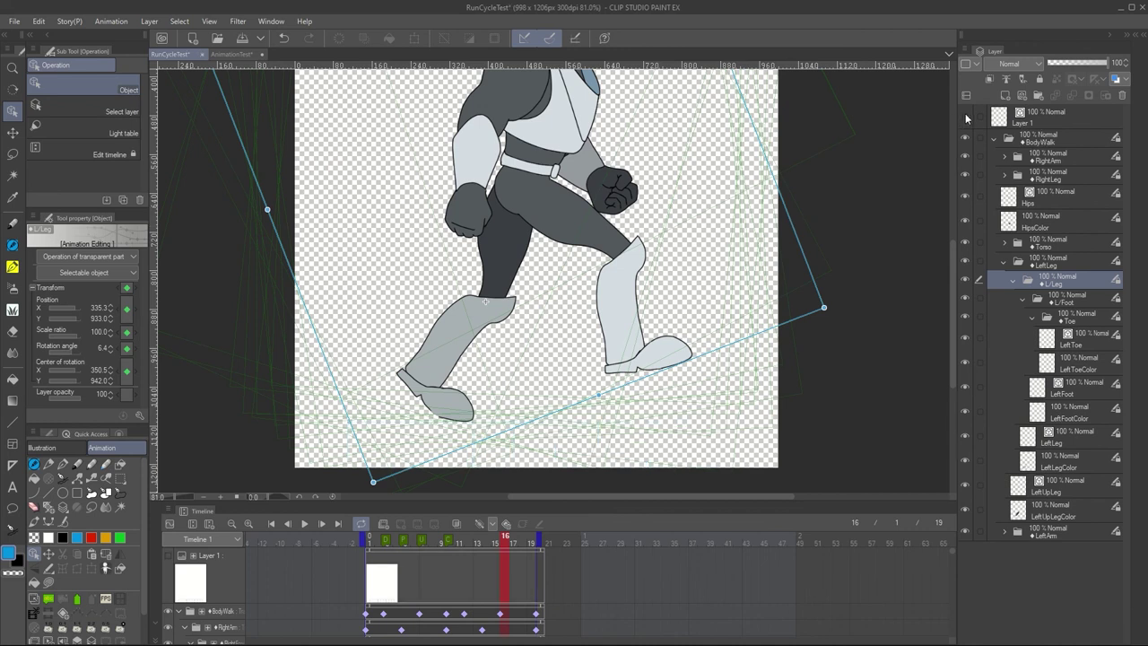
click(242, 38)
click(241, 54)
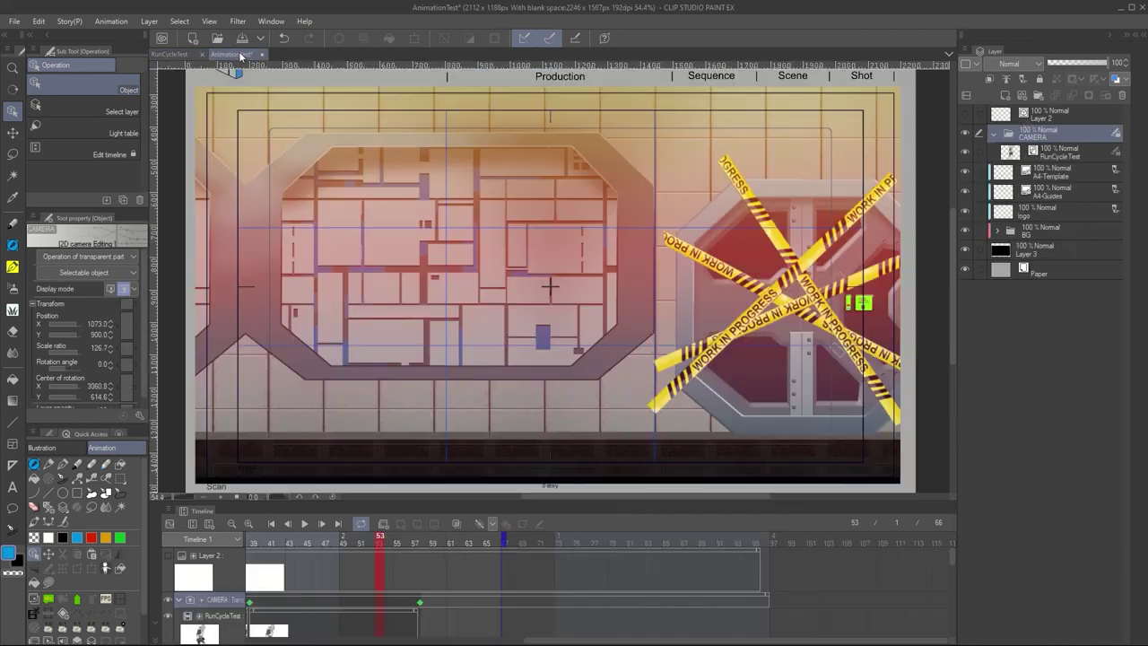
click(242, 38)
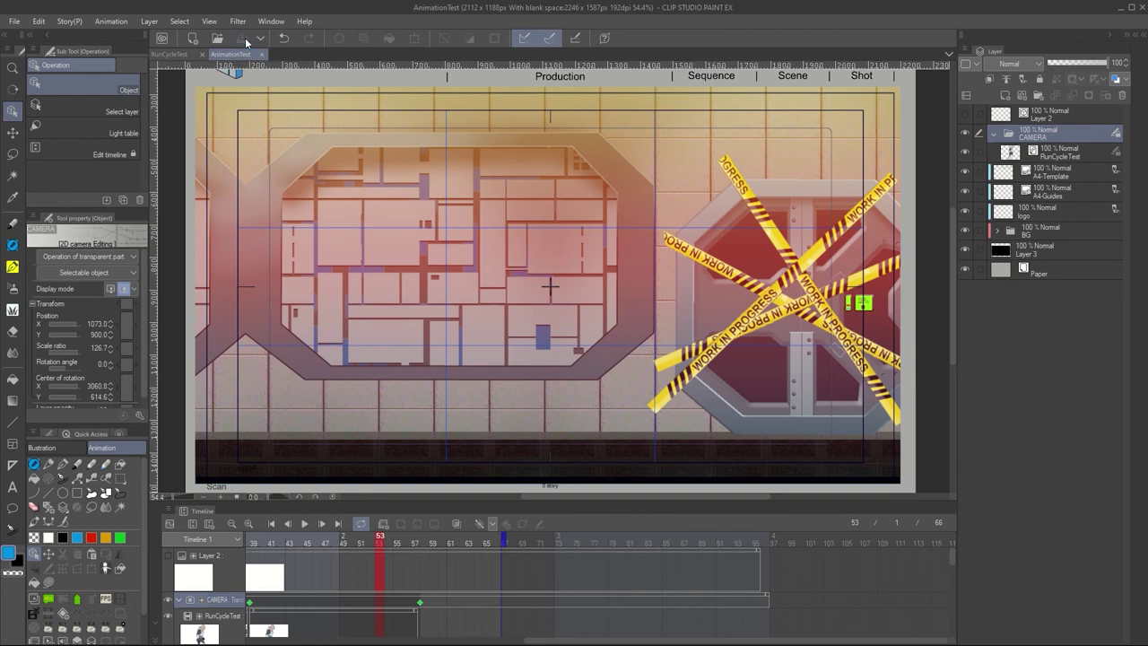
Play back the run in the AnimationTest scene without guides to examine the foot contacts
click(305, 524)
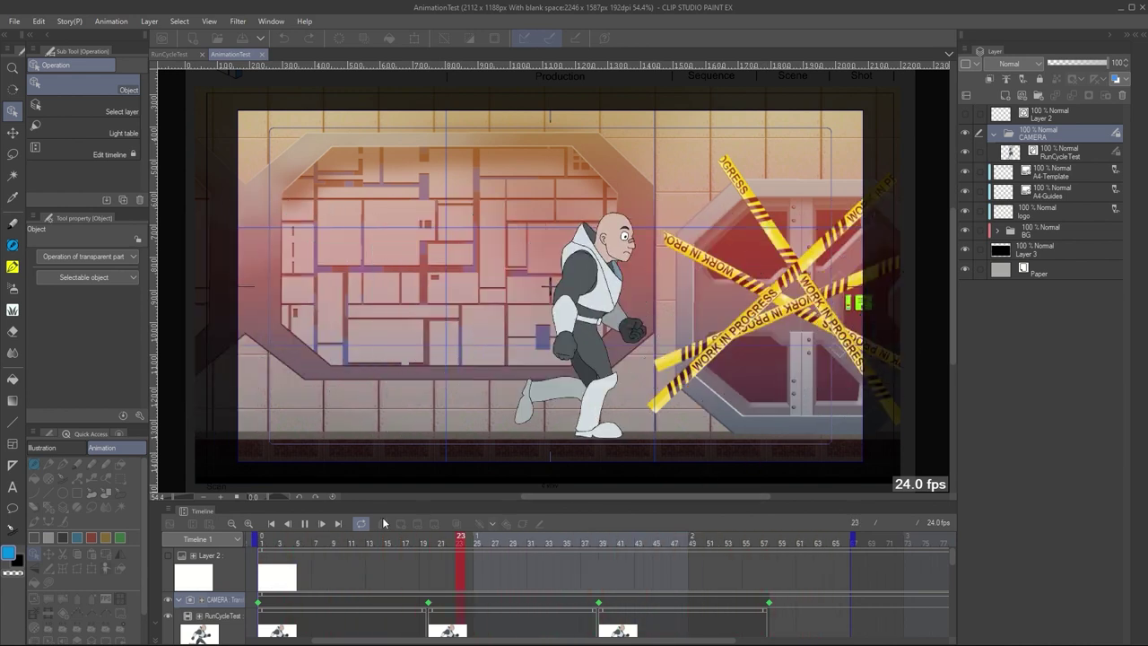
key(space)
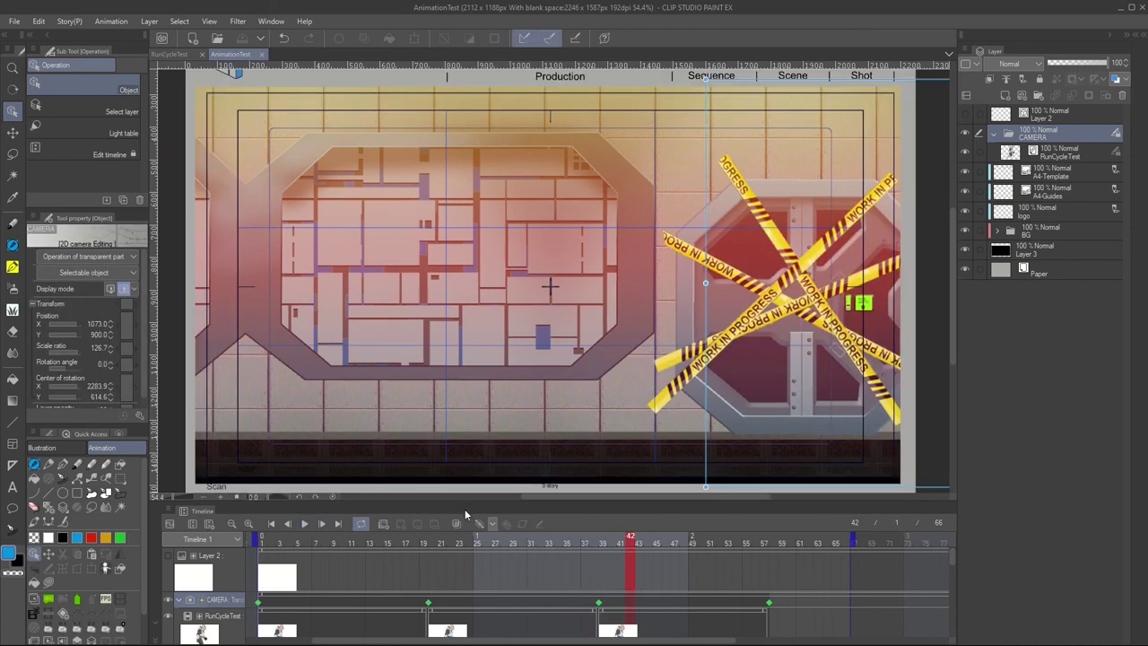
Go to frame 20 and select the RunCycleTest layer inside the CAMERA folder
click(429, 545)
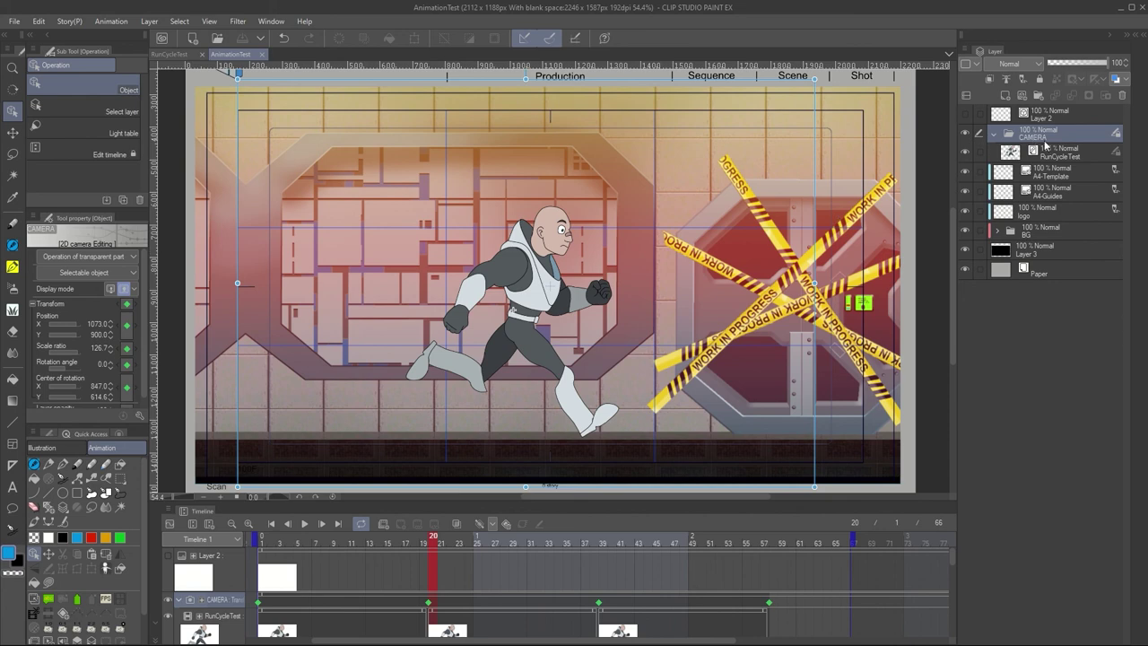
click(1060, 156)
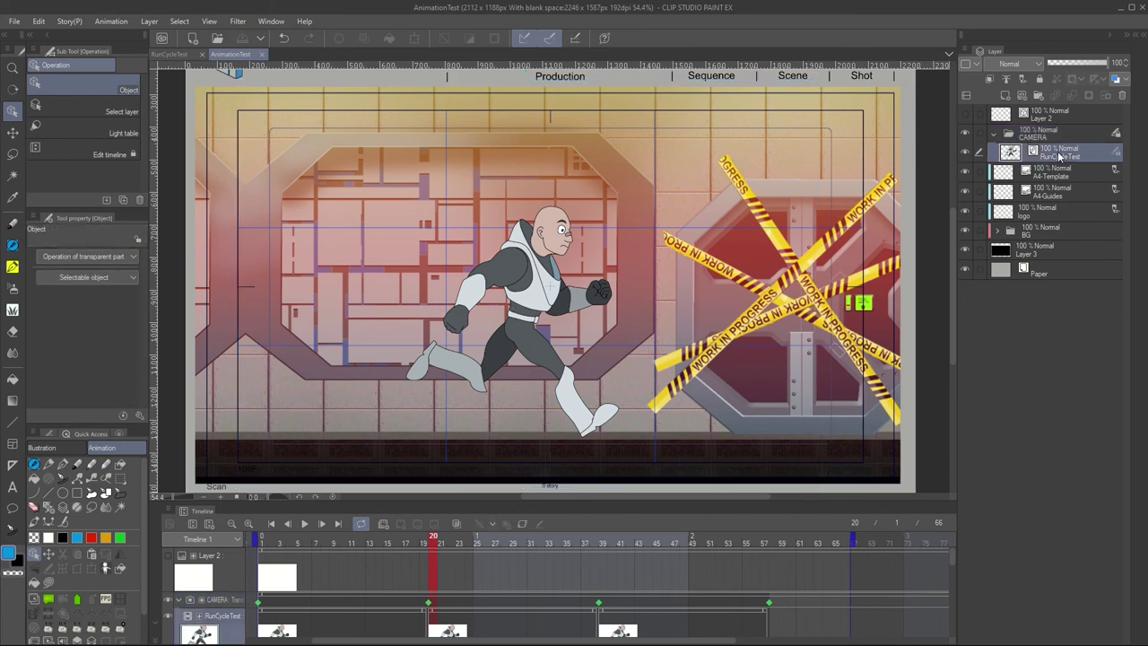